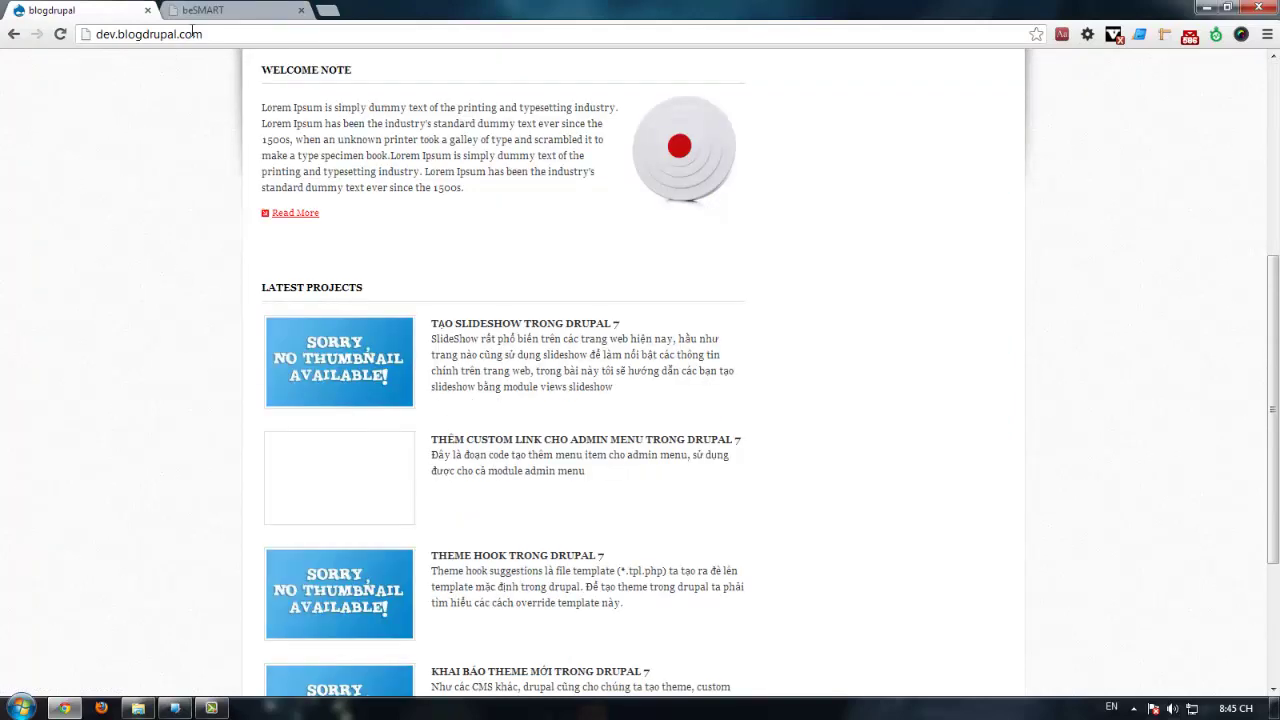
Step: Go to the dev.blogdrupal.com/user/login page
scroll(120, 260, up, 4)
click(226, 33)
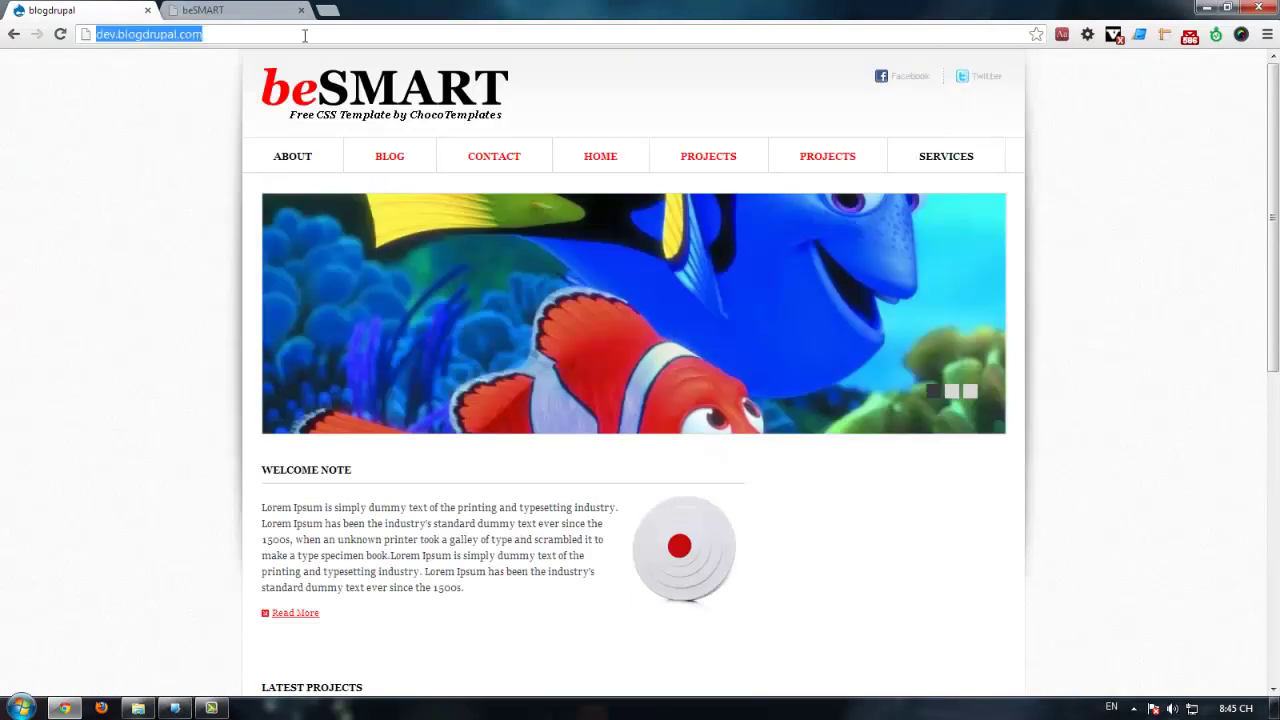
click(306, 35)
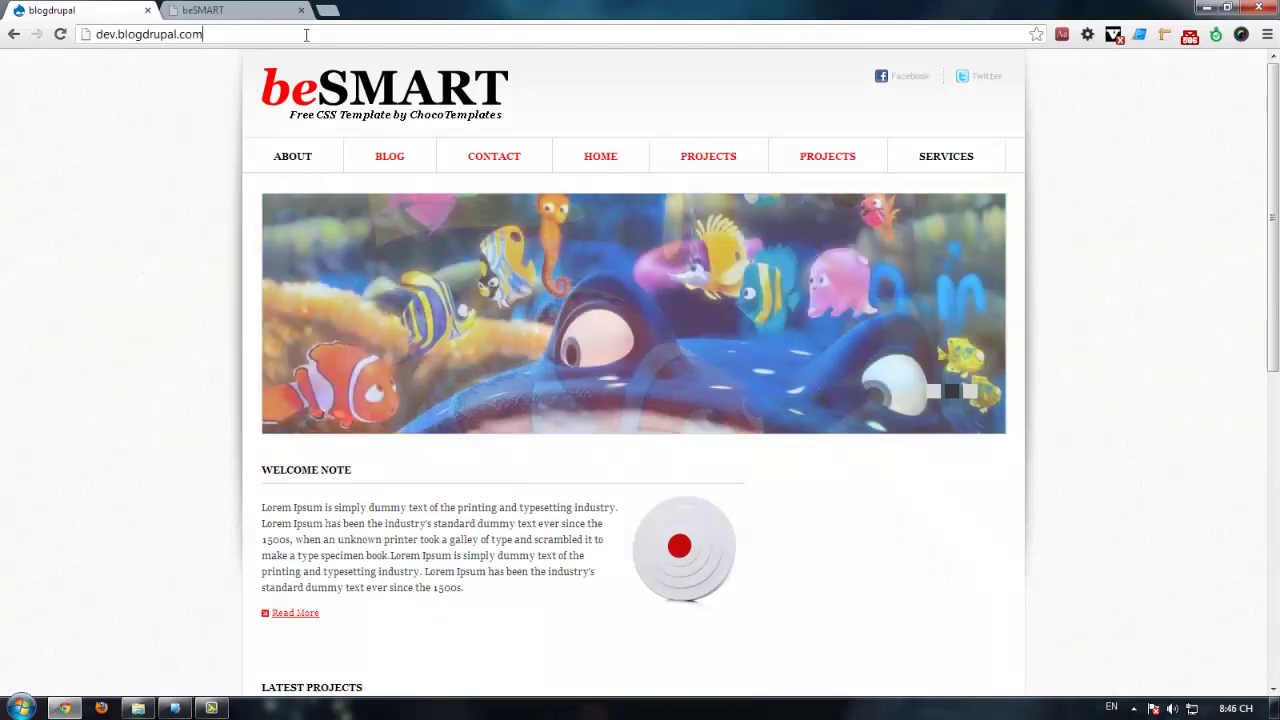
text(/)
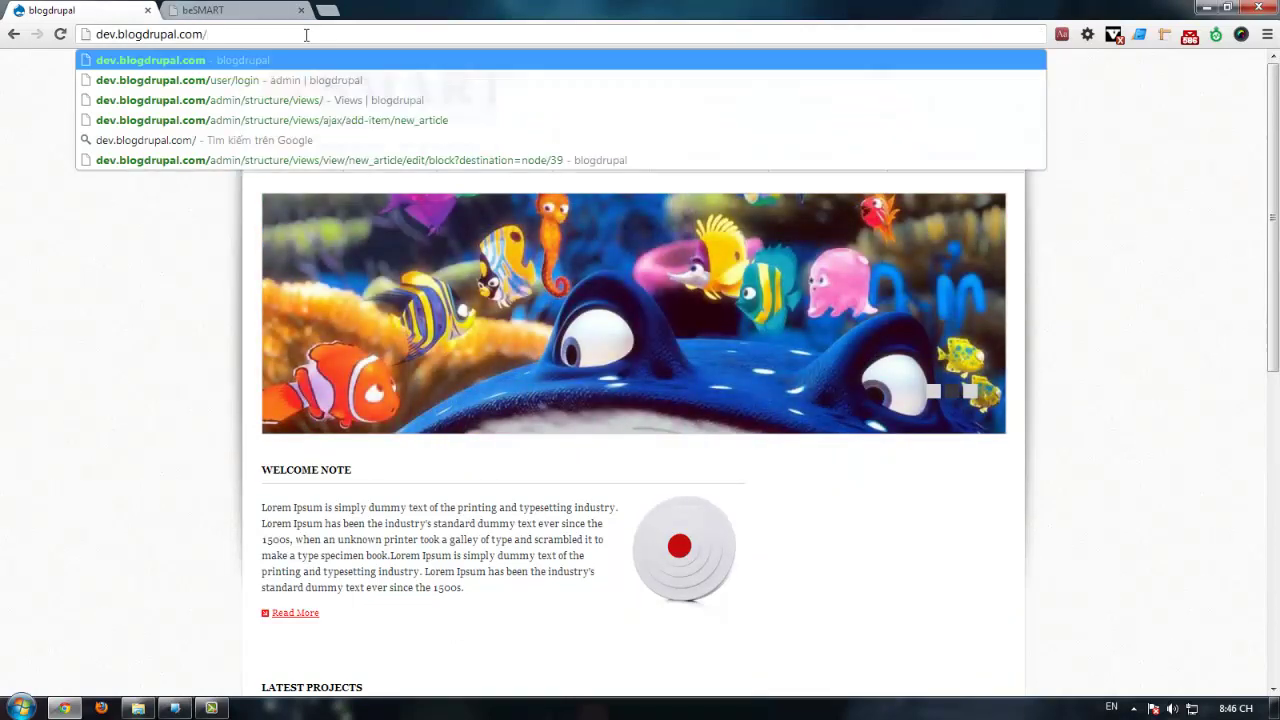
text(u)
key(Return)
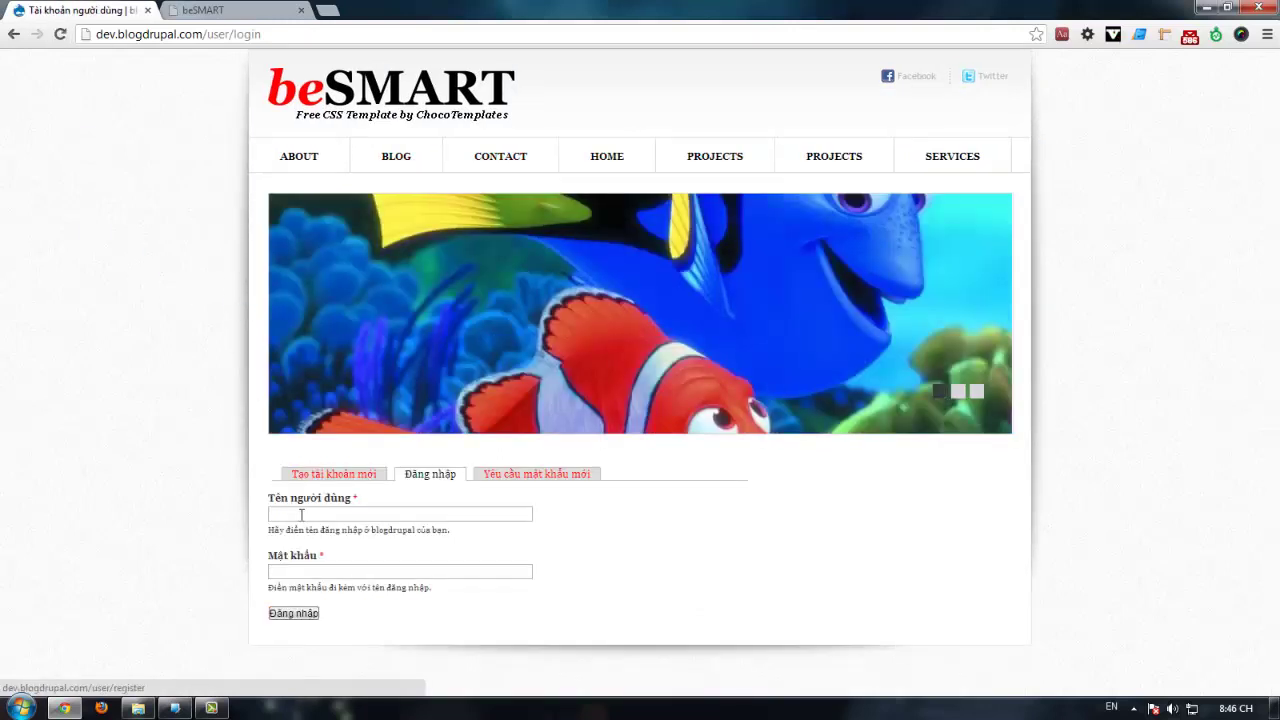
Step: Log in with the administrator username and password, then return to the home page
click(310, 512)
text(admi)
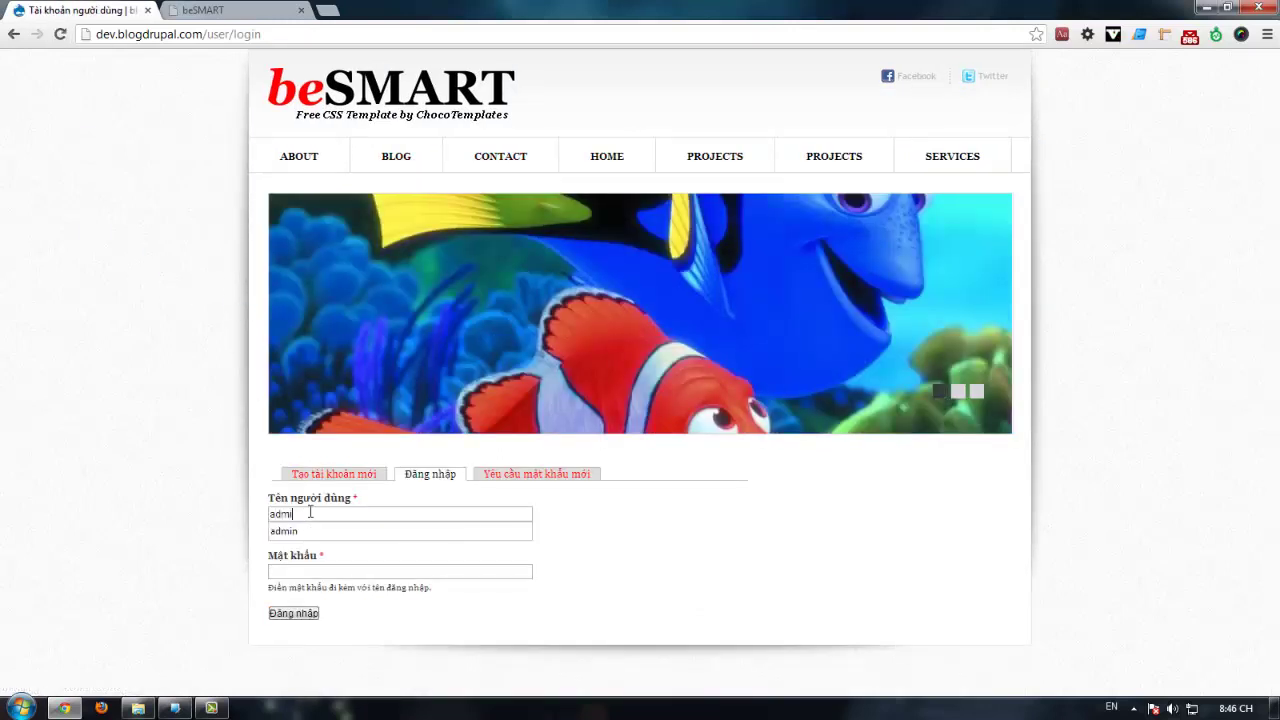
text(n)
key(Tab)
text(1)
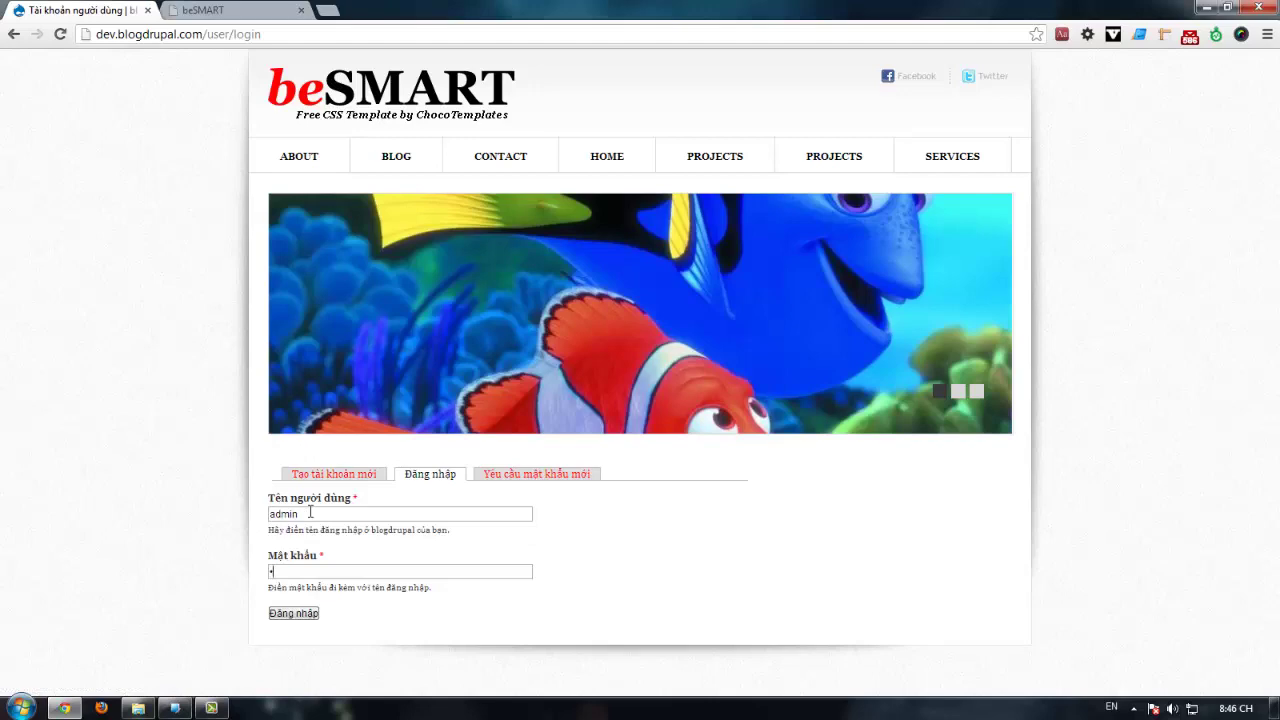
text(23456)
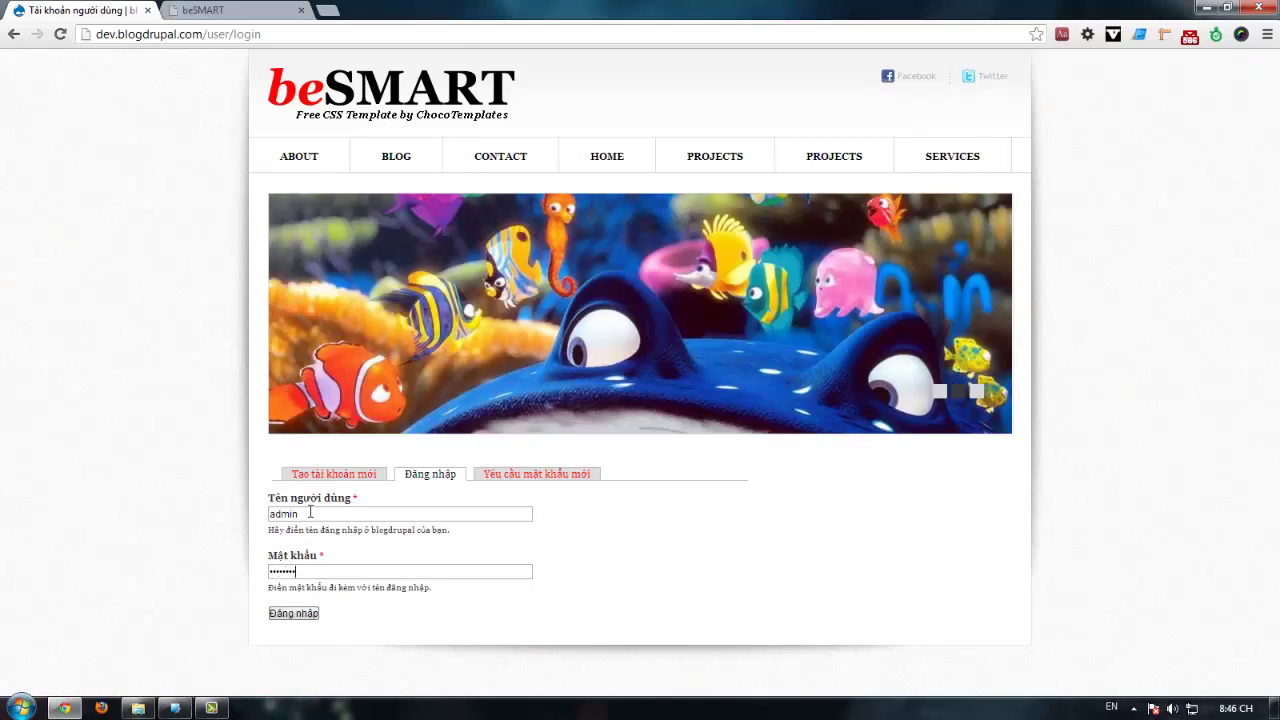
key(Return)
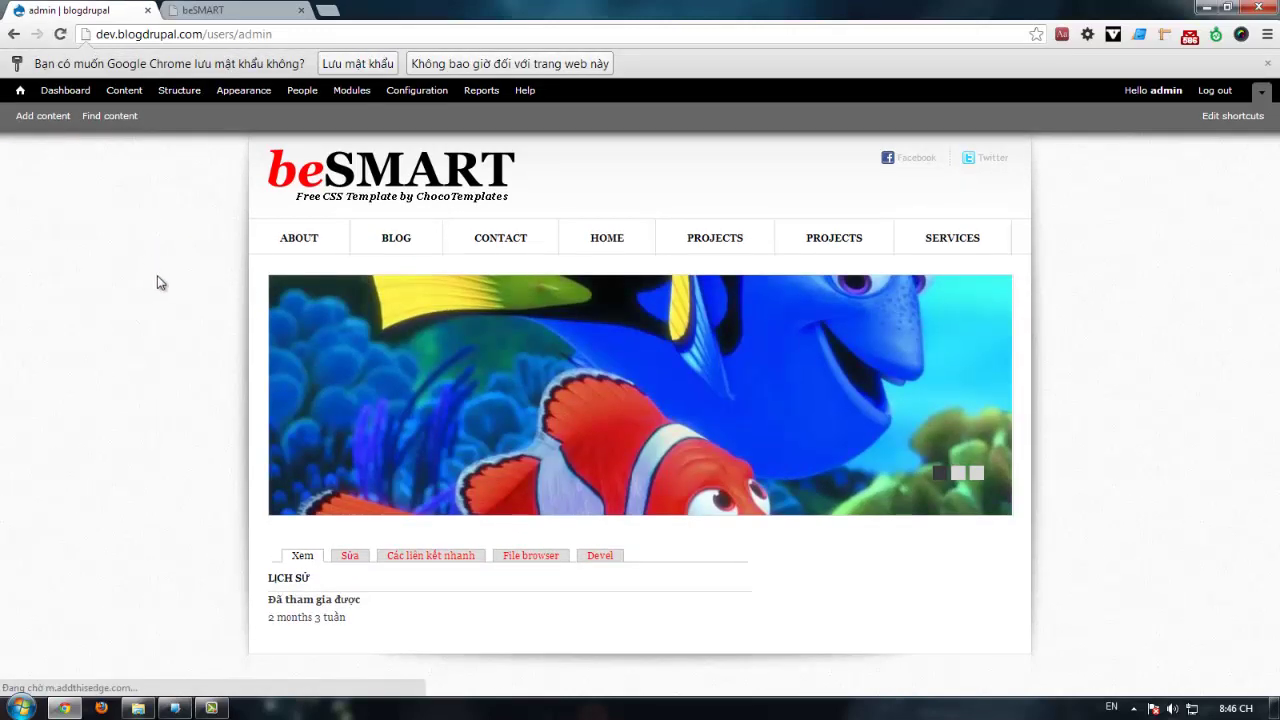
click(292, 165)
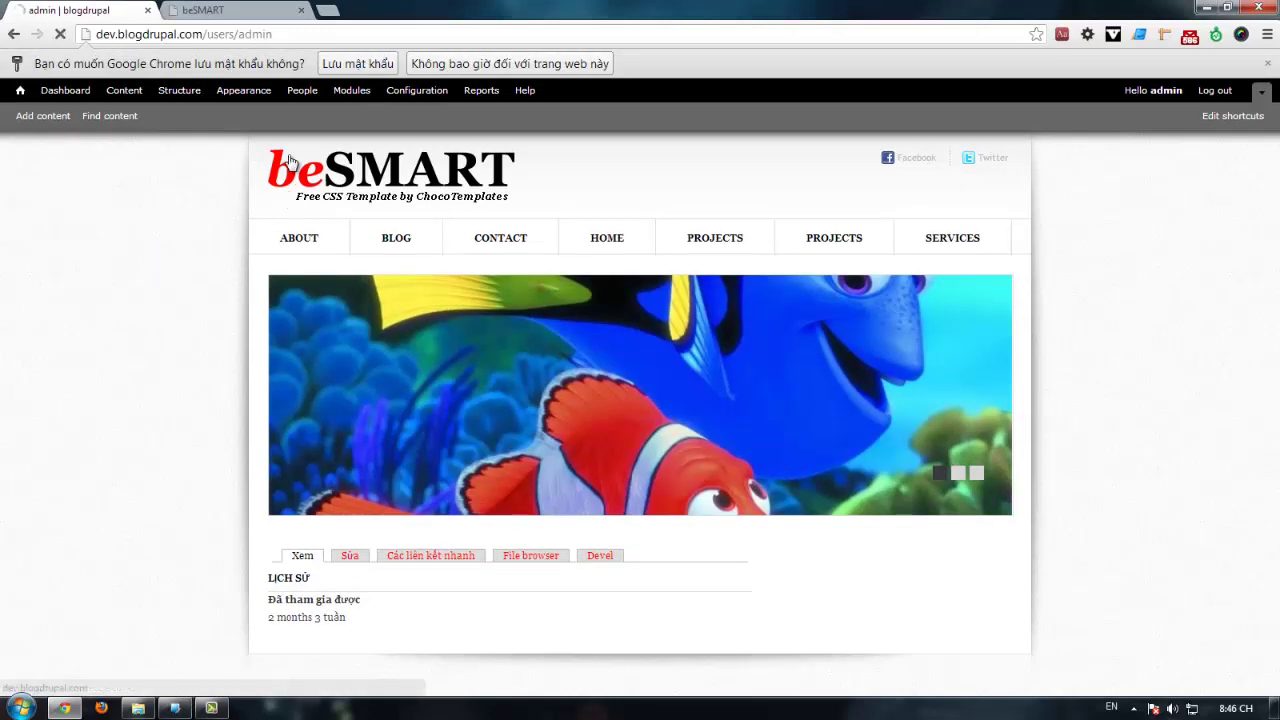
Step: On the beSMART template, inspect the first Find out more link's class attribute in DevTools
scroll(160, 220, down, 4)
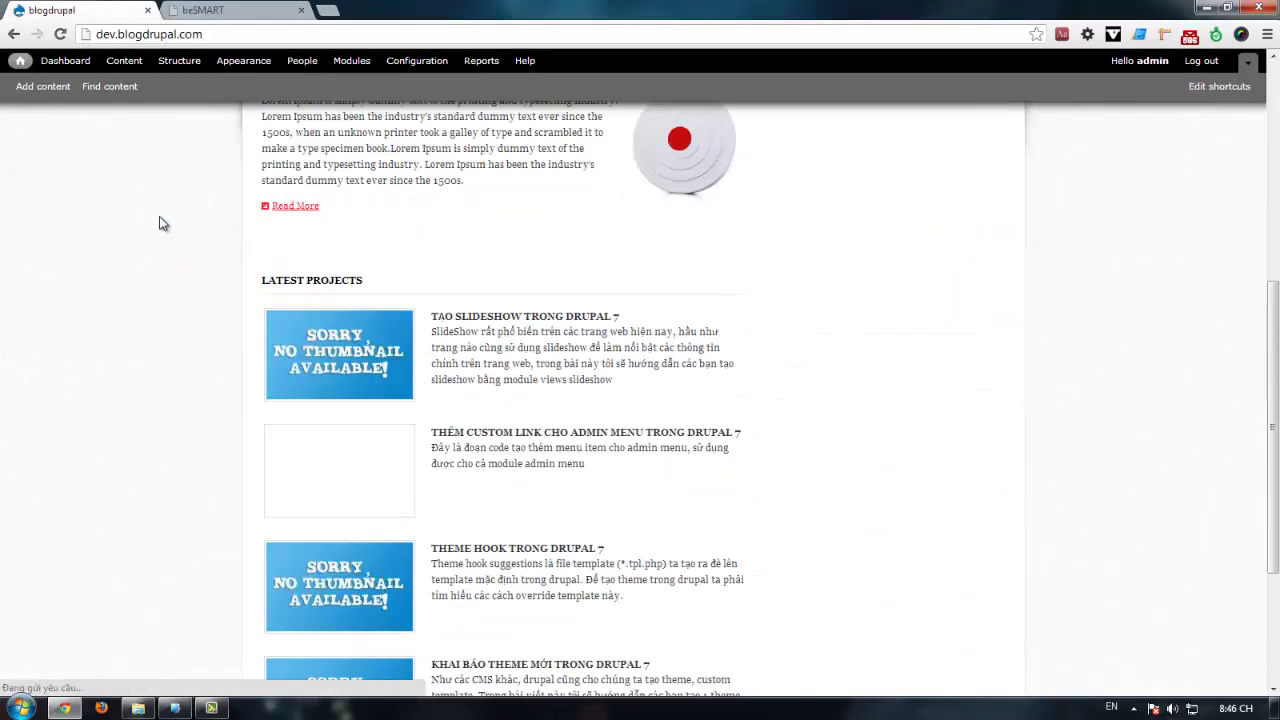
scroll(231, 266, up, 2)
scroll(231, 266, down, 3)
click(205, 11)
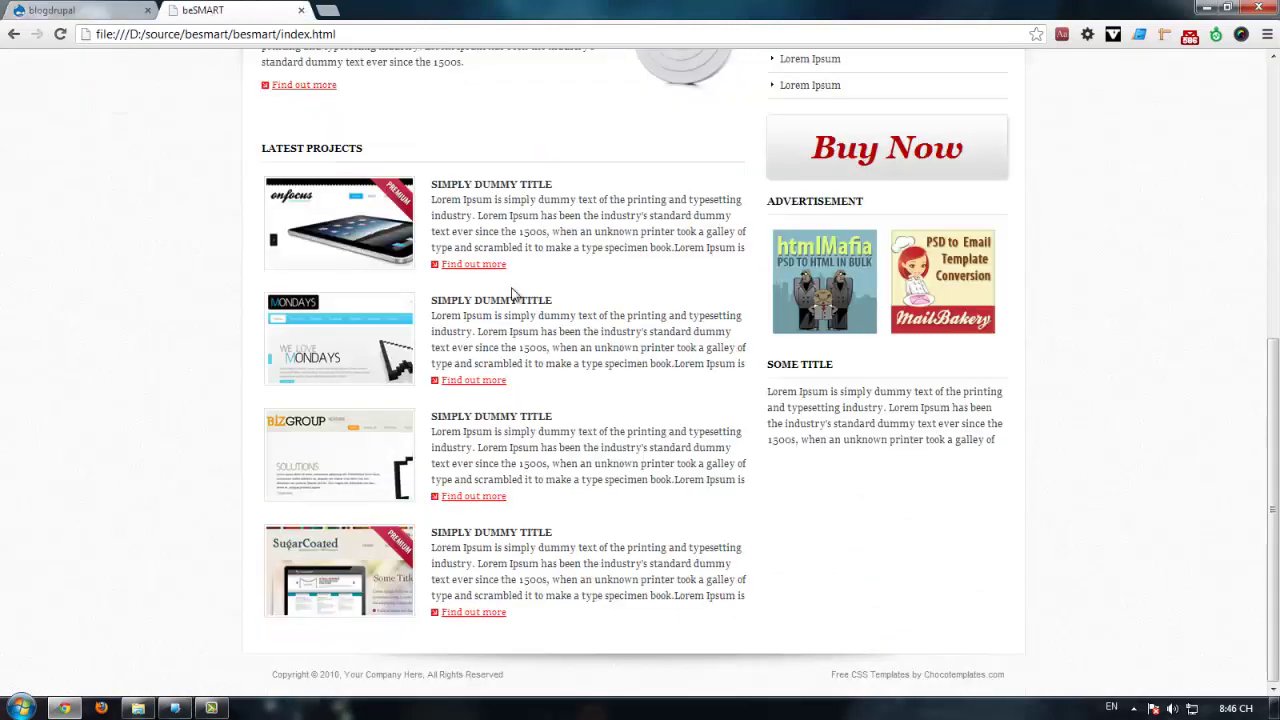
right_click(452, 267)
click(488, 367)
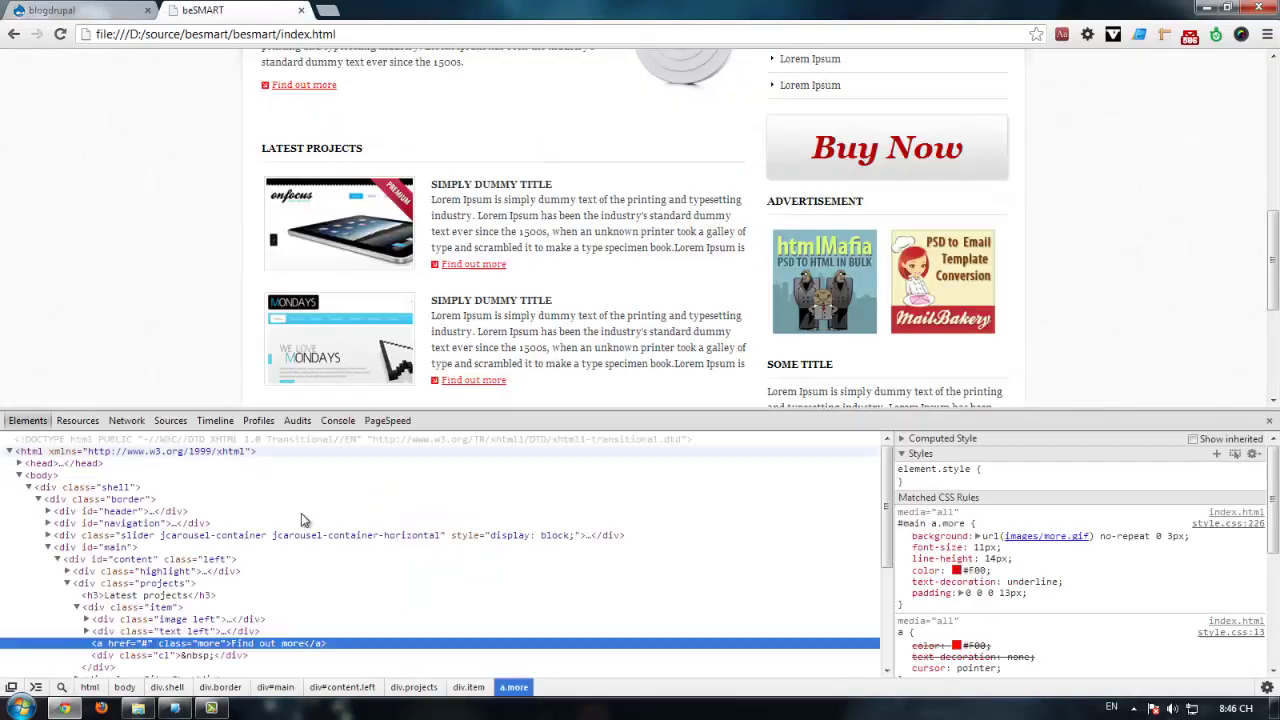
scroll(280, 510, down, 3)
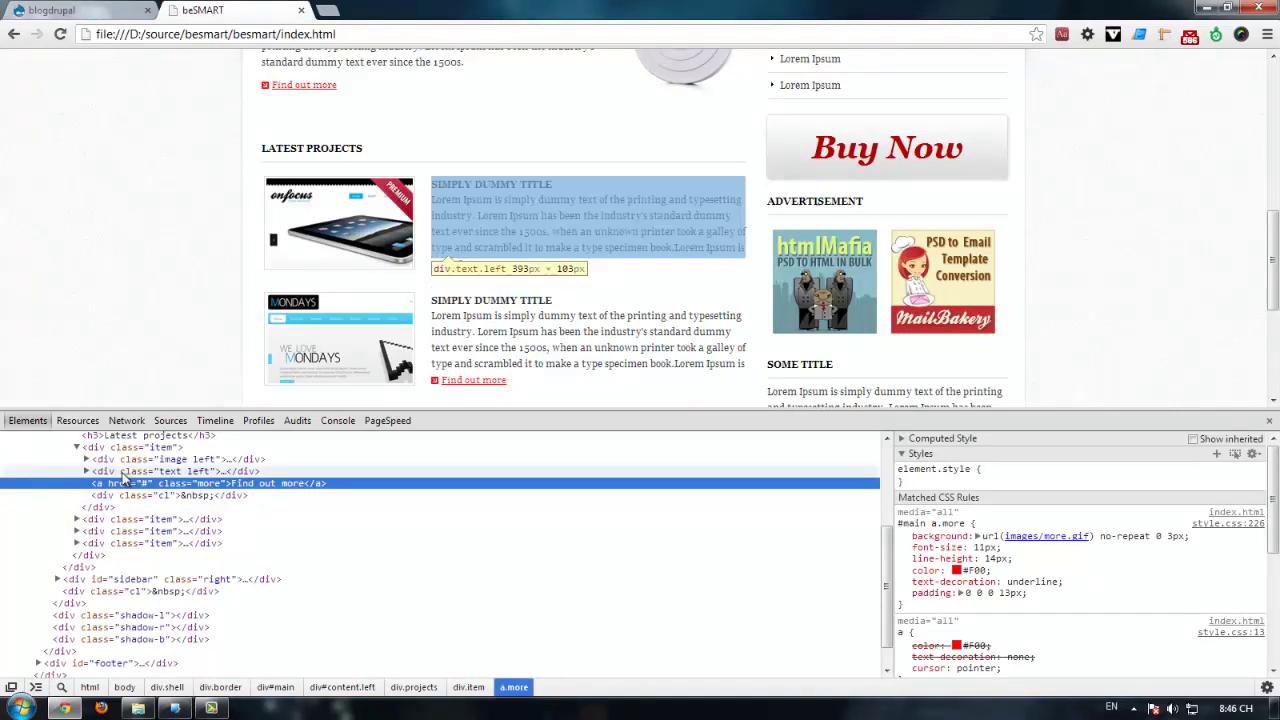
double_click(213, 486)
key(Return)
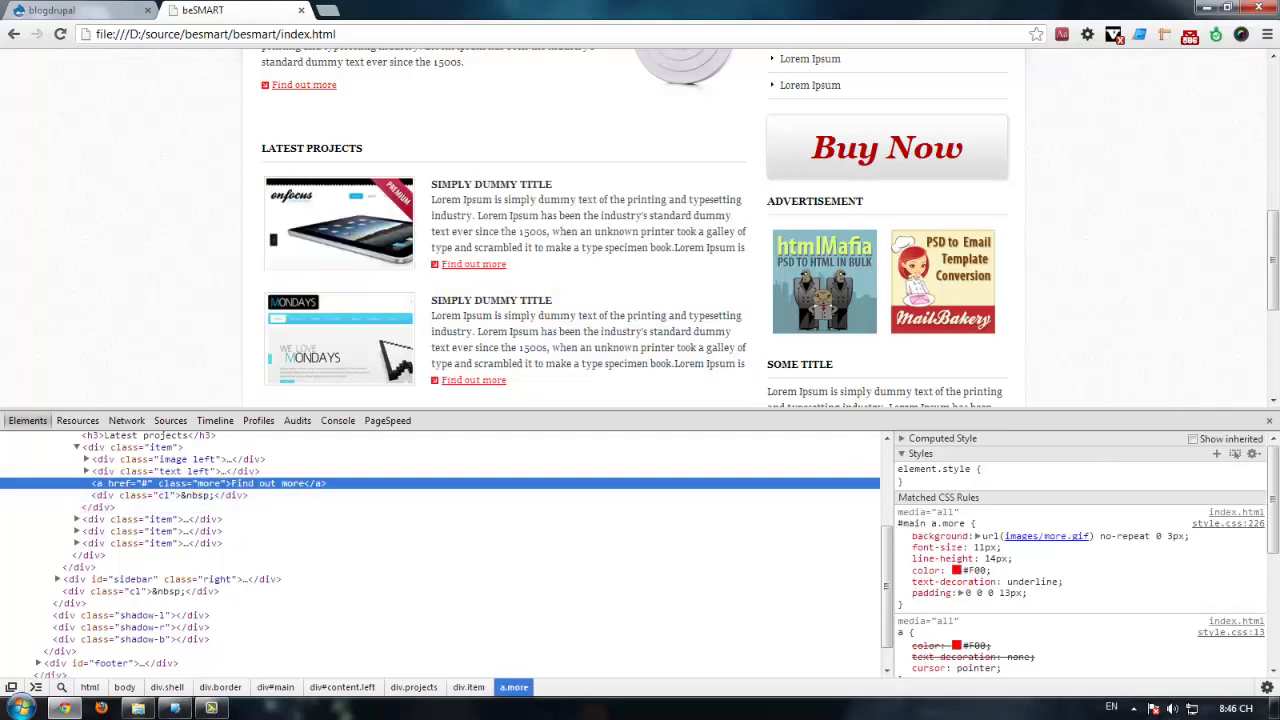
click(1270, 422)
Step: Review the Latest Projects block's view settings in the editor, then cancel without changes
click(90, 10)
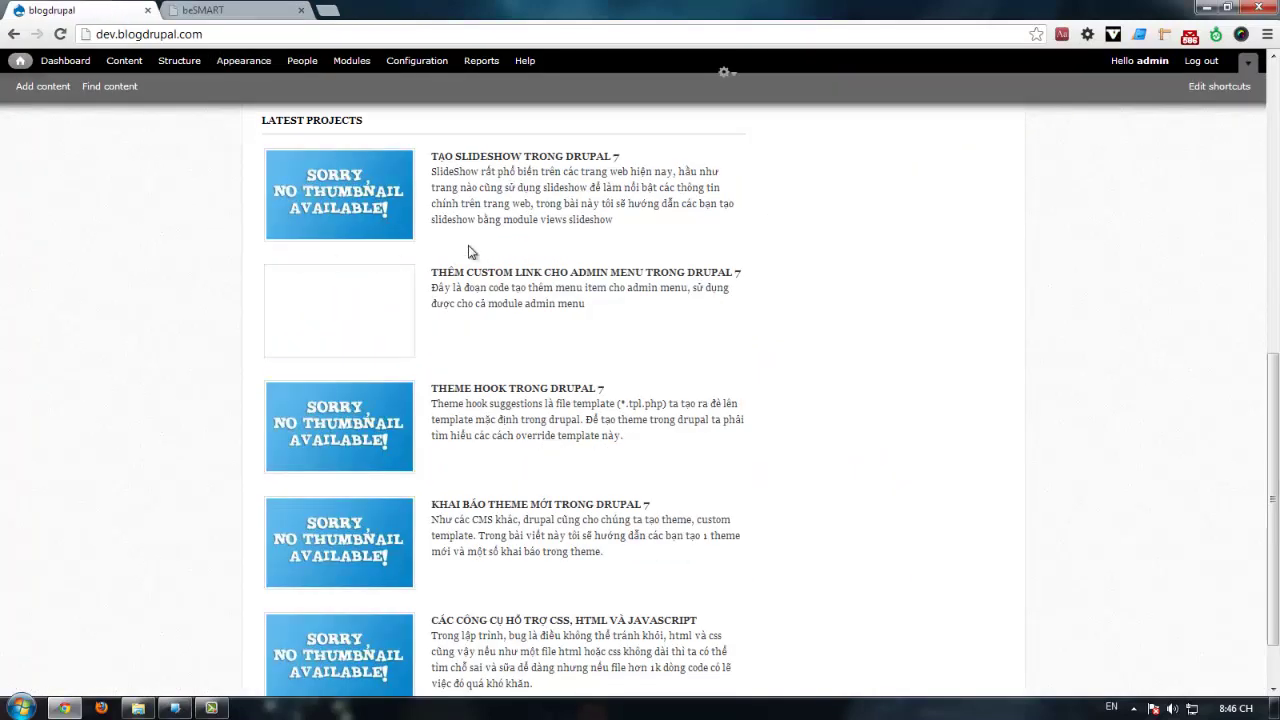
click(726, 234)
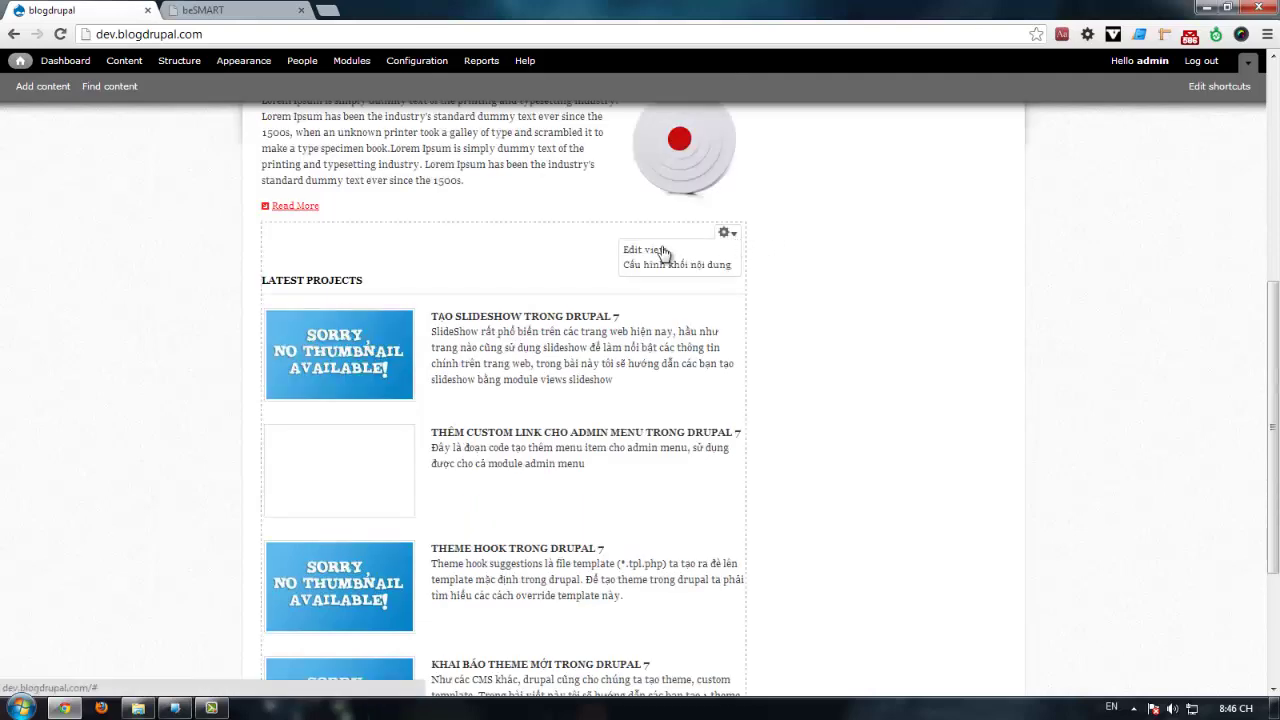
click(663, 250)
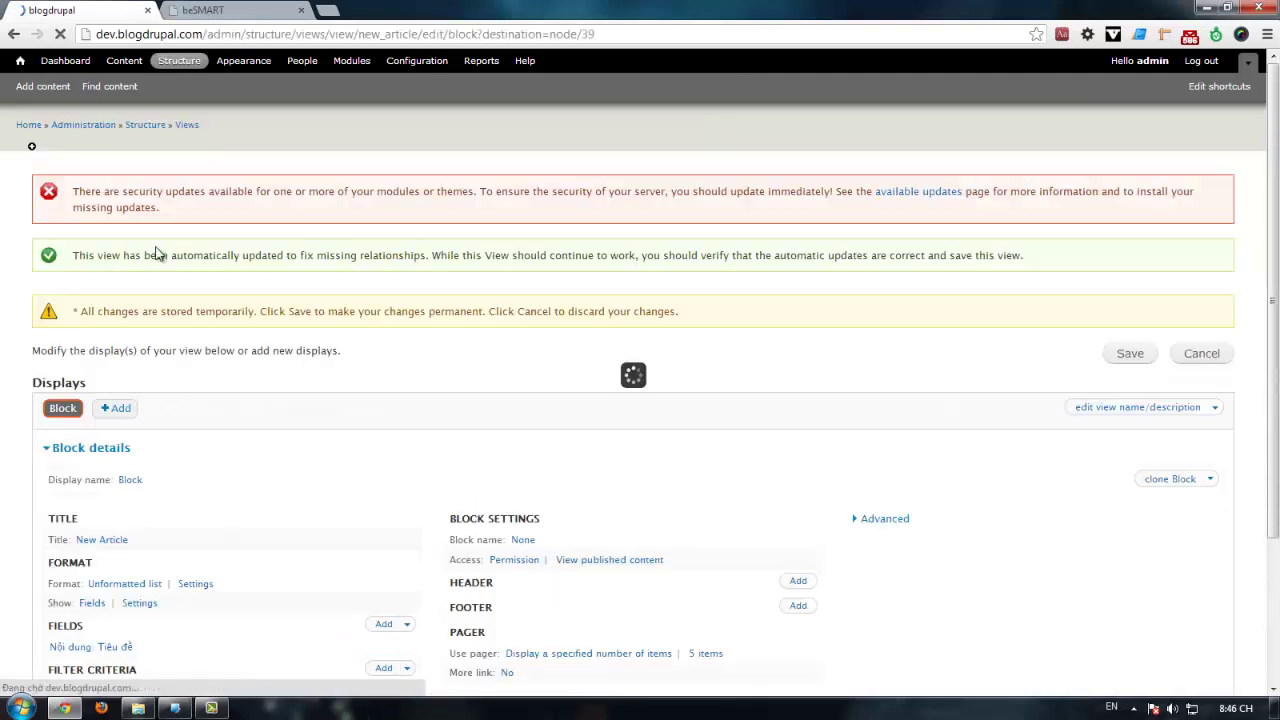
scroll(360, 435, down, 1)
scroll(552, 360, down, 3)
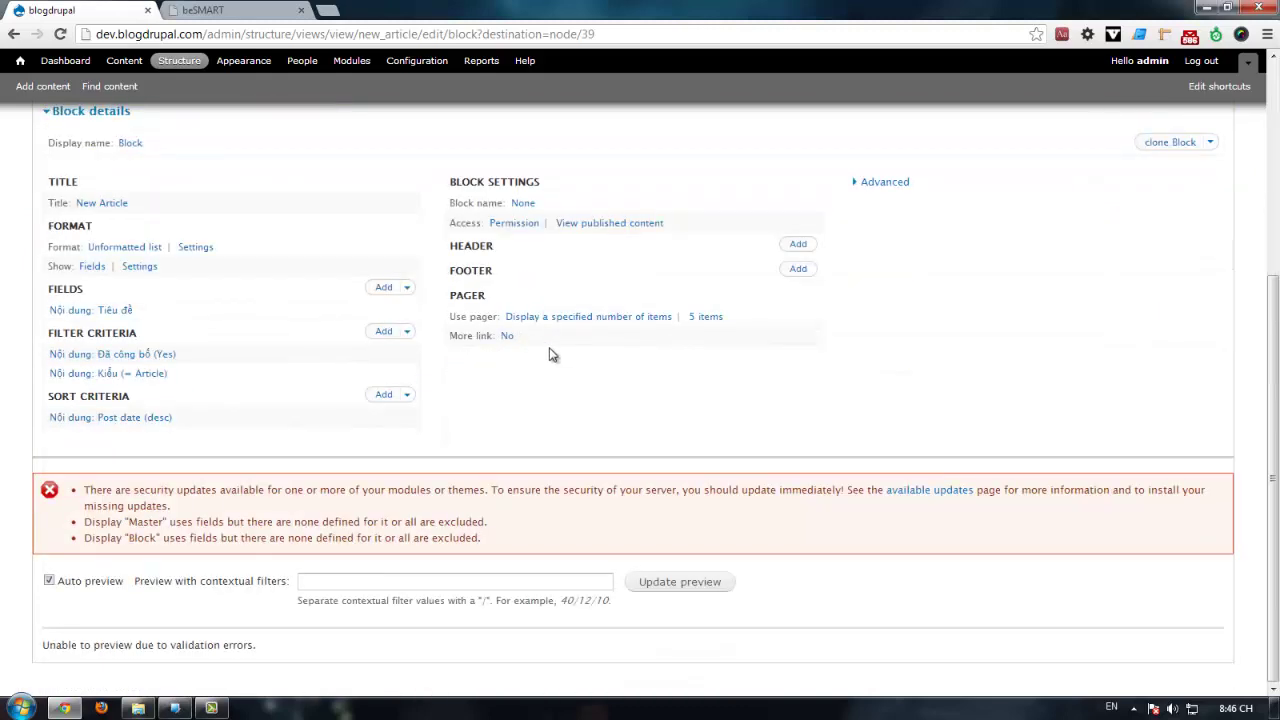
scroll(310, 315, up, 3)
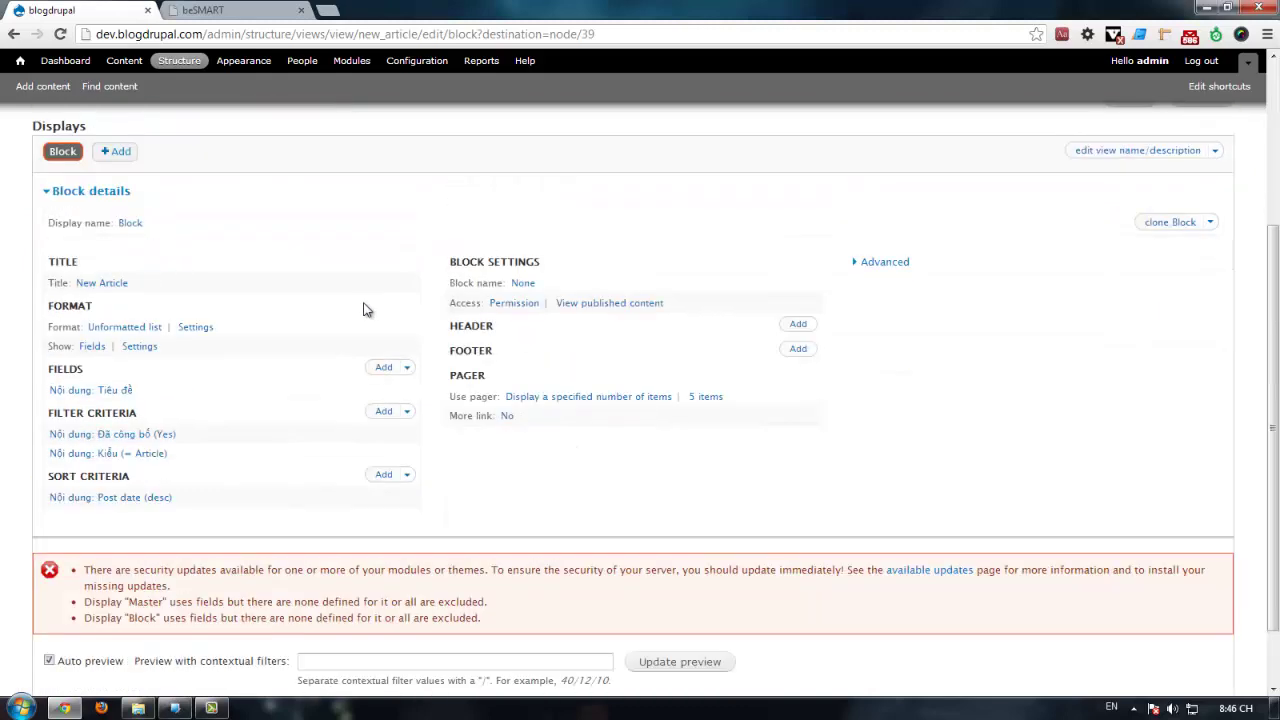
drag(190, 216, 240, 216)
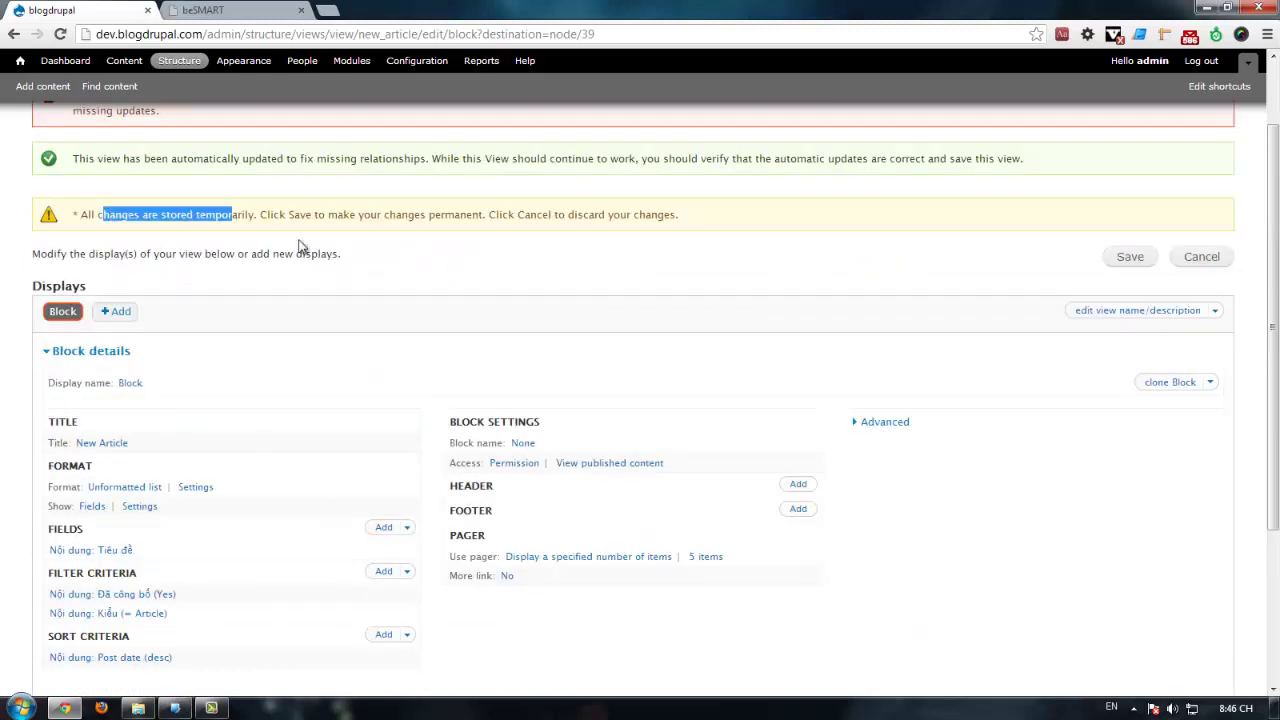
click(394, 329)
scroll(270, 378, down, 3)
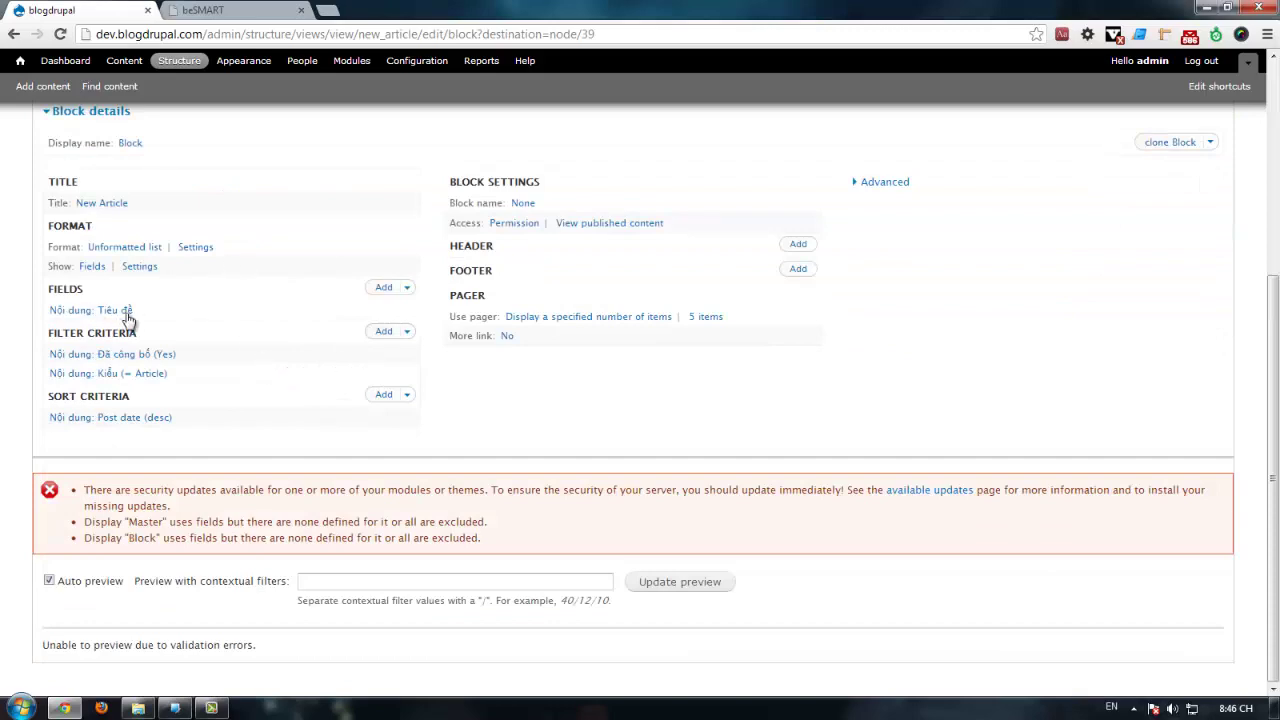
scroll(1045, 263, up, 1)
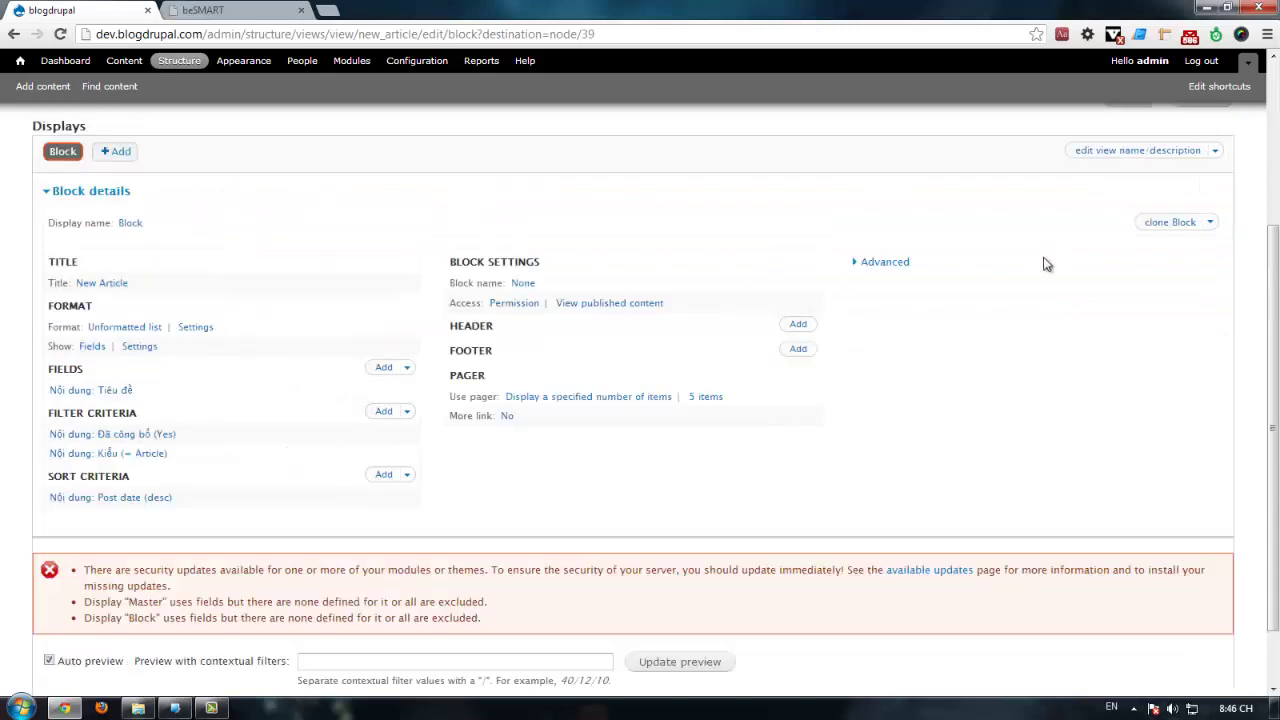
scroll(1045, 263, up, 3)
click(1201, 336)
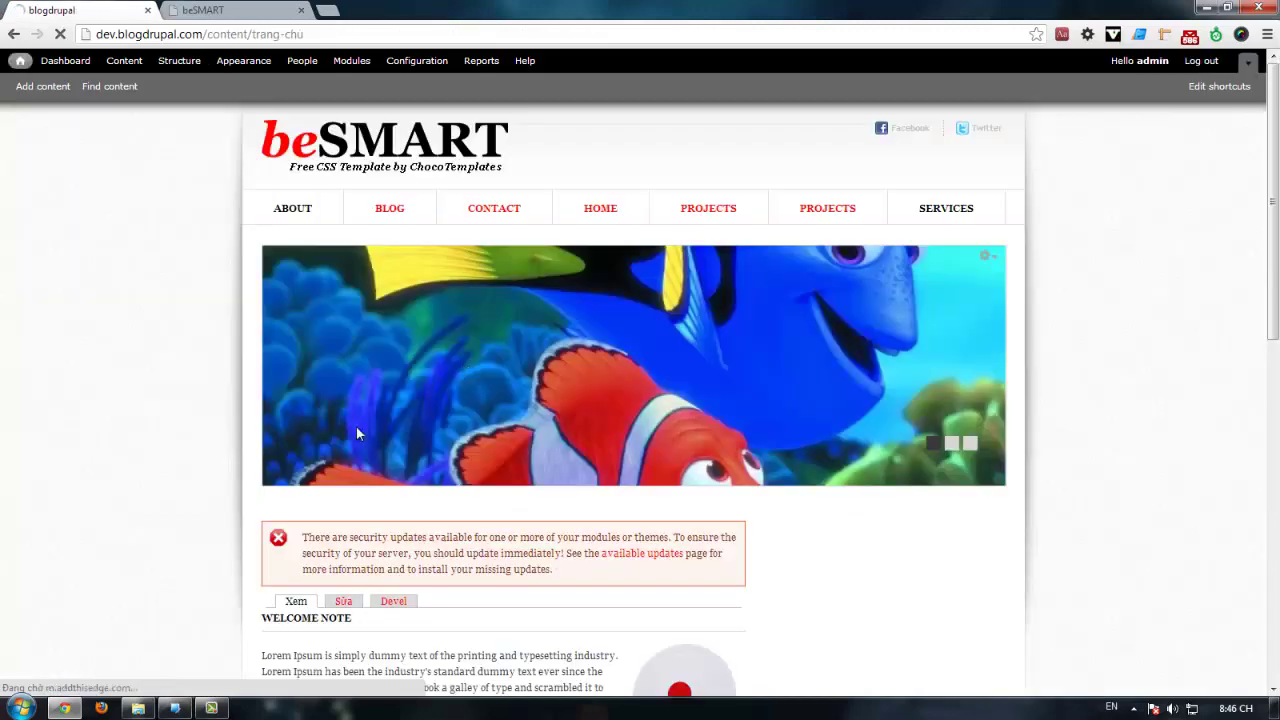
Step: Reopen the Latest Projects view editor and look over its fields, Block details and preview
scroll(357, 429, down, 5)
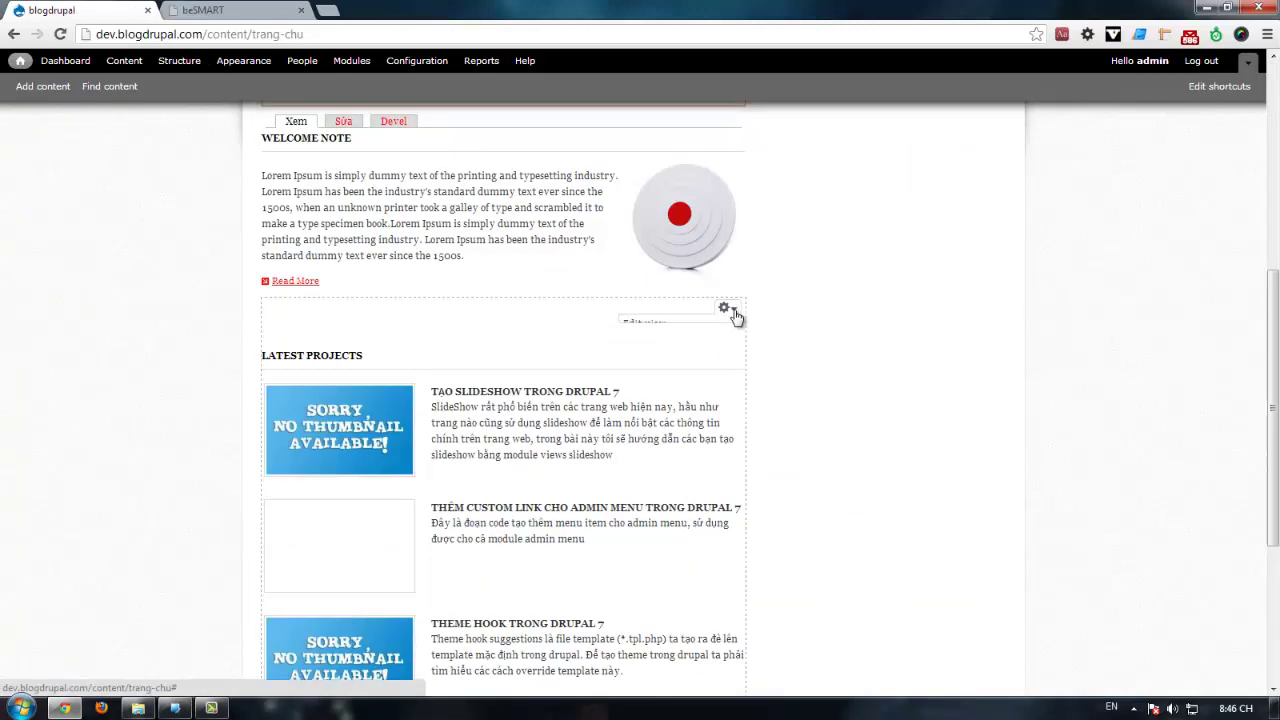
click(727, 308)
click(680, 325)
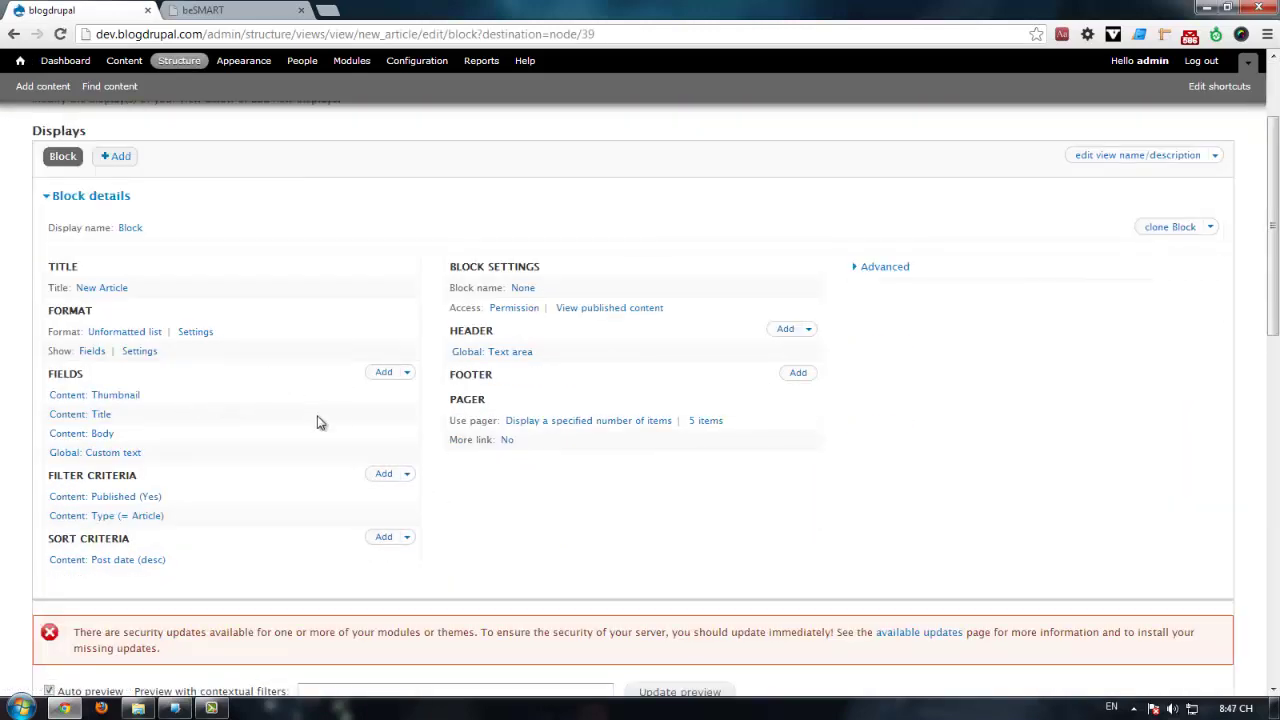
scroll(293, 349, down, 3)
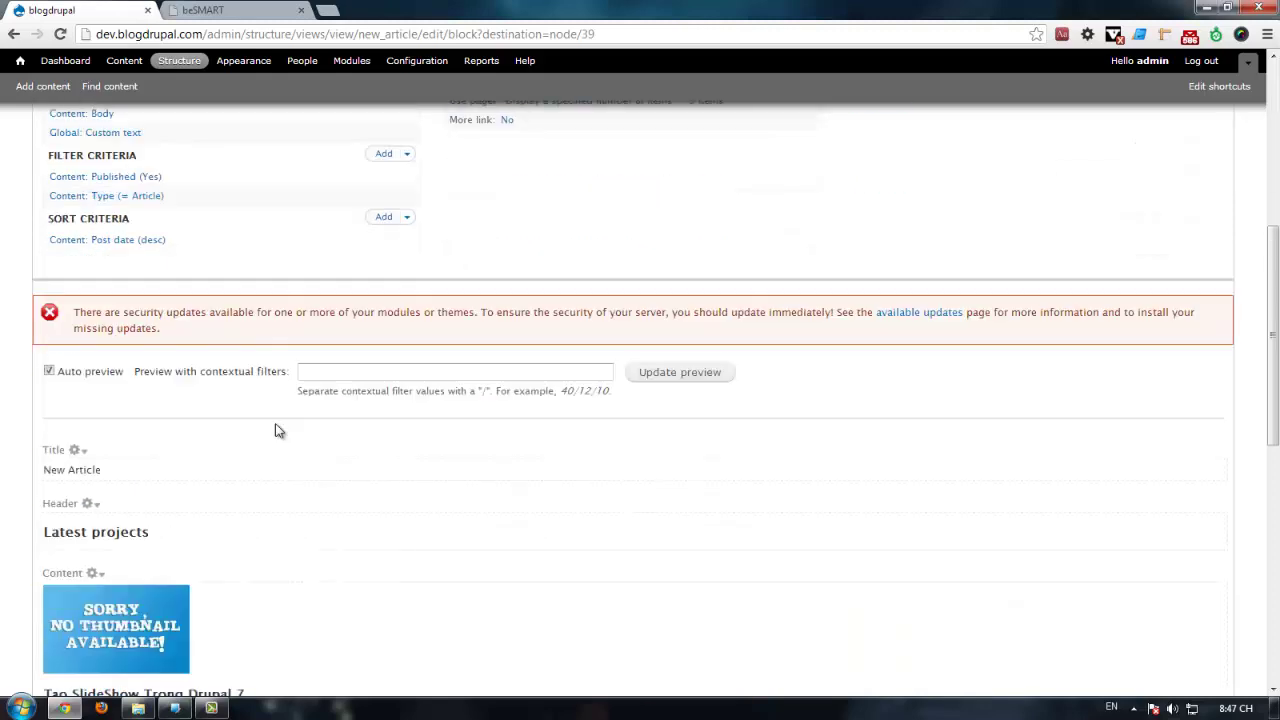
scroll(381, 430, down, 3)
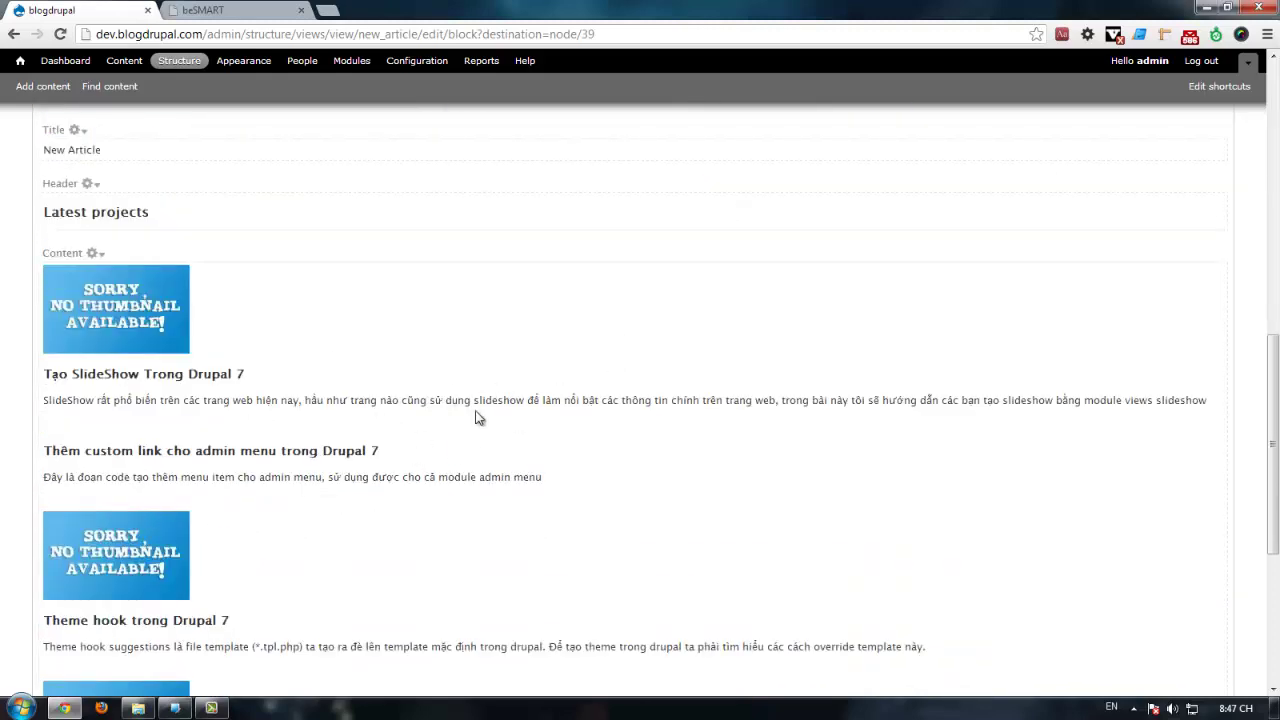
scroll(397, 457, down, 3)
scroll(466, 451, up, 7)
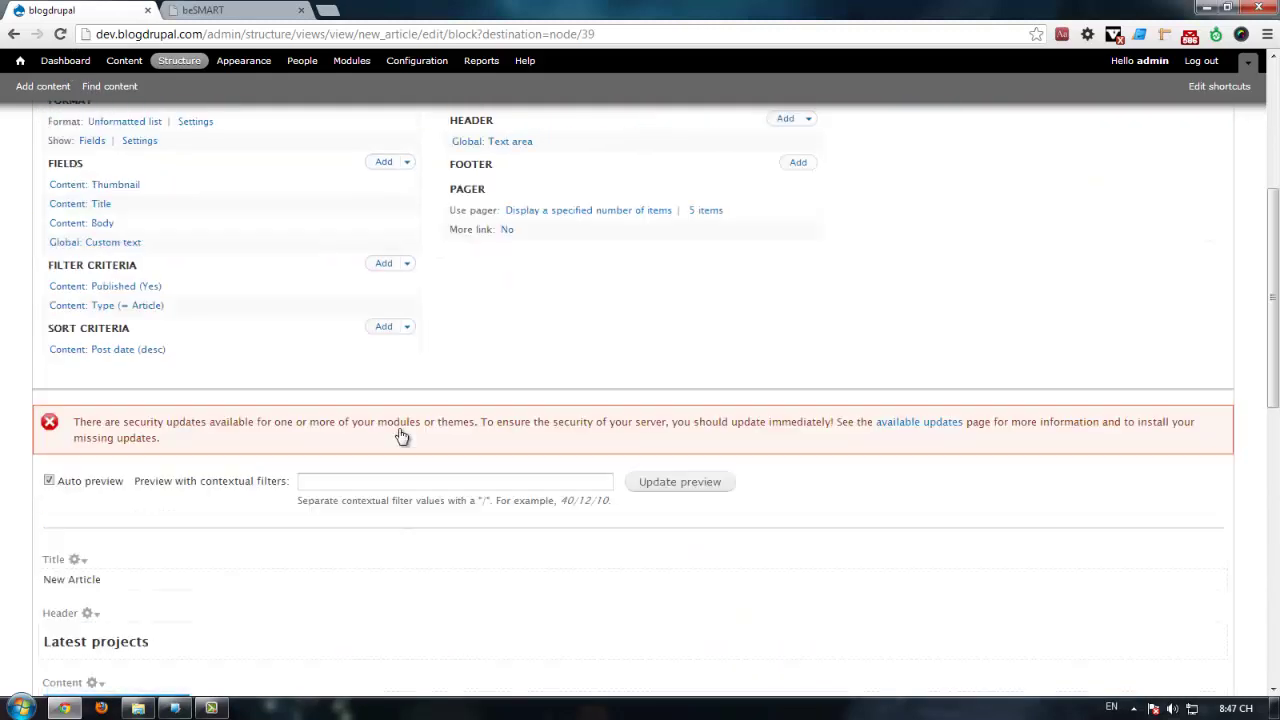
scroll(289, 444, up, 3)
scroll(251, 457, down, 2)
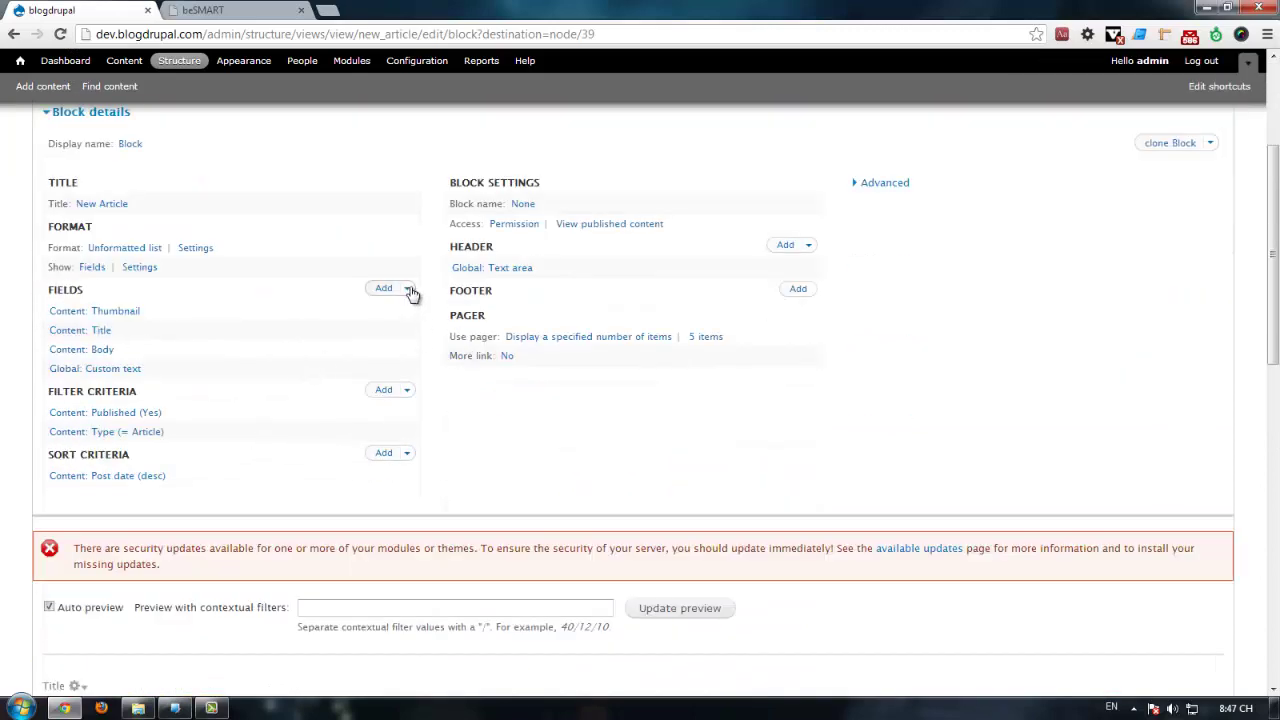
Step: Add the Content: Link field, found by searching 'link', to all displays of the New Article view
click(522, 336)
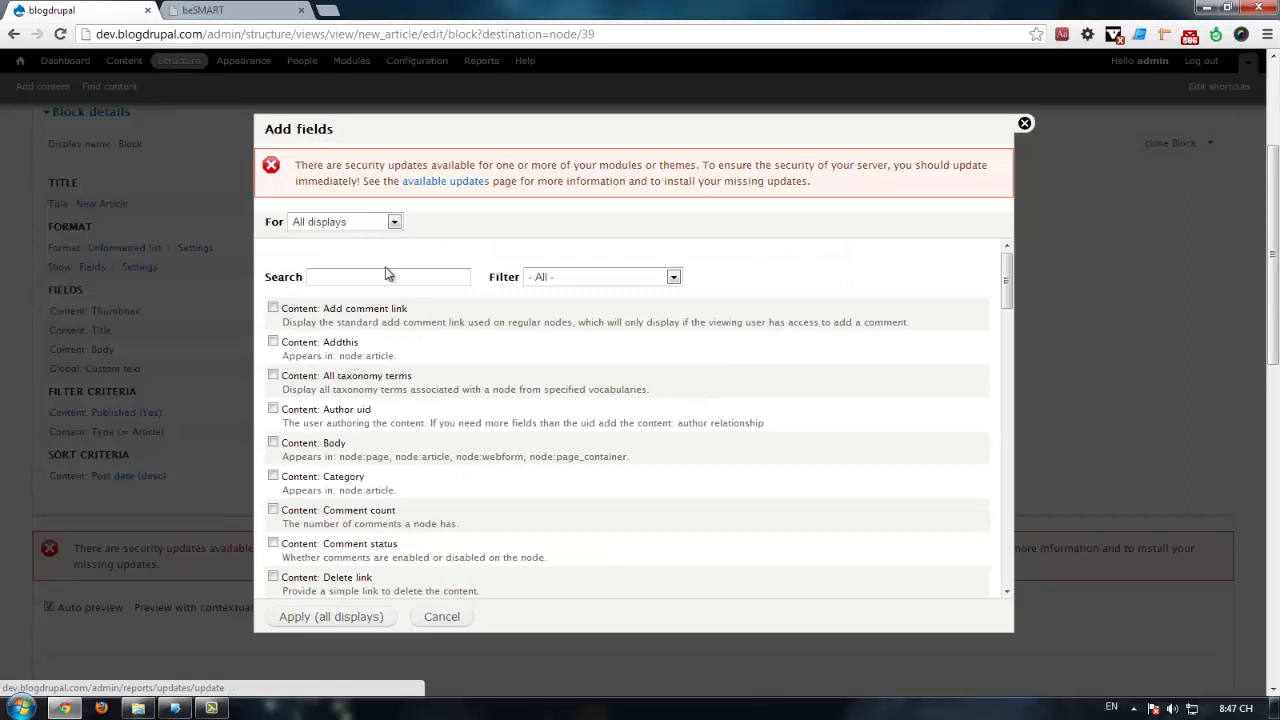
click(396, 276)
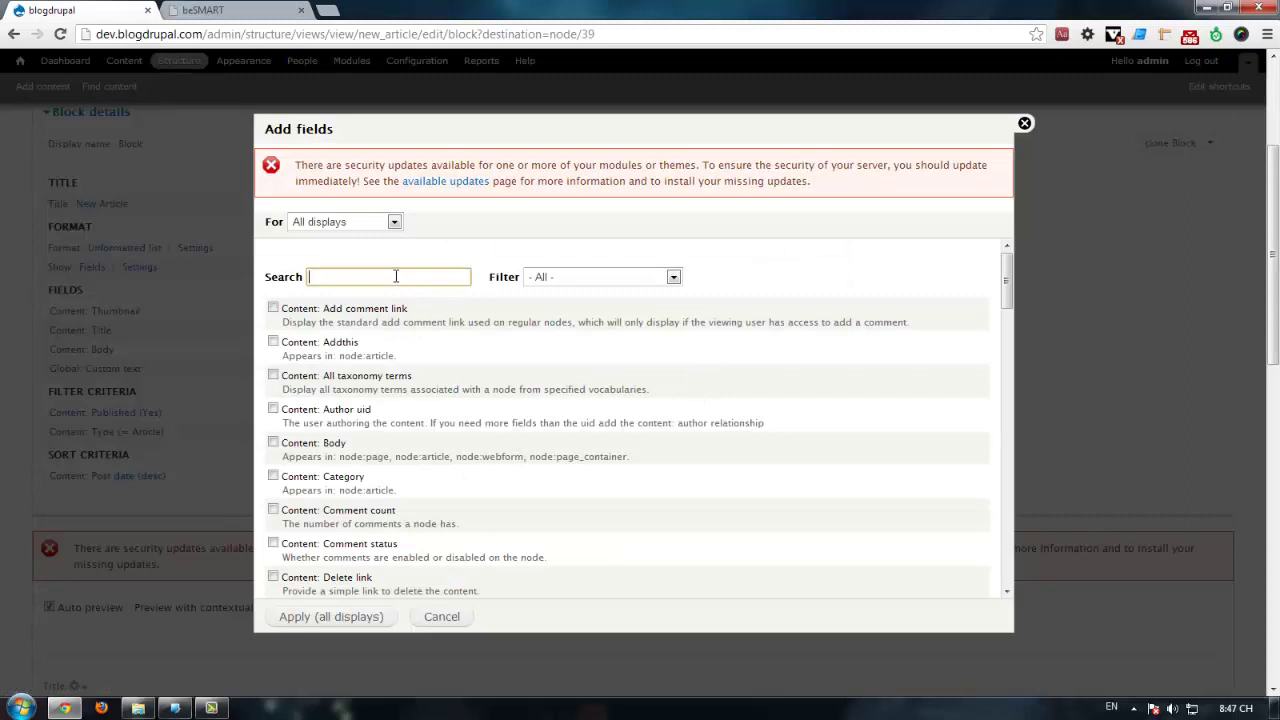
text(link)
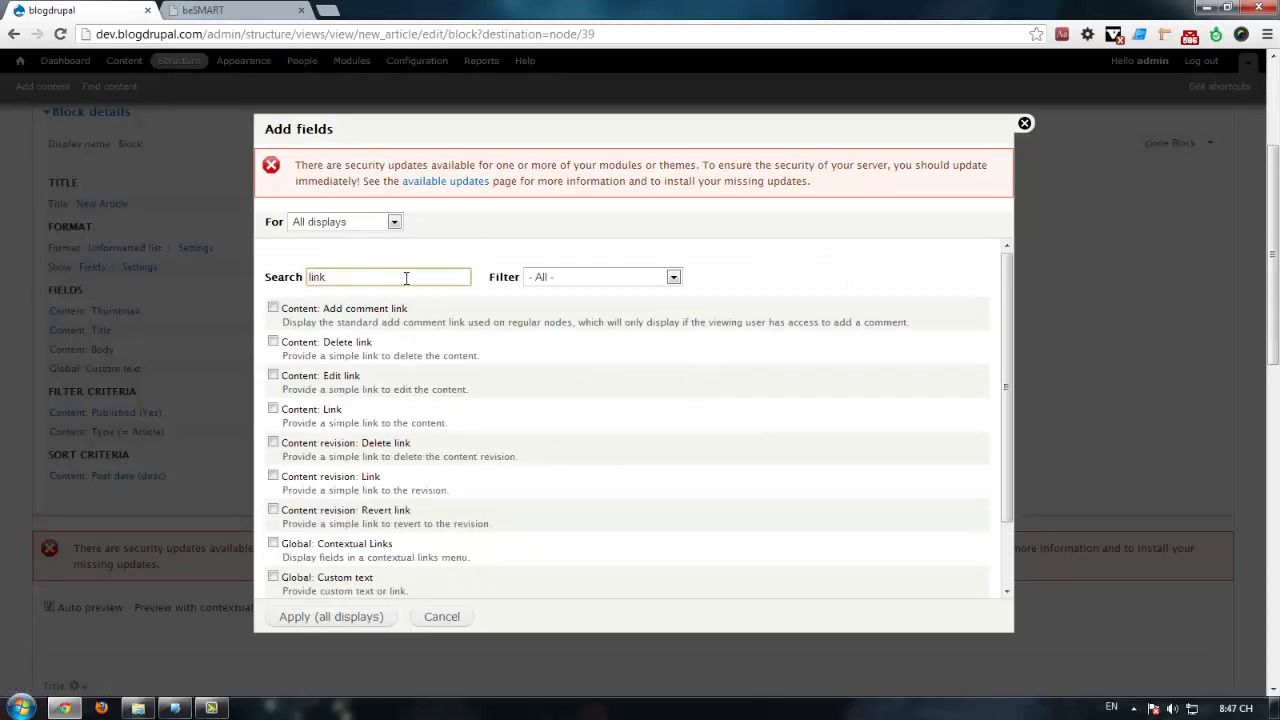
click(339, 412)
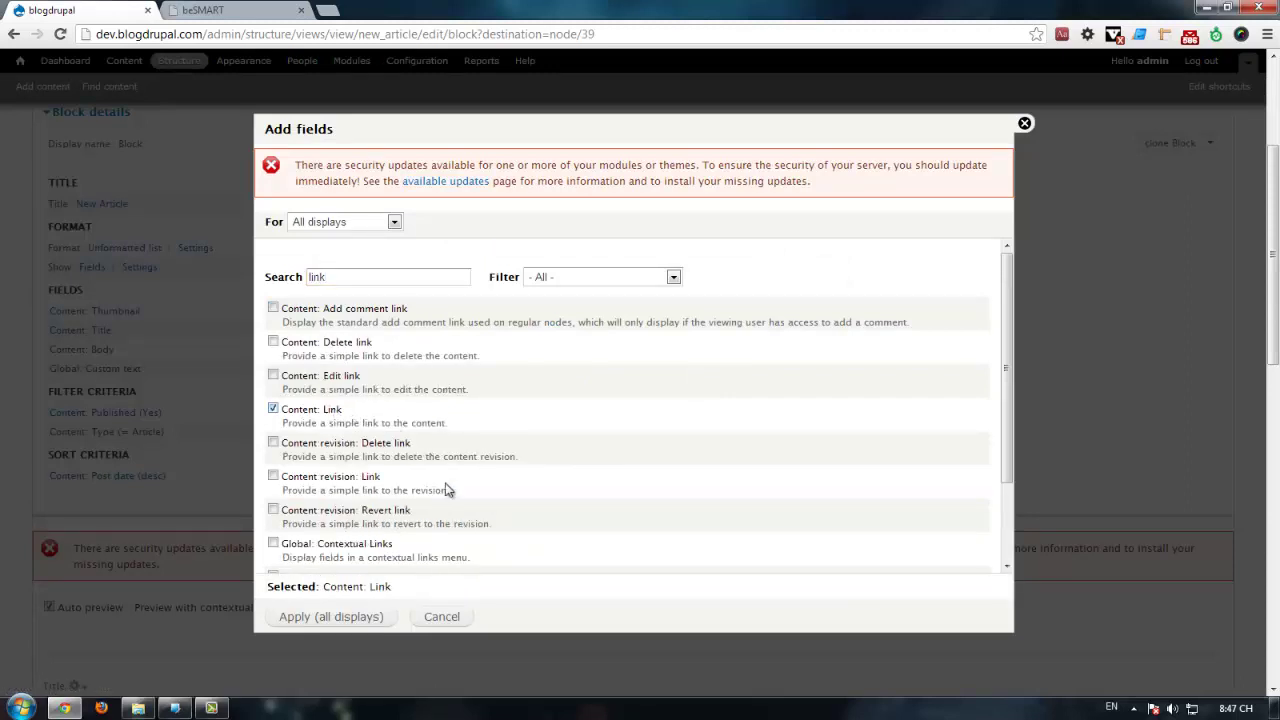
click(329, 617)
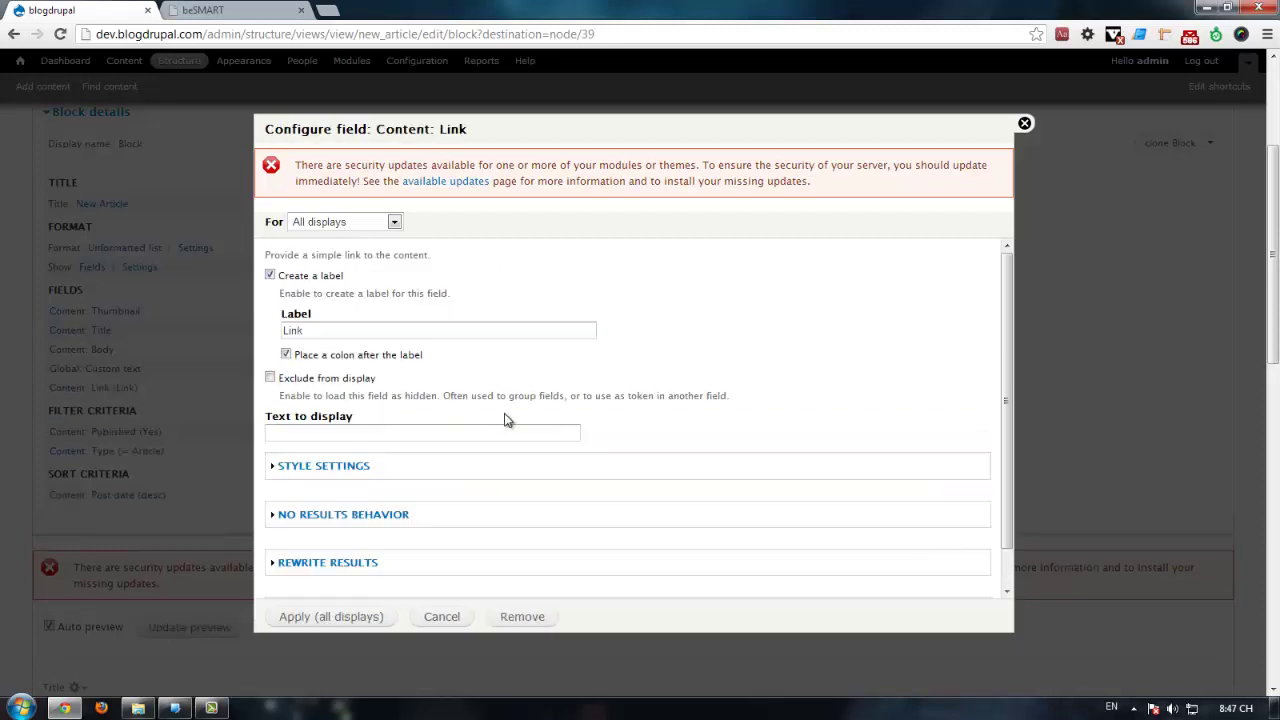
Step: Hide the Link field's label and set its display text to 'Find out more', copied from beSMART
click(270, 275)
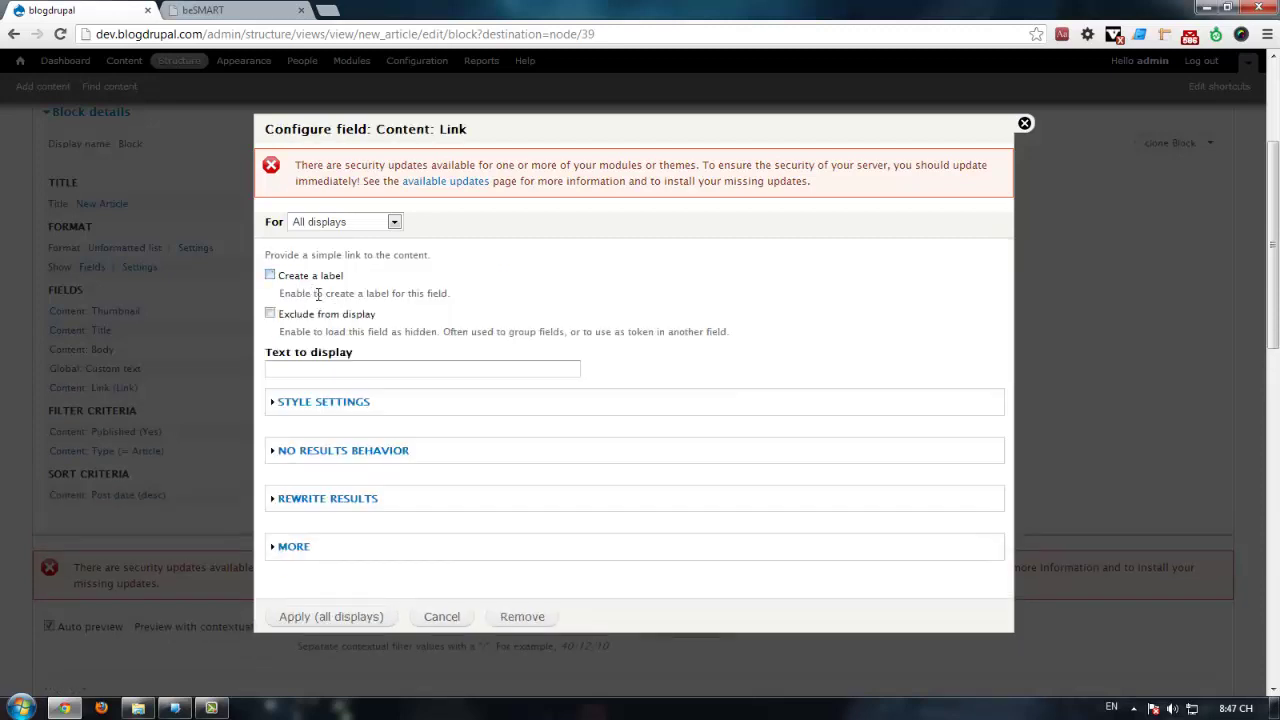
click(295, 368)
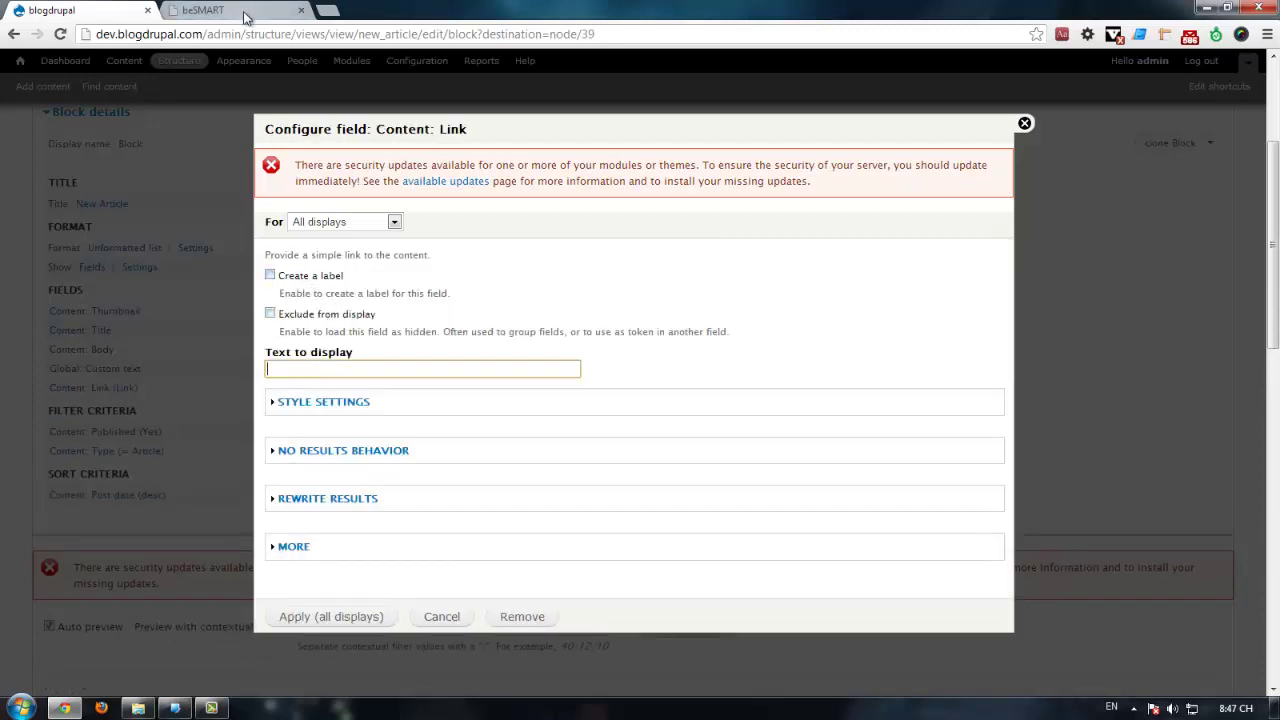
click(246, 12)
drag(484, 265, 442, 266)
key(ctrl+c)
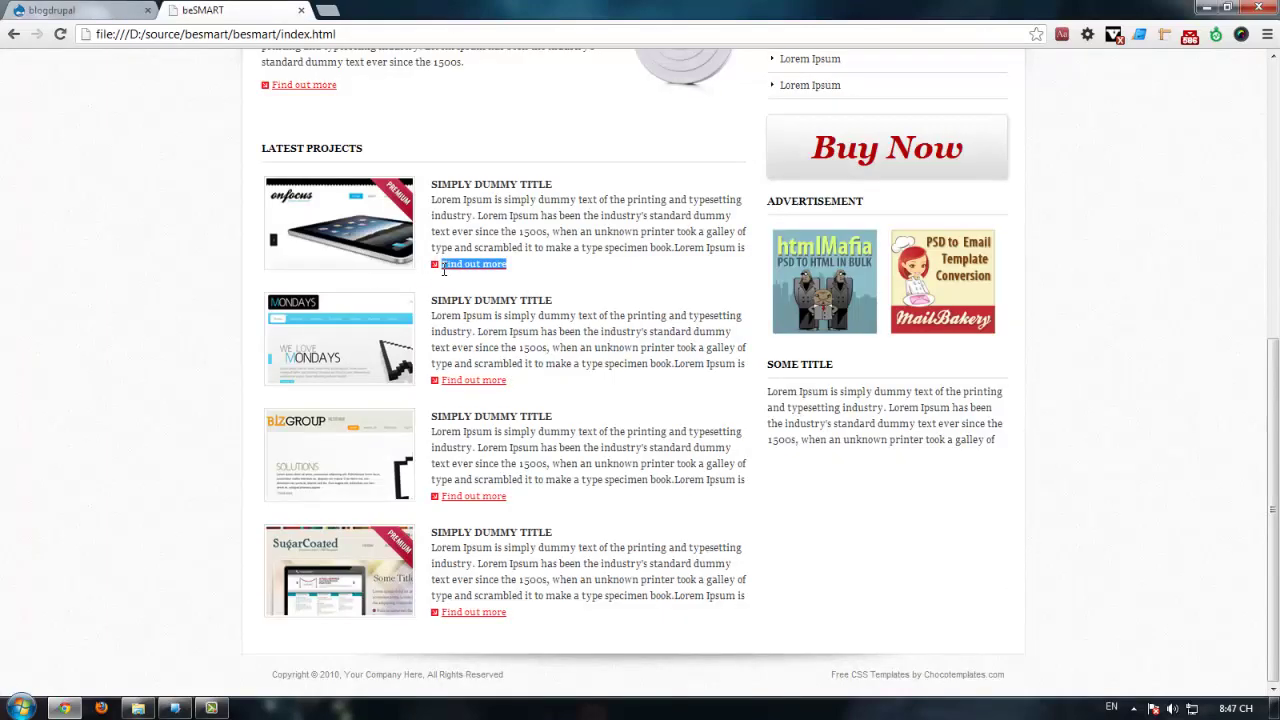
click(120, 14)
key(ctrl+v)
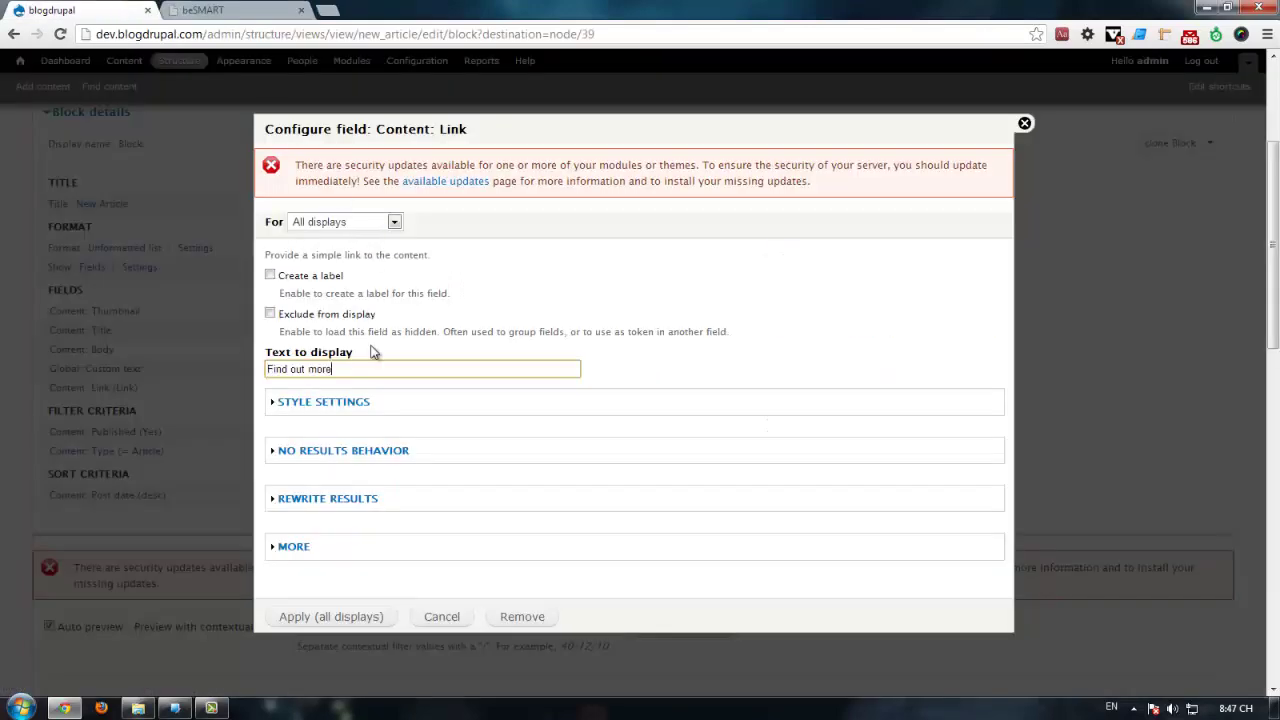
click(345, 450)
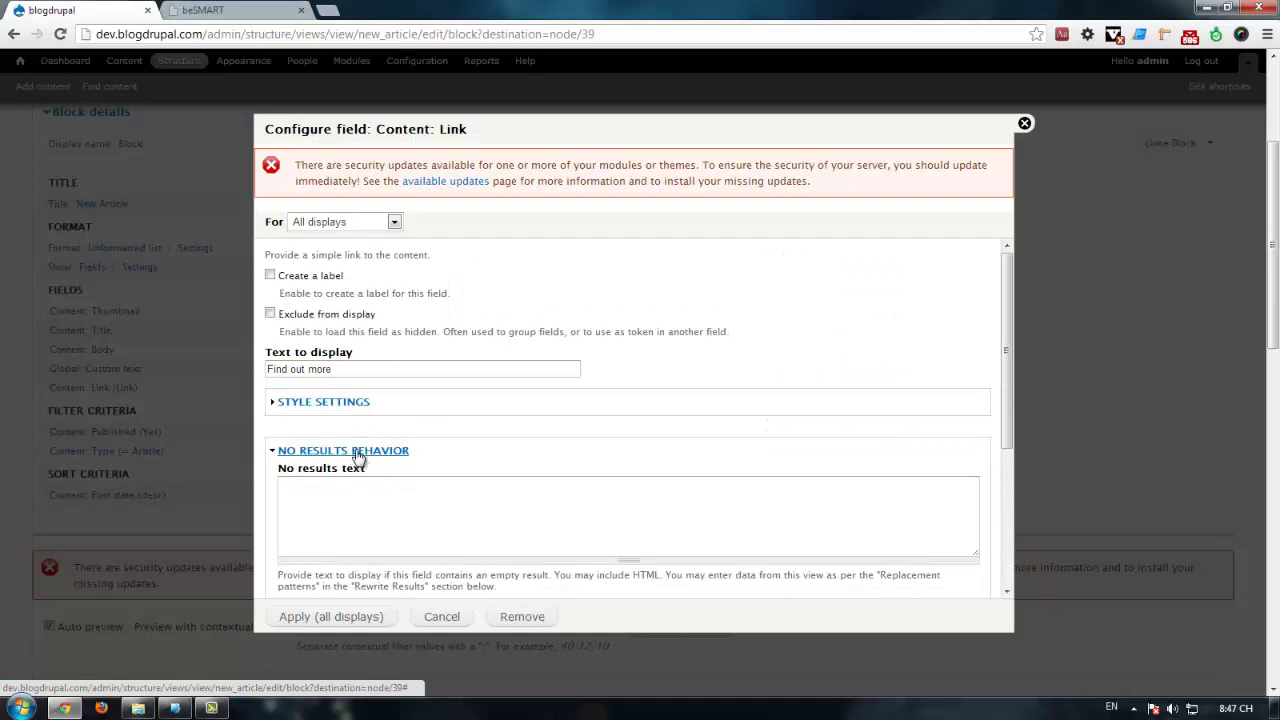
click(357, 451)
Step: Output the field as a link with class 'more', matching the template, and apply to all displays
click(328, 500)
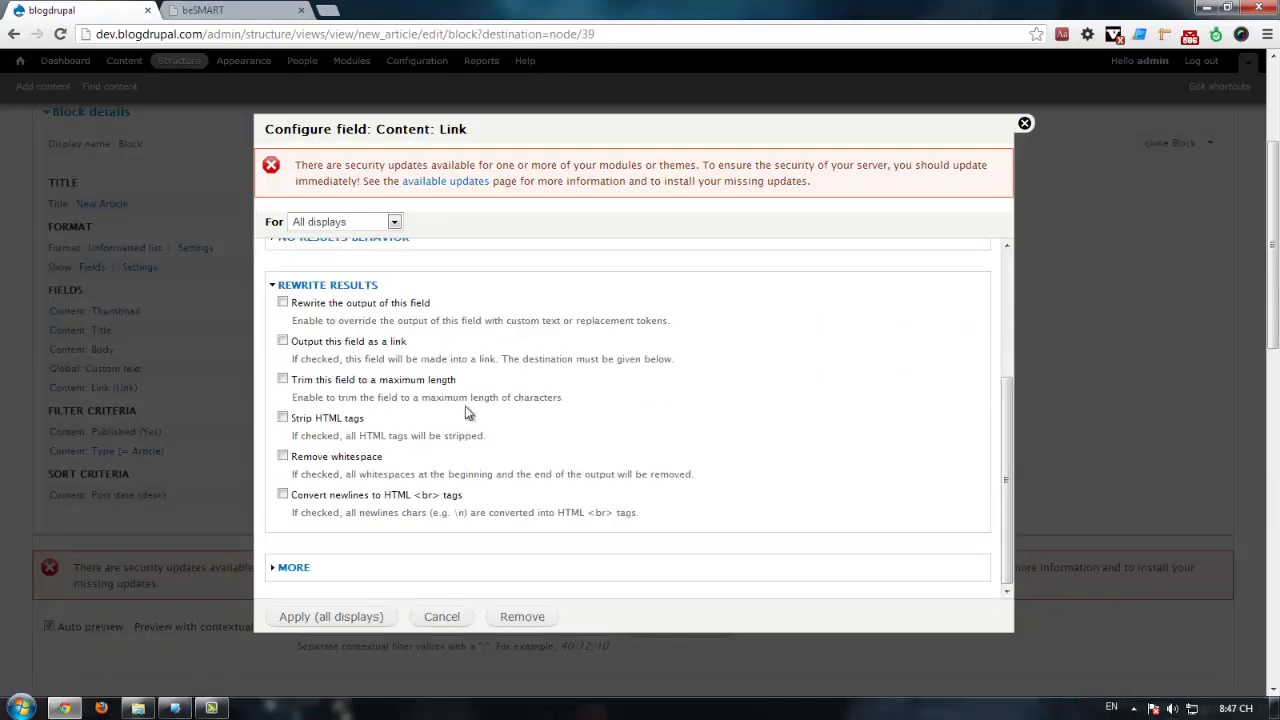
click(374, 344)
scroll(385, 400, down, 2)
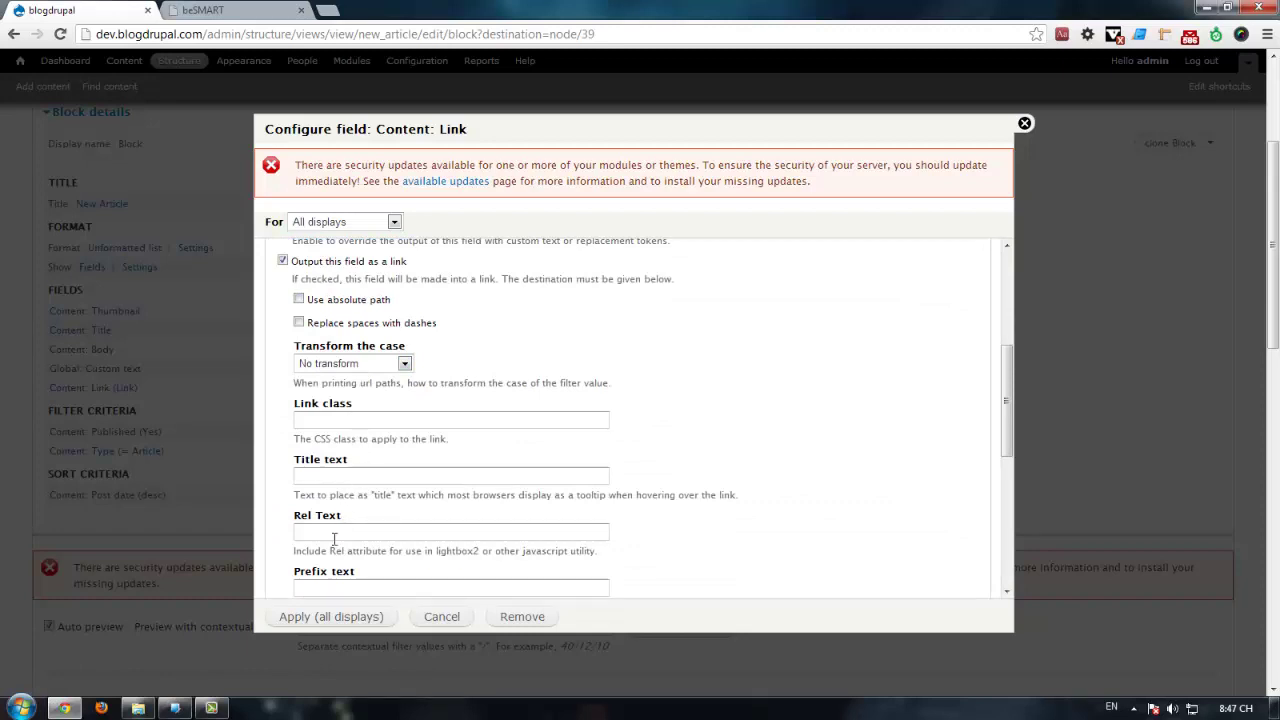
scroll(369, 530, down, 2)
scroll(391, 418, up, 2)
click(354, 424)
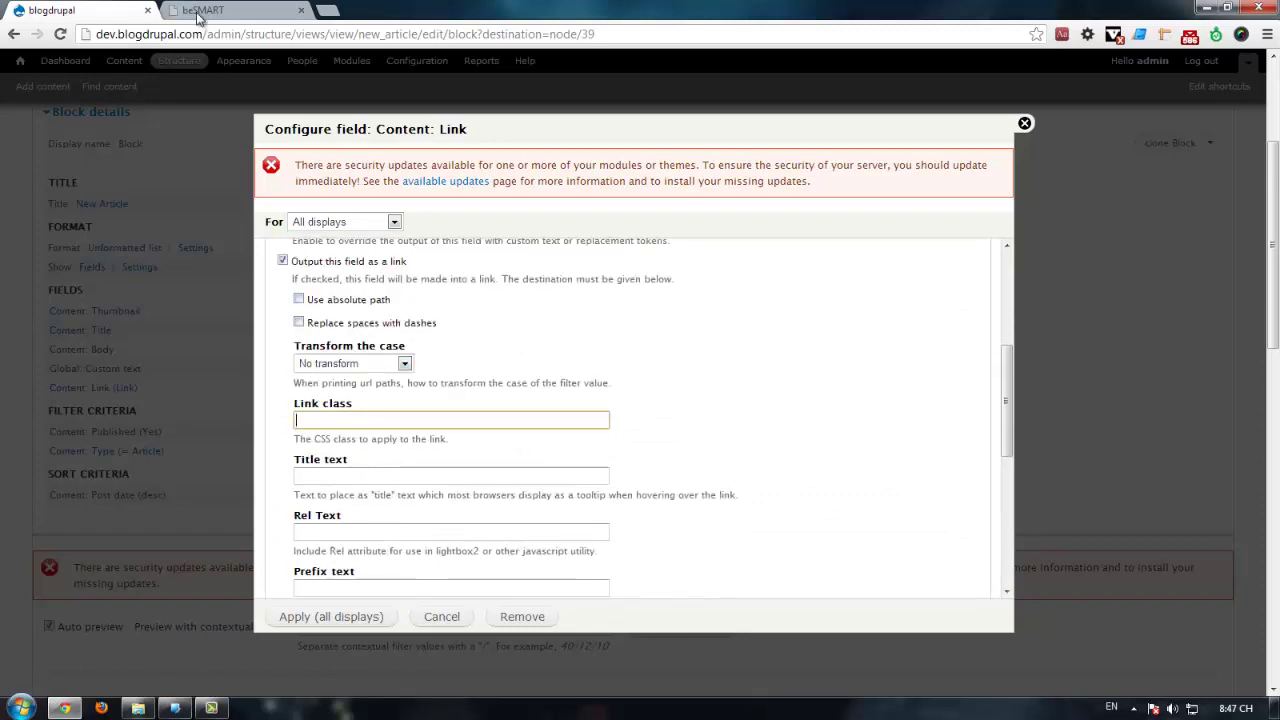
click(198, 14)
right_click(484, 265)
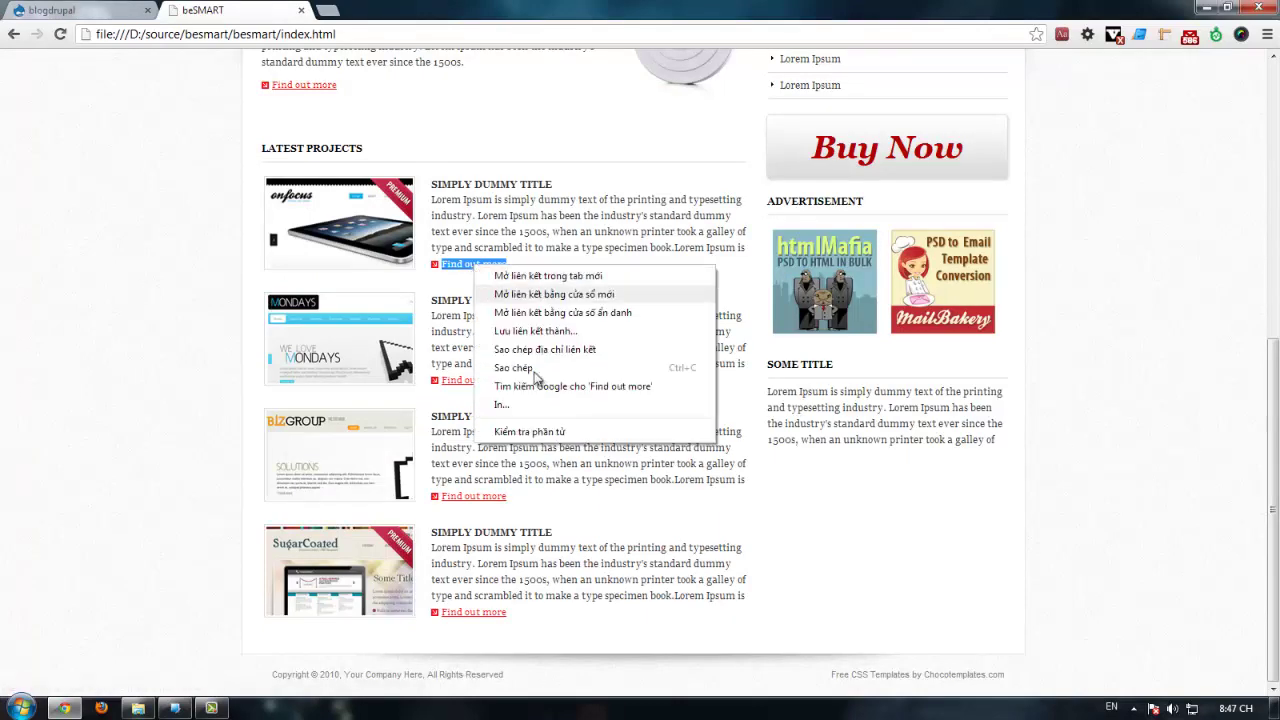
click(540, 430)
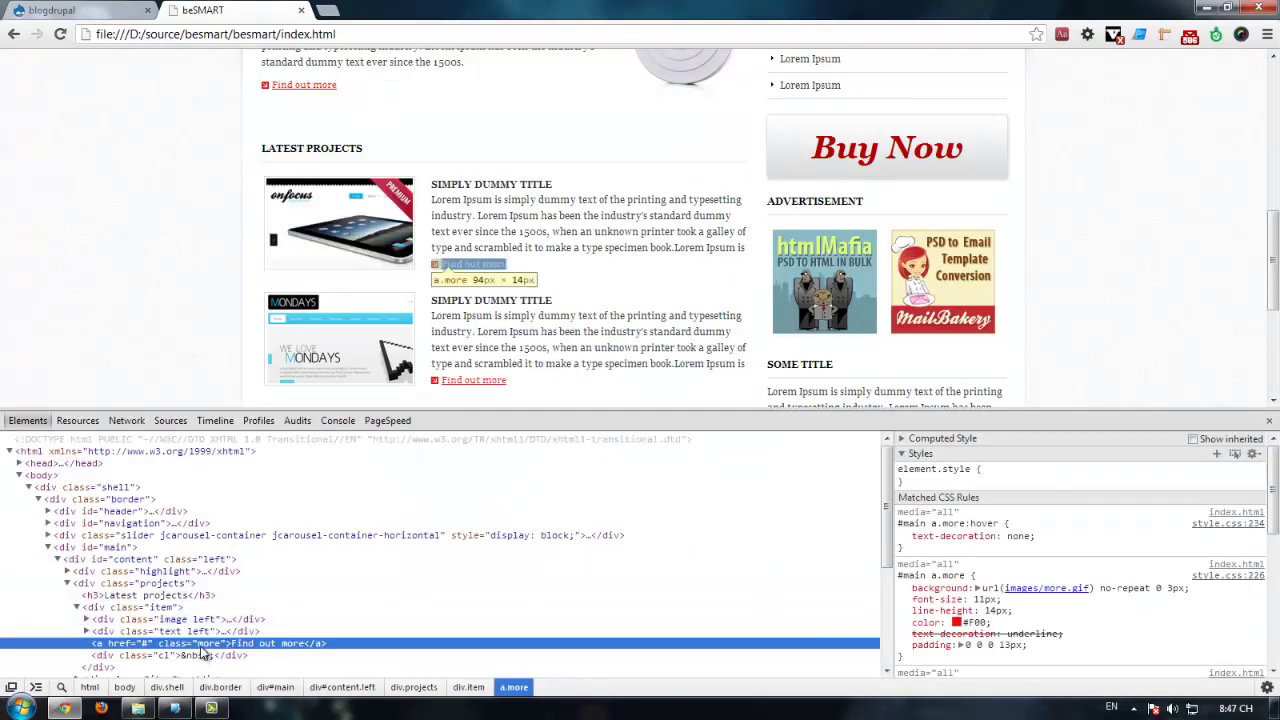
click(124, 9)
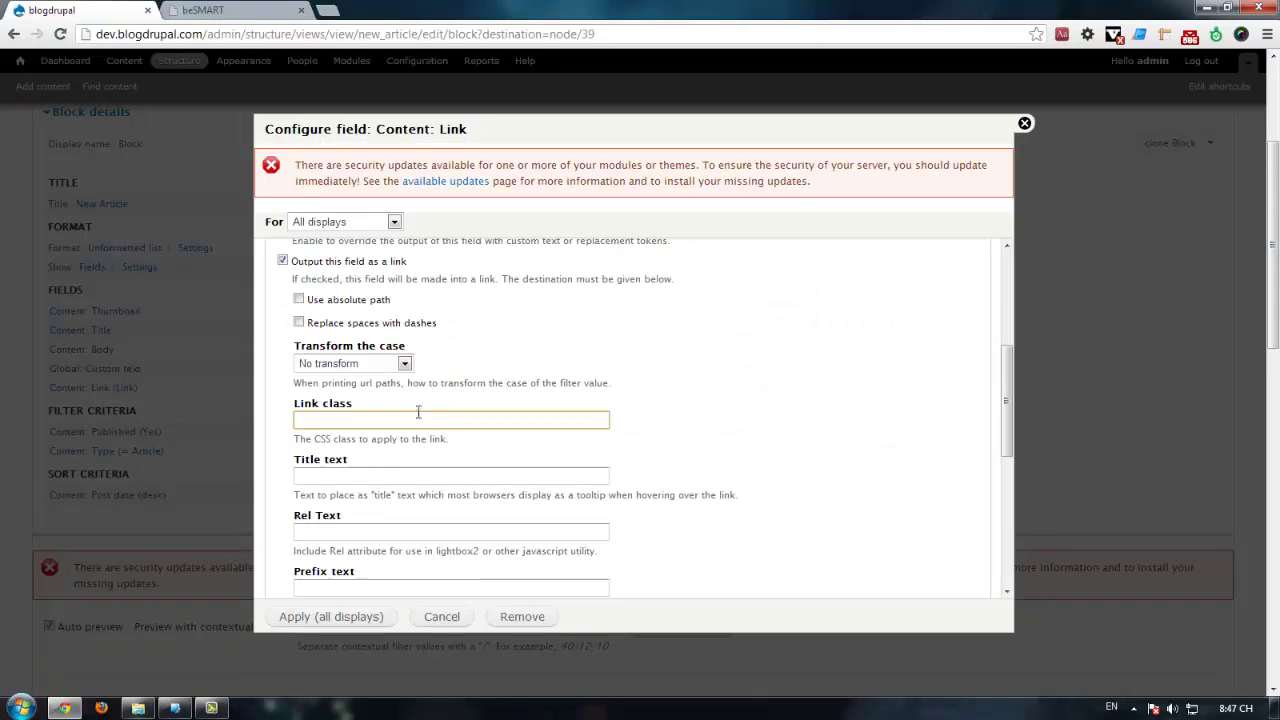
click(328, 617)
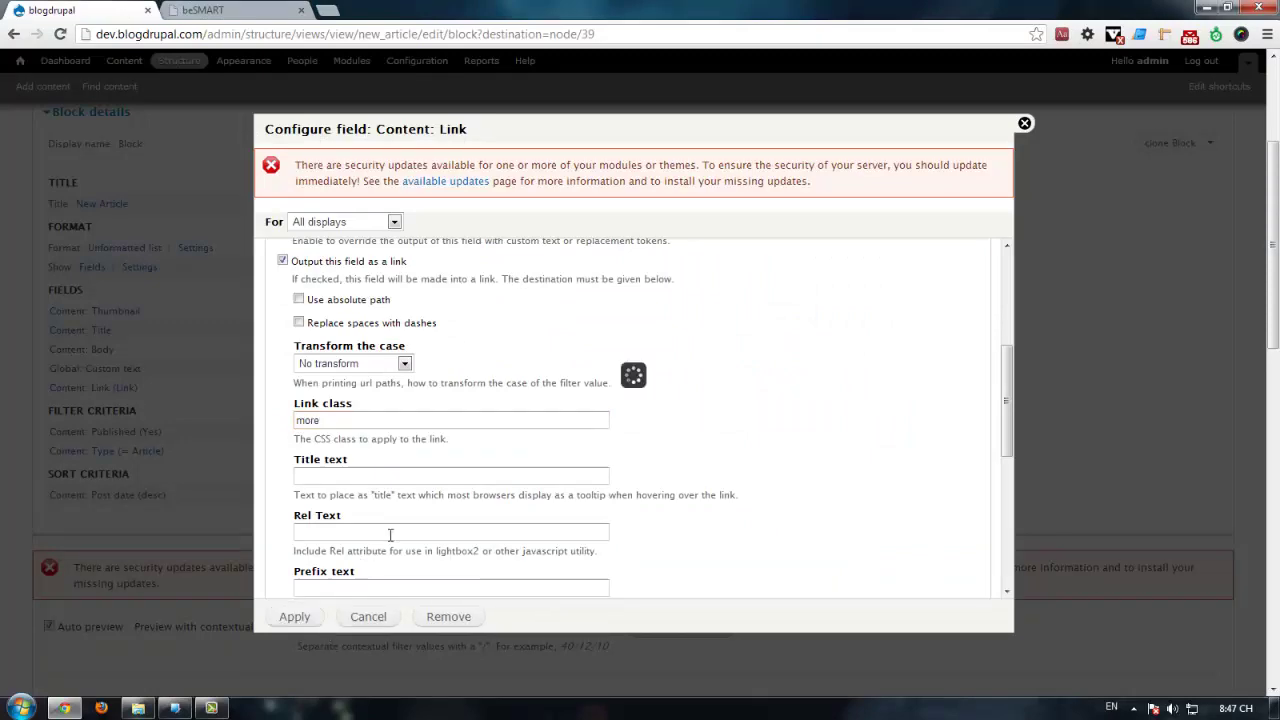
scroll(378, 387, up, 3)
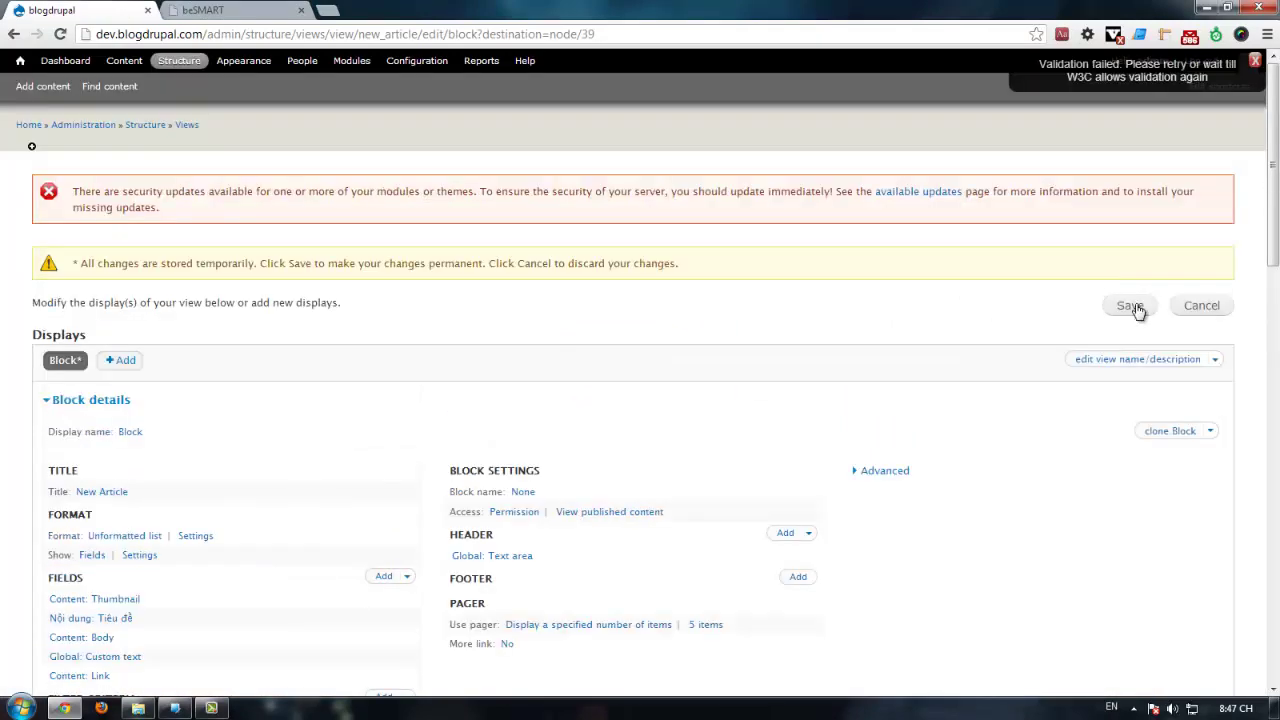
Step: Save the New Article view and compare the front page's Find out more markup with beSMART
click(1130, 305)
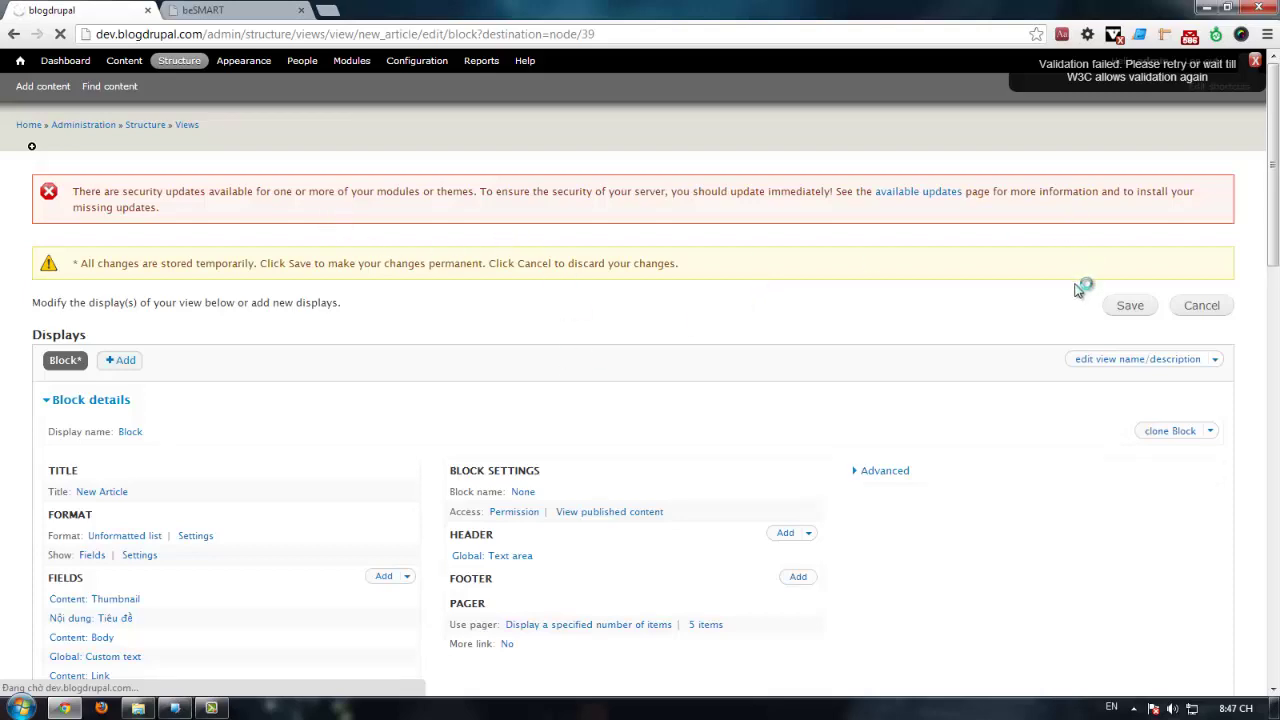
scroll(190, 396, down, 7)
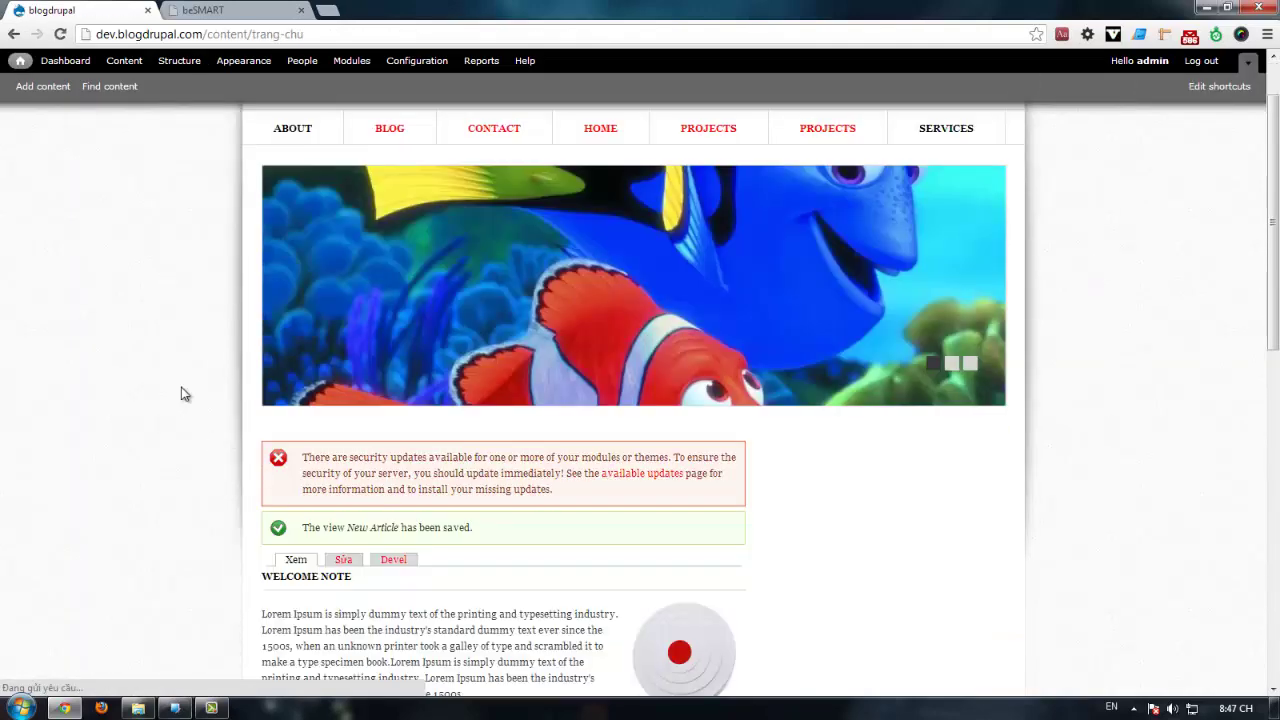
right_click(265, 285)
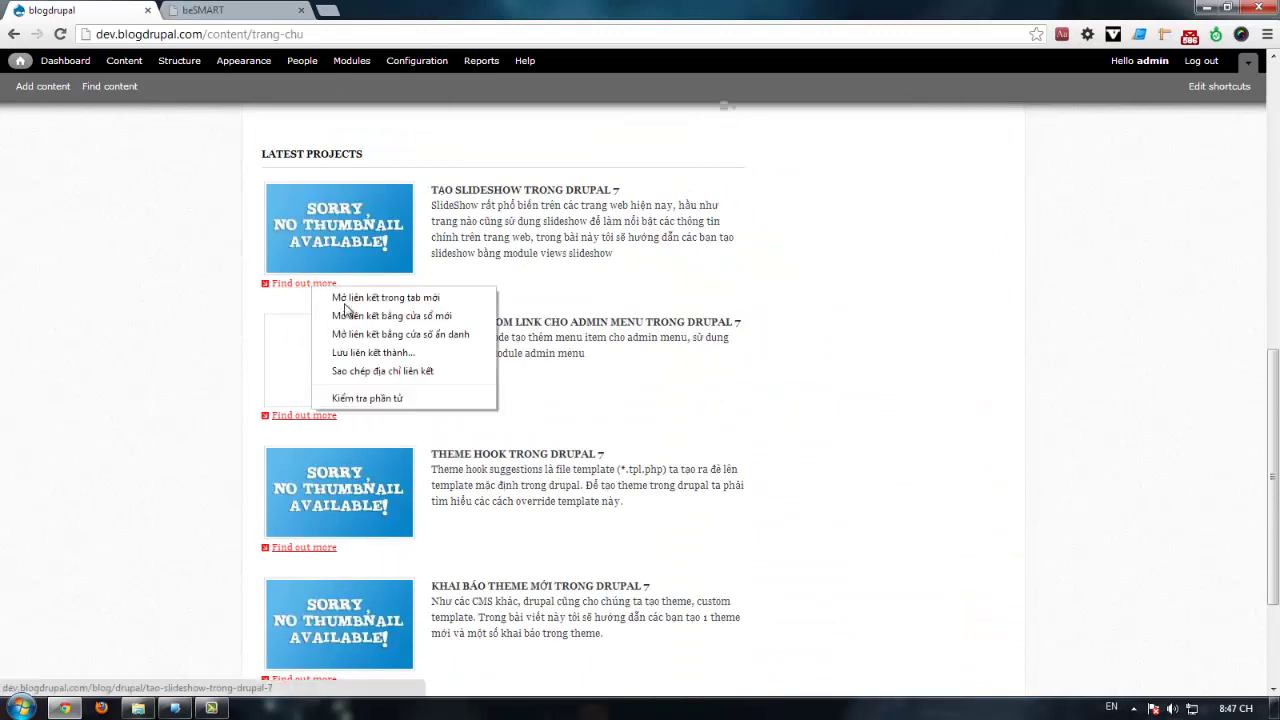
click(374, 397)
click(220, 10)
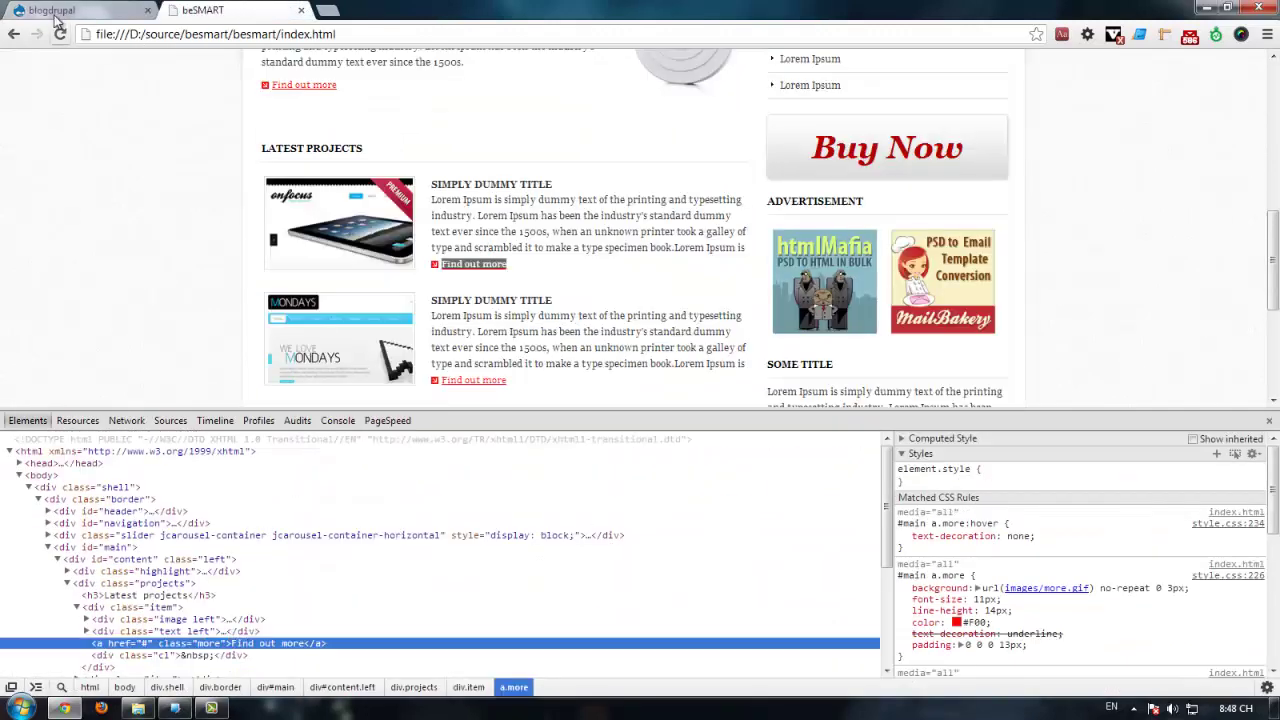
click(80, 10)
scroll(228, 643, down, 2)
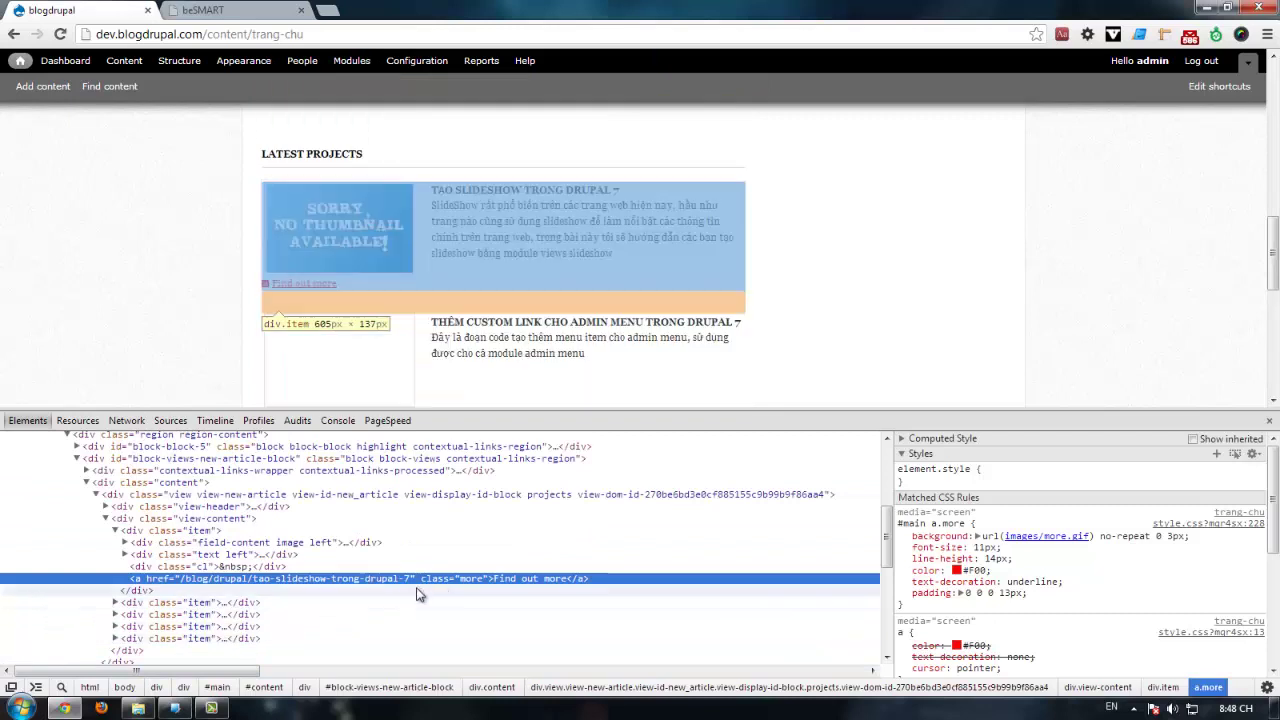
click(166, 568)
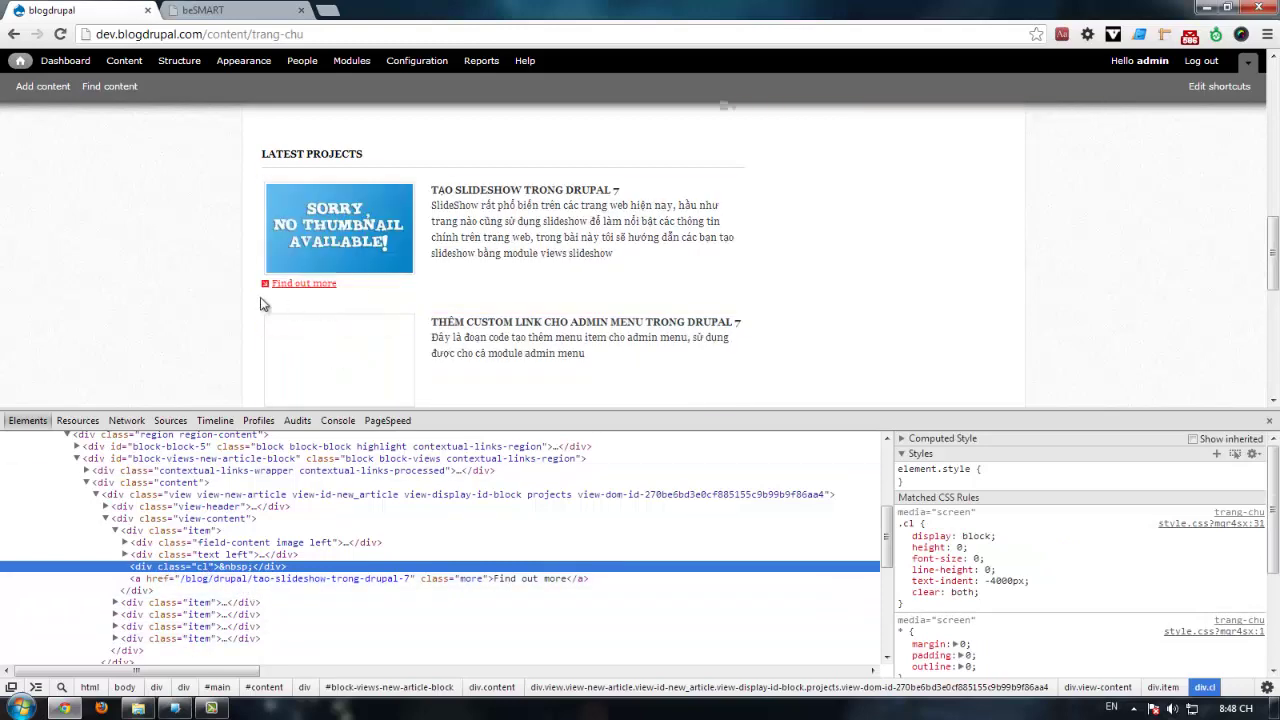
click(1263, 421)
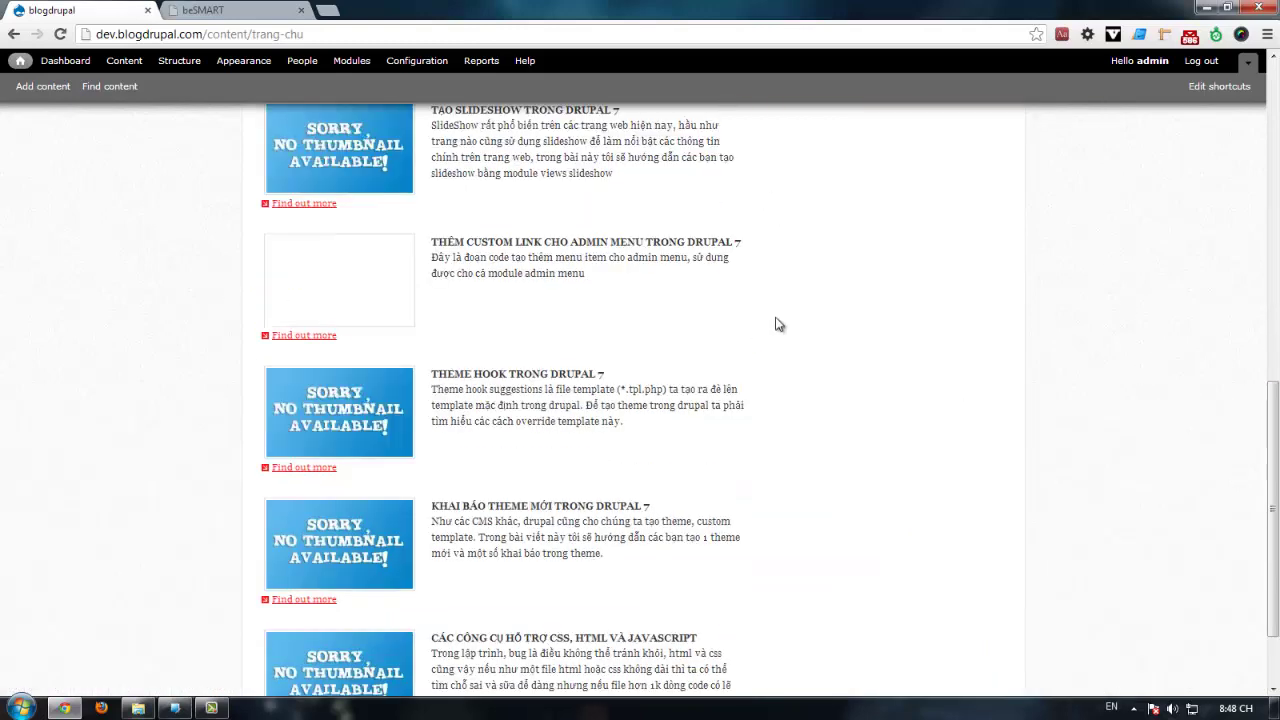
Step: Reopen the New Article view from the block's contextual Edit view option
scroll(777, 323, up, 3)
click(726, 428)
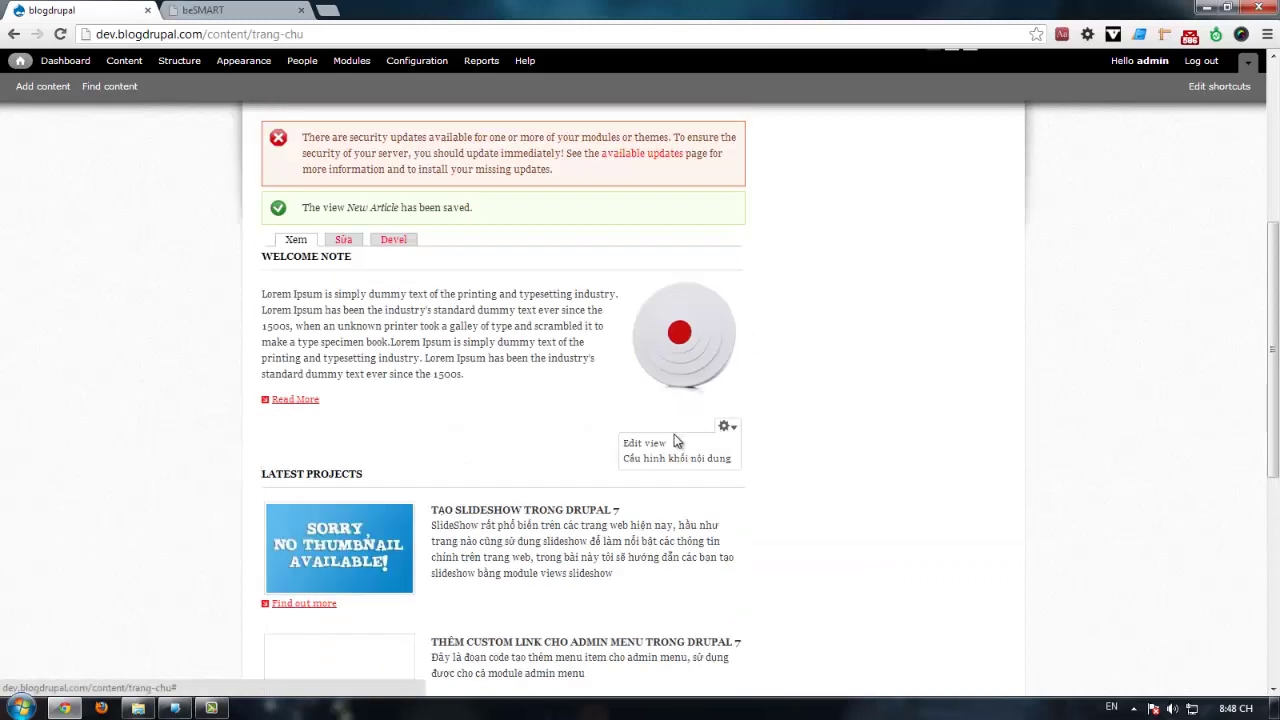
click(724, 430)
click(658, 448)
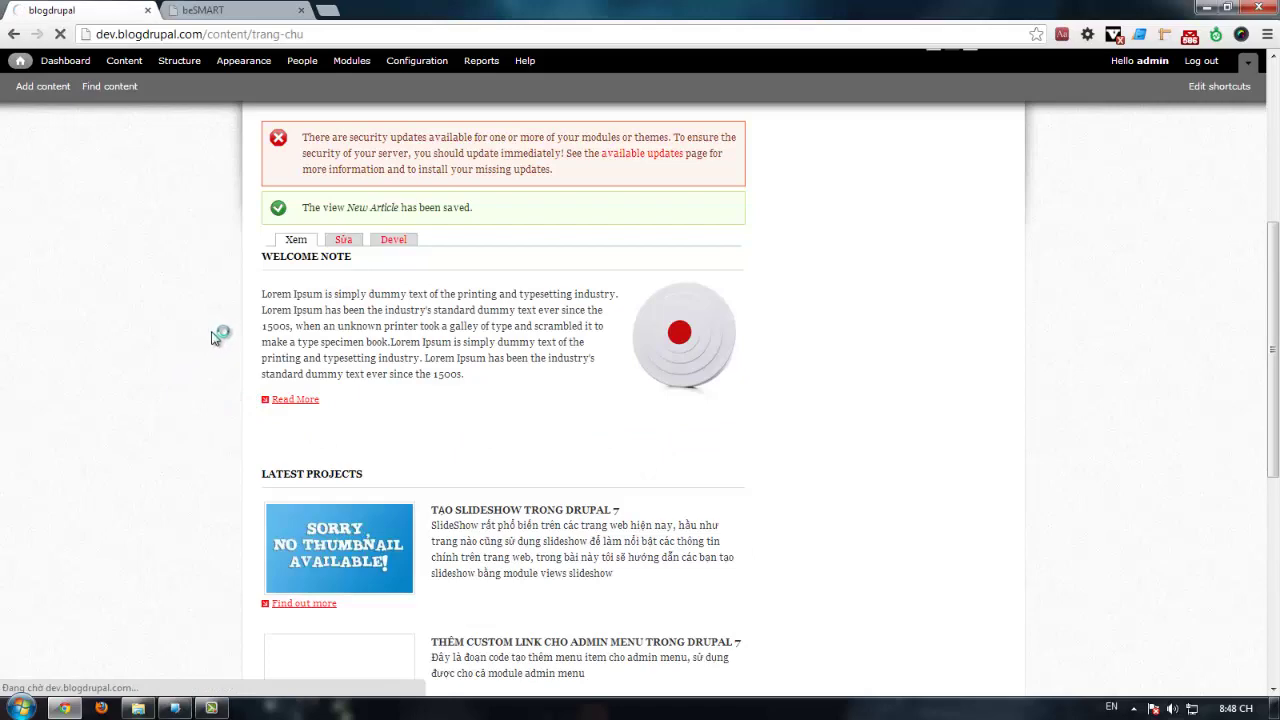
Step: Delete the trailing <div class="cl">&nbsp;</div> line from Global: Custom text and apply to all displays
scroll(336, 480, down, 3)
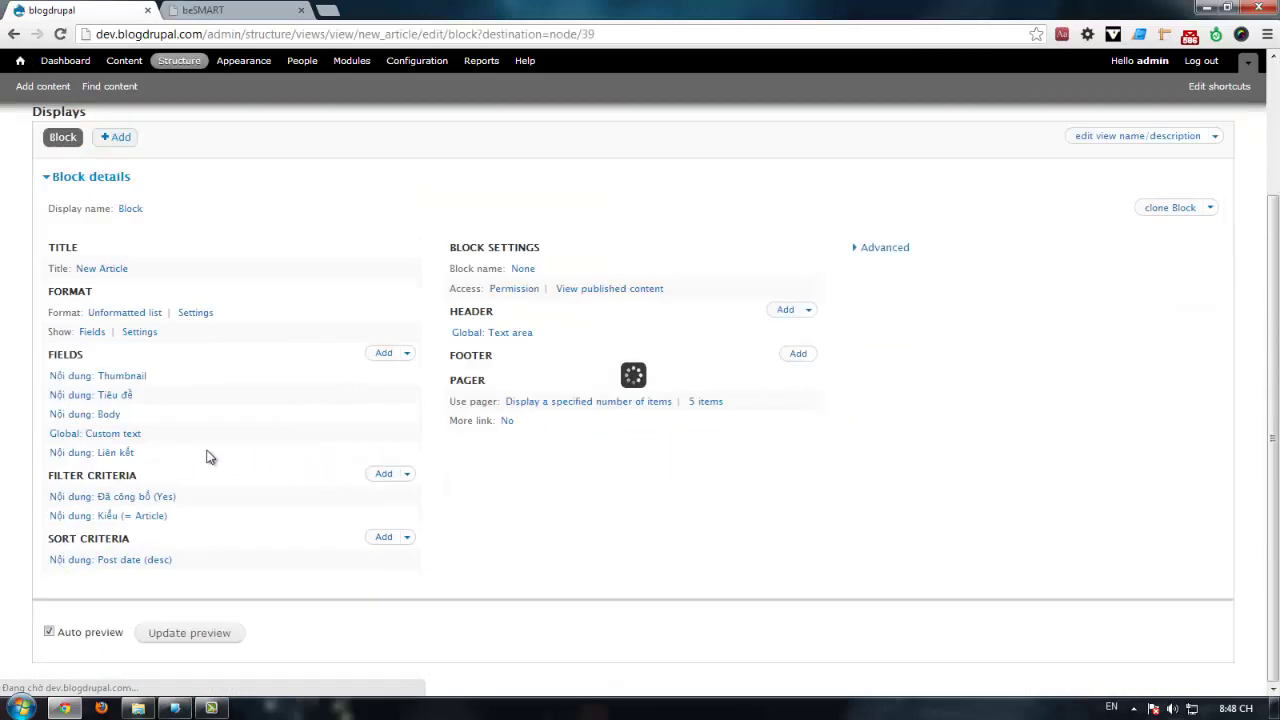
click(118, 436)
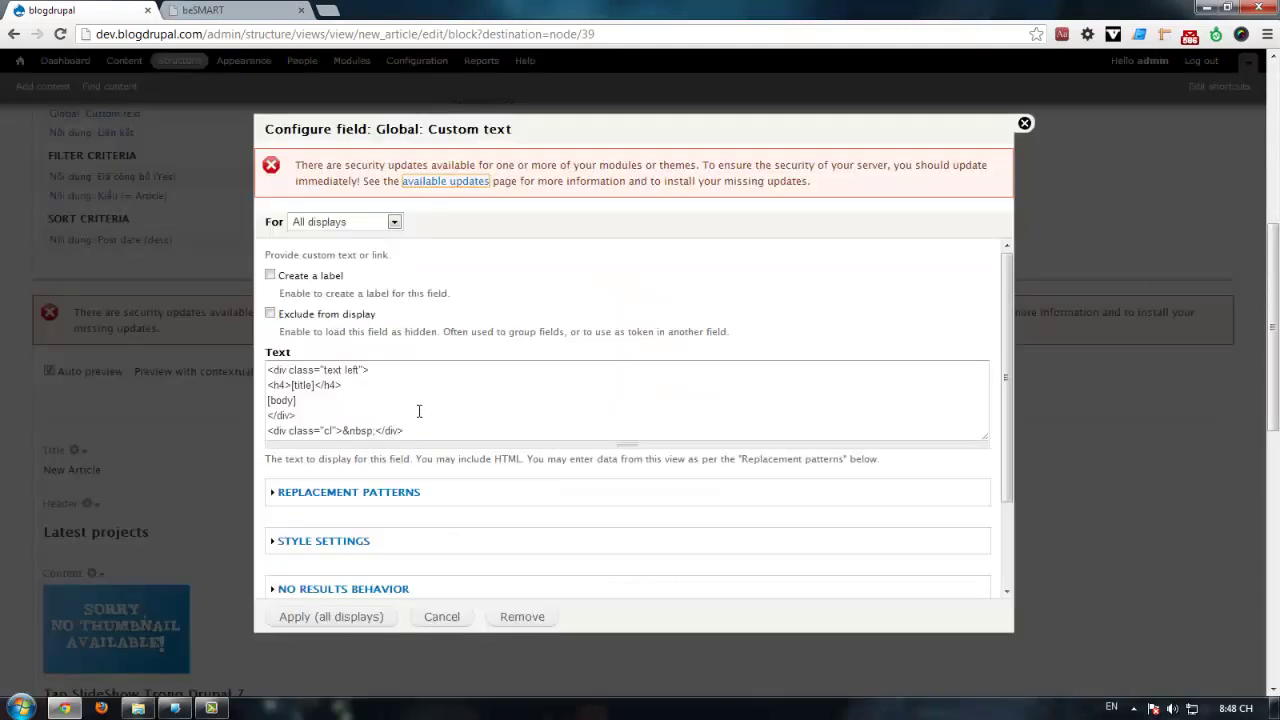
drag(425, 430, 266, 431)
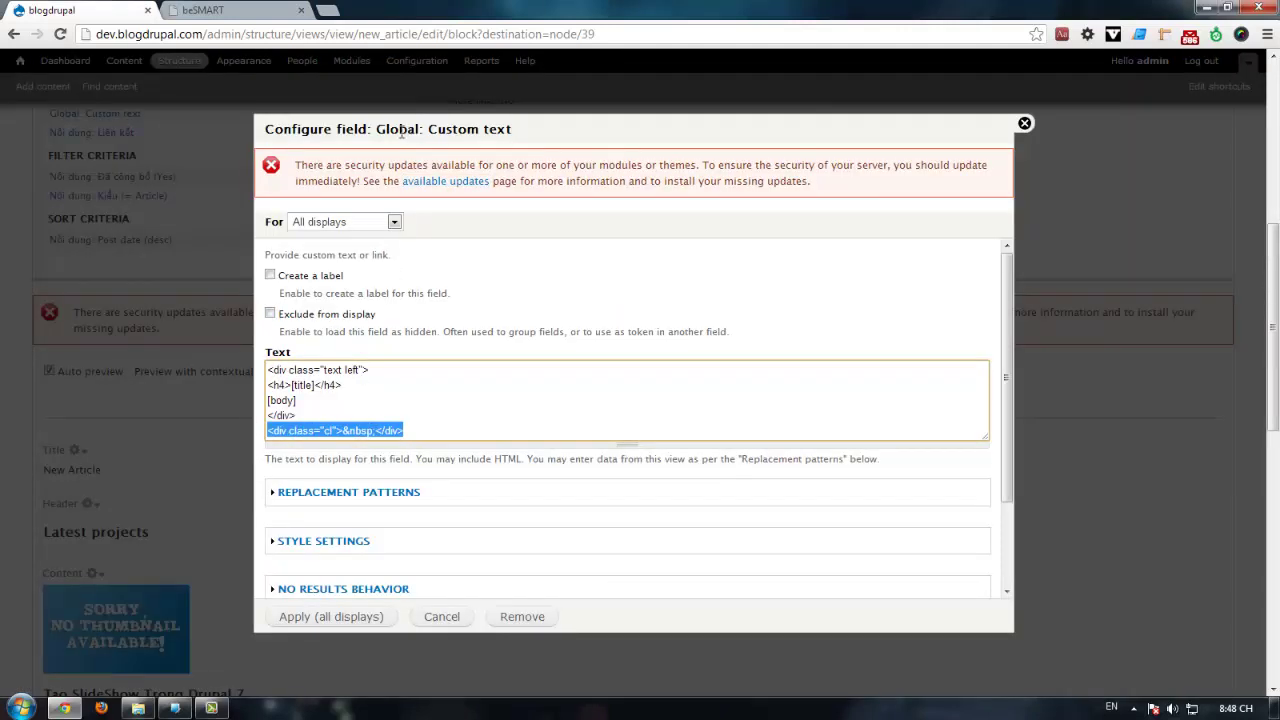
drag(378, 128, 500, 128)
click(540, 135)
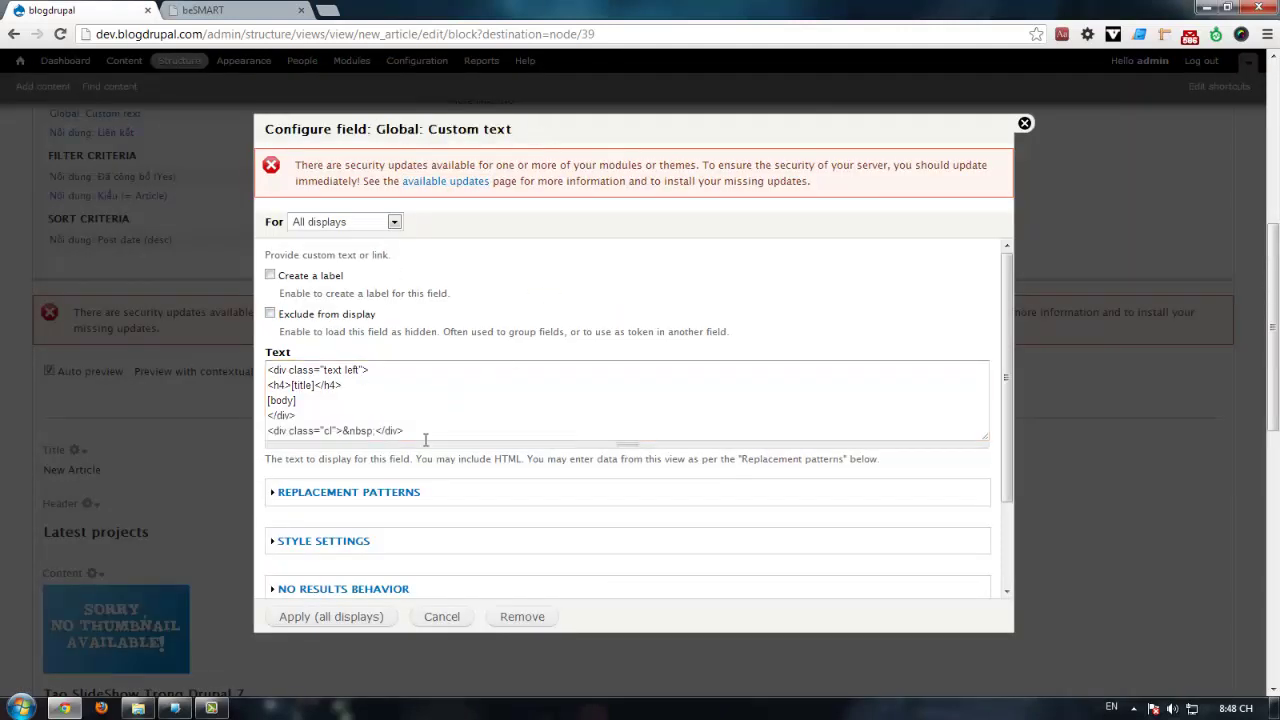
drag(425, 435, 262, 431)
key(ctrl+c)
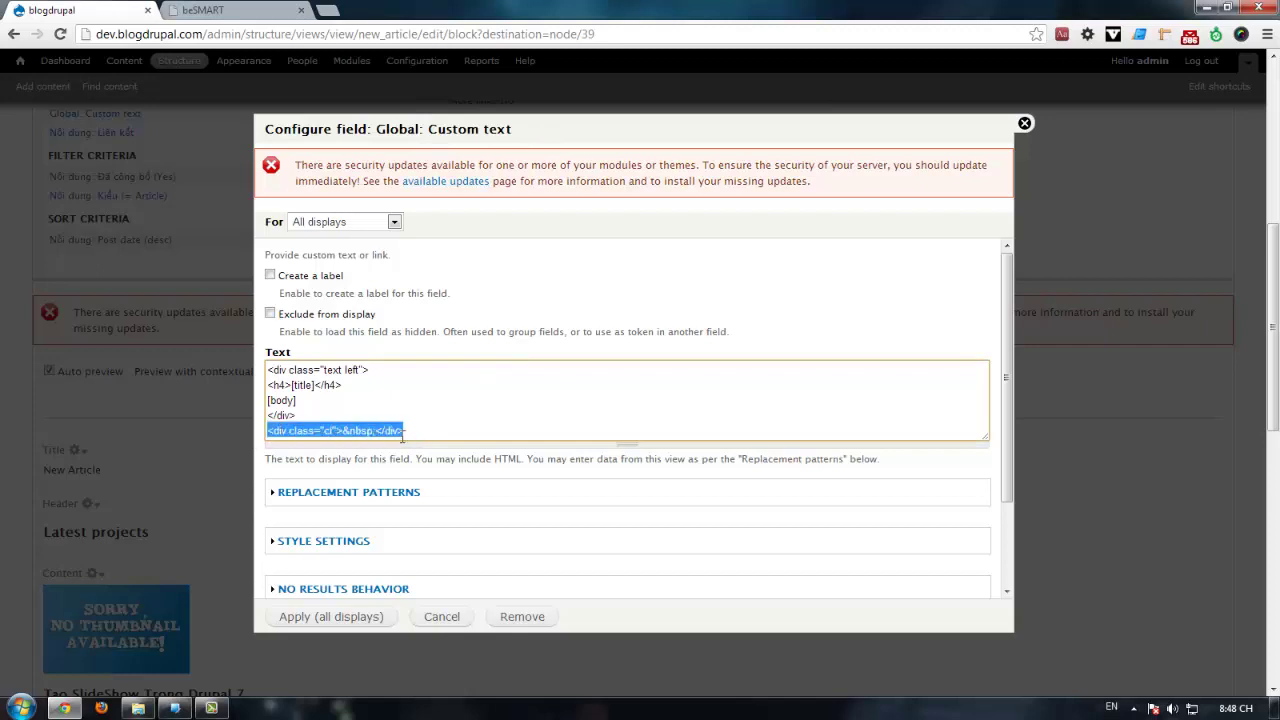
key(Delete)
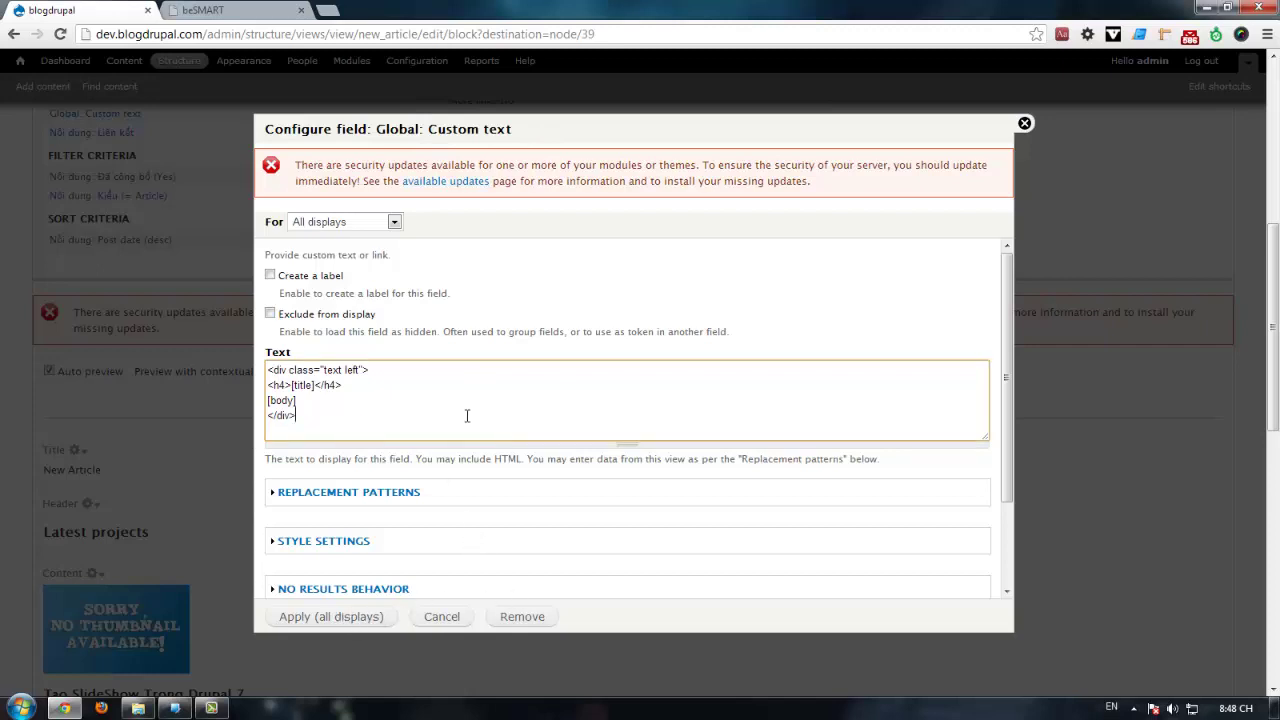
click(330, 616)
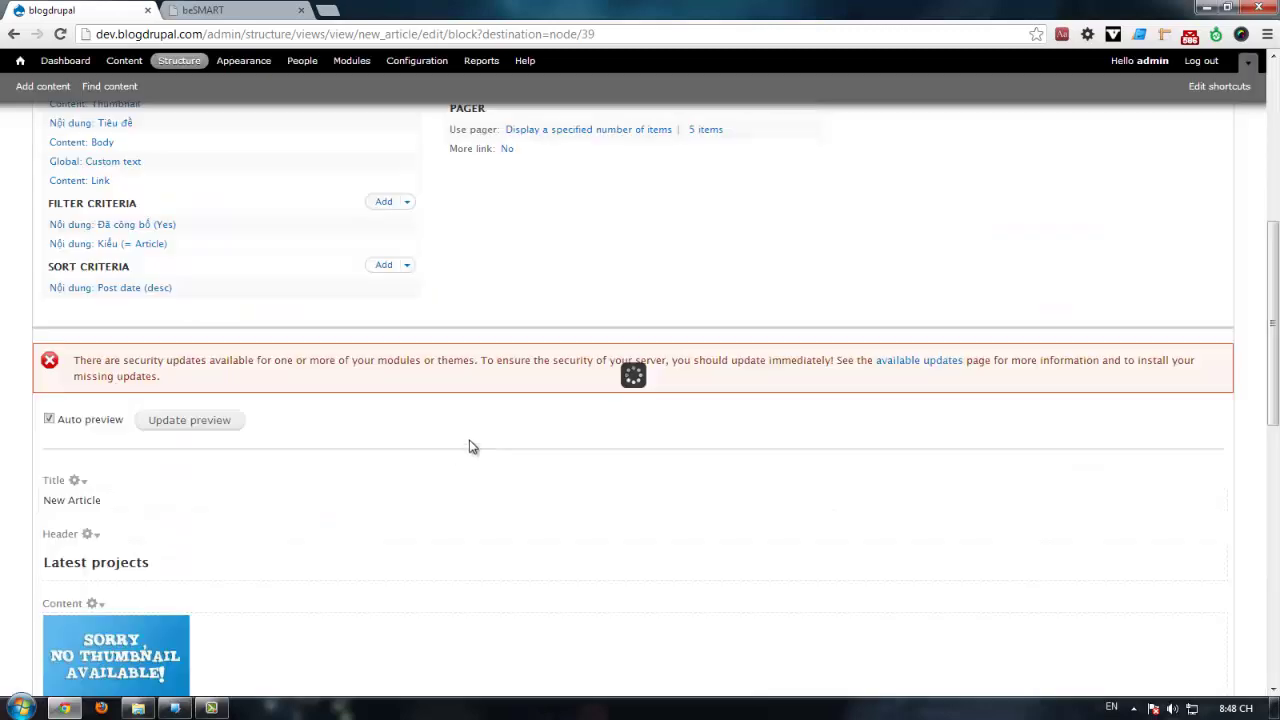
Step: Bring up the Content: Link field's Rewrite Results prefix and suffix settings
click(92, 181)
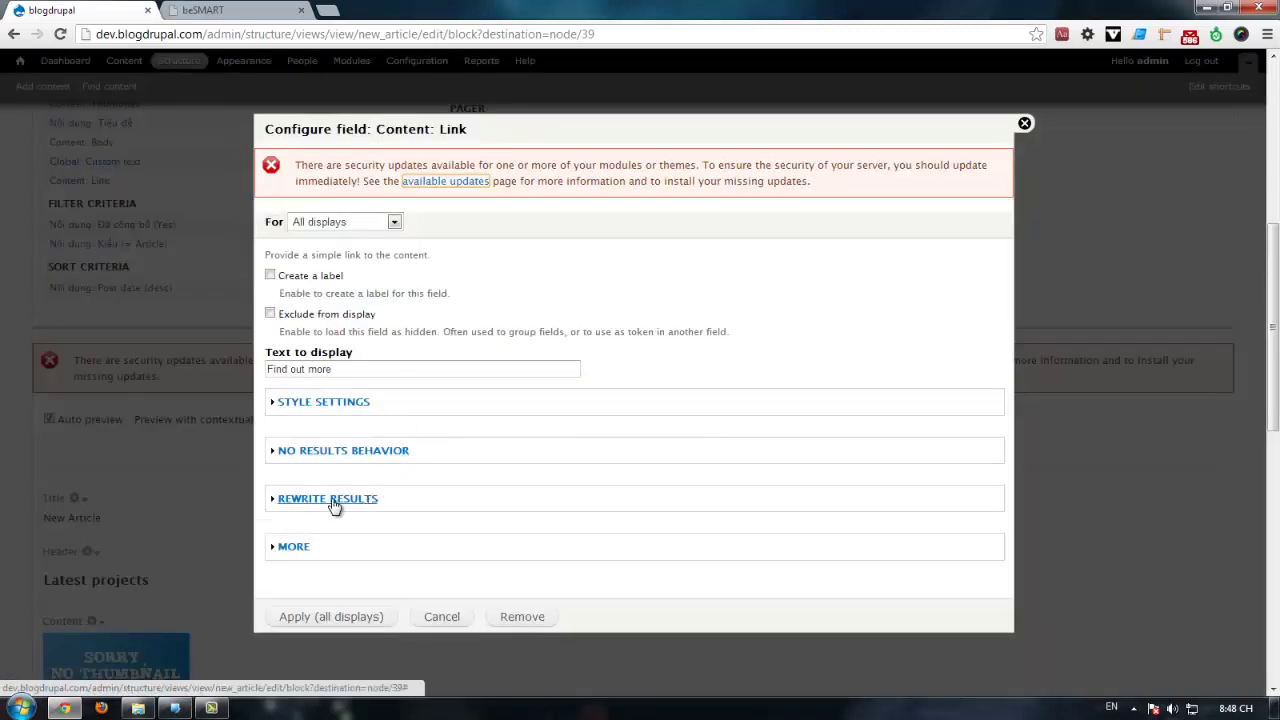
click(335, 498)
scroll(463, 462, down, 3)
scroll(465, 485, down, 1)
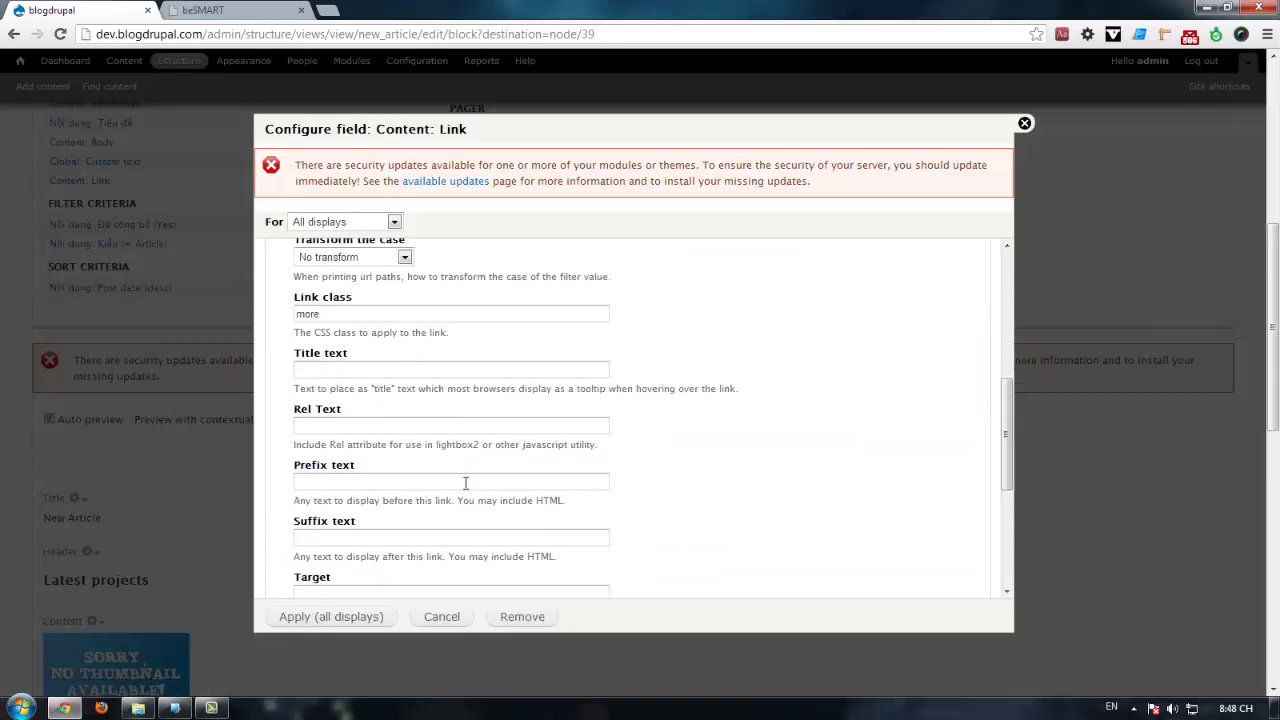
mouse_move(299, 476)
mouse_down()
mouse_move(371, 473)
mouse_move(283, 467)
mouse_up()
click(340, 485)
click(317, 482)
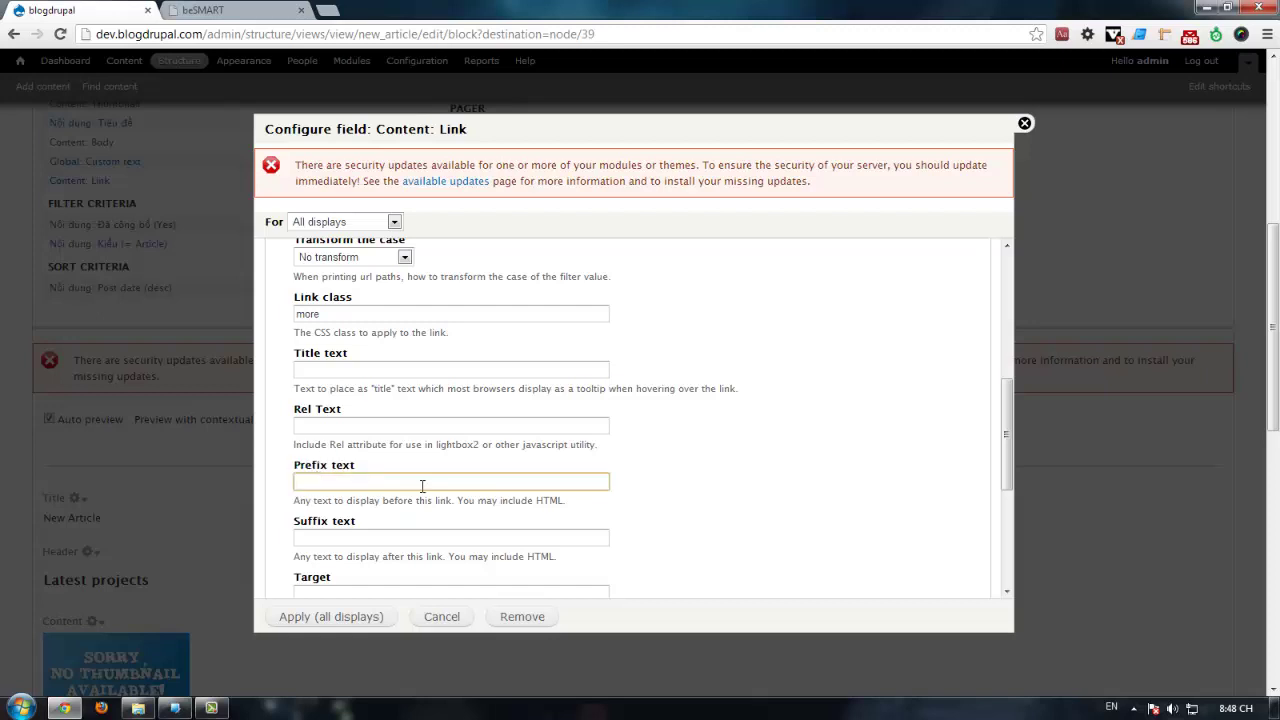
drag(362, 470, 388, 499)
Step: Set the link's suffix text to <div class="cl">&nbsp;</div> and apply to all displays
click(346, 537)
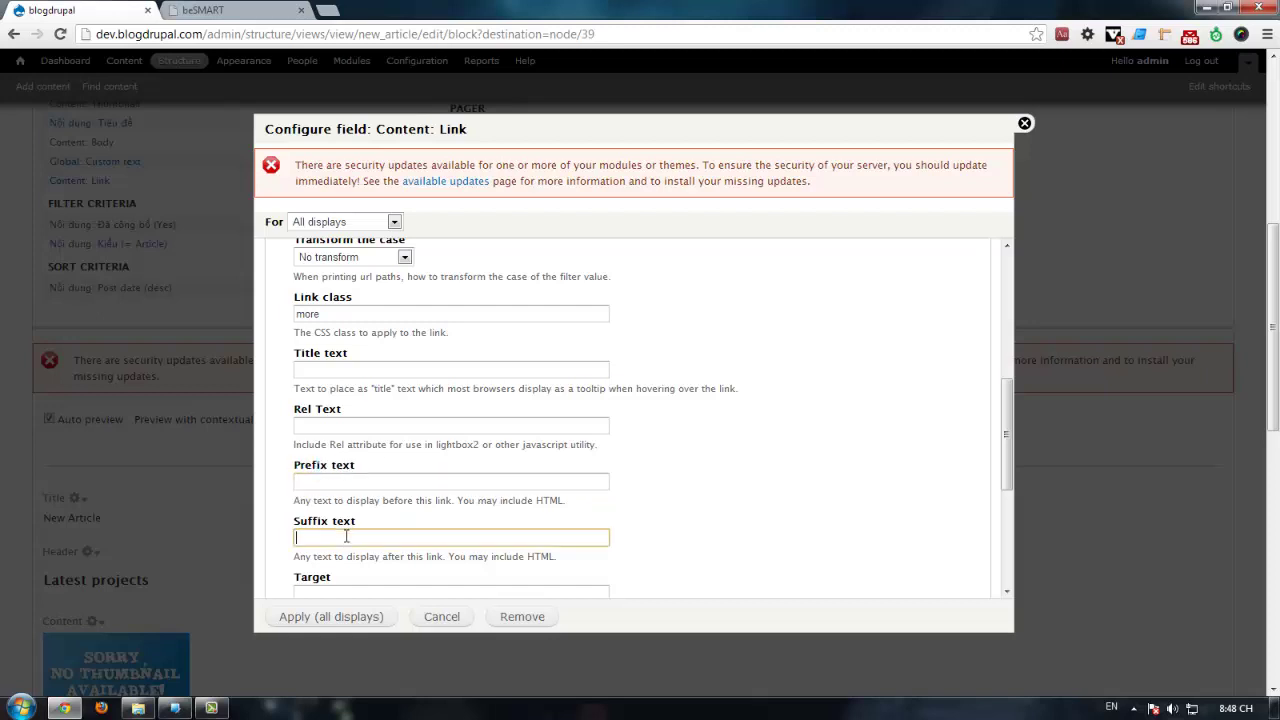
key(ctrl+v)
scroll(370, 575, down, 3)
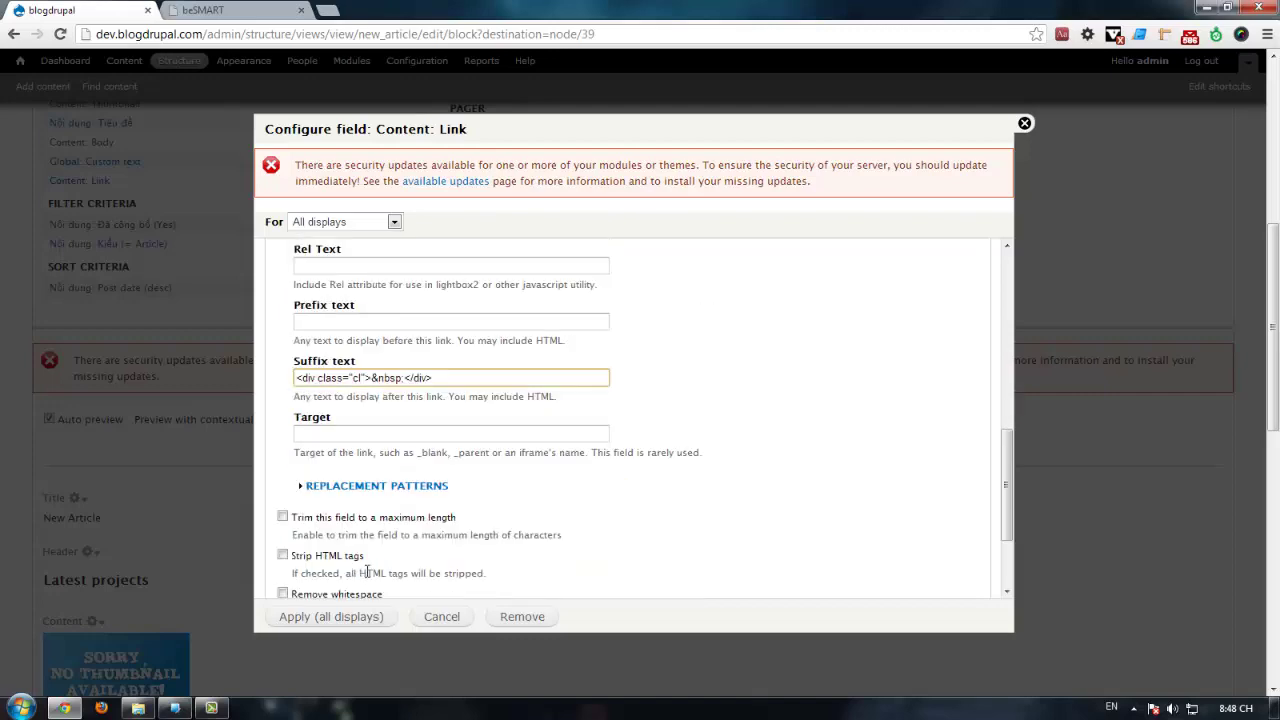
click(345, 617)
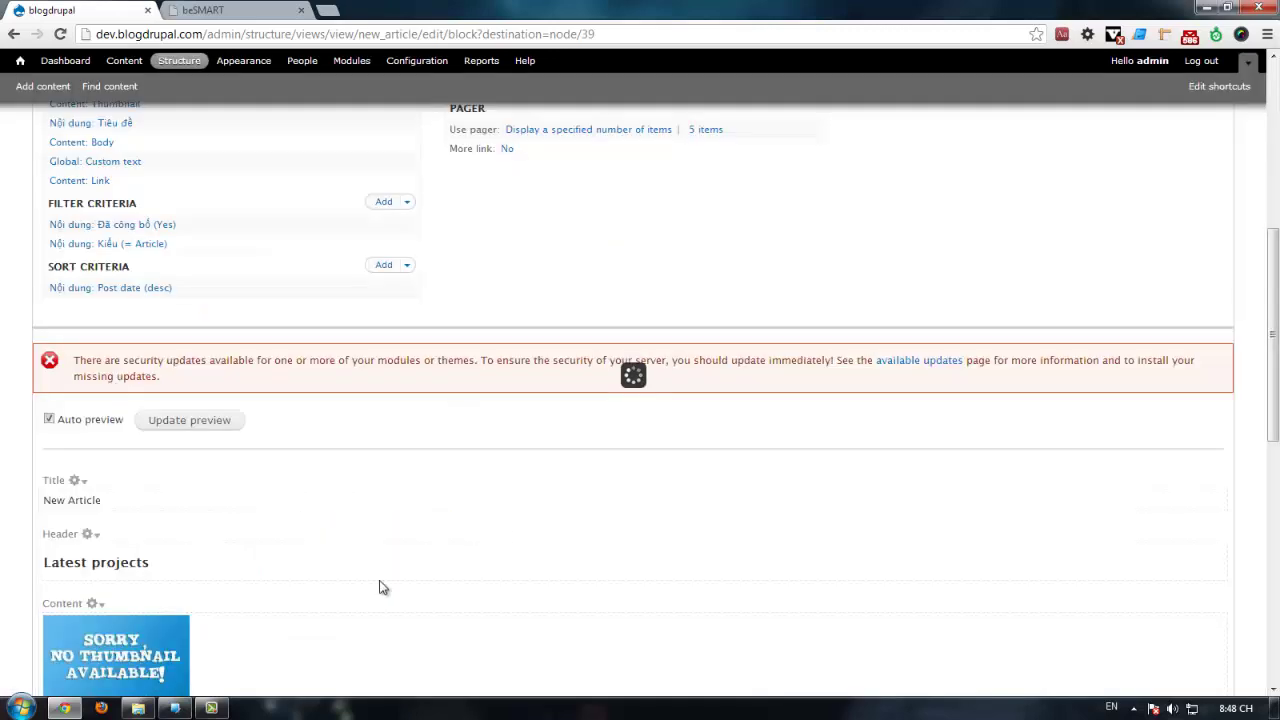
scroll(396, 557, down, 6)
scroll(860, 386, up, 8)
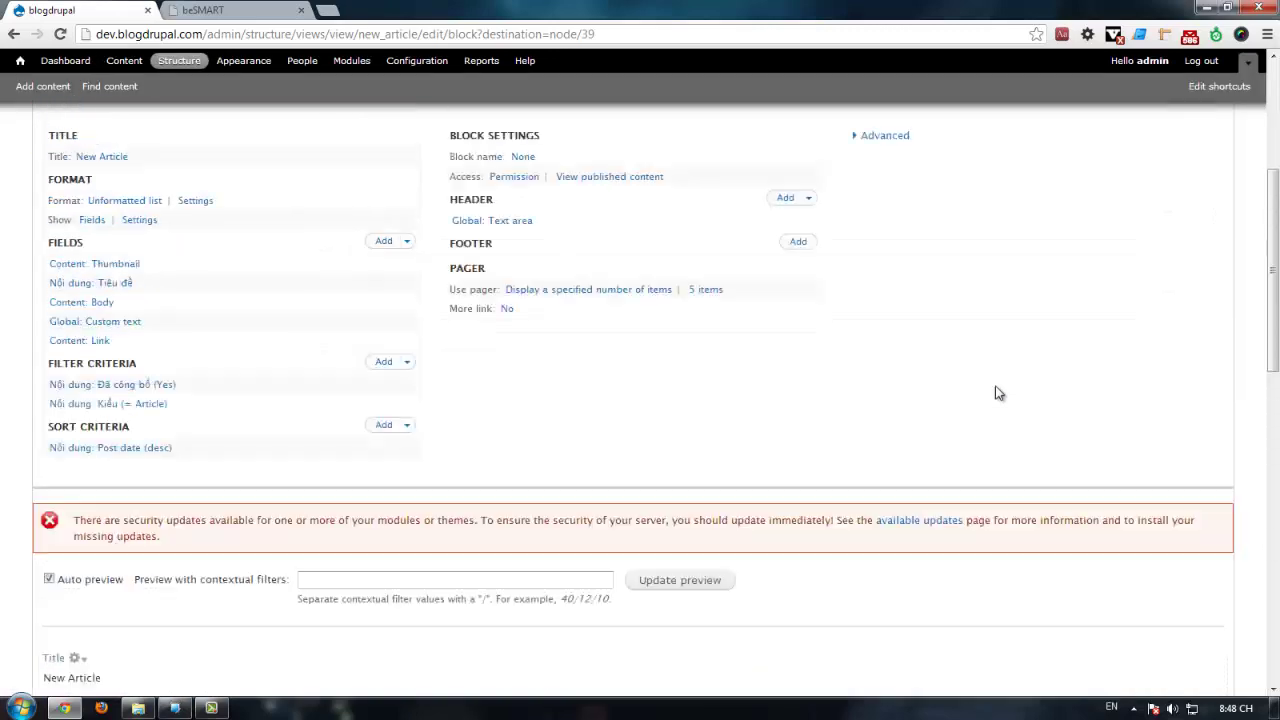
Step: Save the New Article view and check the Latest Projects list on the front page
click(1128, 305)
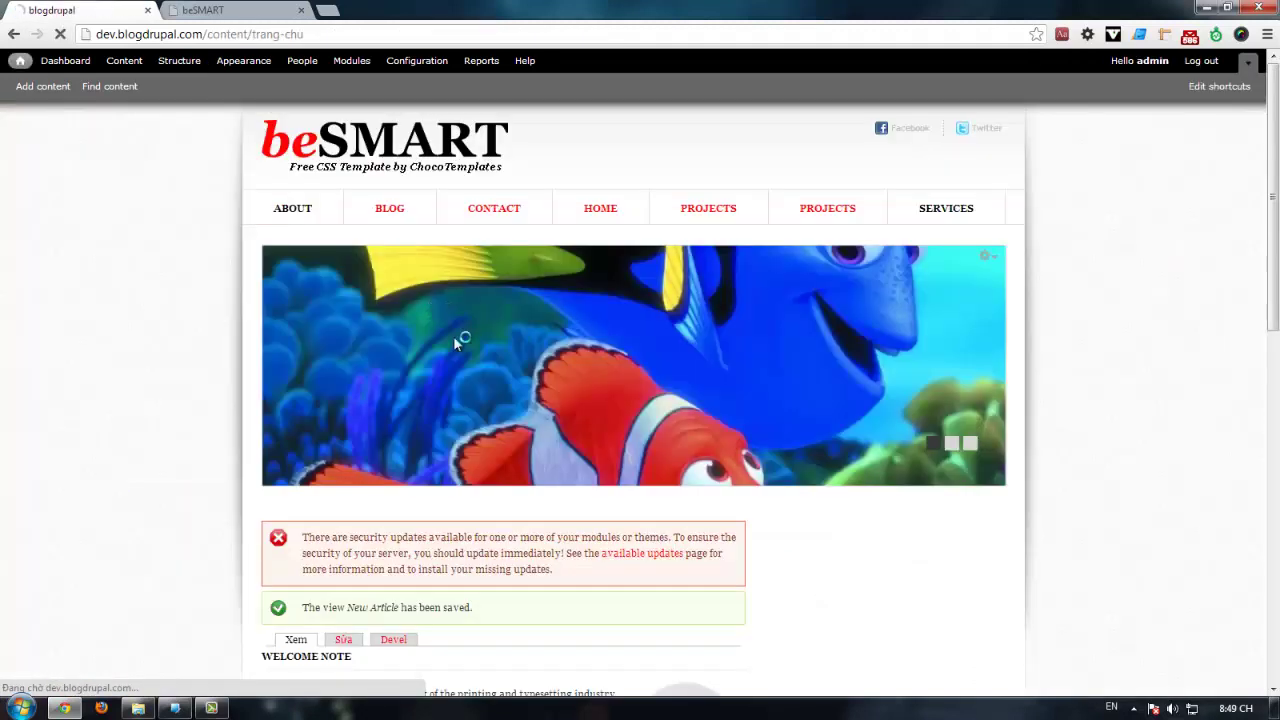
scroll(457, 360, down, 7)
scroll(460, 378, down, 1)
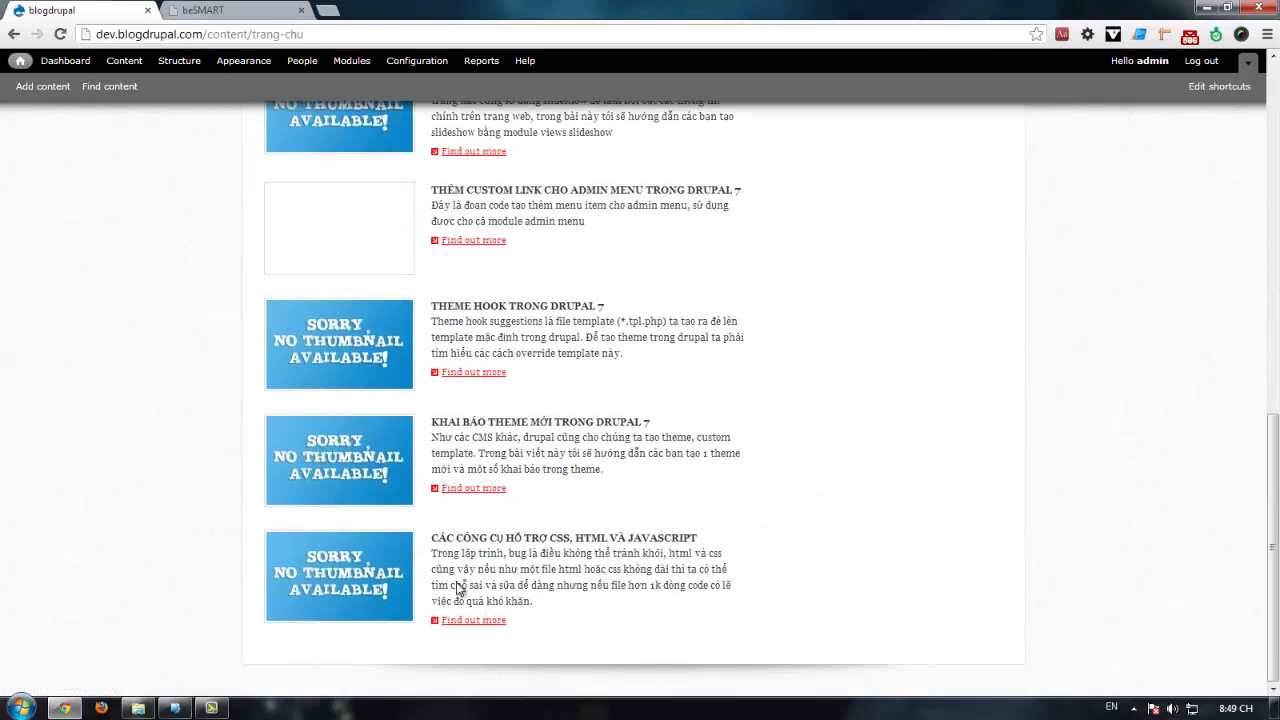
scroll(466, 417, up, 3)
scroll(549, 424, down, 2)
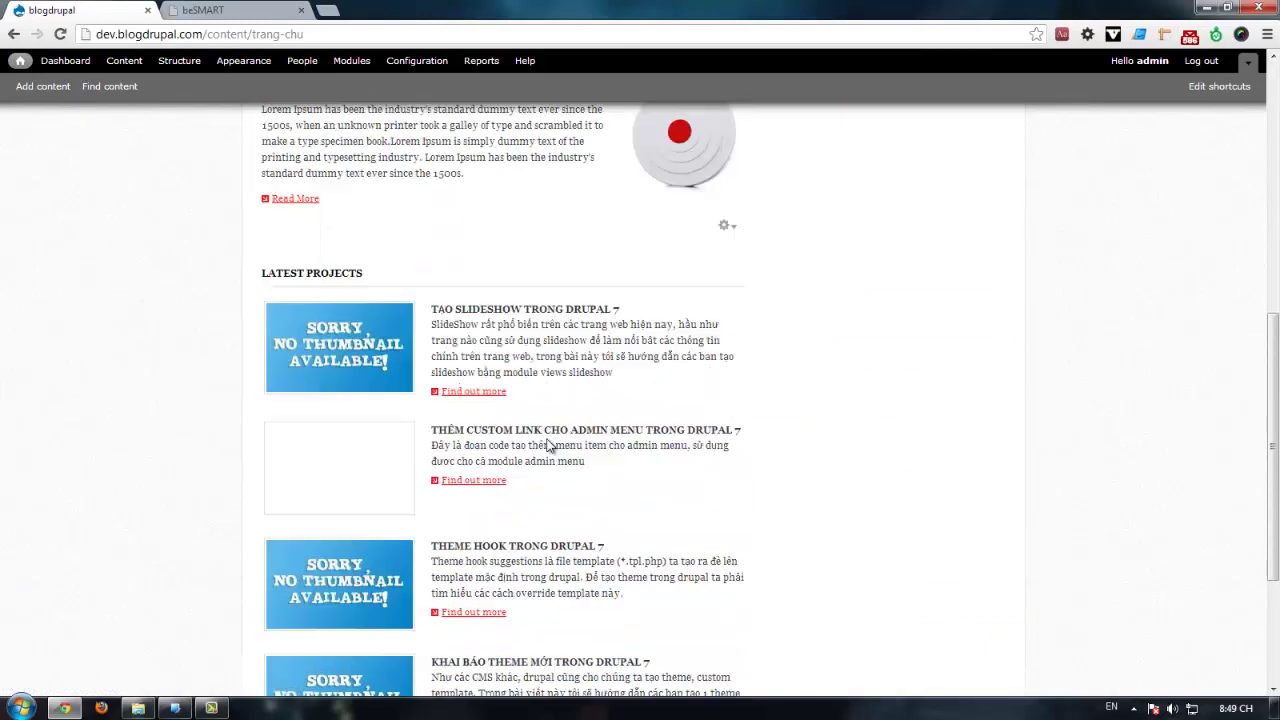
scroll(466, 474, up, 2)
Step: Open the first Latest Projects article to test its link, then return to the front page
click(466, 474)
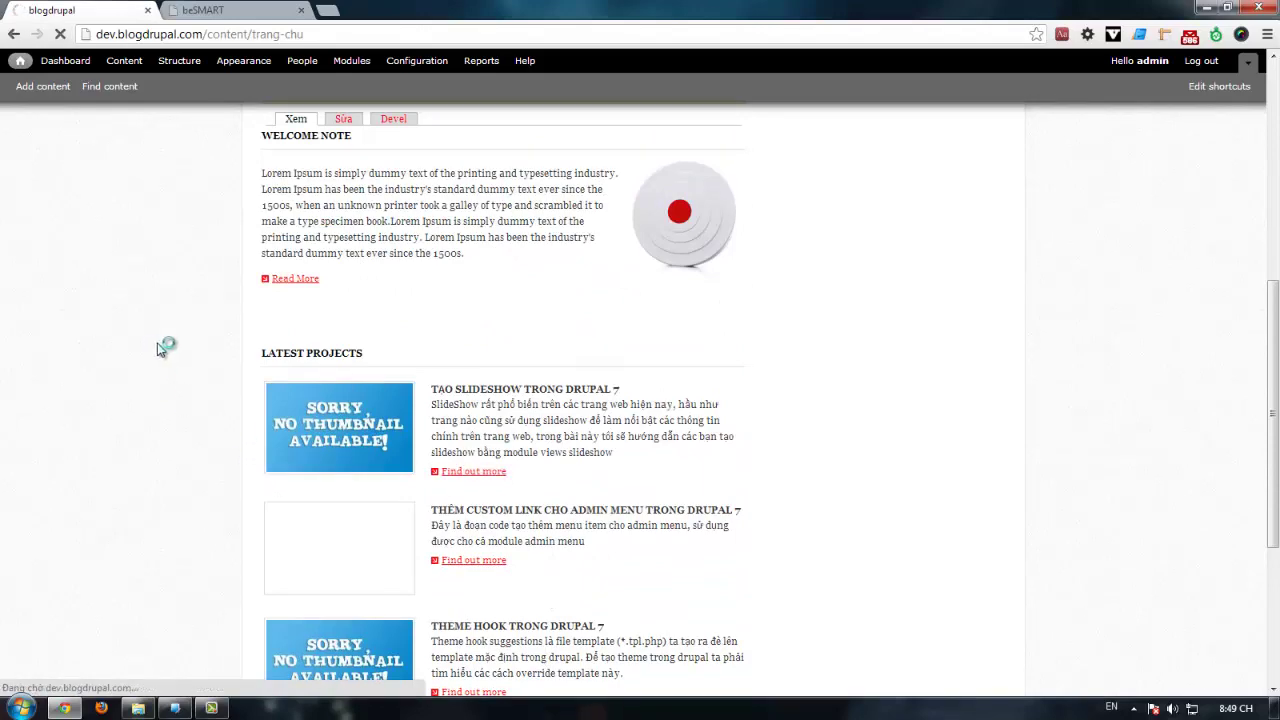
scroll(186, 372, down, 7)
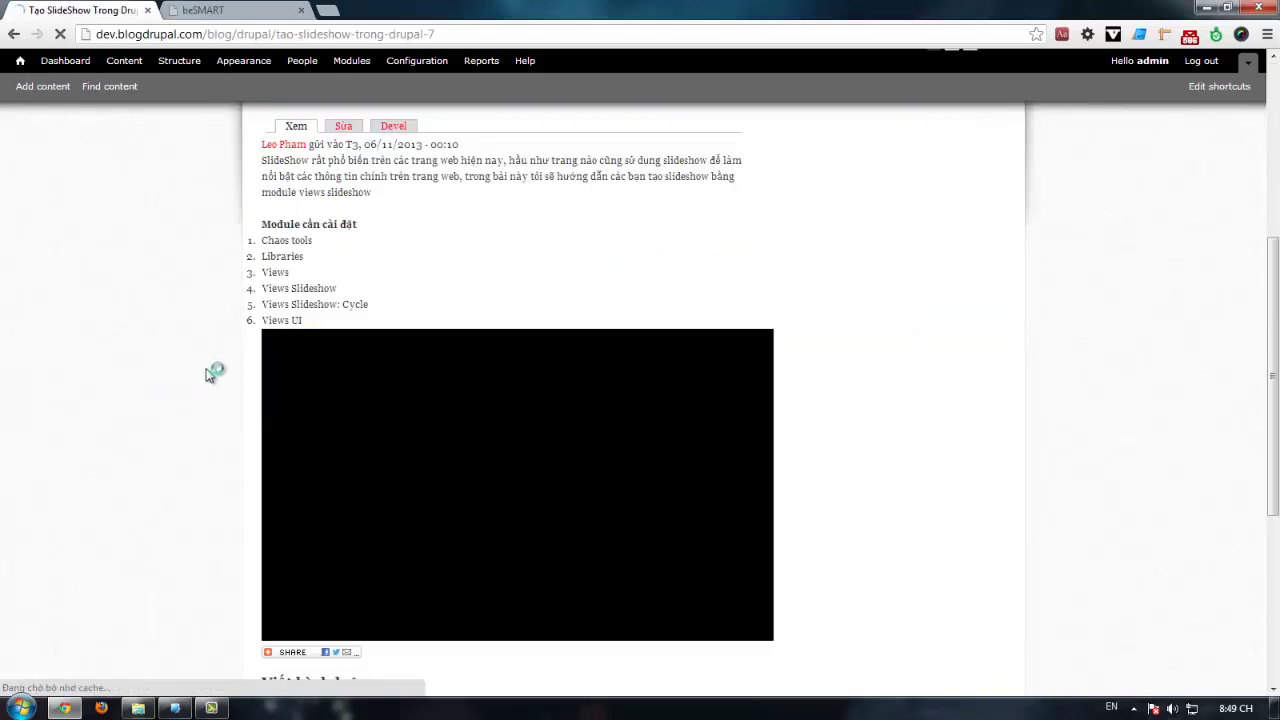
scroll(208, 365, up, 4)
scroll(208, 365, down, 4)
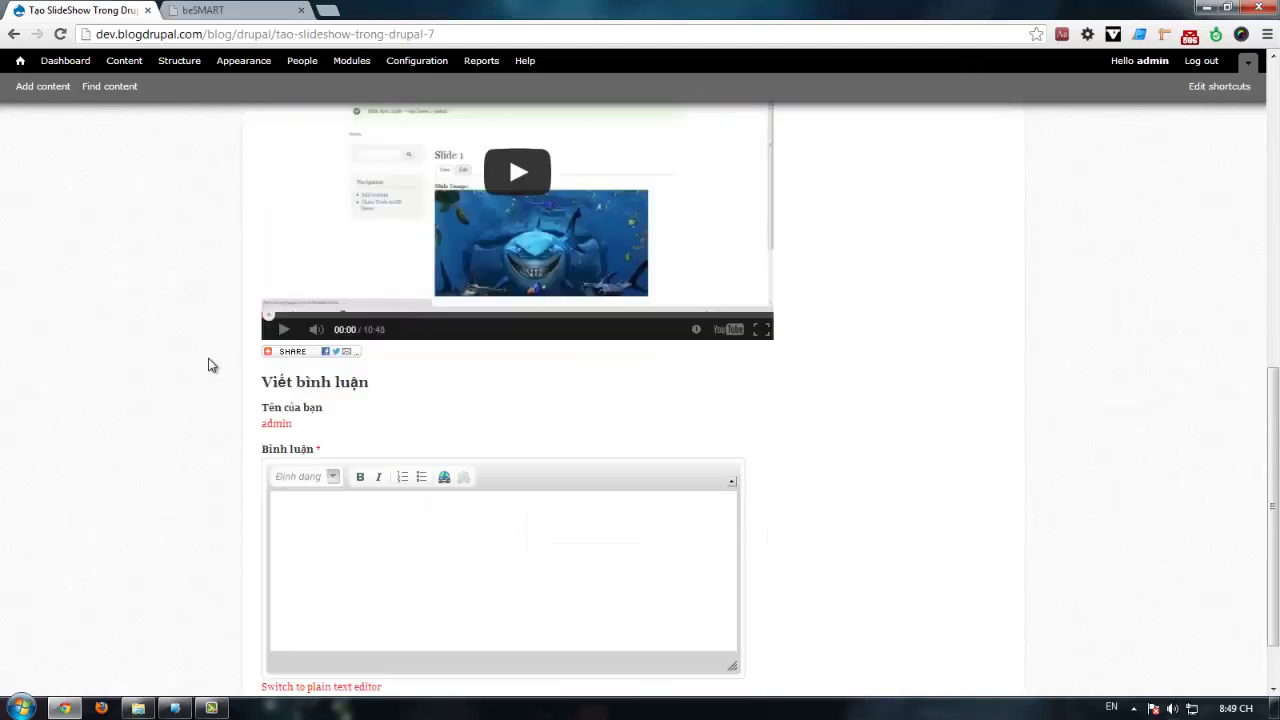
scroll(169, 229, up, 2)
click(16, 36)
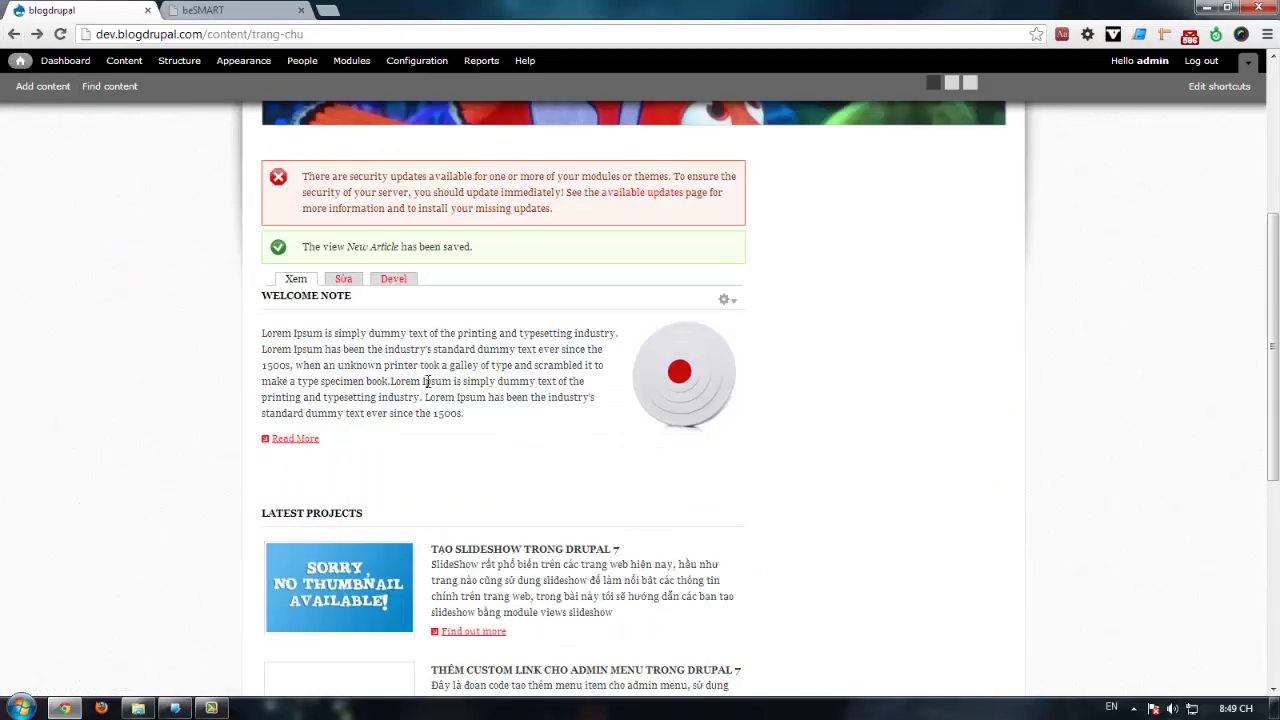
Step: Compare the Drupal site with the beSMART template, closing the template's developer tools
scroll(500, 436, down, 2)
click(230, 11)
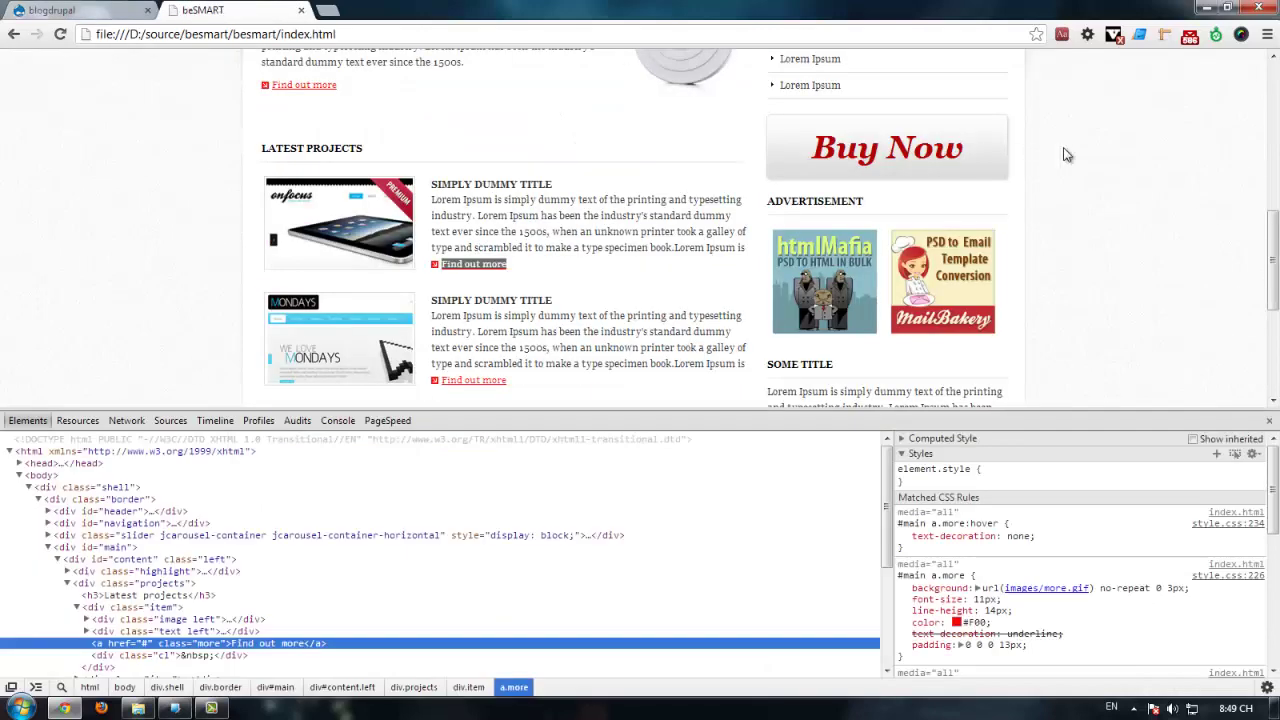
click(1269, 420)
scroll(1193, 305, up, 2)
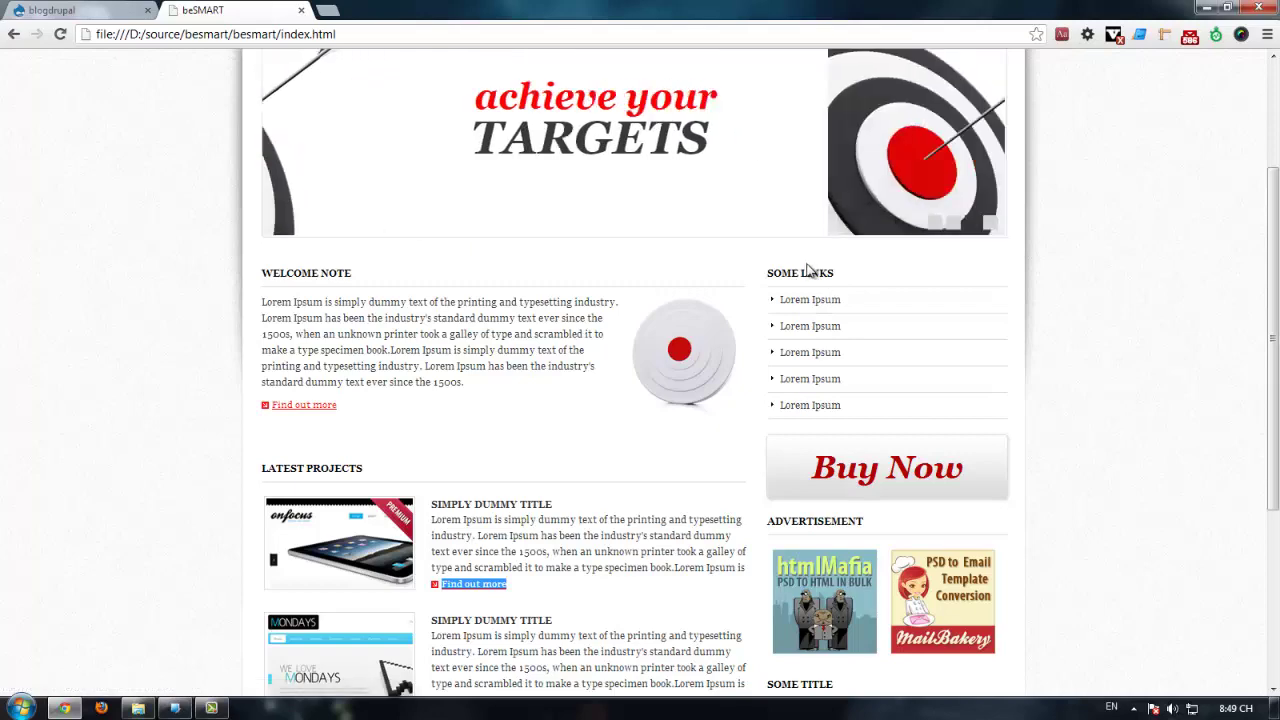
click(107, 12)
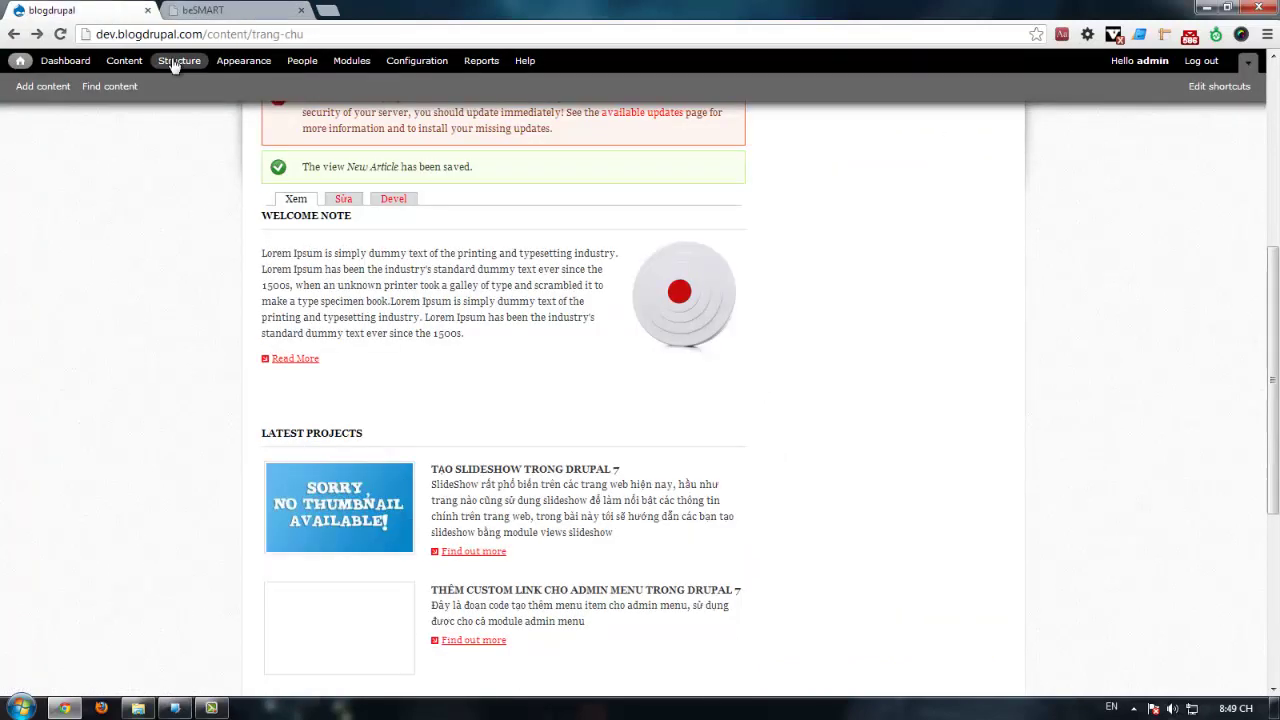
Step: Go to Structure > Blocks and start adding a new custom block
click(178, 62)
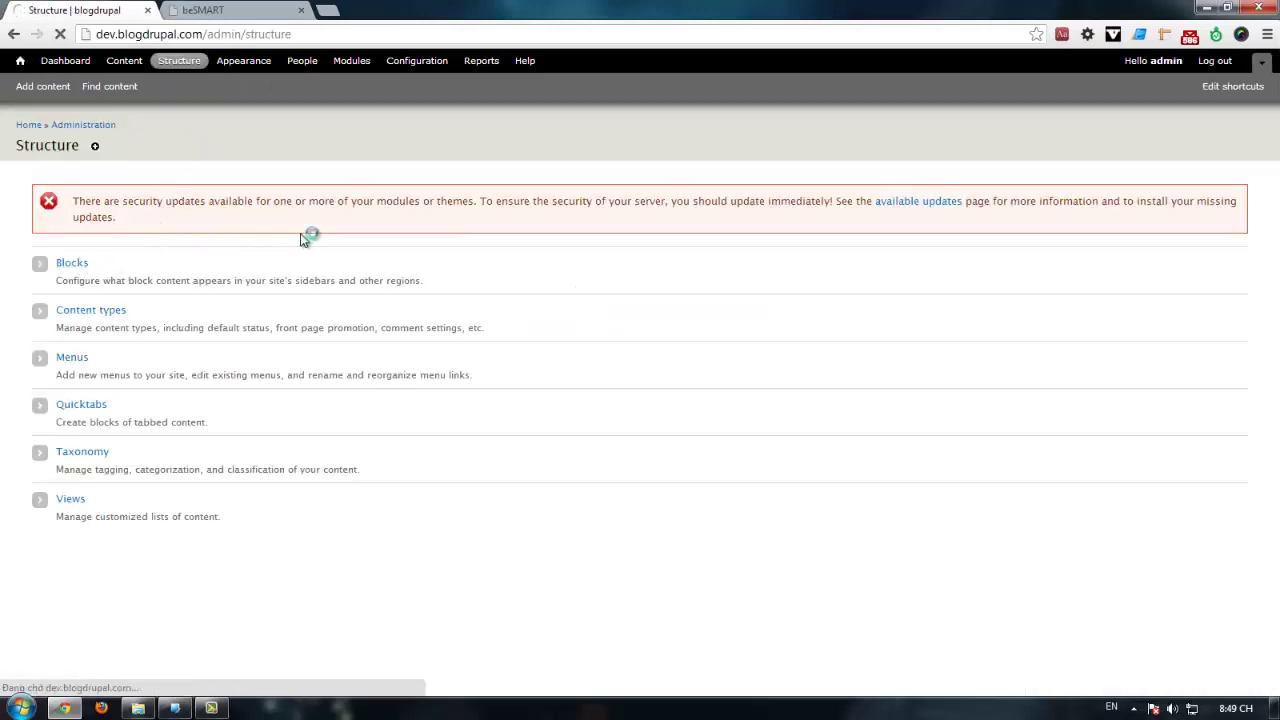
key(ctrl+Tab)
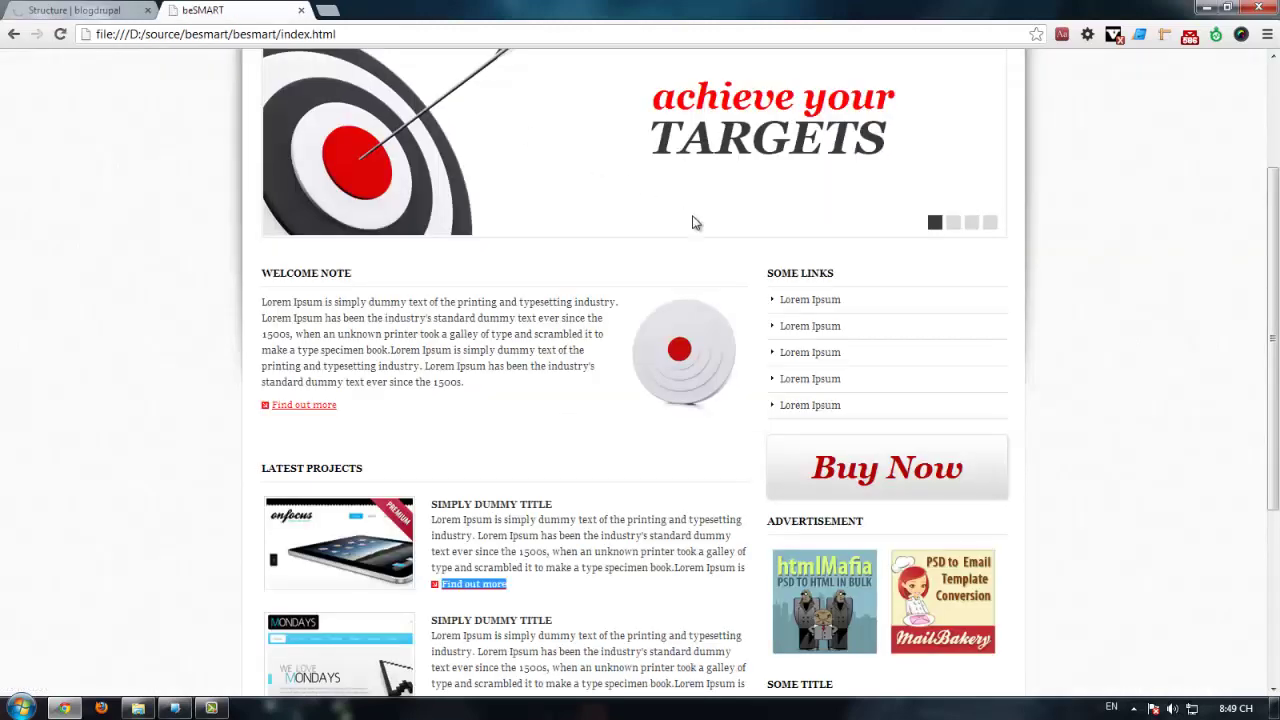
click(135, 10)
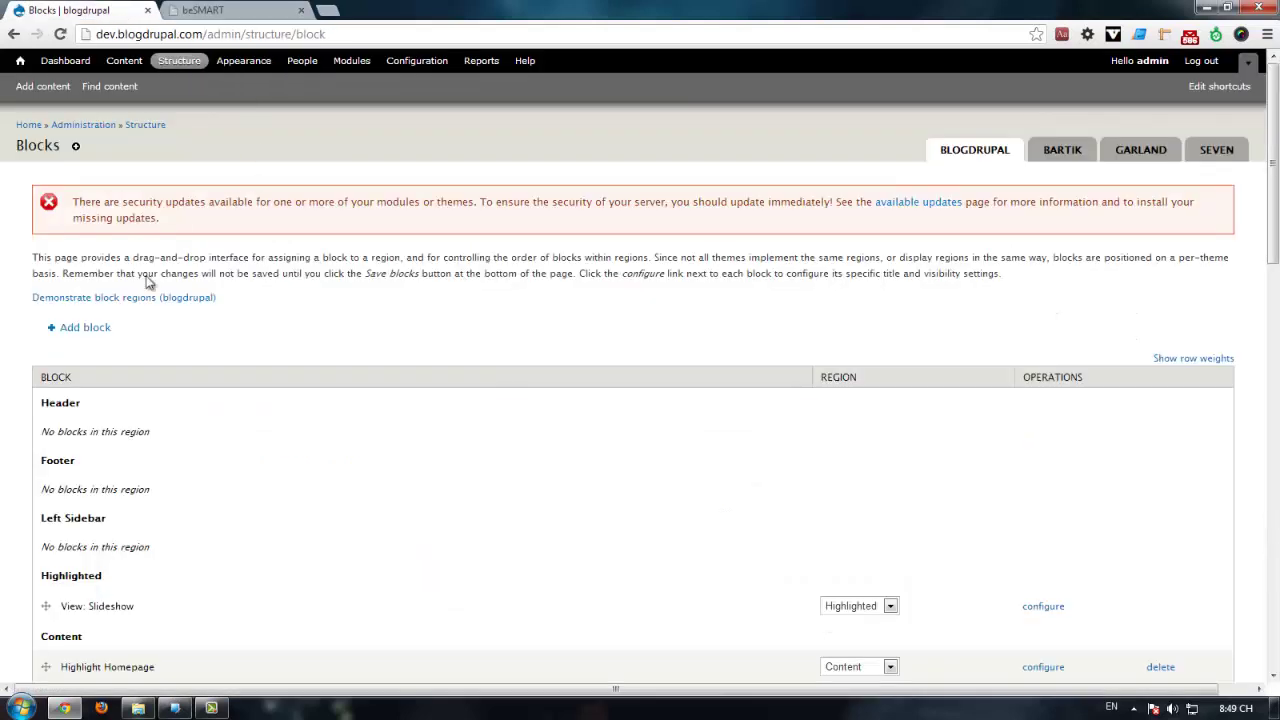
click(86, 328)
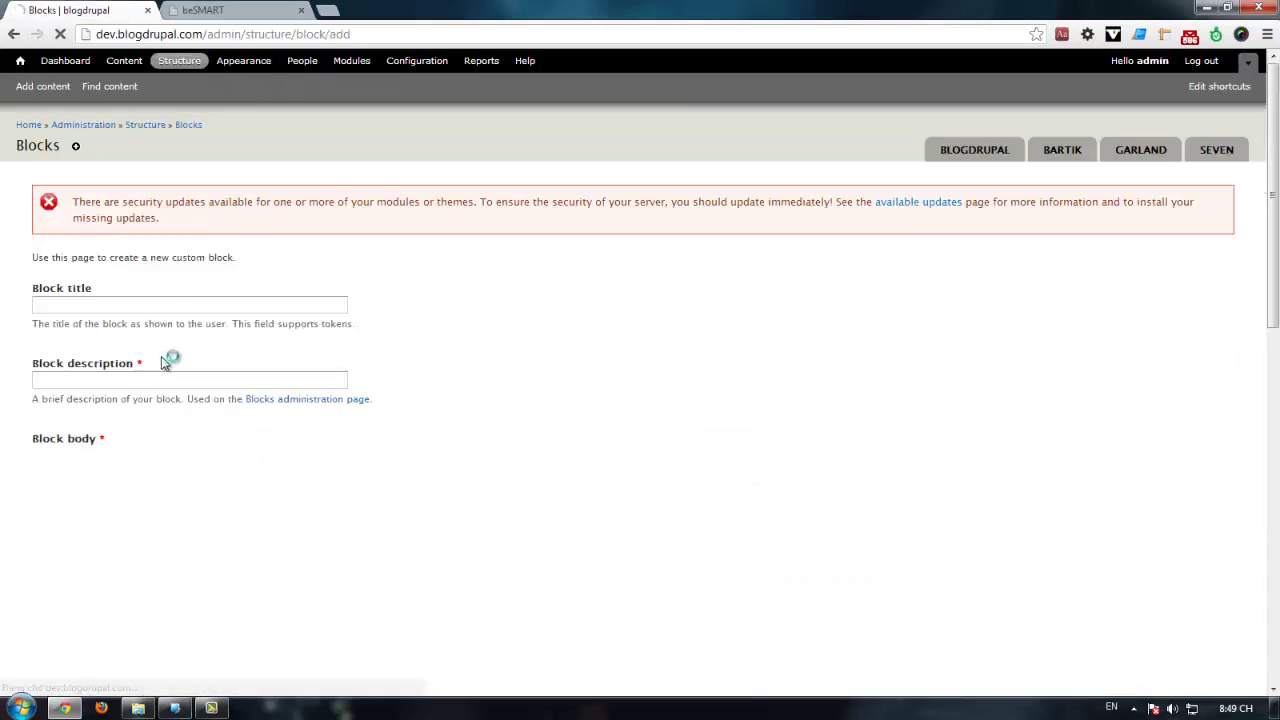
Step: Set the block title to <none> and the block description to 'Some Link'
click(123, 306)
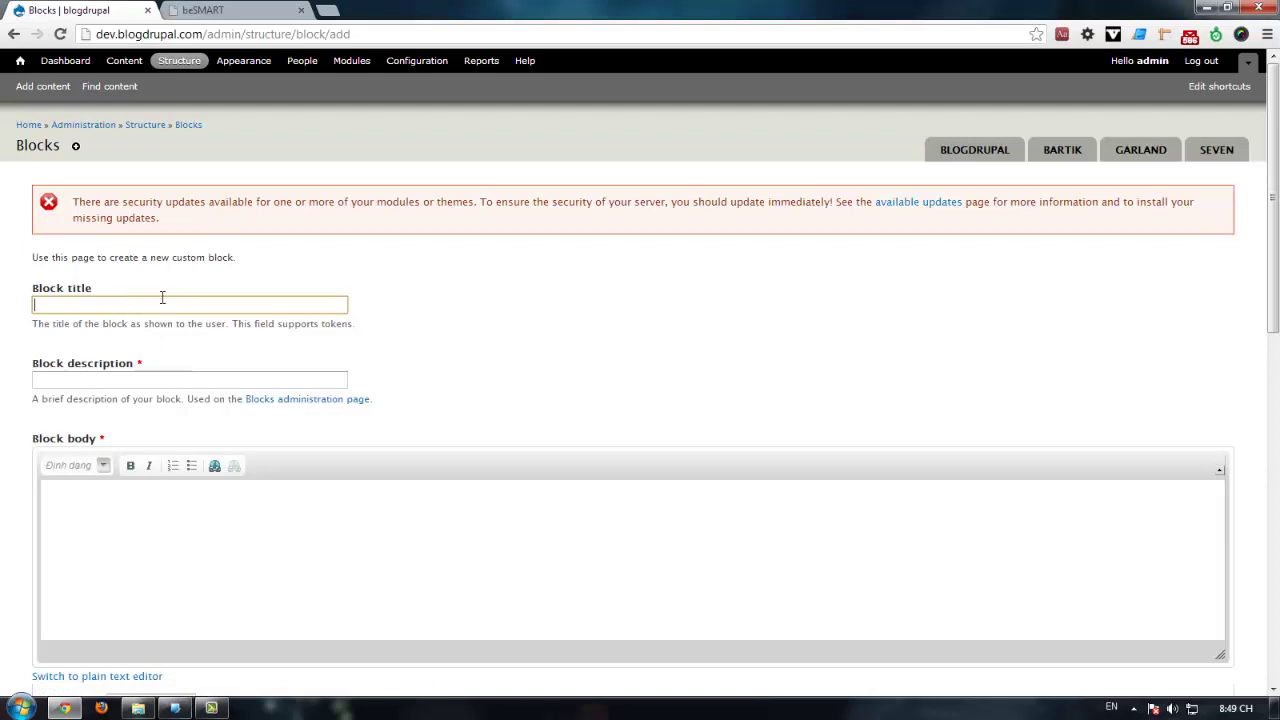
text(<)
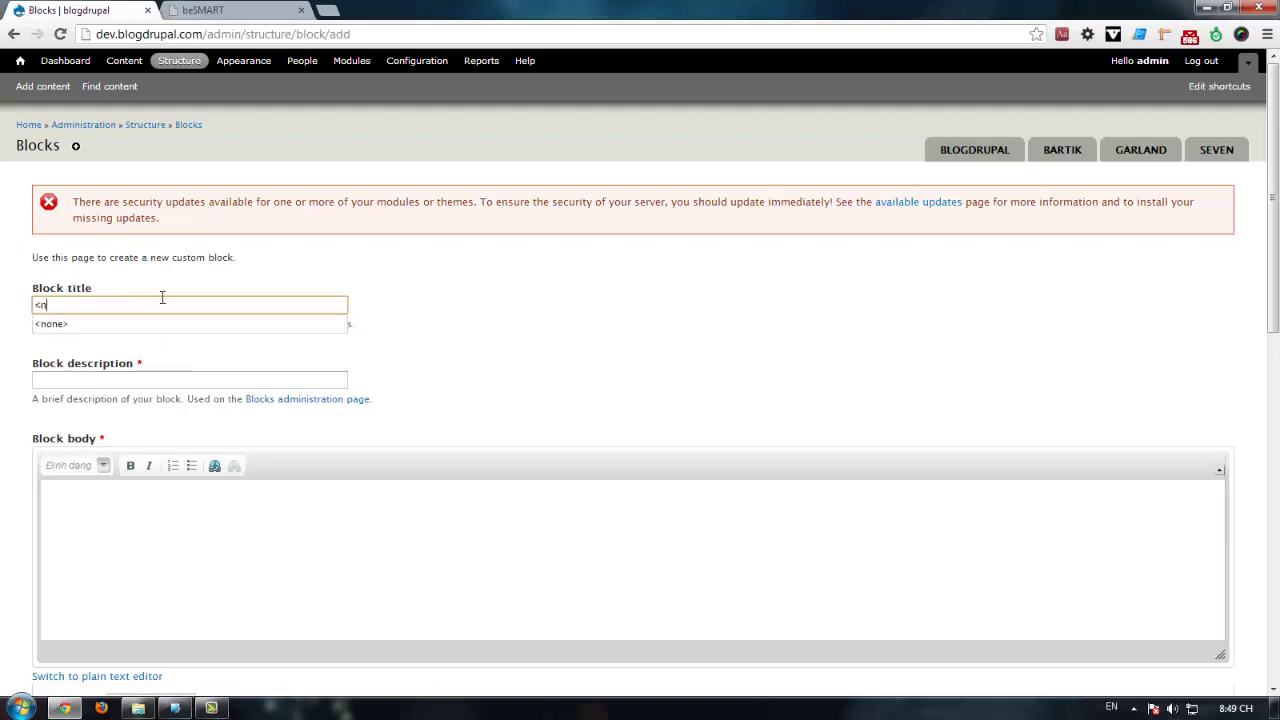
text(n)
key(Down)
key(Return)
click(172, 374)
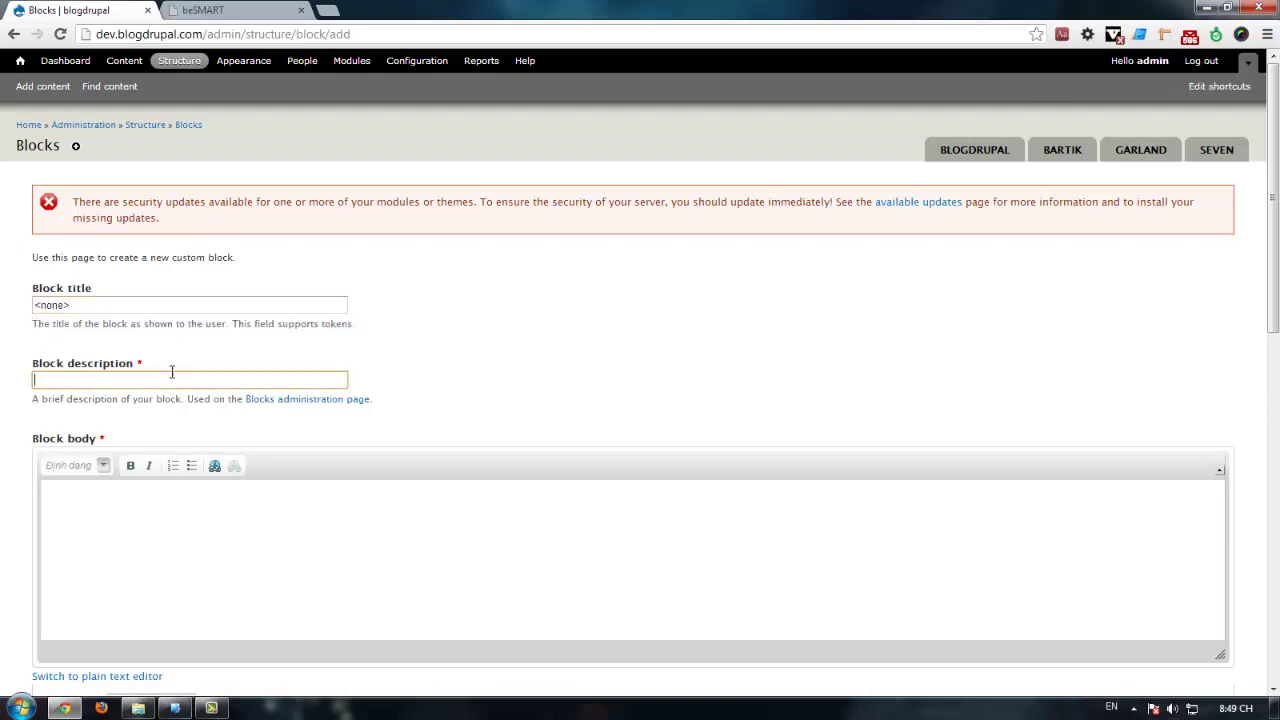
text(DA)
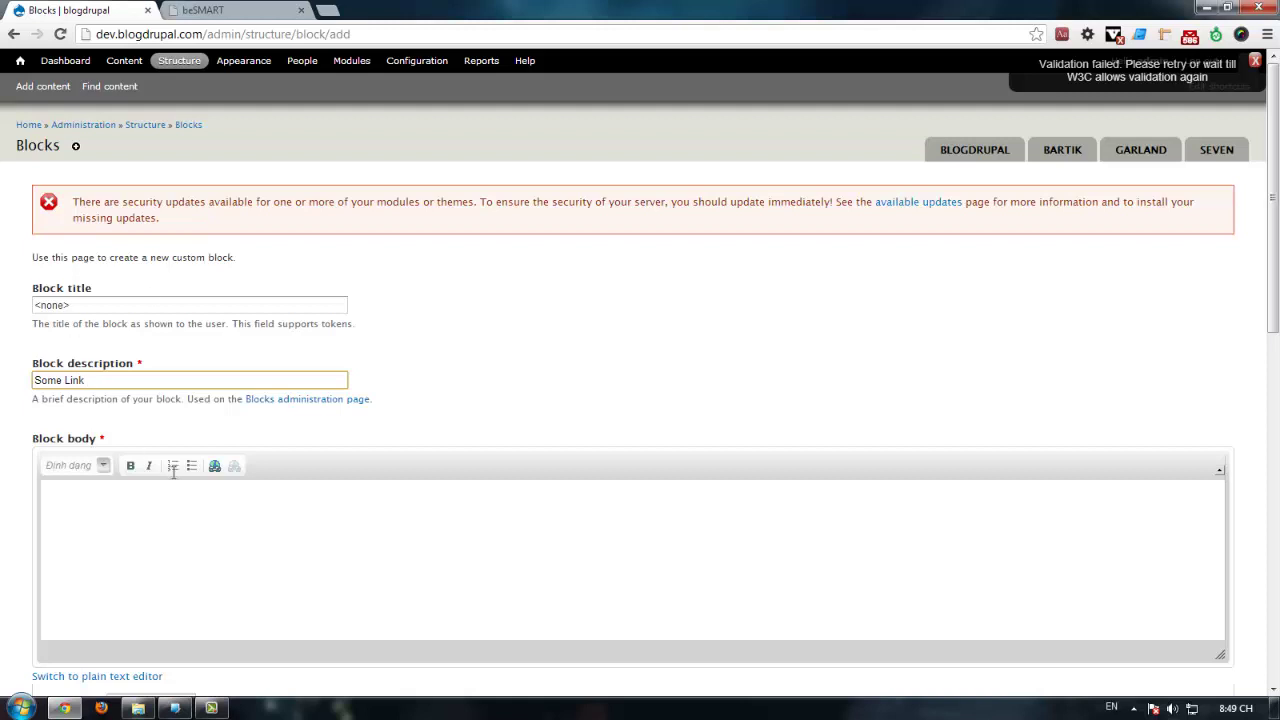
click(186, 550)
scroll(199, 425, down, 3)
Step: Switch the body to Full HTML and paste beSMART's Some Links heading markup into its source
click(175, 541)
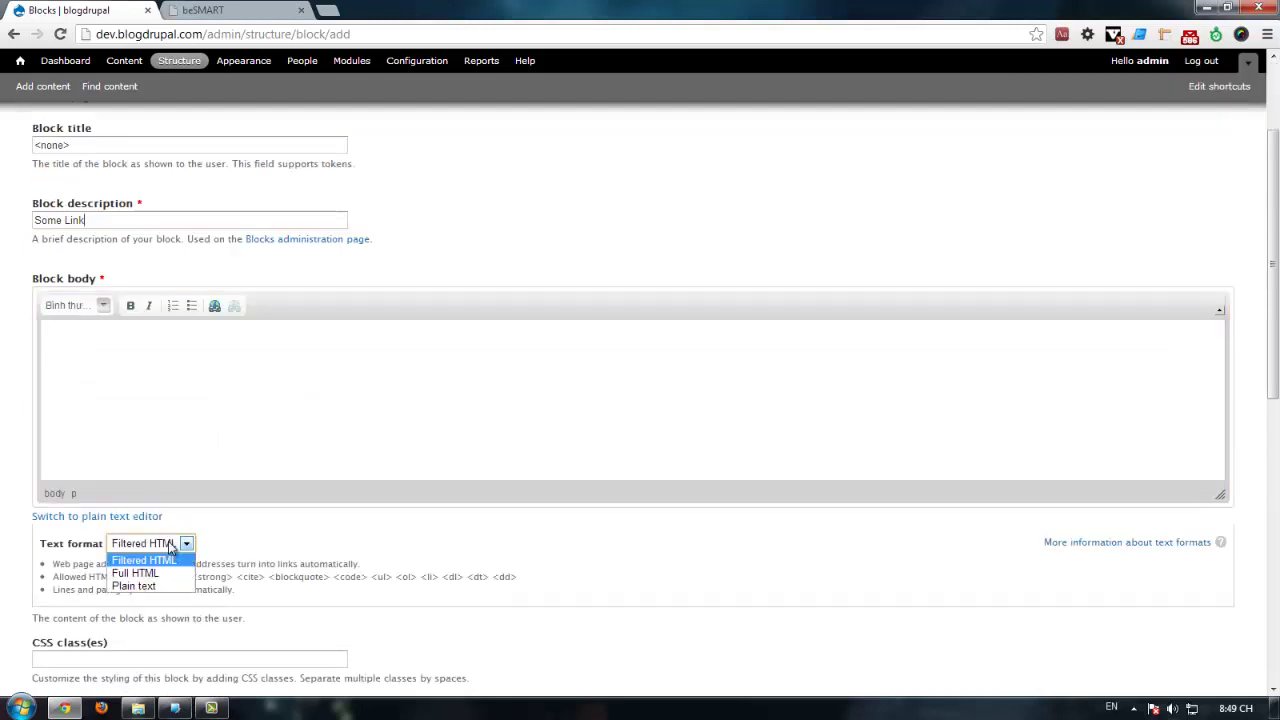
click(152, 572)
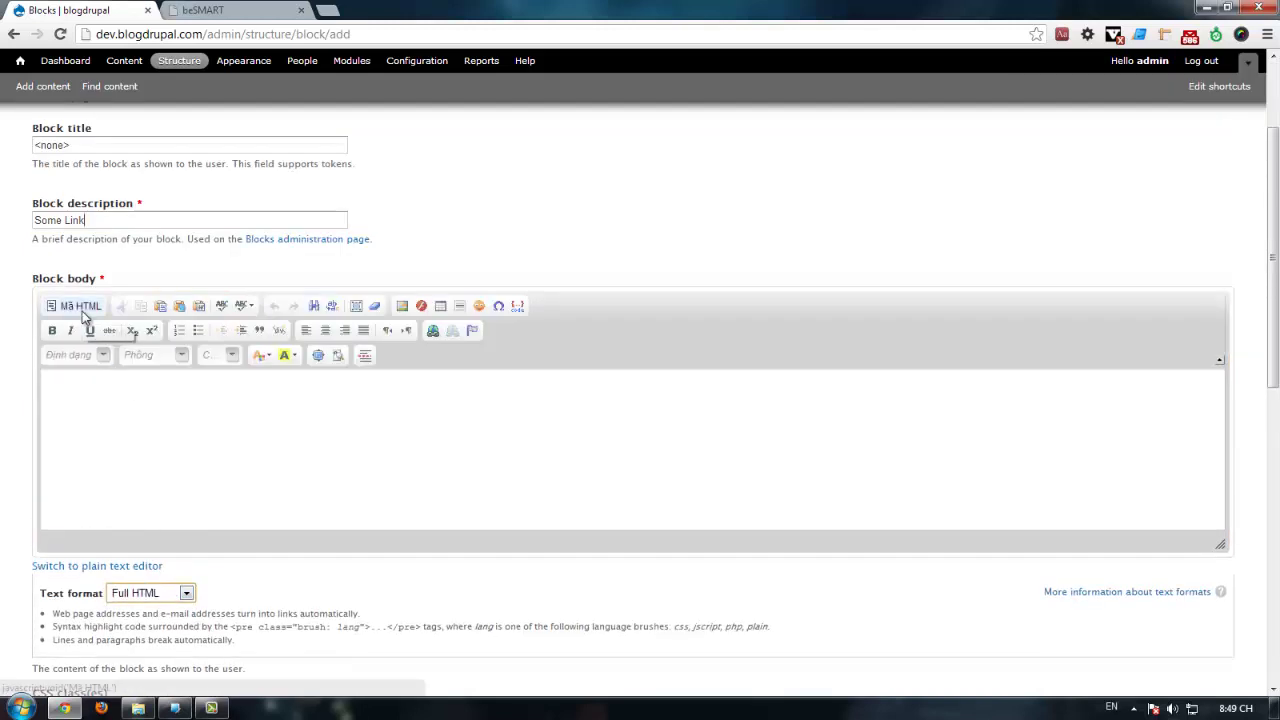
click(96, 391)
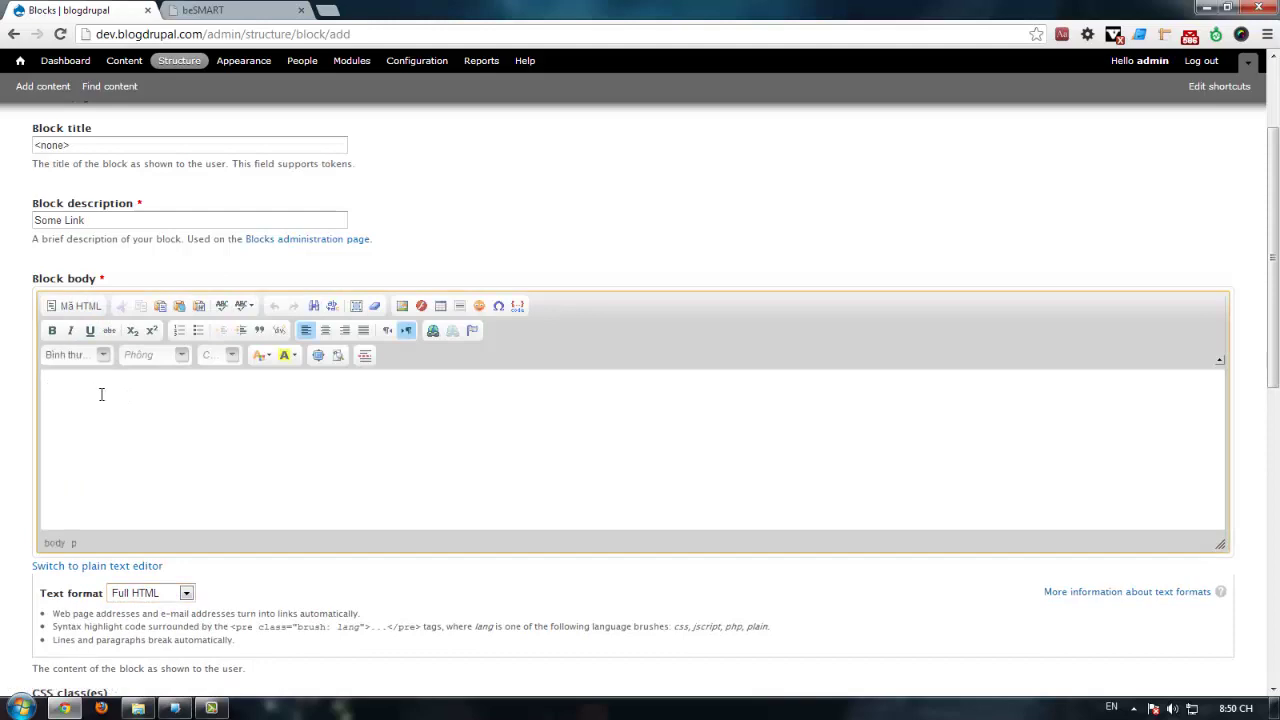
click(251, 10)
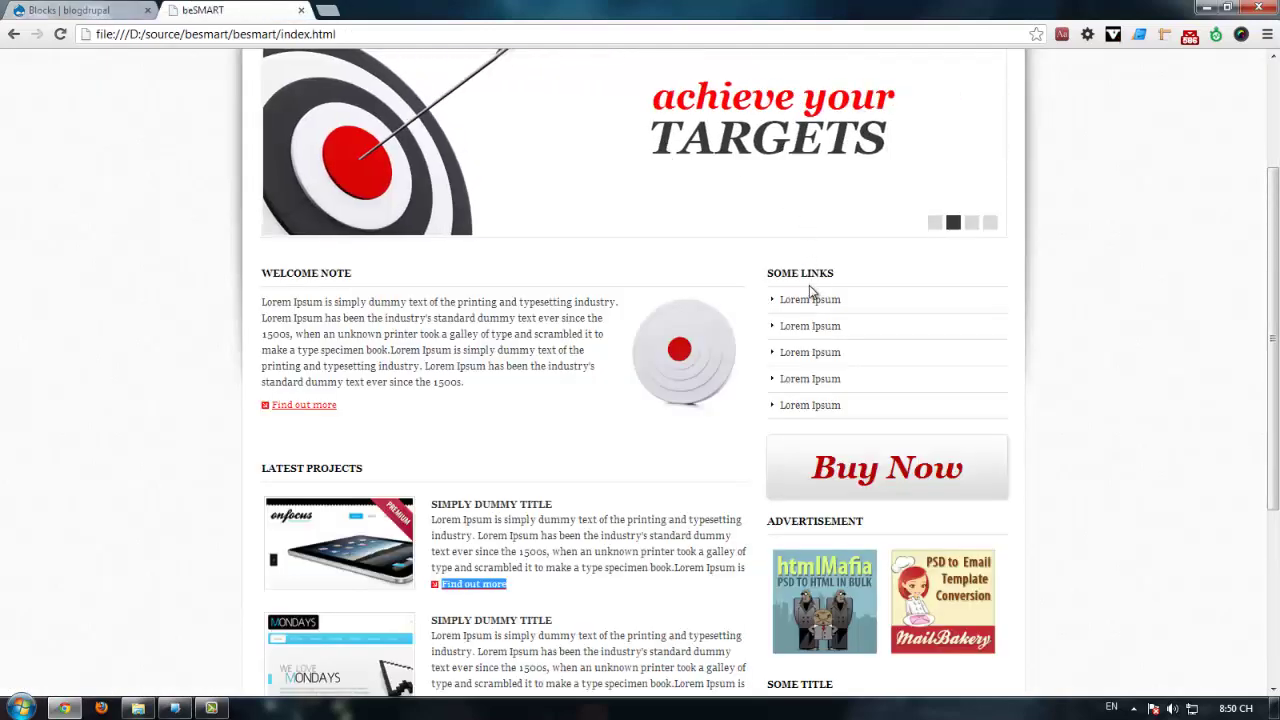
right_click(812, 290)
click(850, 466)
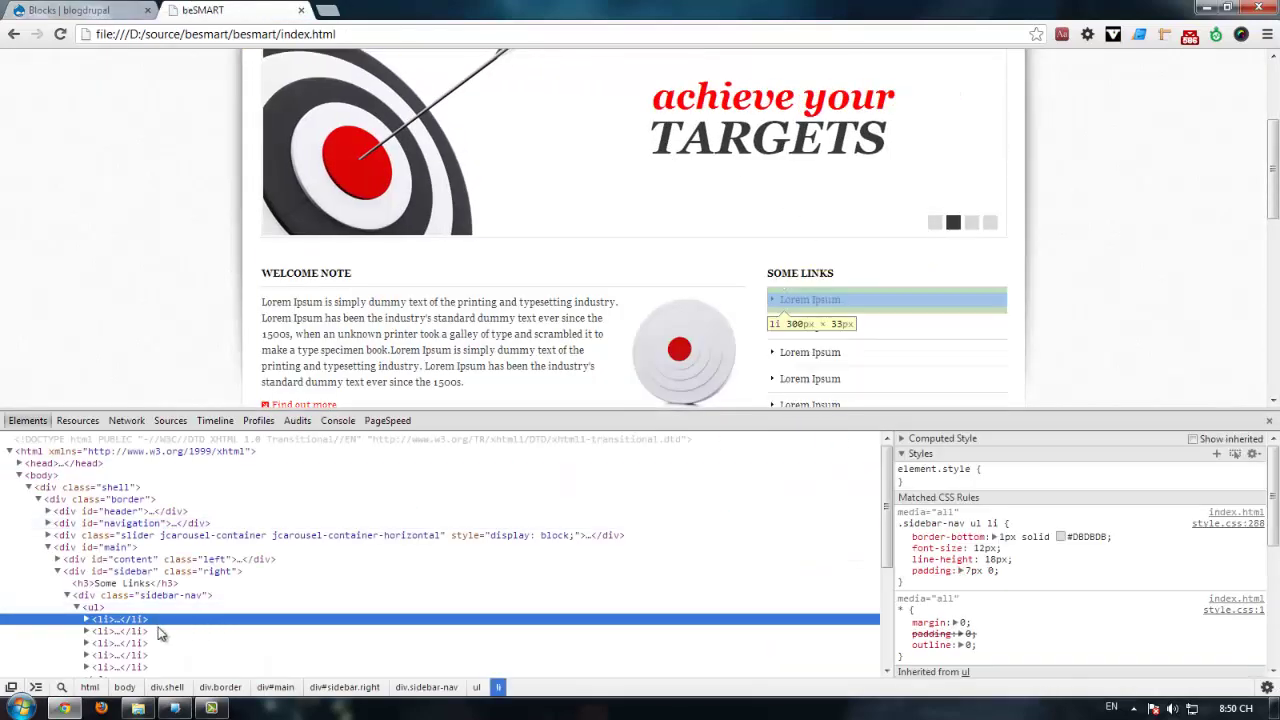
click(115, 585)
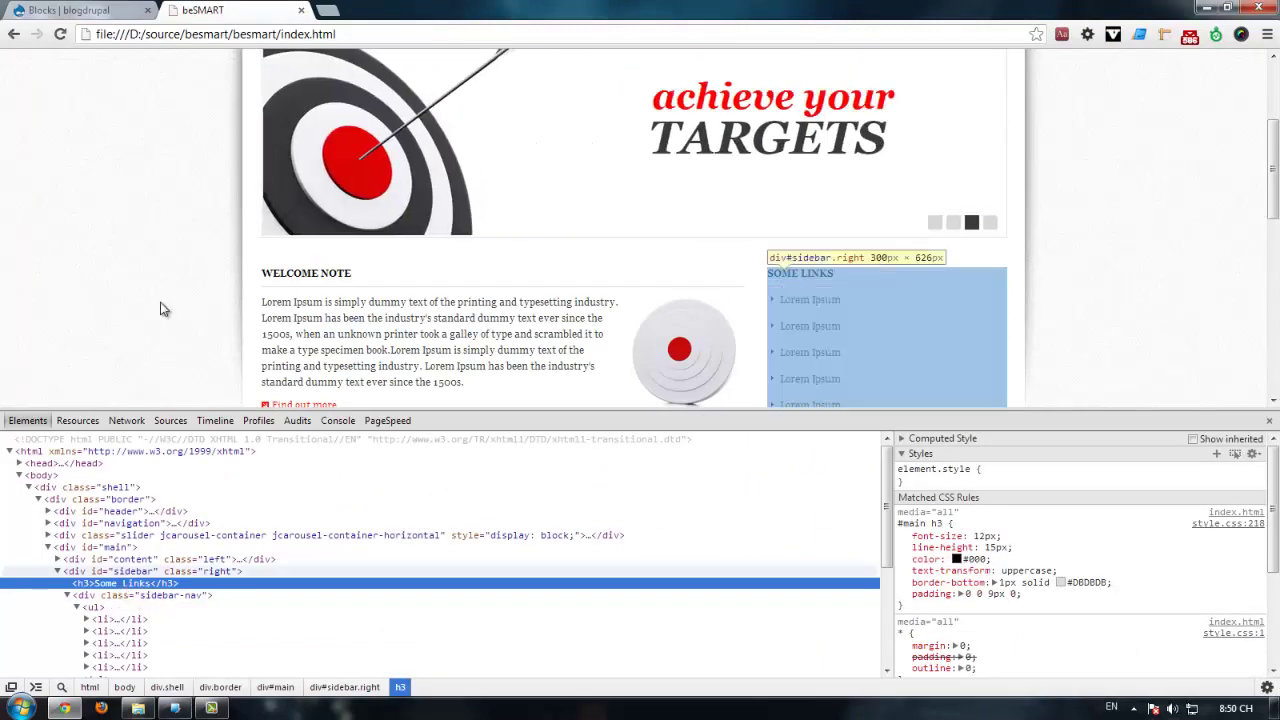
click(86, 10)
click(80, 306)
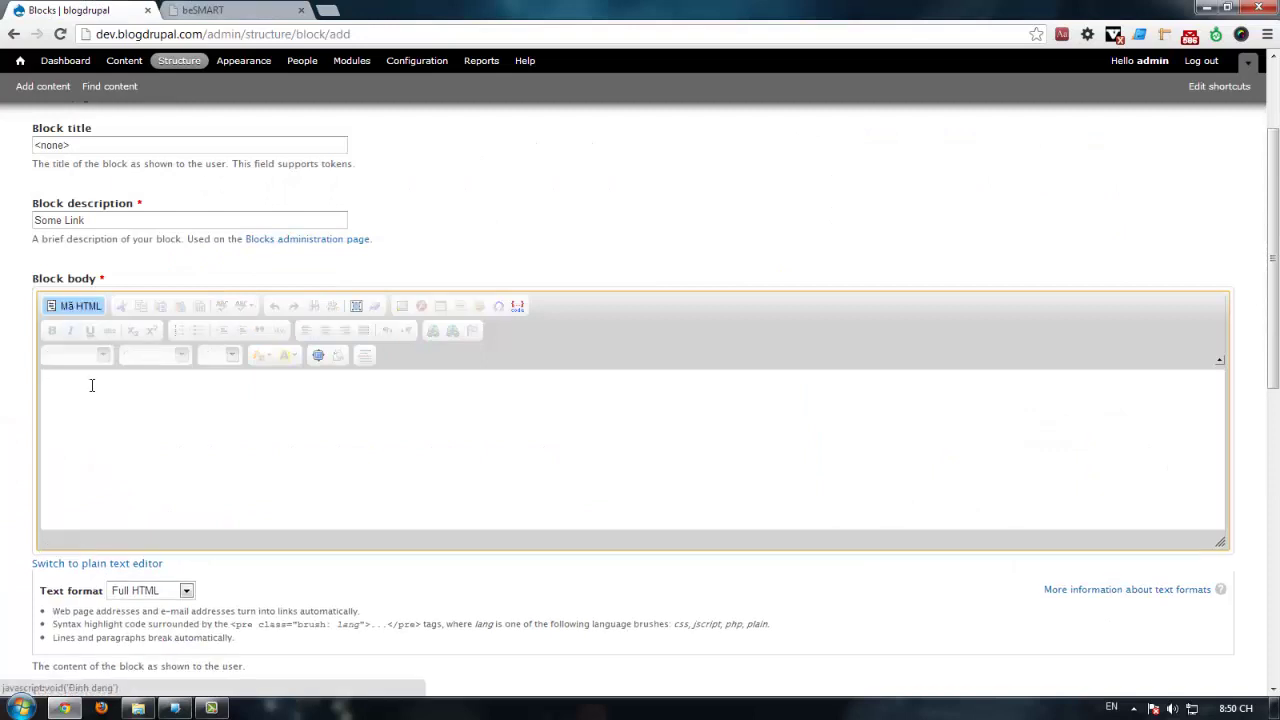
text(<h3>Some Links</h3>)
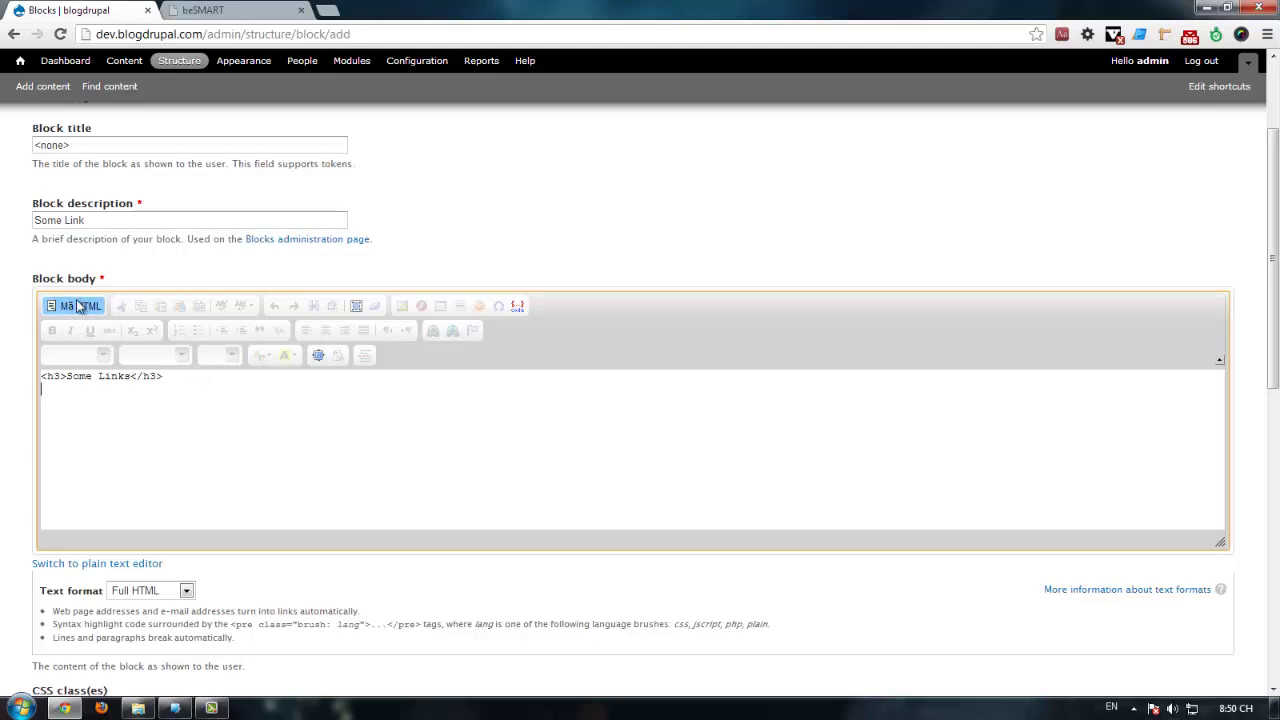
Step: Add lines Link 1 through Link 4 under the heading by copying and renumbering, then select them
click(236, 10)
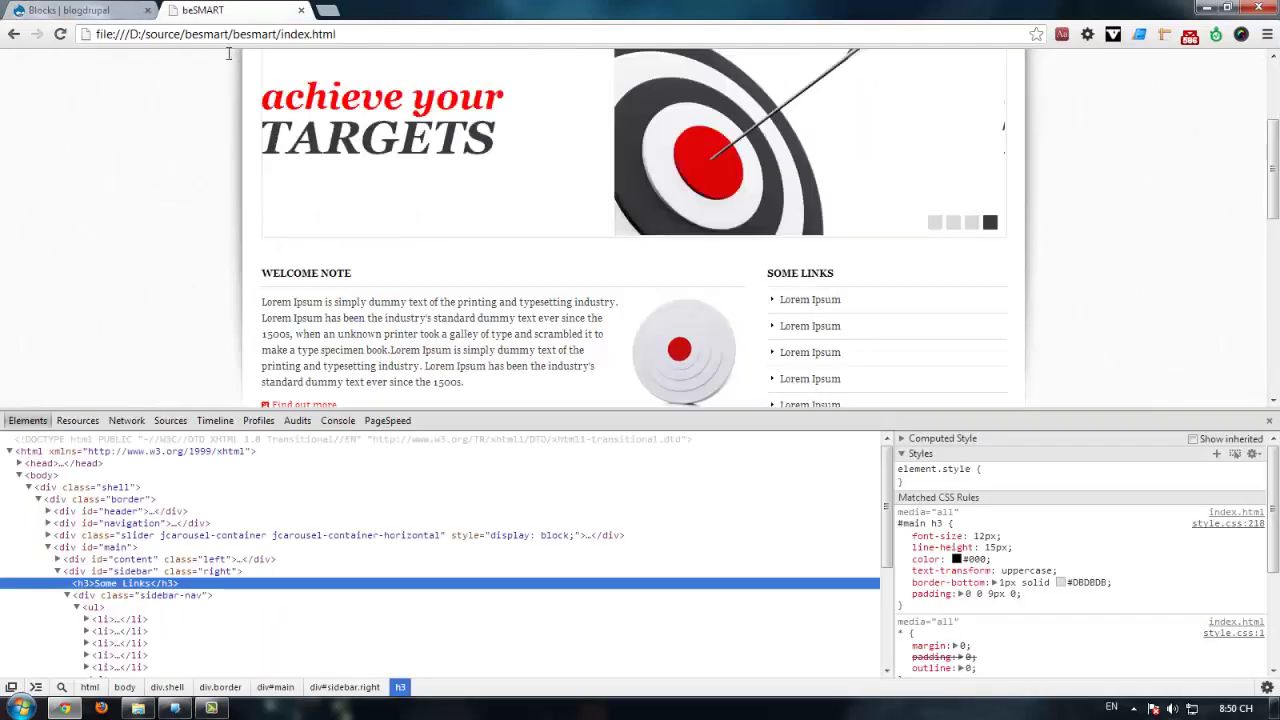
key(ctrl+Tab)
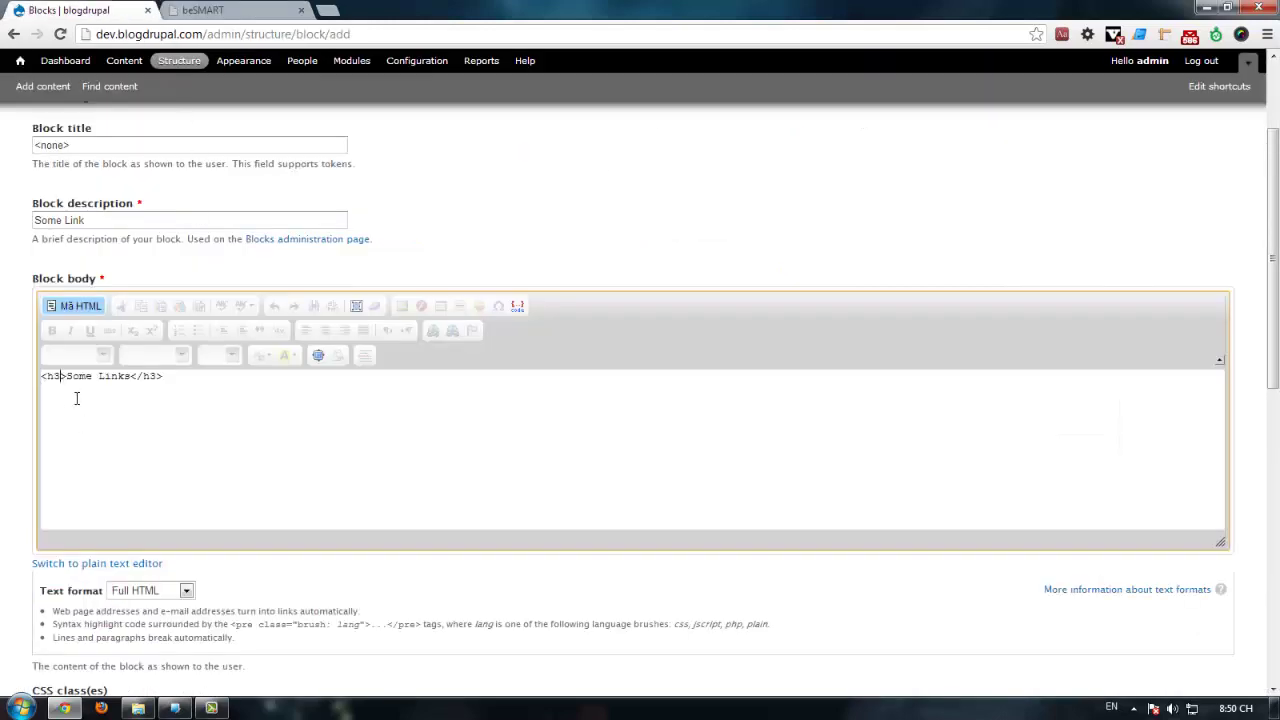
click(90, 310)
click(192, 406)
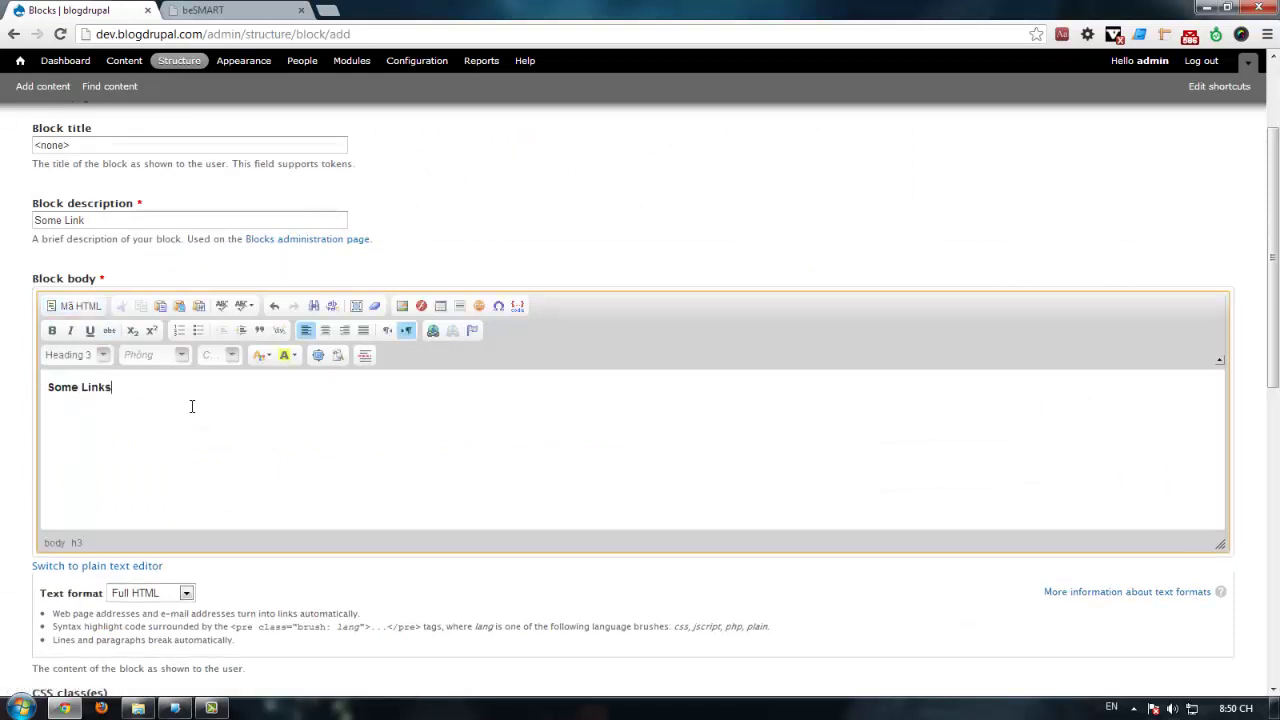
key(Return)
drag(128, 420, 2, 424)
key(ctrl+c)
click(130, 409)
key(ctrl+v)
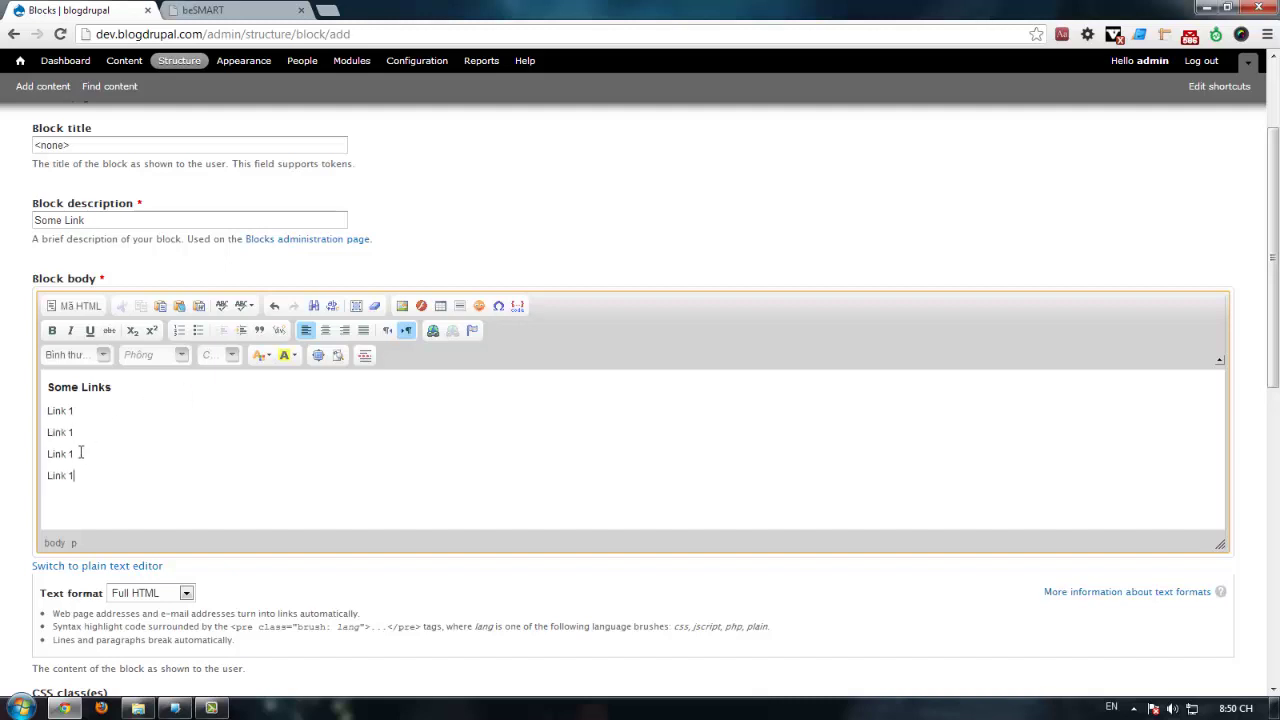
double_click(72, 433)
drag(90, 478, 43, 413)
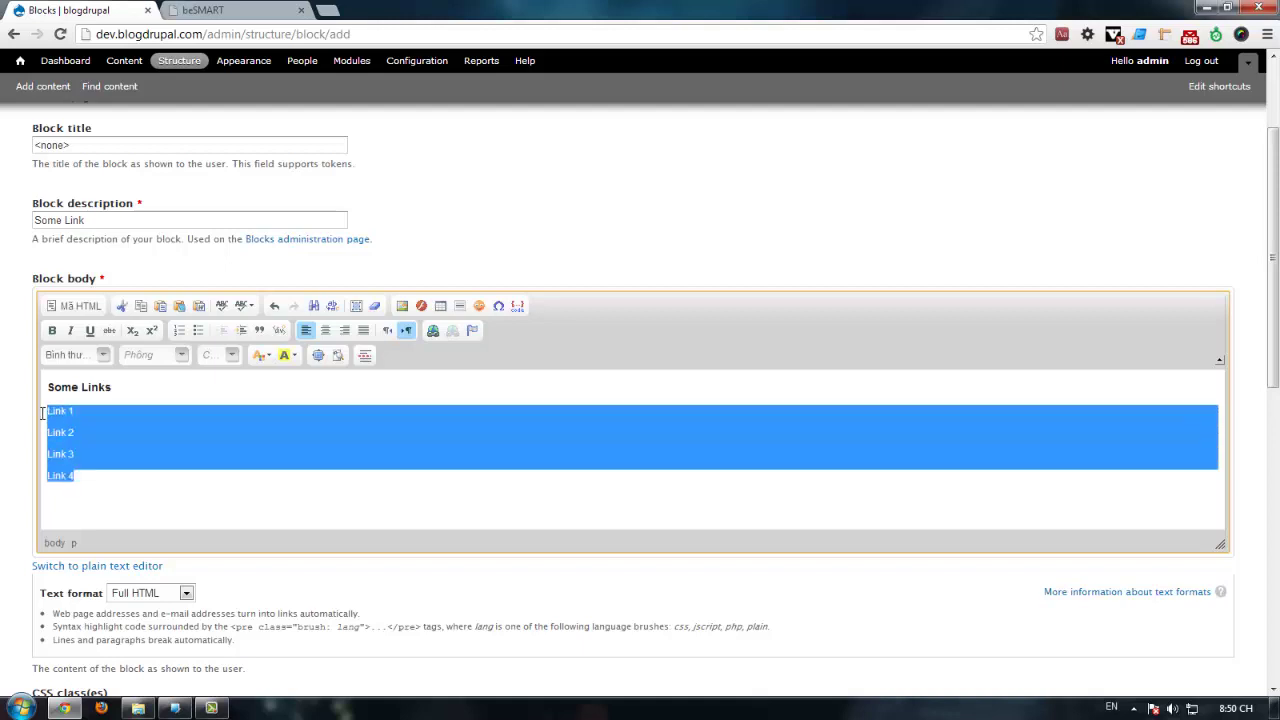
Step: Turn the four Link lines into a bulleted list and check its HTML source
click(198, 331)
click(117, 393)
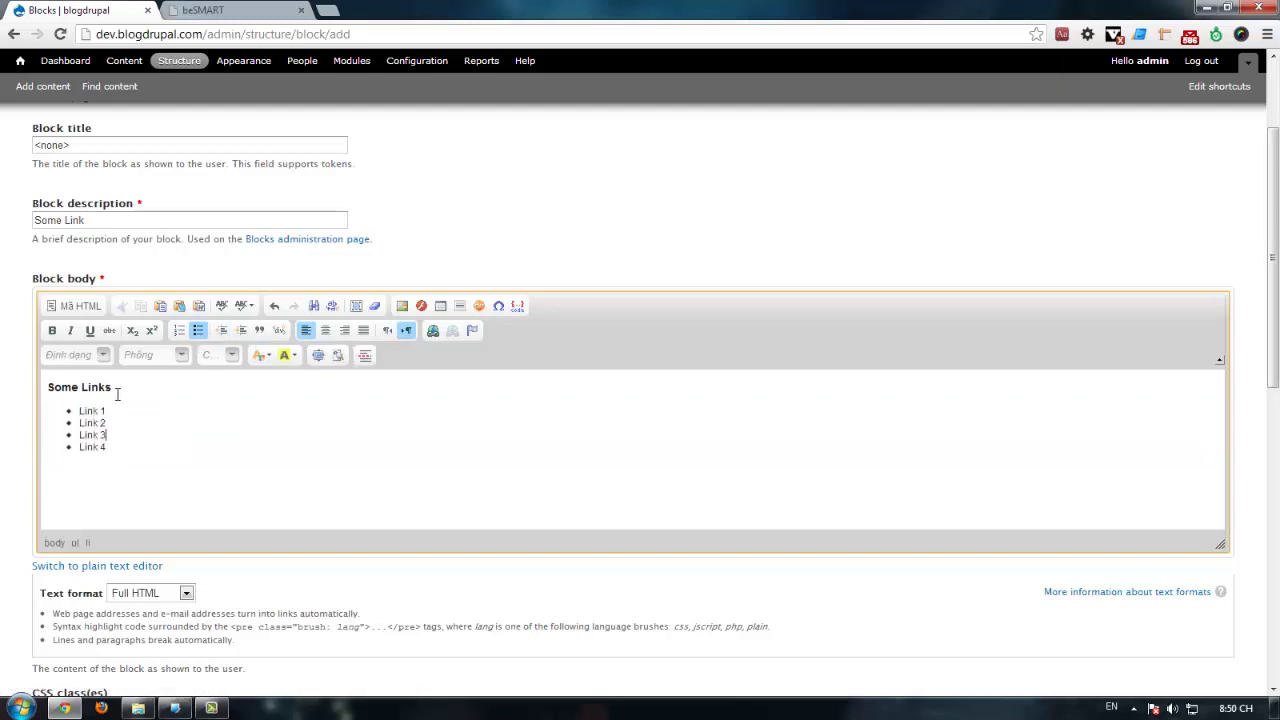
click(72, 306)
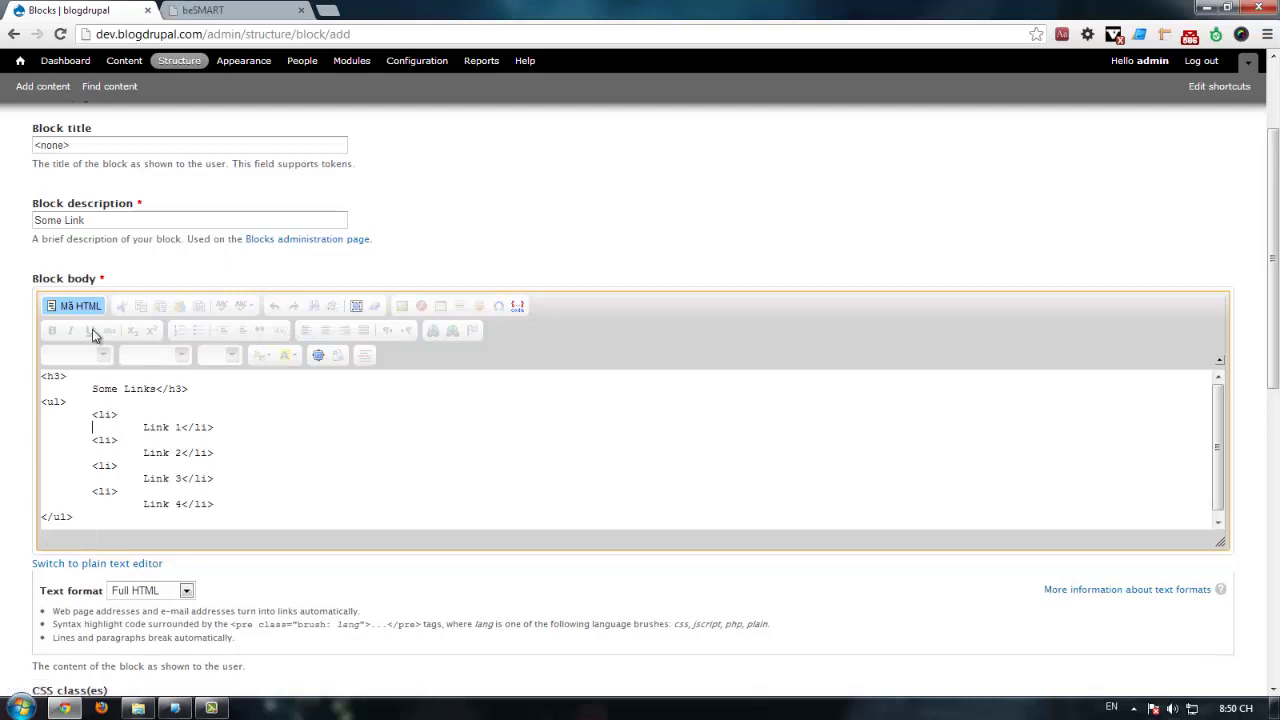
click(75, 306)
drag(117, 447, 45, 403)
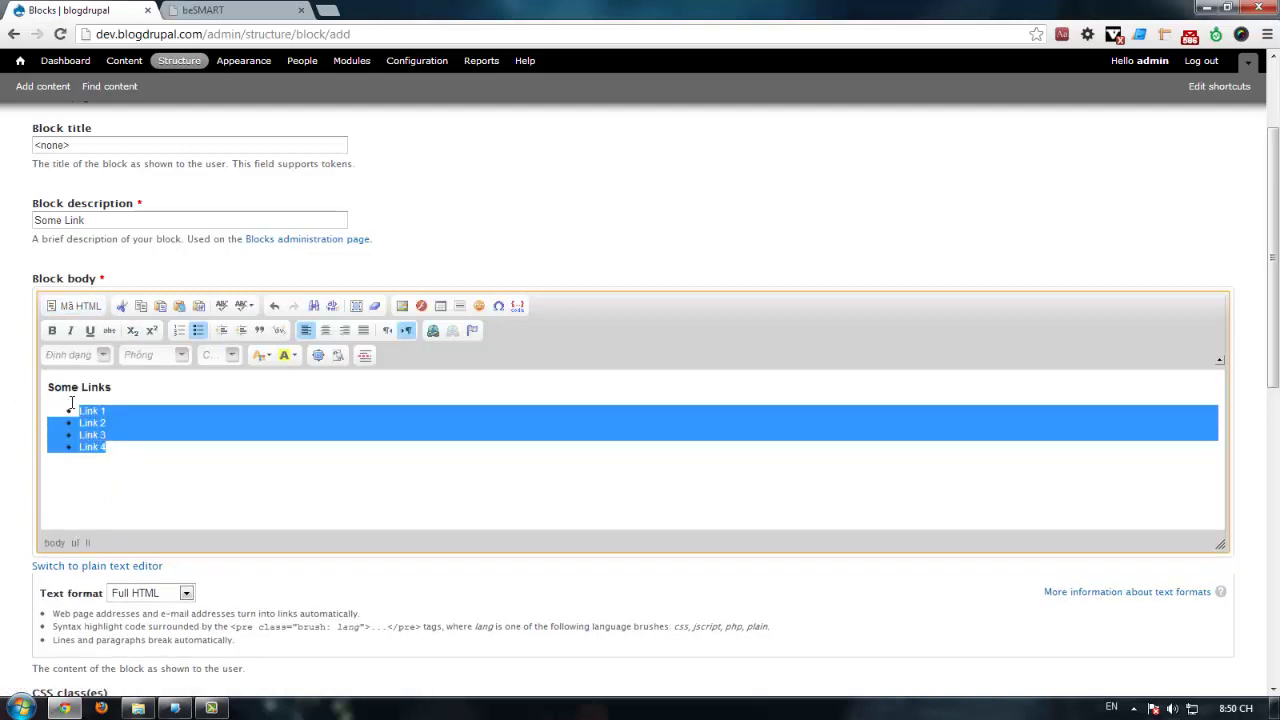
Step: Wrap the list in a div with stylesheet class 'sidebar-nav', copied from the beSMART markup
click(203, 10)
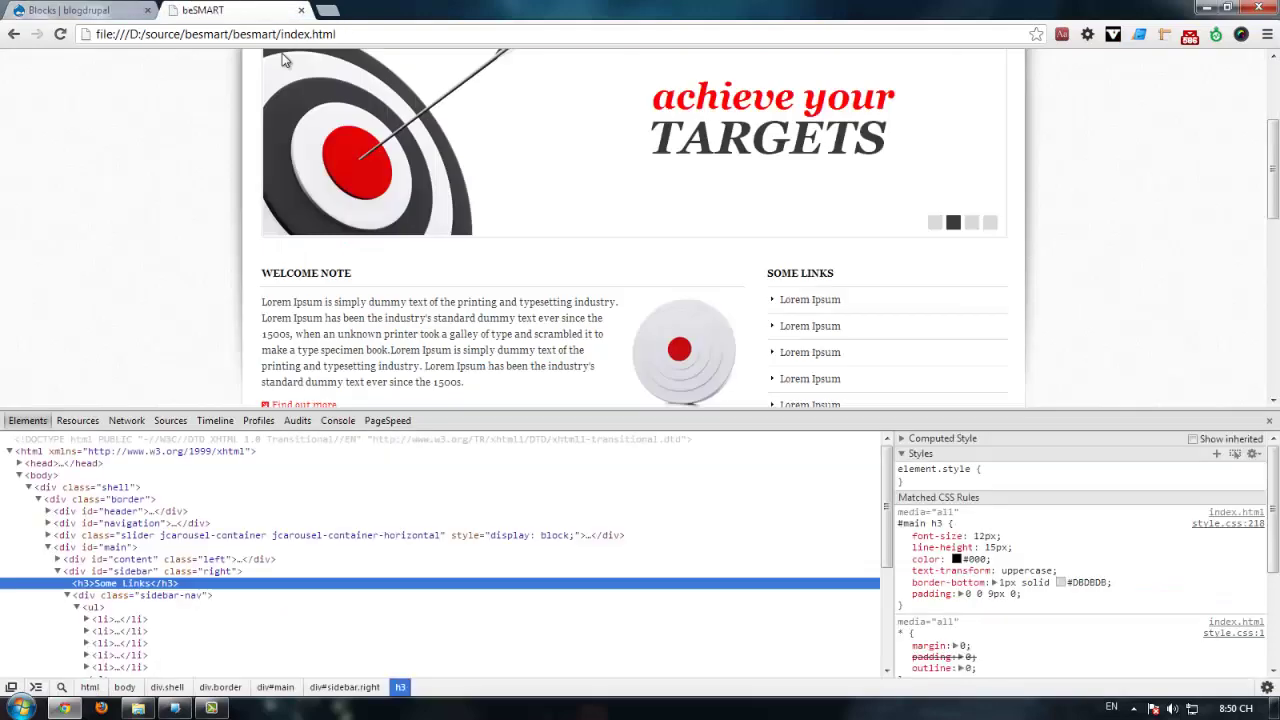
click(172, 598)
click(178, 598)
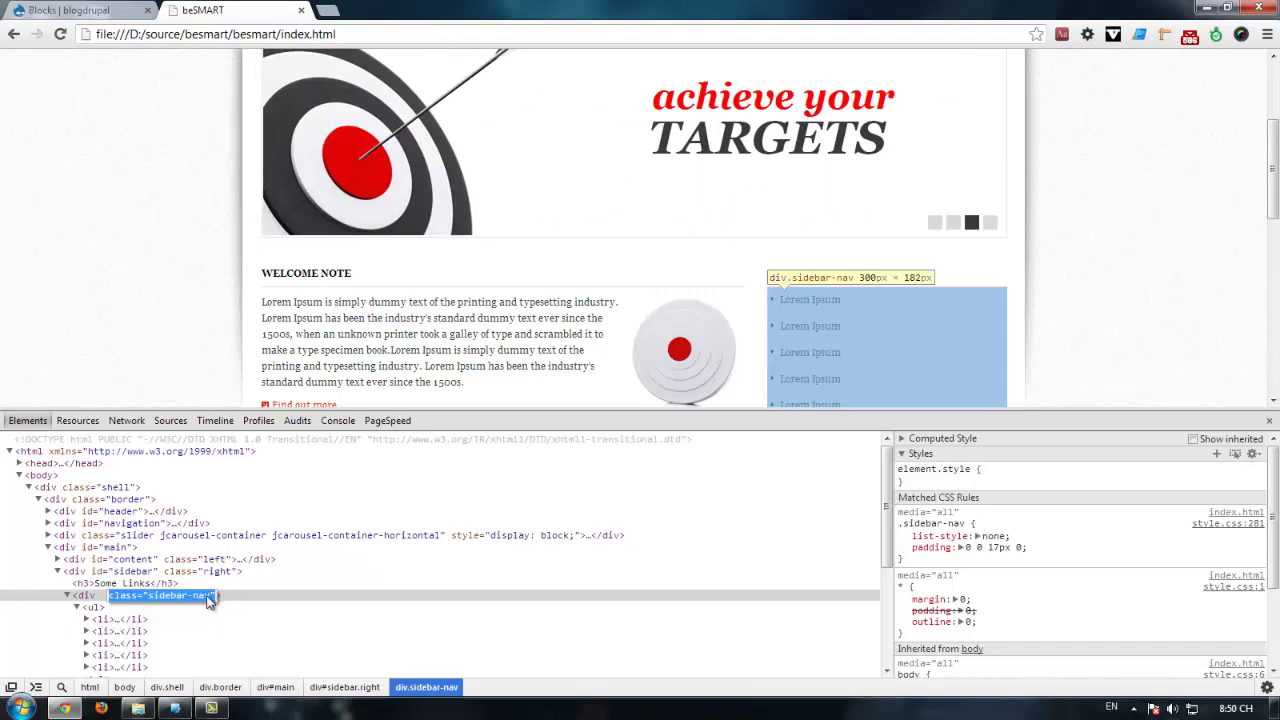
click(211, 597)
drag(211, 597, 148, 597)
key(ctrl+c)
click(104, 10)
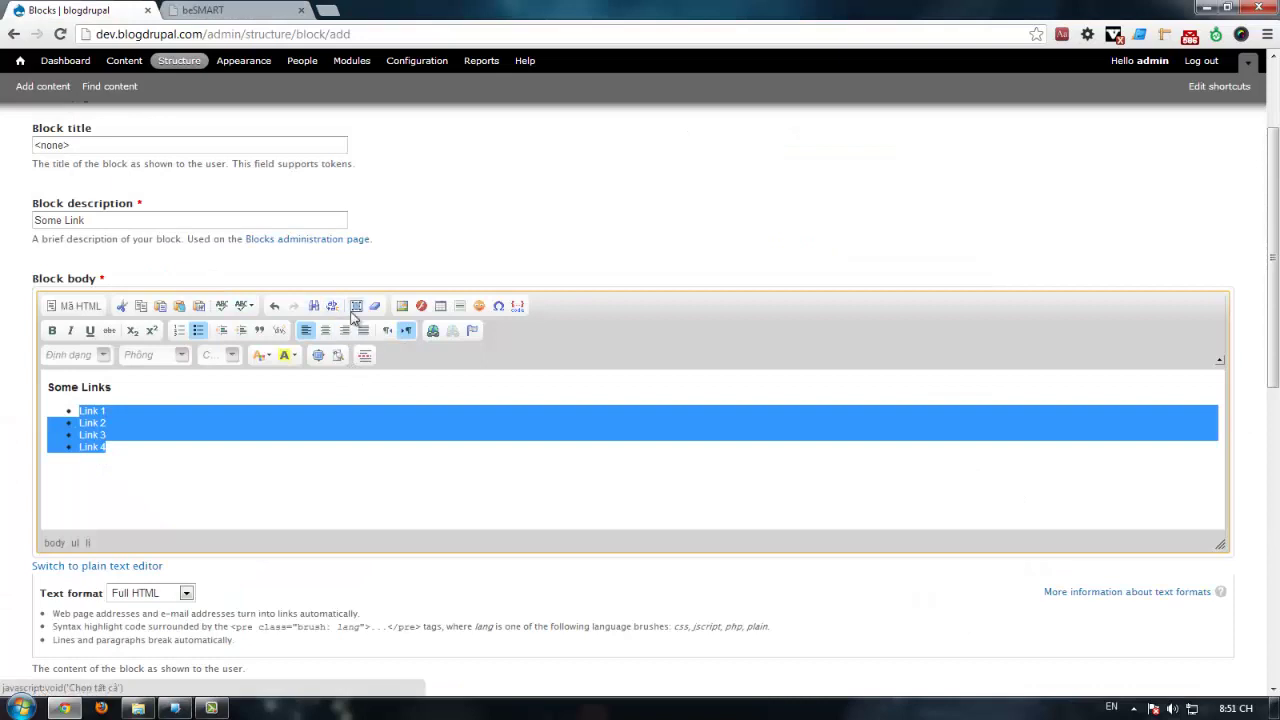
click(283, 335)
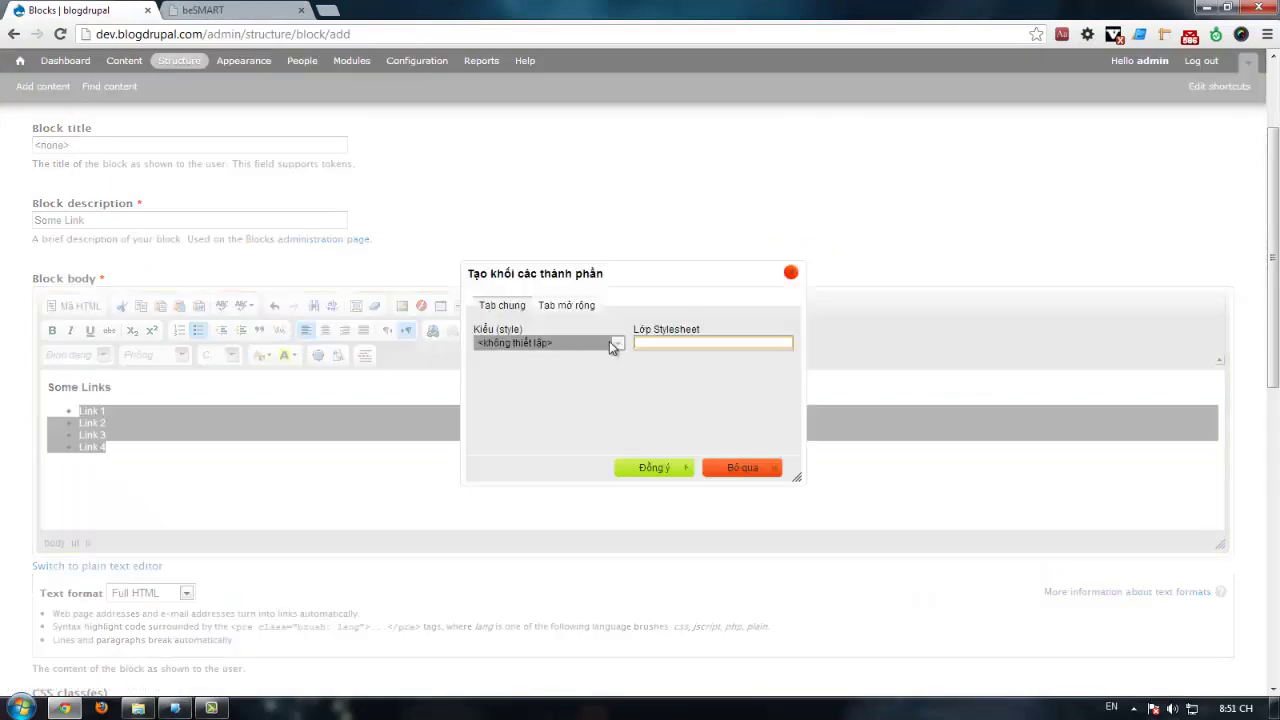
key(ctrl+v)
click(651, 468)
click(120, 446)
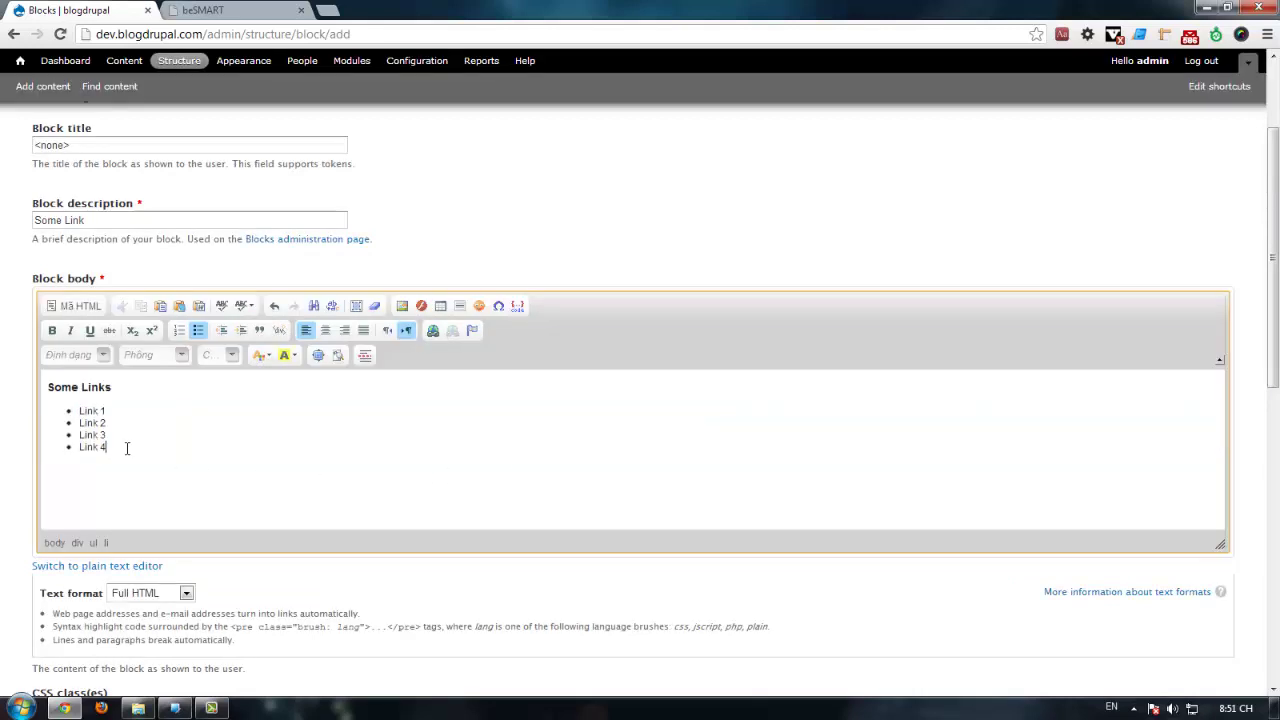
click(70, 305)
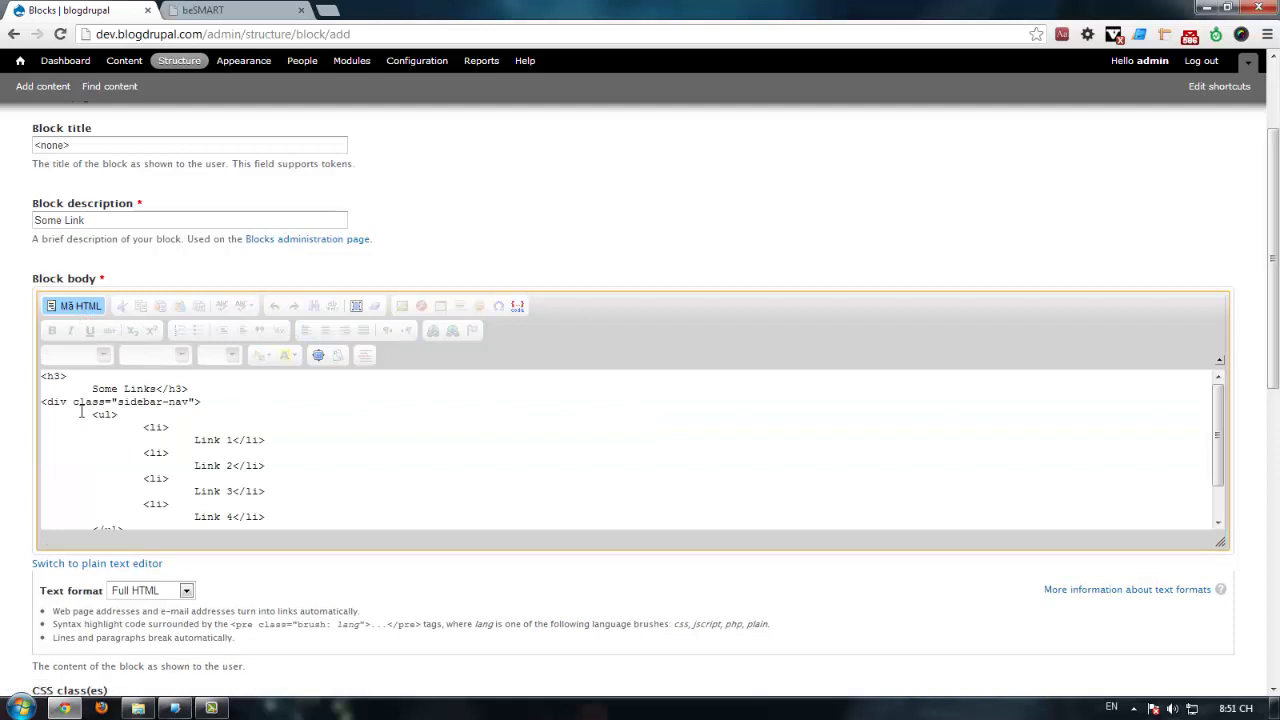
Step: Make Link 1 and Link 2 hyperlinks to google.com
click(75, 305)
drag(106, 411, 80, 411)
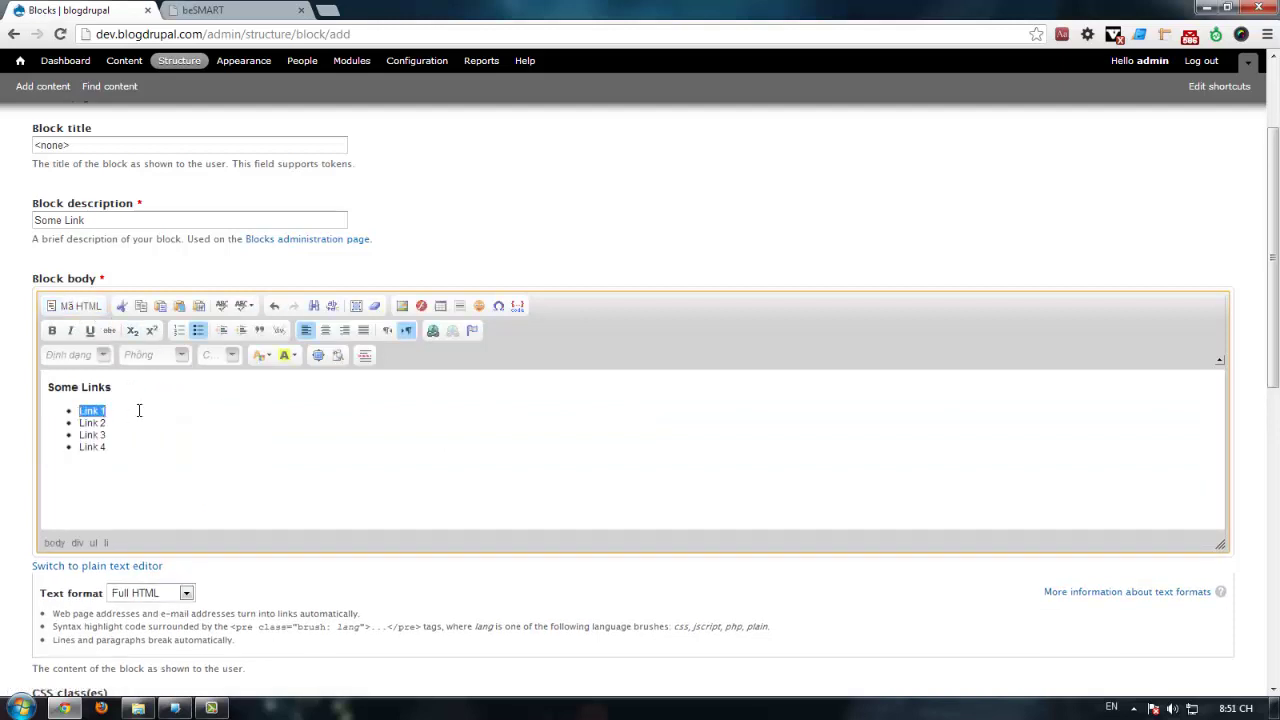
click(428, 334)
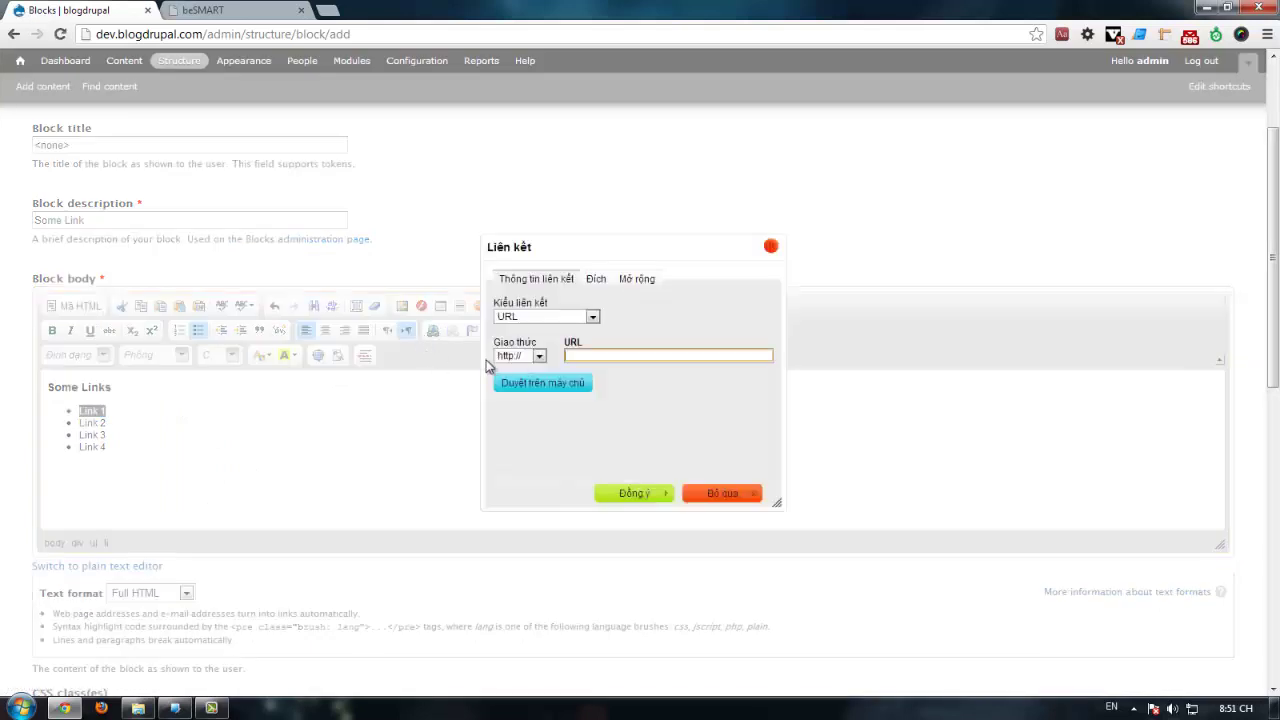
click(611, 355)
text(google.com)
click(634, 493)
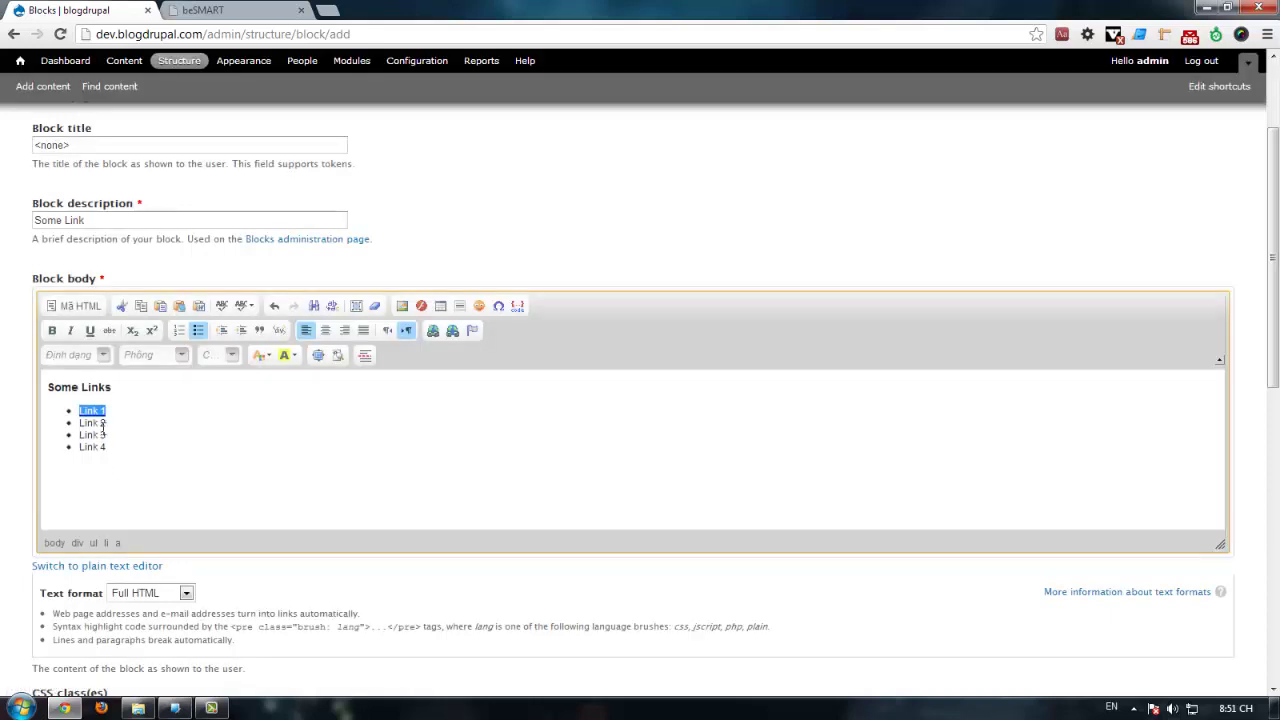
drag(102, 427, 87, 424)
click(432, 330)
text(google.com)
click(654, 490)
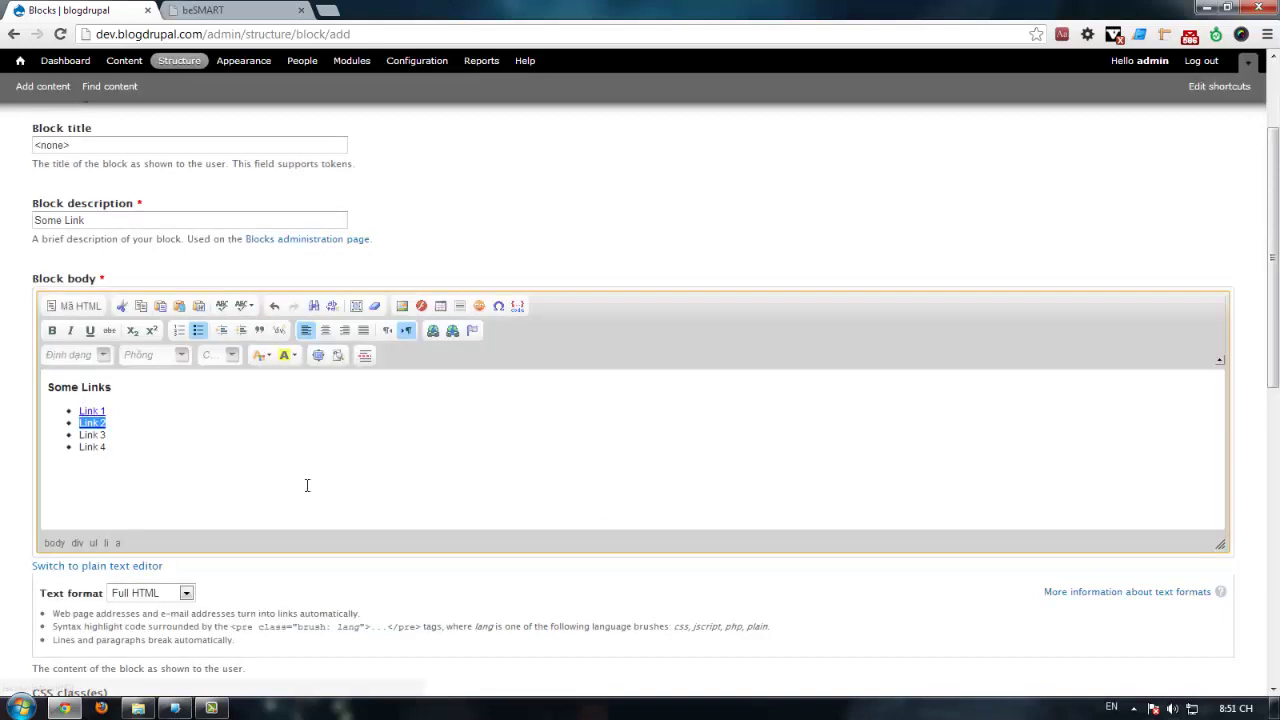
Step: Make Link 3 and Link 4 hyperlinks to google.com as well
drag(106, 435, 81, 433)
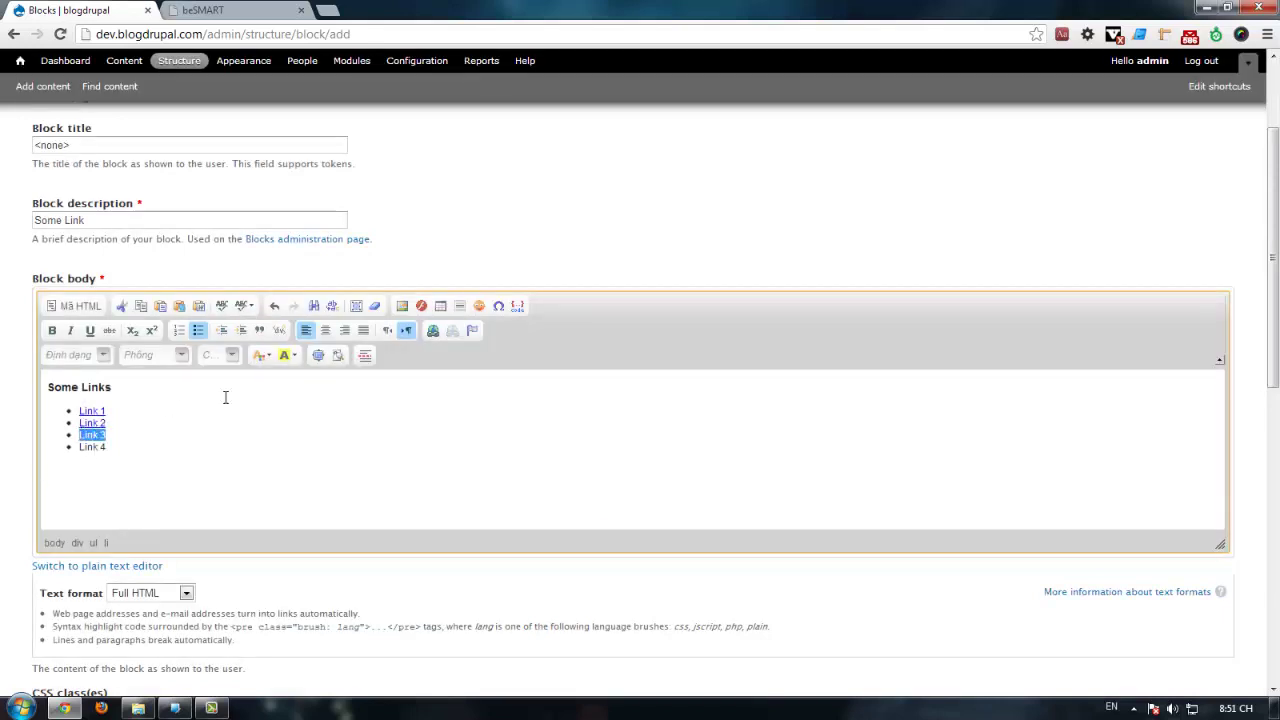
click(432, 332)
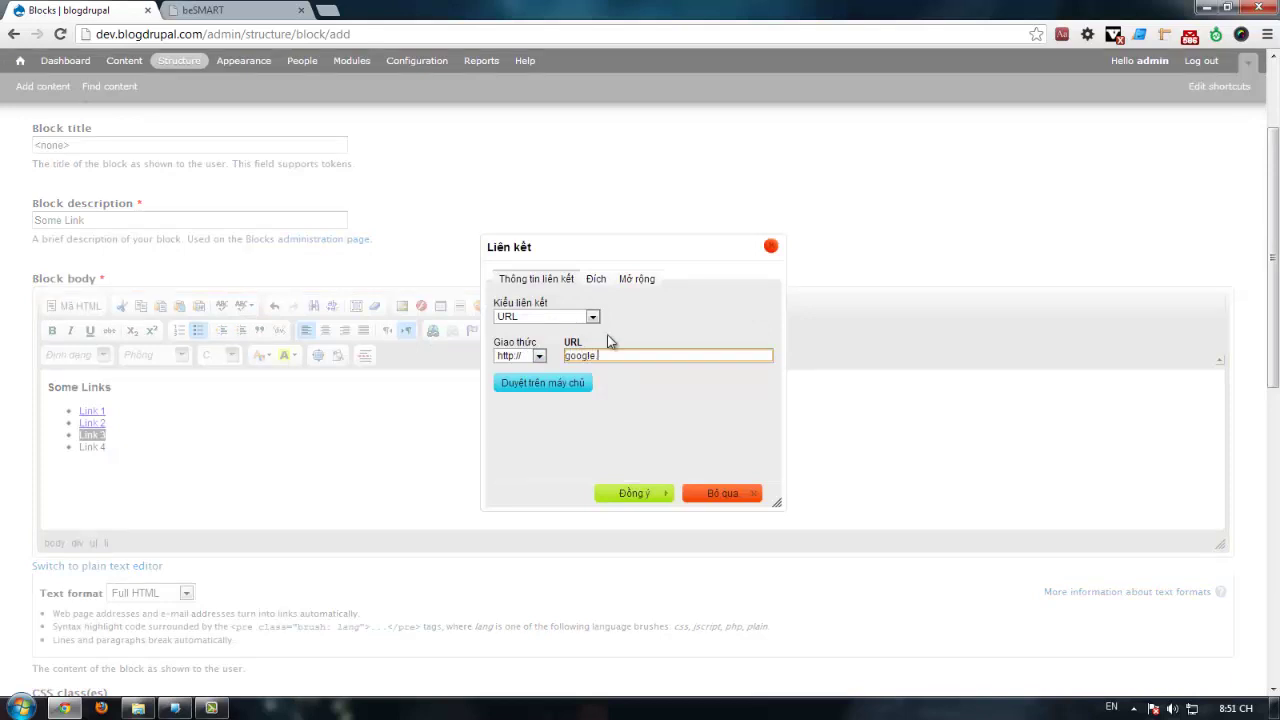
click(643, 491)
click(104, 449)
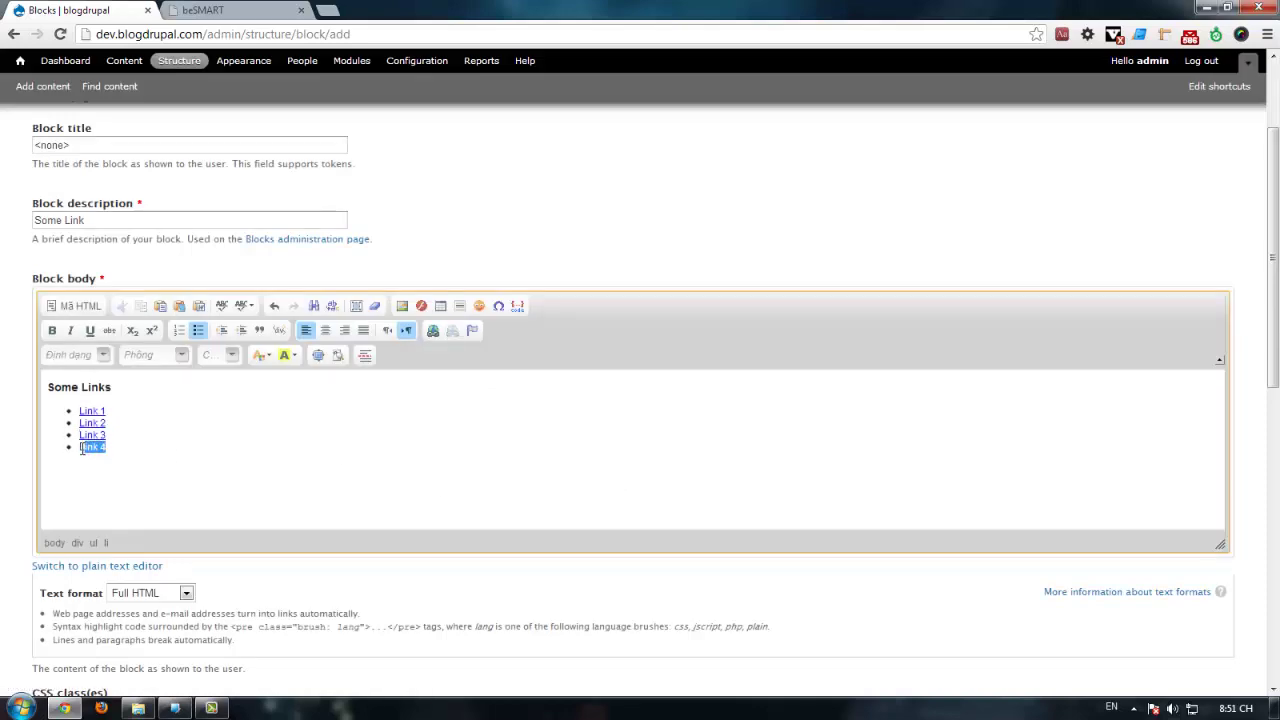
click(432, 330)
text(google.com)
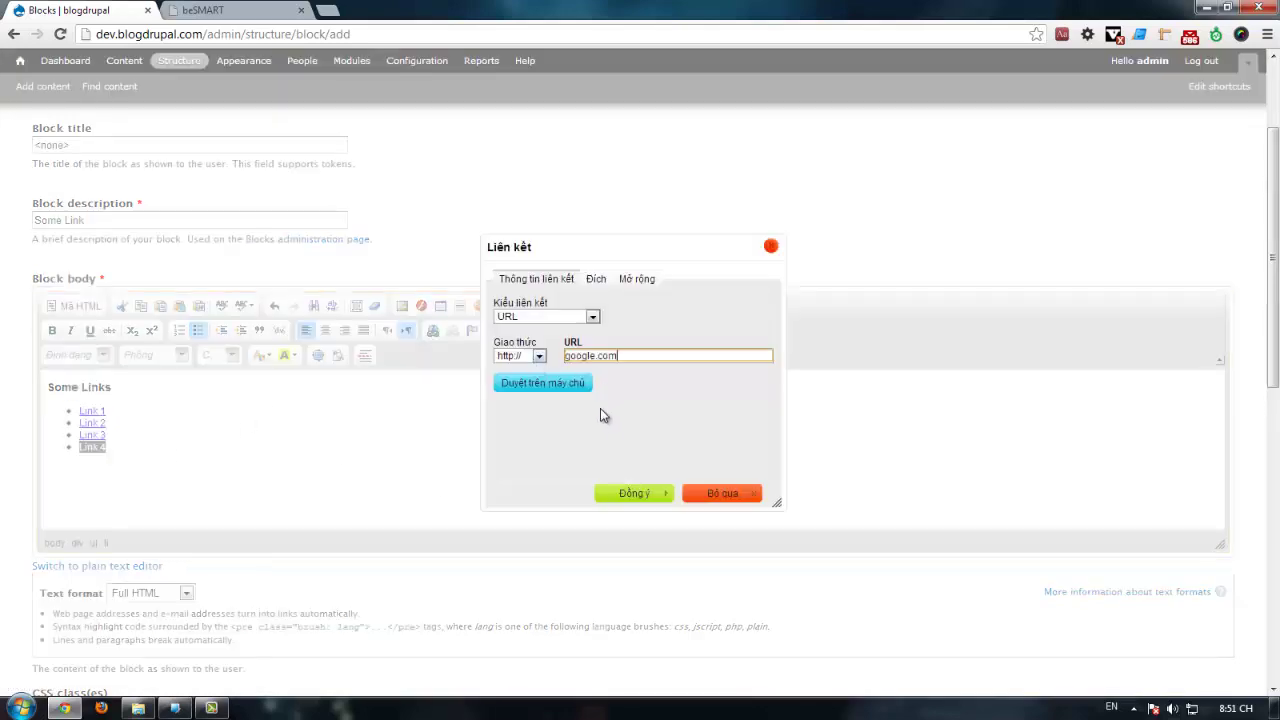
click(640, 493)
scroll(380, 466, down, 5)
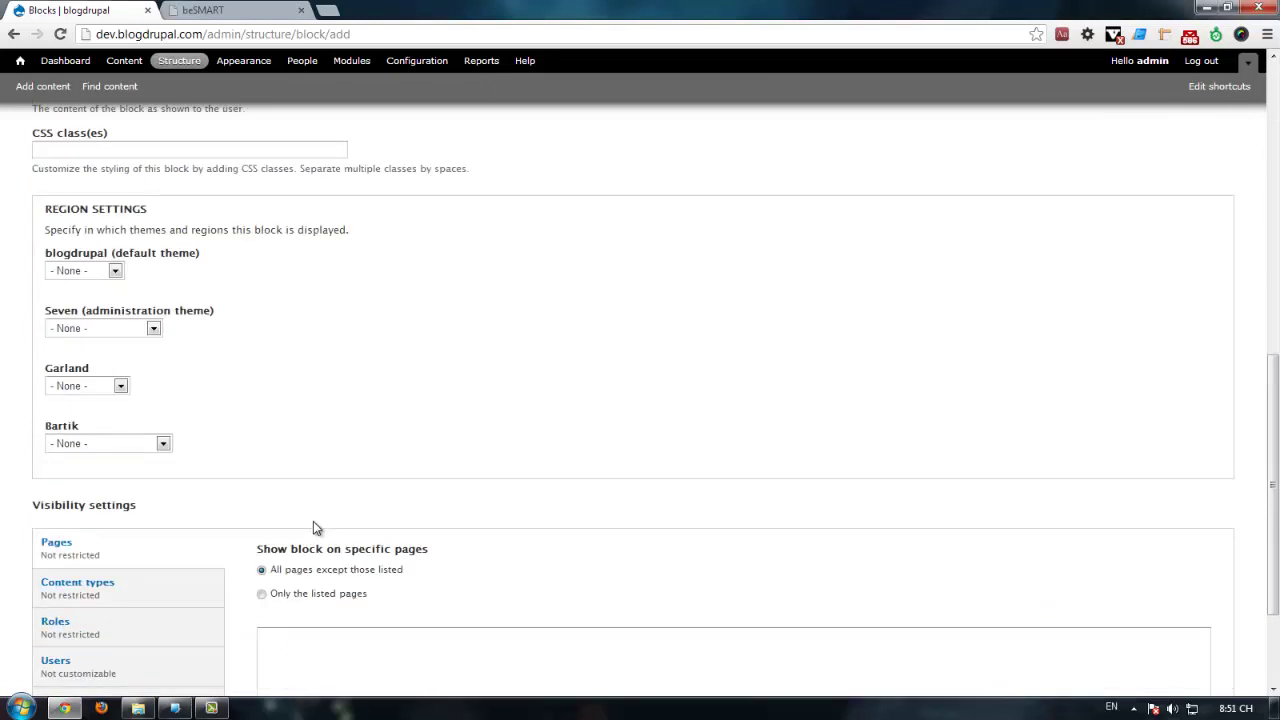
Step: Place the block in the blogdrupal Left Sidebar region and save it
click(93, 272)
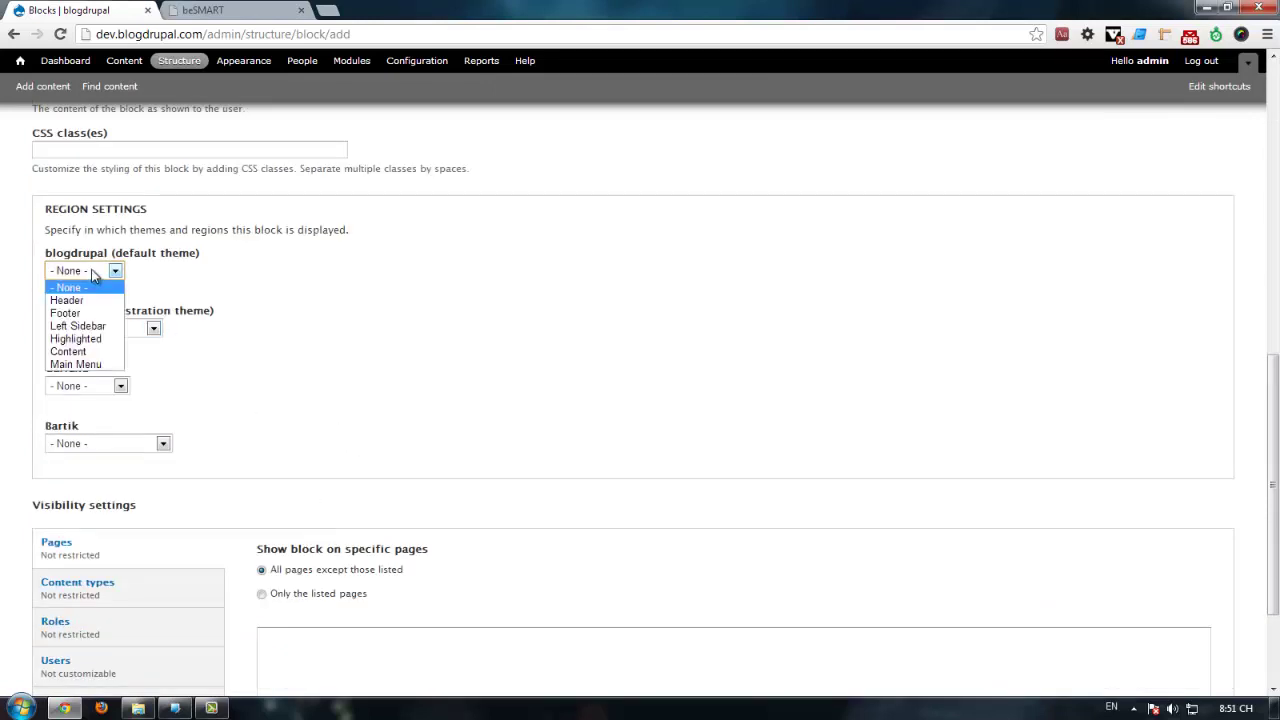
click(85, 326)
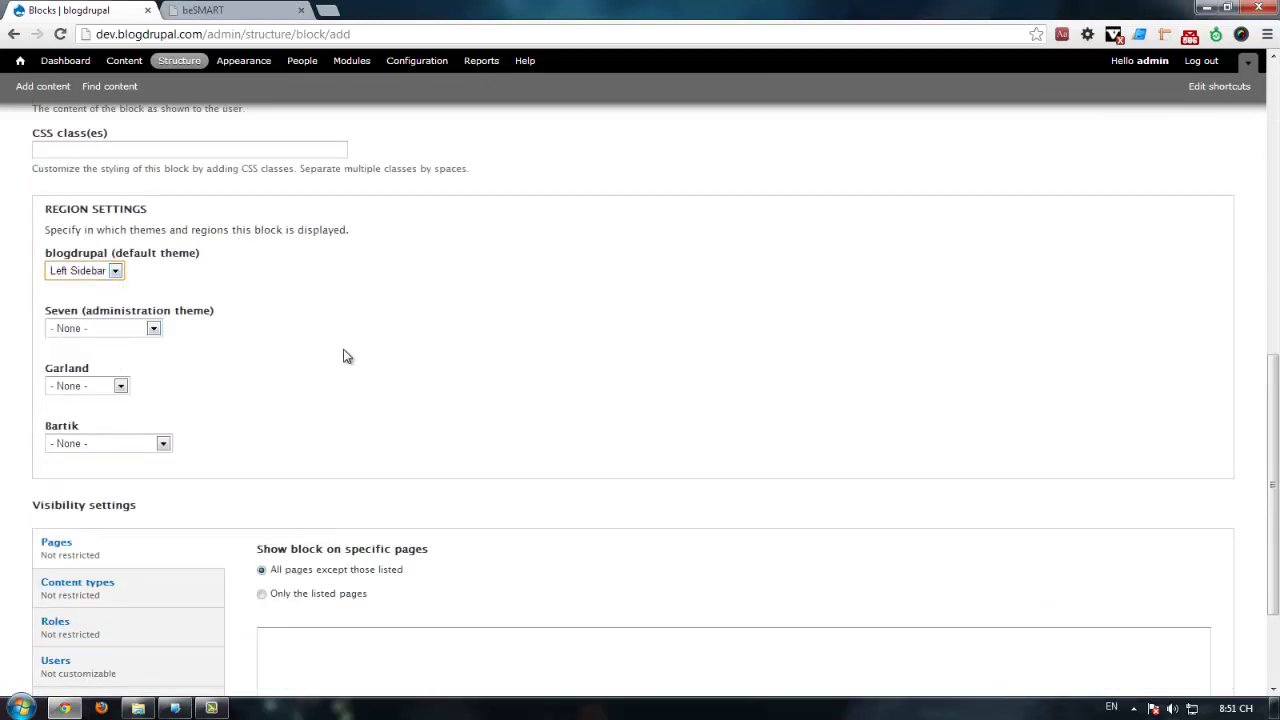
scroll(343, 356, down, 2)
click(82, 631)
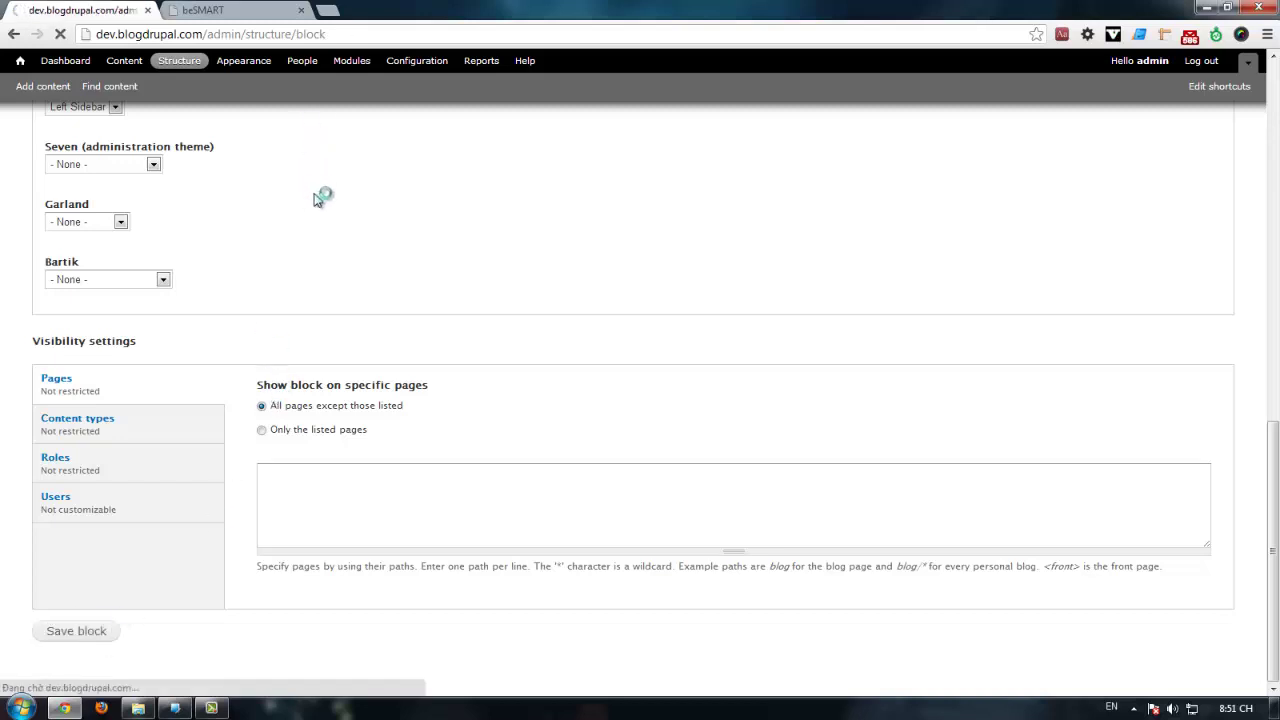
Step: Open the site's front page in a new tab and review it
middle_click(20, 62)
click(222, 14)
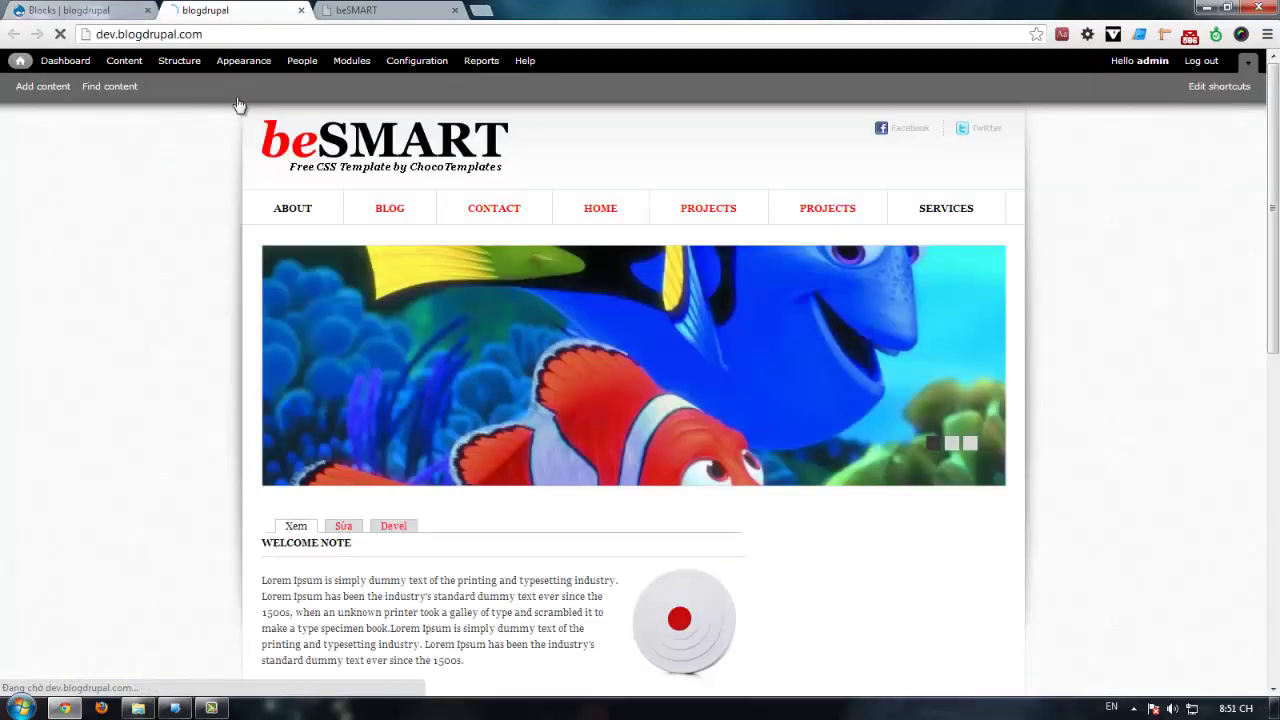
scroll(210, 260, down, 4)
scroll(882, 250, up, 2)
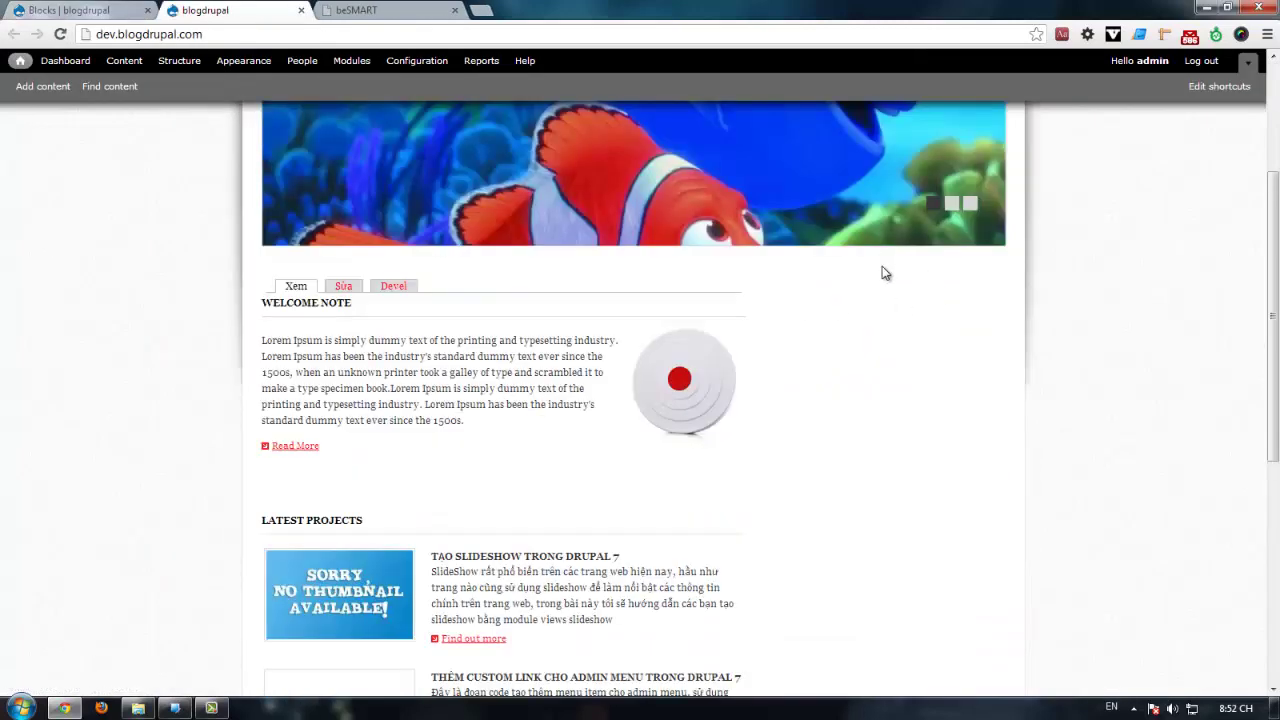
scroll(873, 391, down, 2)
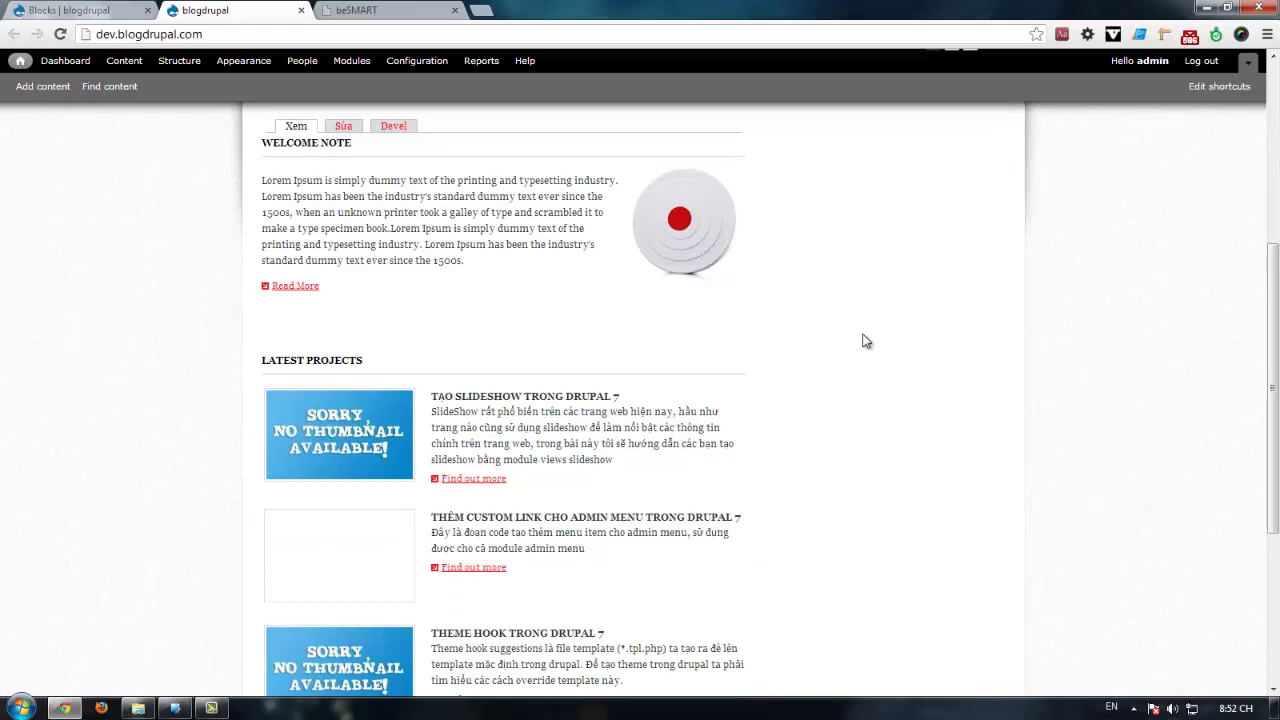
click(174, 708)
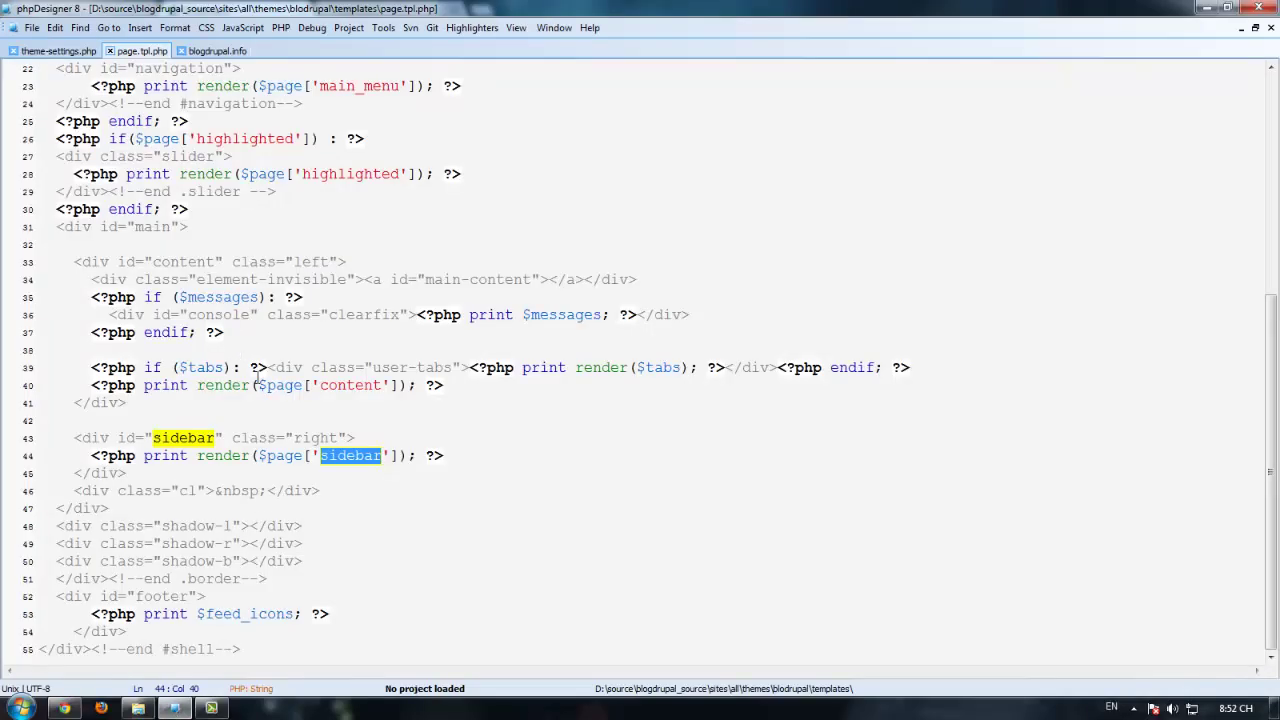
Step: Copy the sidebar region name from page.tpl.php and locate left_sidebar in blogdrupal.info
click(353, 486)
click(355, 440)
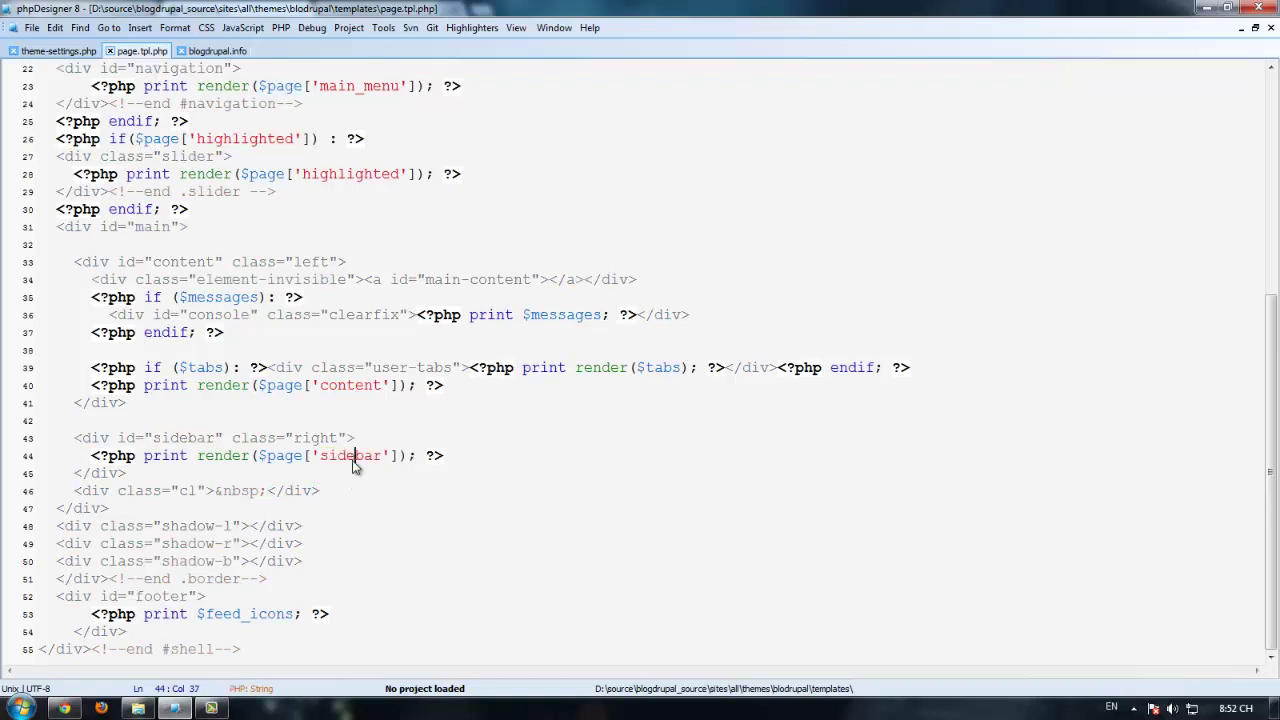
double_click(350, 456)
click(376, 456)
click(242, 50)
click(220, 234)
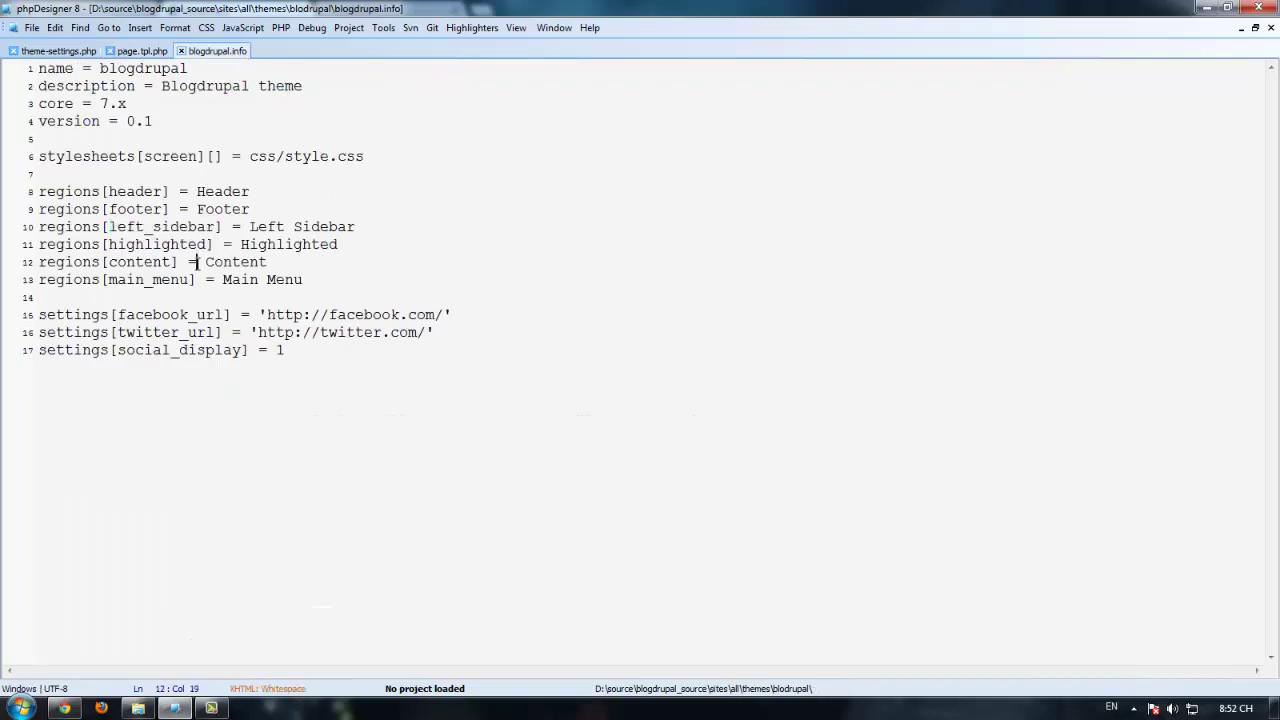
click(170, 281)
double_click(160, 244)
double_click(165, 228)
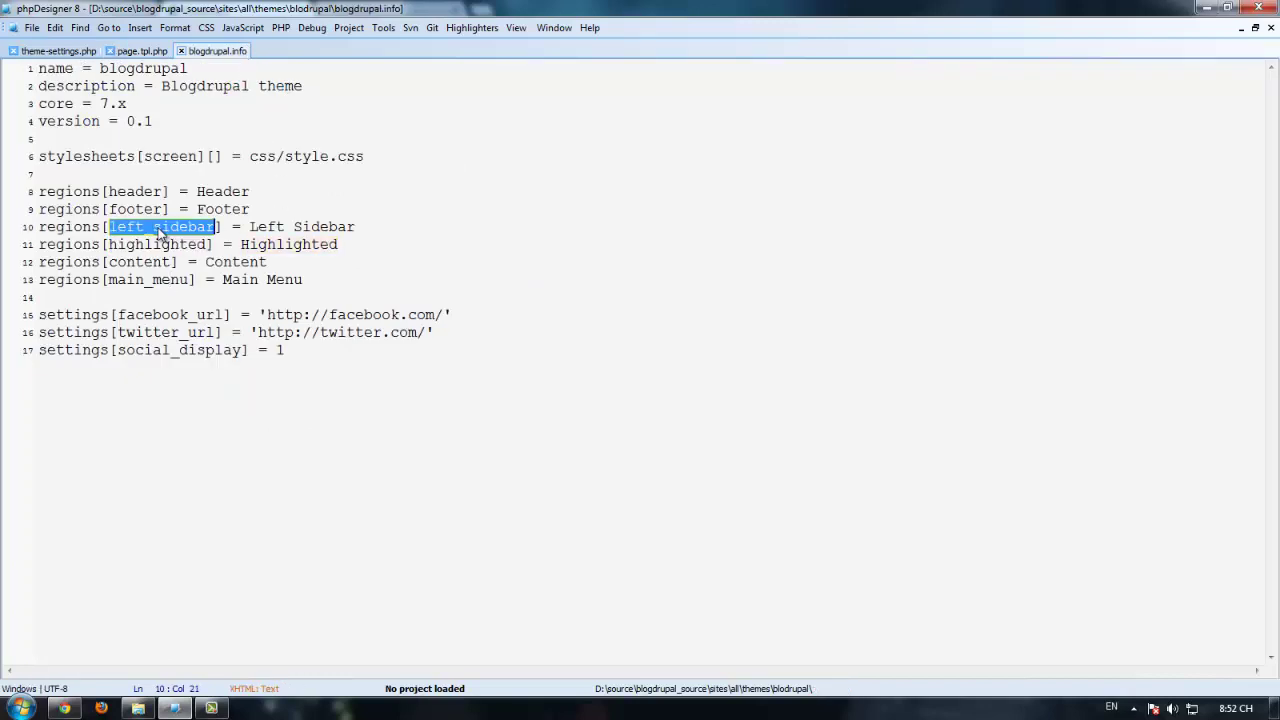
click(168, 240)
click(179, 211)
double_click(183, 228)
click(145, 51)
double_click(365, 455)
key(ctrl+c)
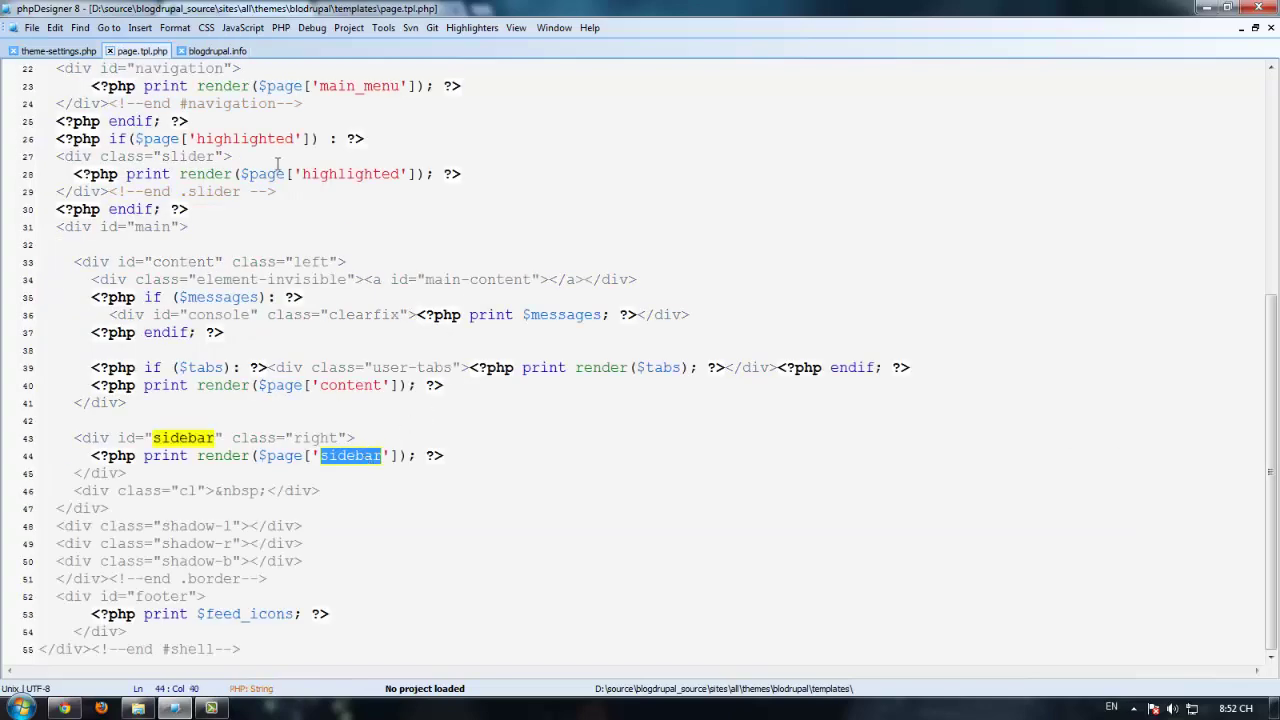
Step: In blogdrupal.info, change left_sidebar to sidebar and the label 'Left Sidebar' to 'Sidebar'
click(225, 51)
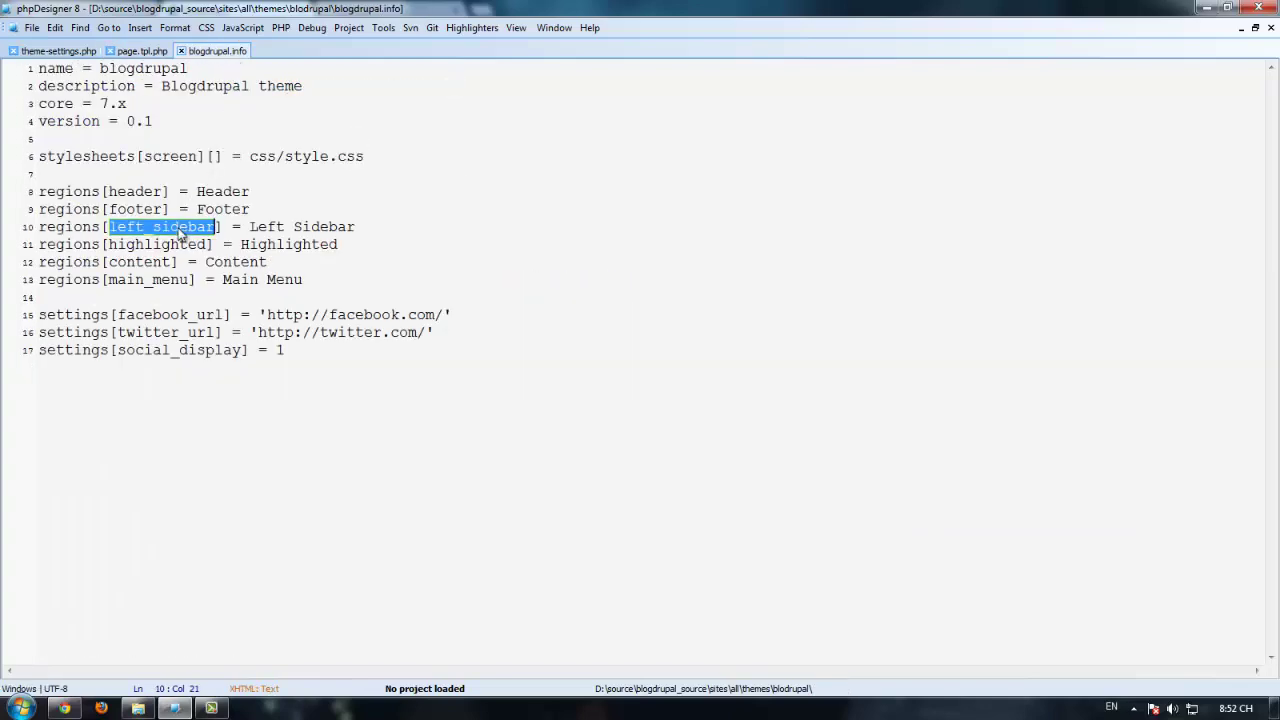
click(181, 228)
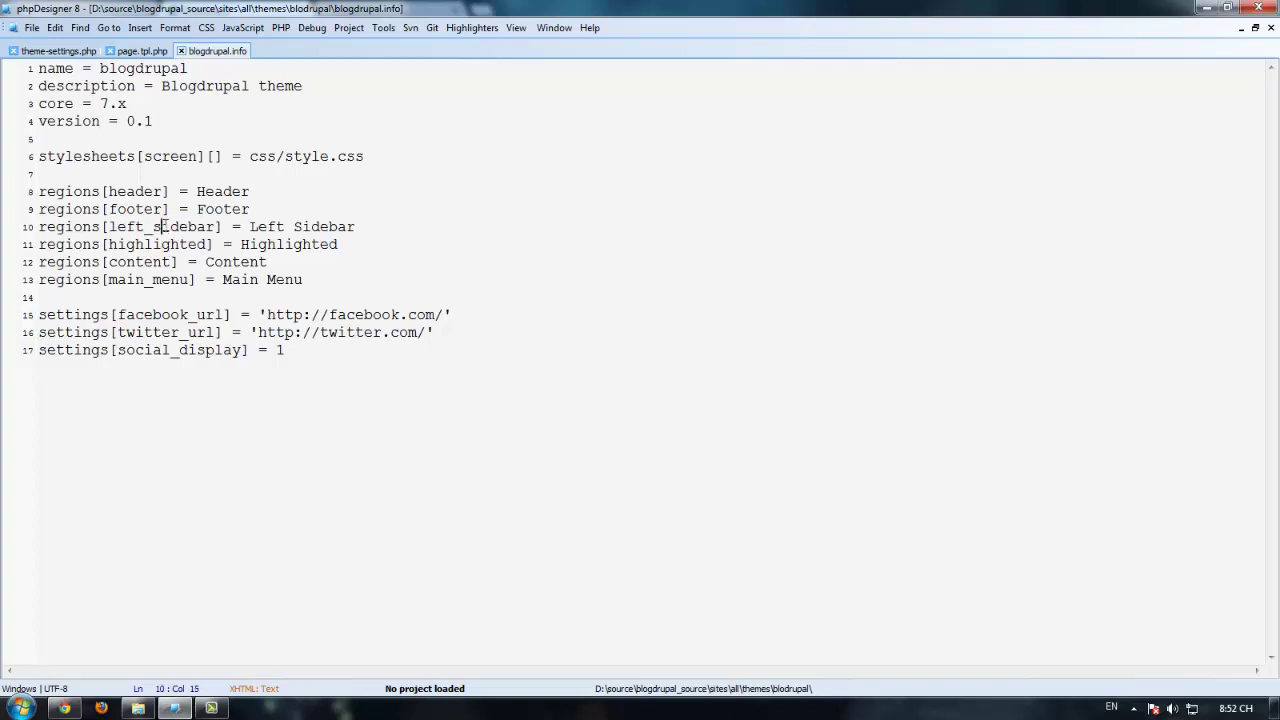
double_click(162, 228)
key(ctrl+v)
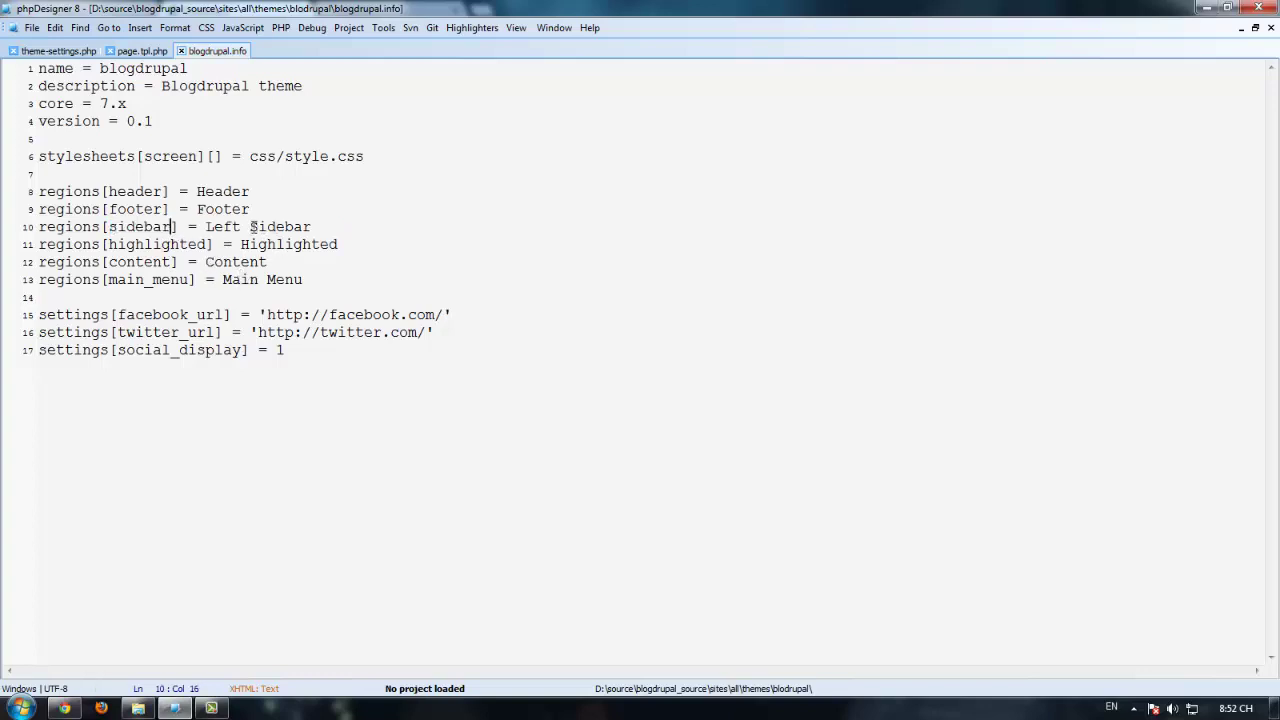
drag(250, 227, 213, 227)
key(BackSpace)
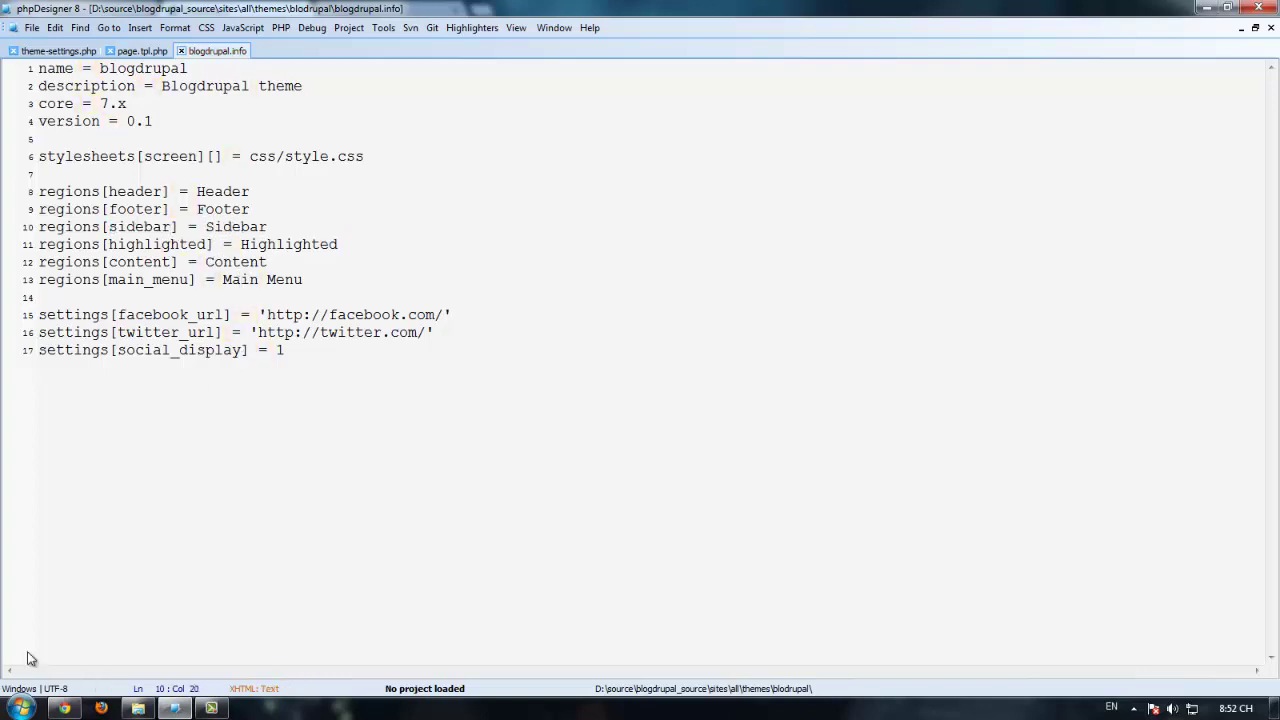
click(63, 708)
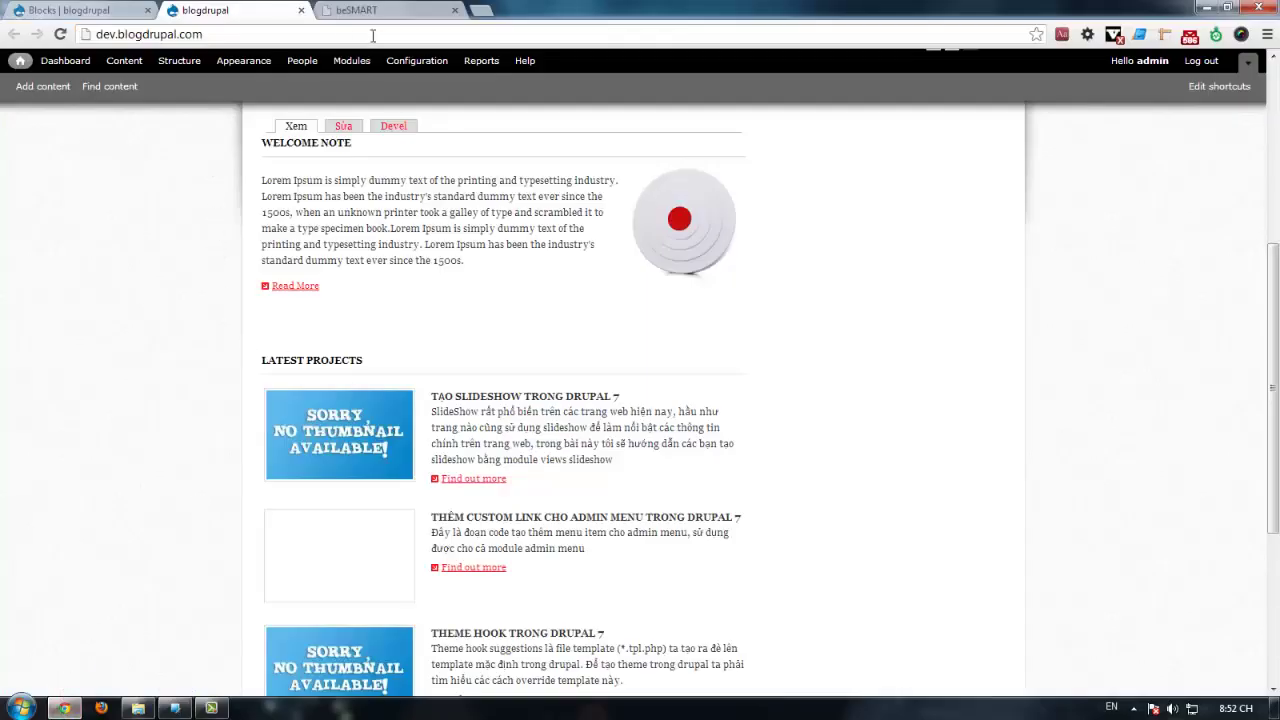
Step: Open Configuration > Performance in a new tab and clear all caches
middle_click(409, 72)
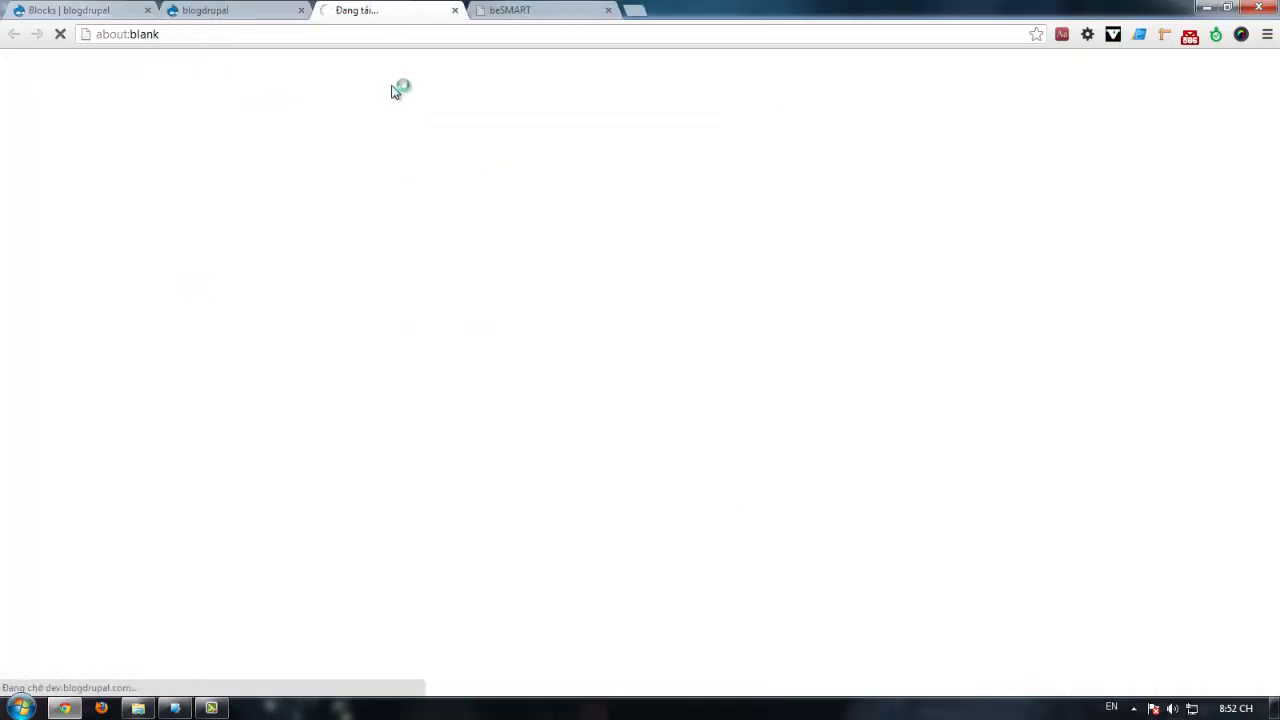
scroll(786, 491, down, 4)
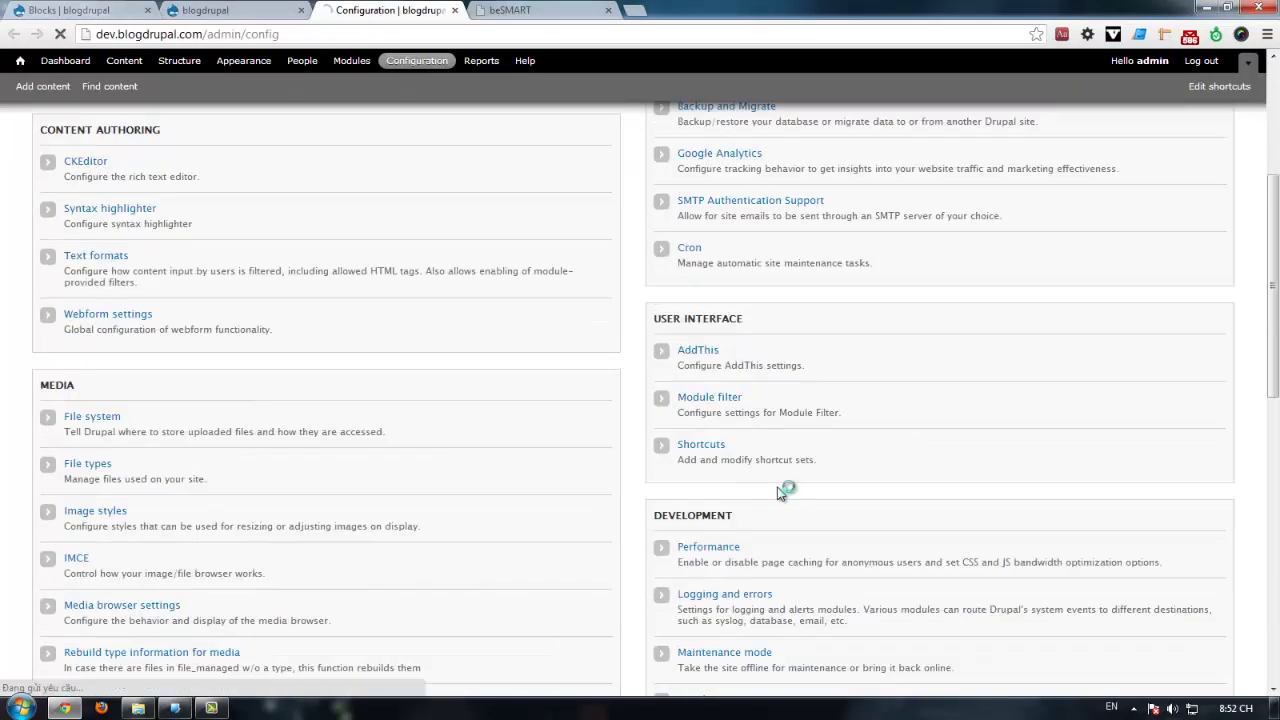
click(708, 467)
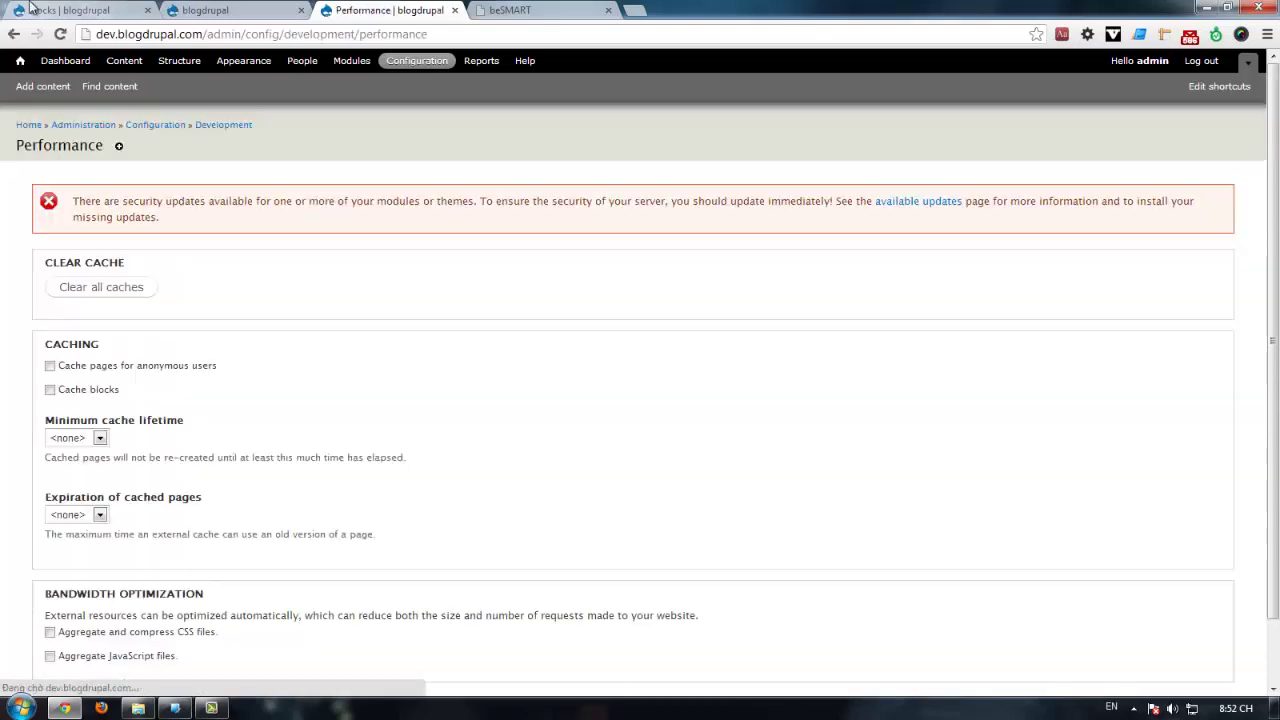
click(128, 300)
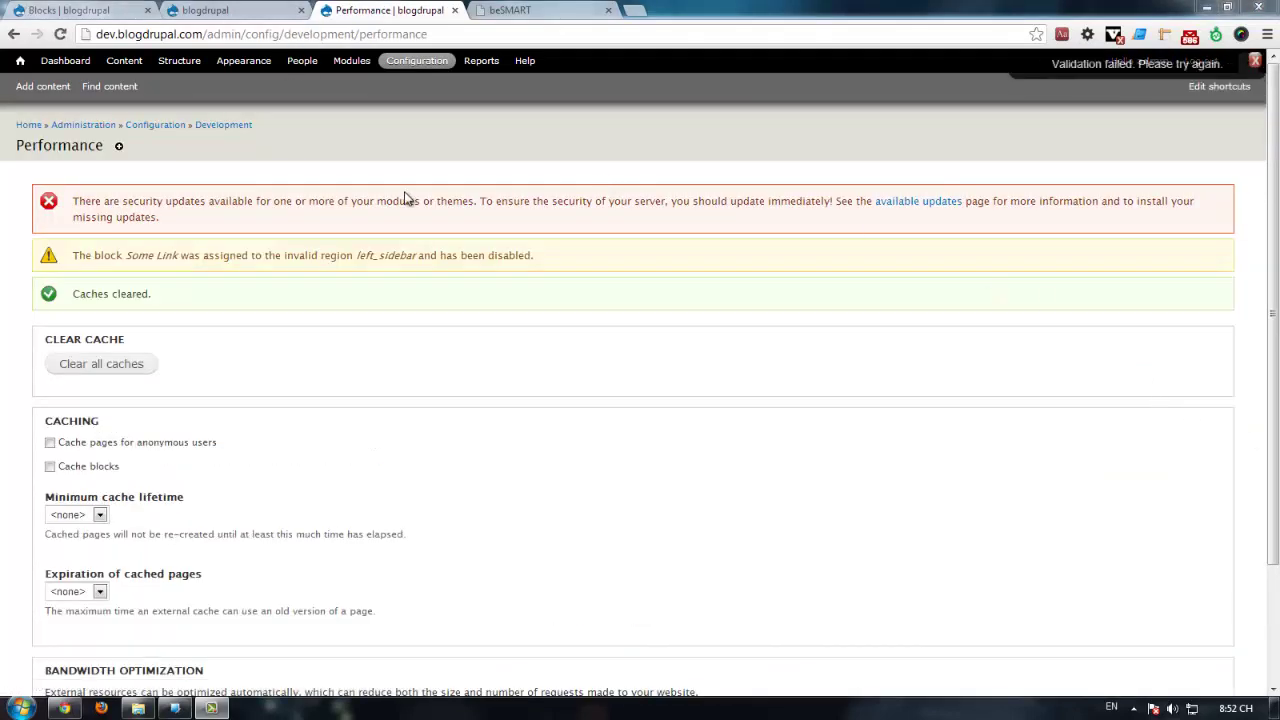
click(68, 10)
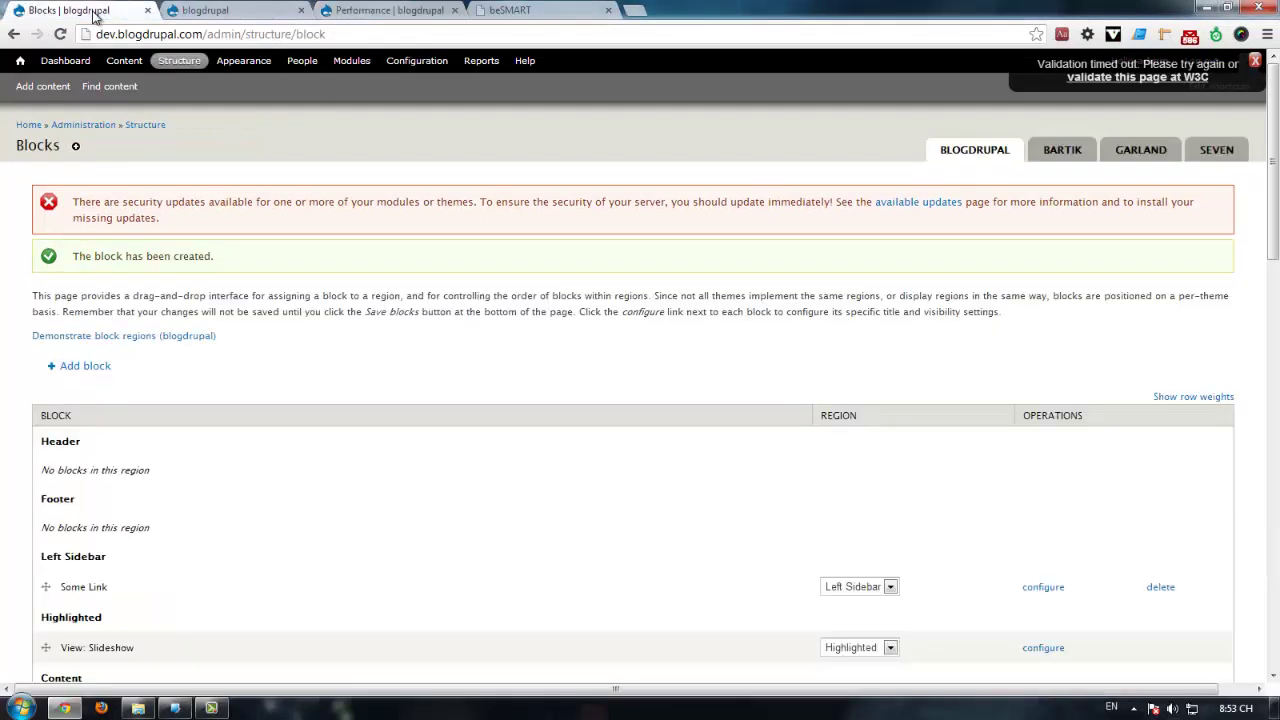
Step: Reload the Blocks page and find the now-disabled Some Link block
key(F5)
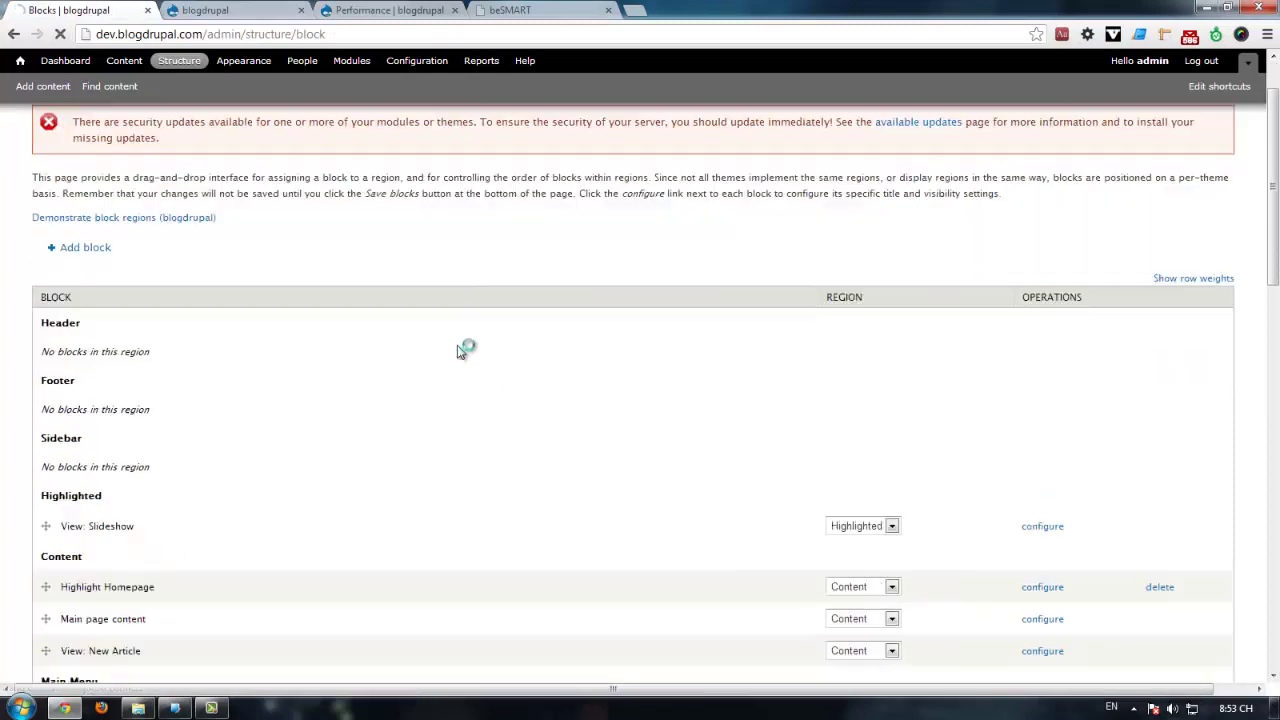
scroll(455, 350, down, 3)
drag(43, 291, 216, 316)
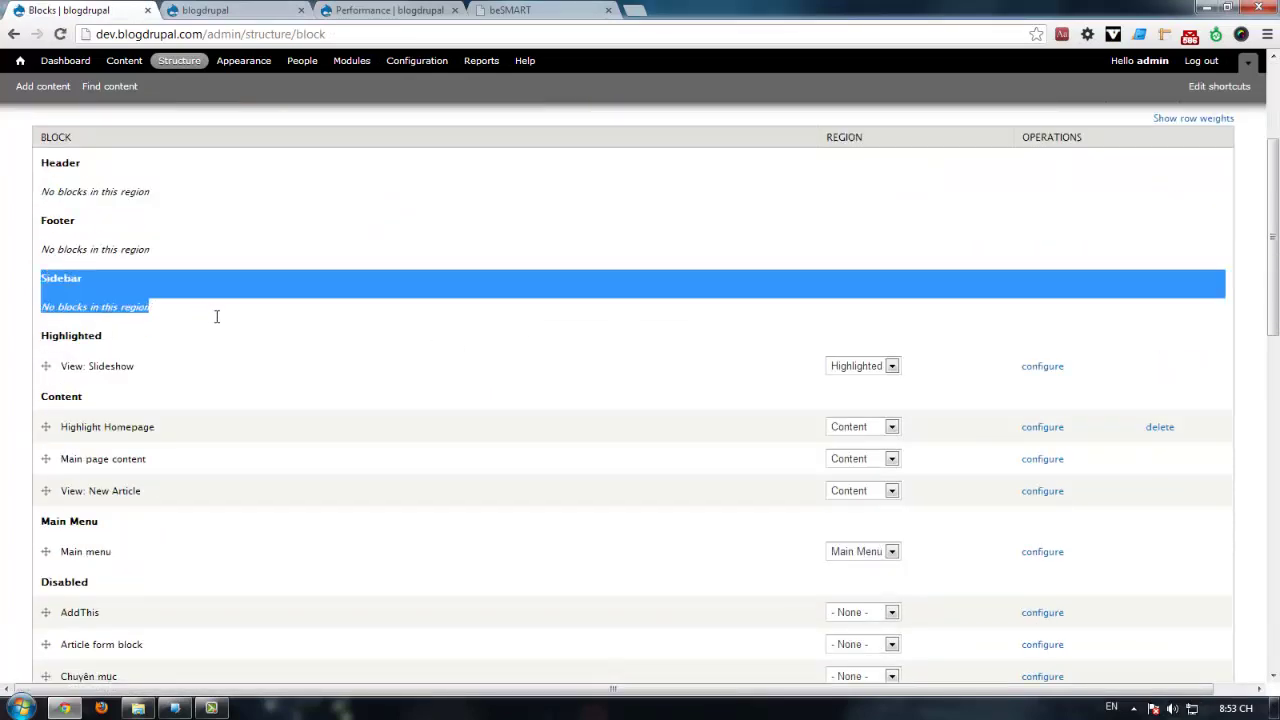
scroll(313, 395, down, 4)
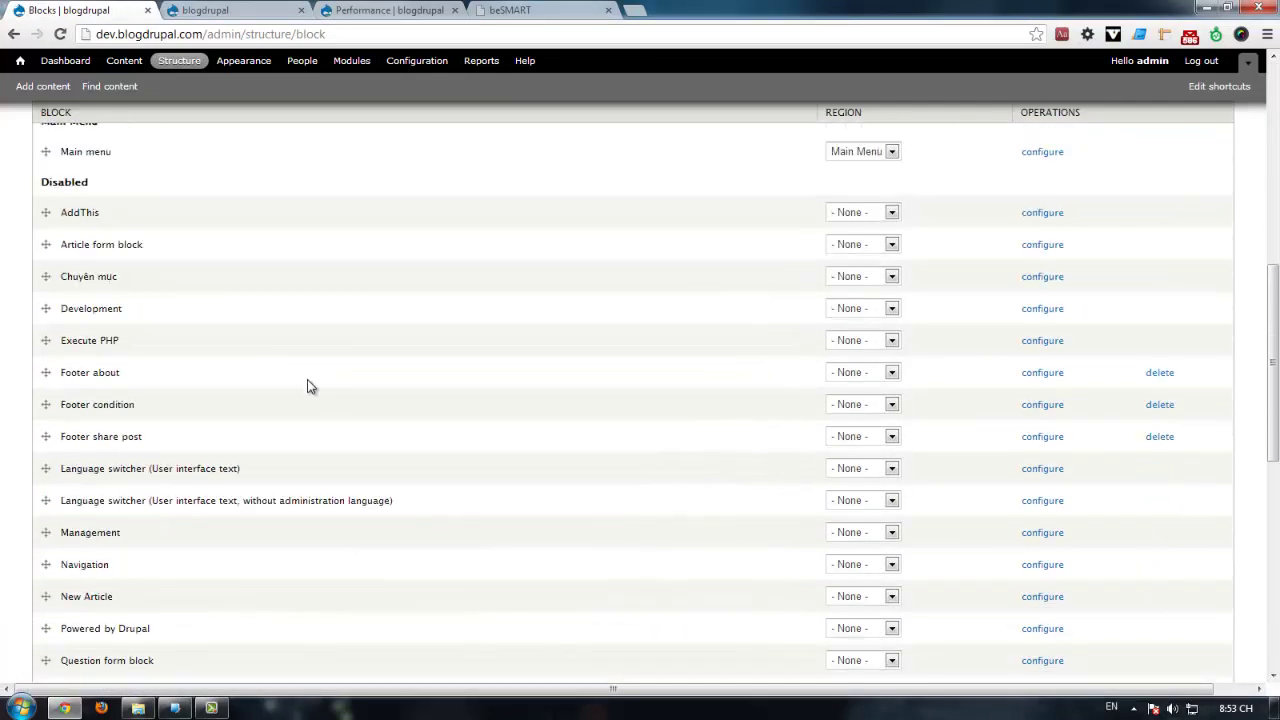
scroll(309, 386, down, 3)
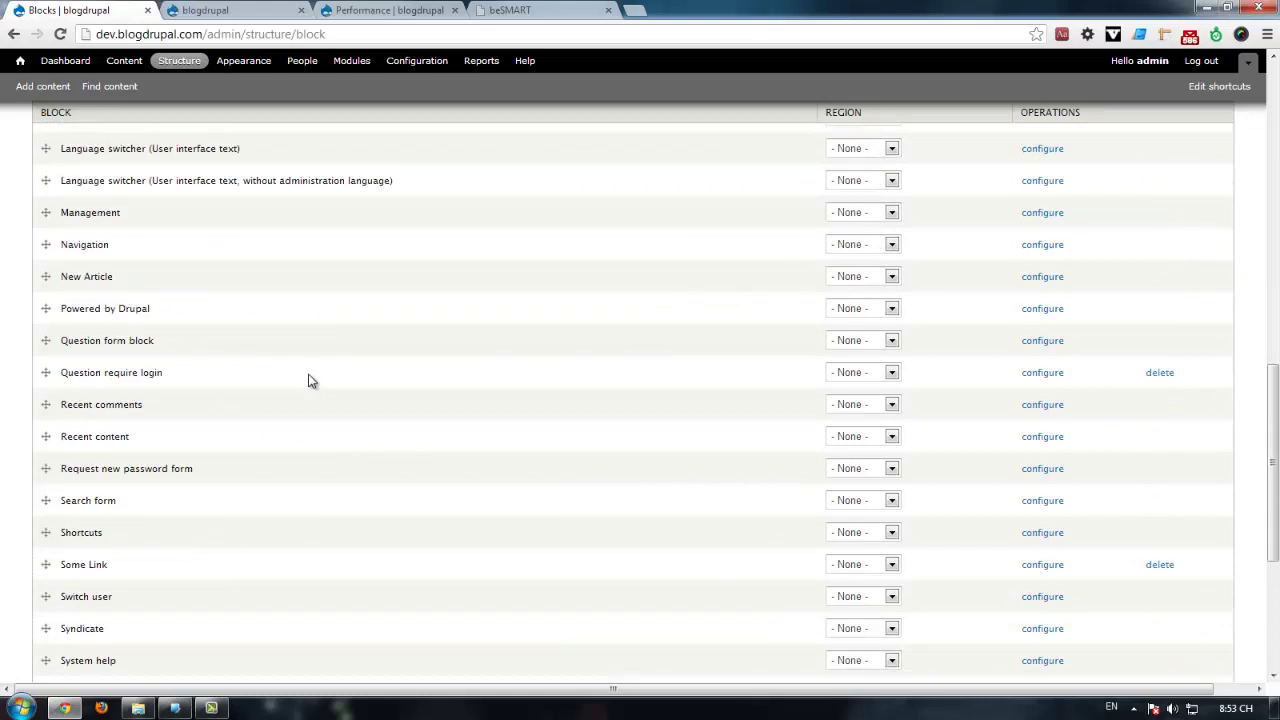
scroll(309, 380, down, 4)
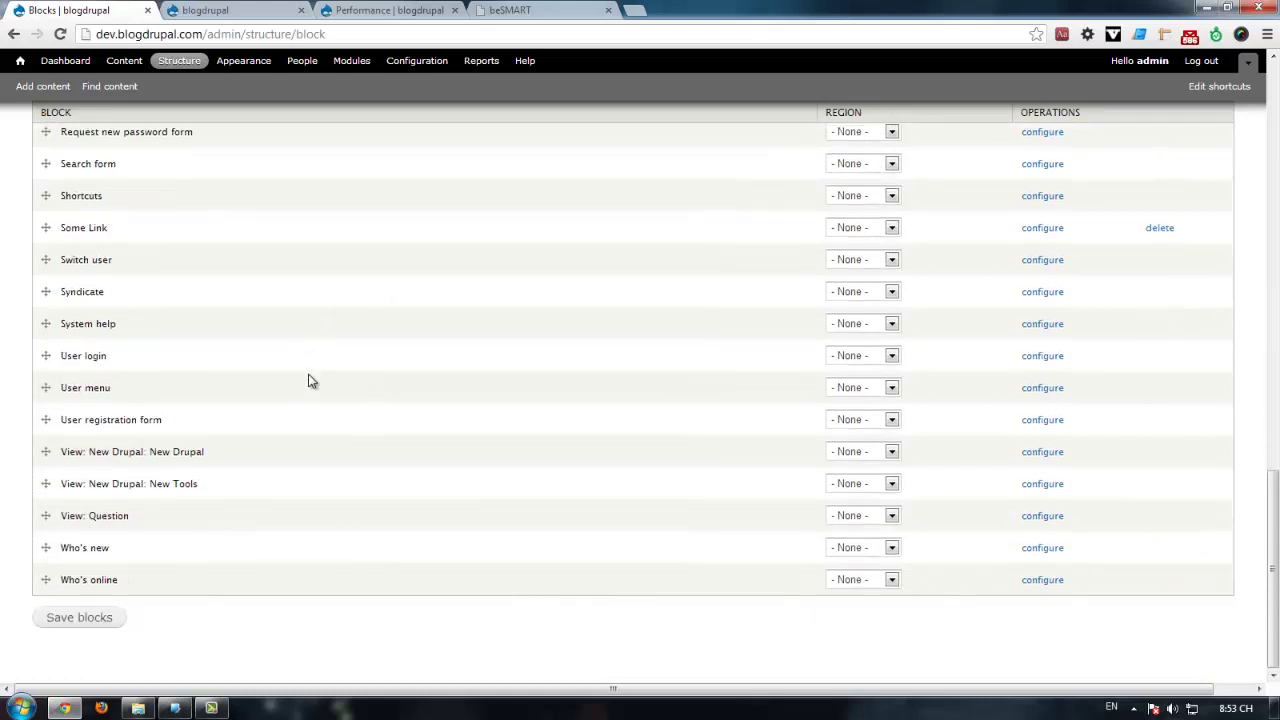
scroll(309, 380, up, 2)
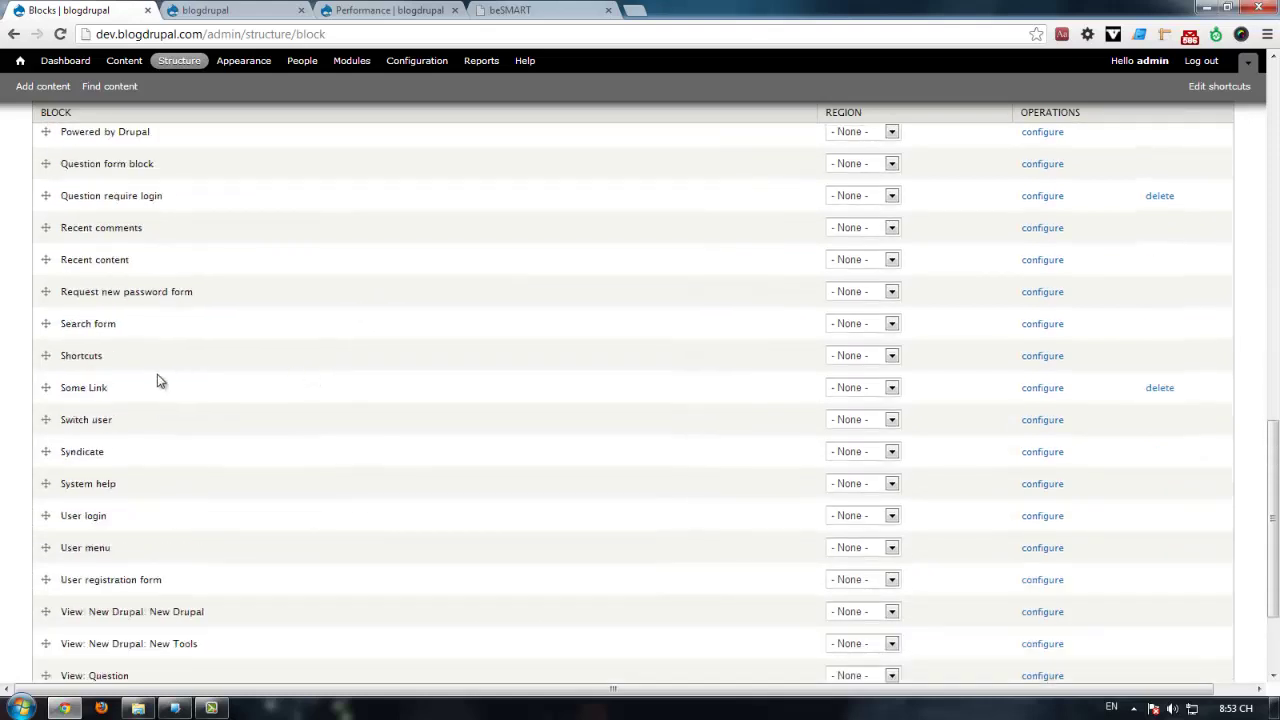
drag(157, 378, 703, 395)
click(112, 393)
Step: Assign Some Link to the Sidebar region and save the block layout
click(878, 393)
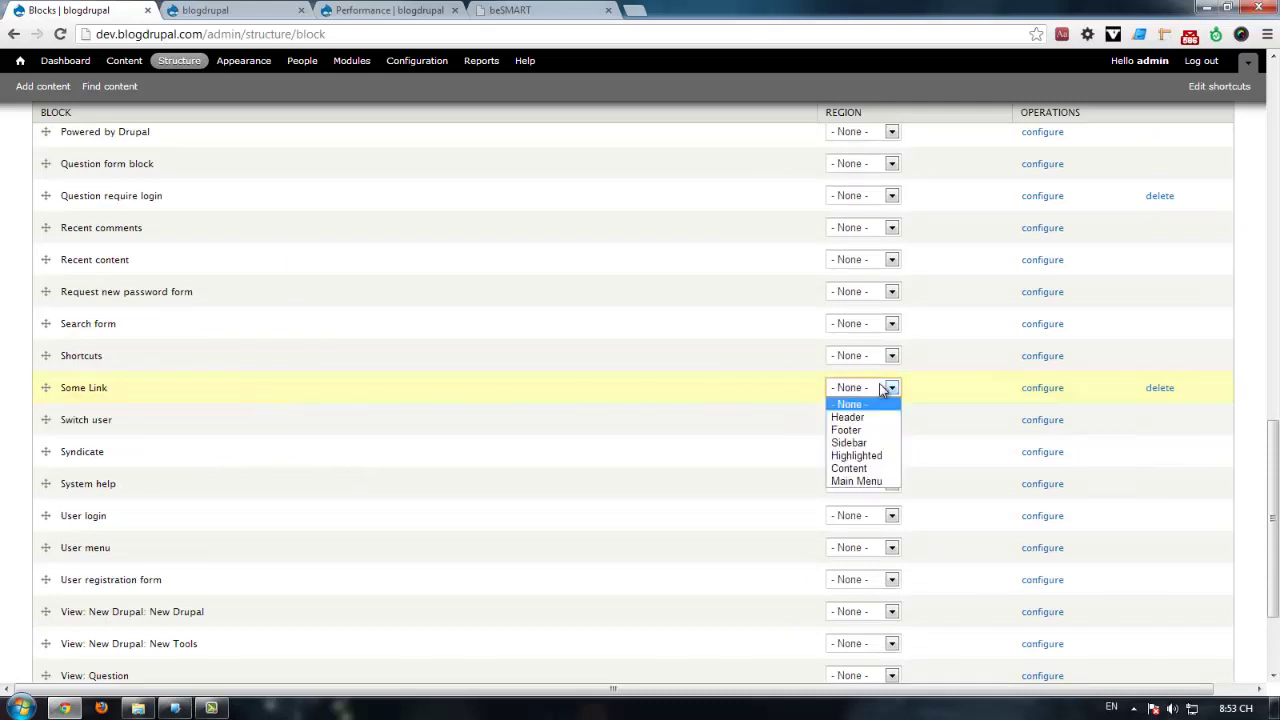
click(870, 451)
scroll(377, 417, down, 2)
click(95, 618)
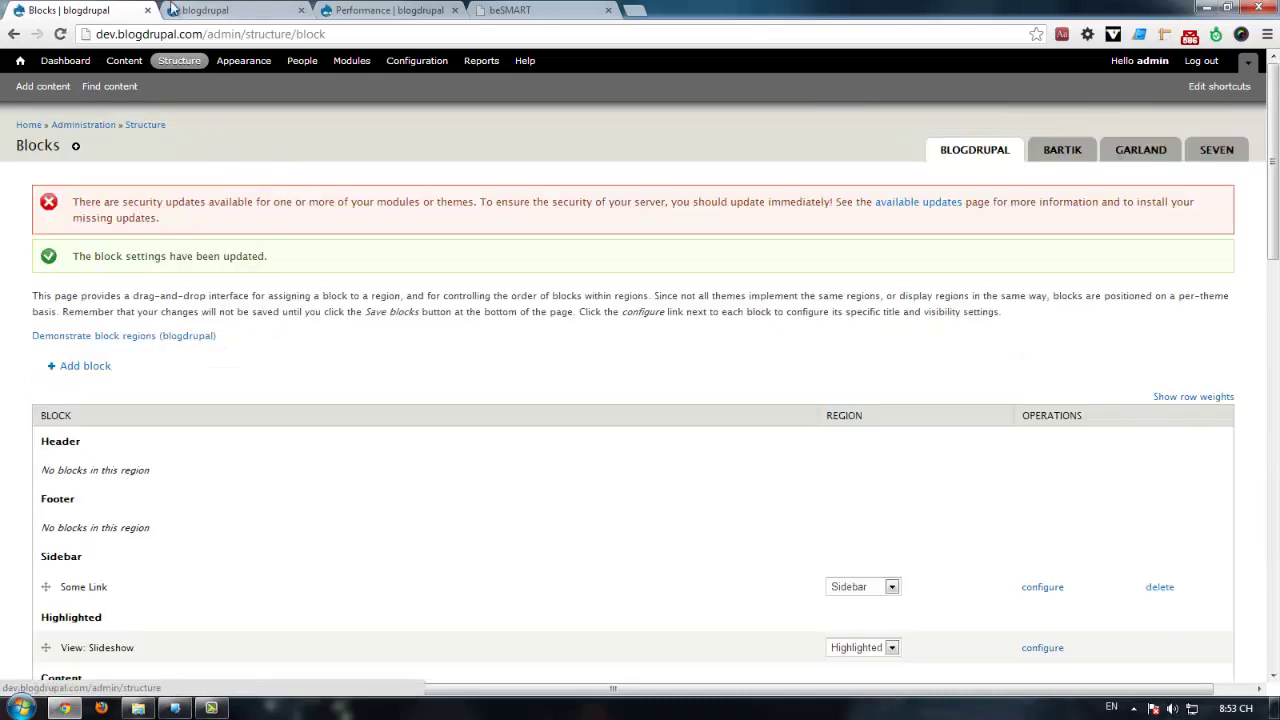
click(230, 10)
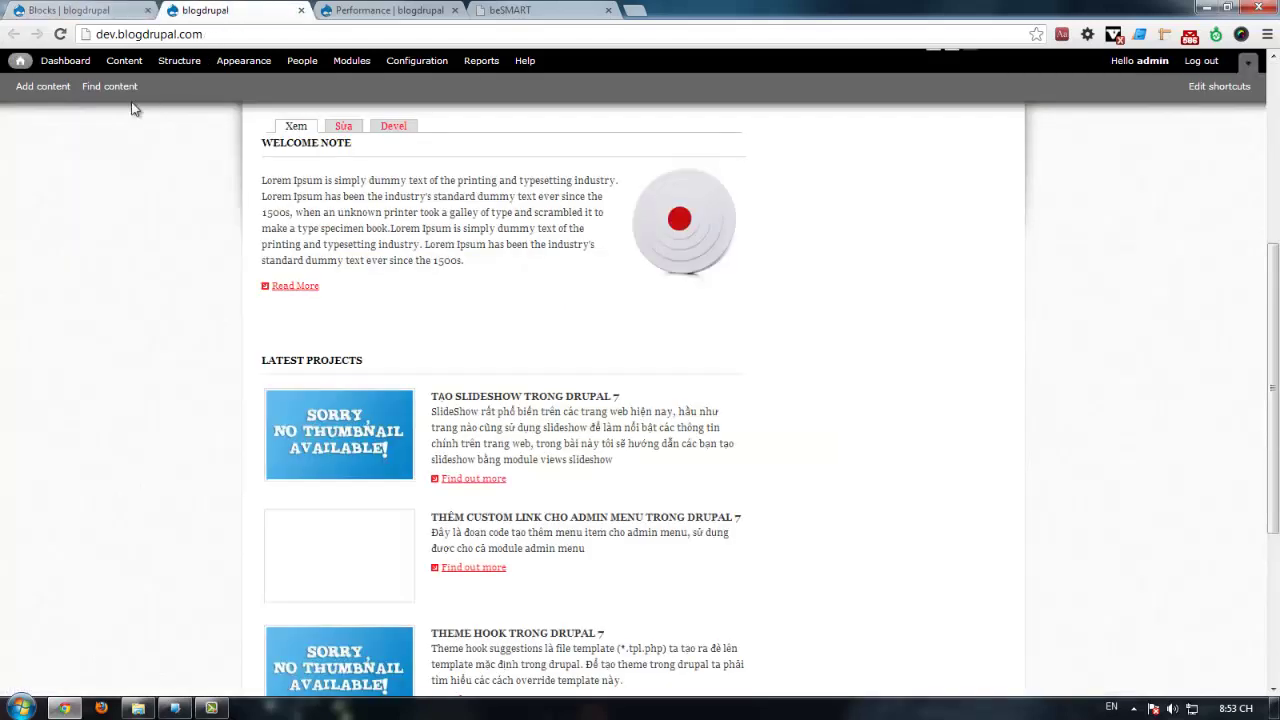
Step: Reload the front page and compare it with the beSMART template, closing DevTools
key(F5)
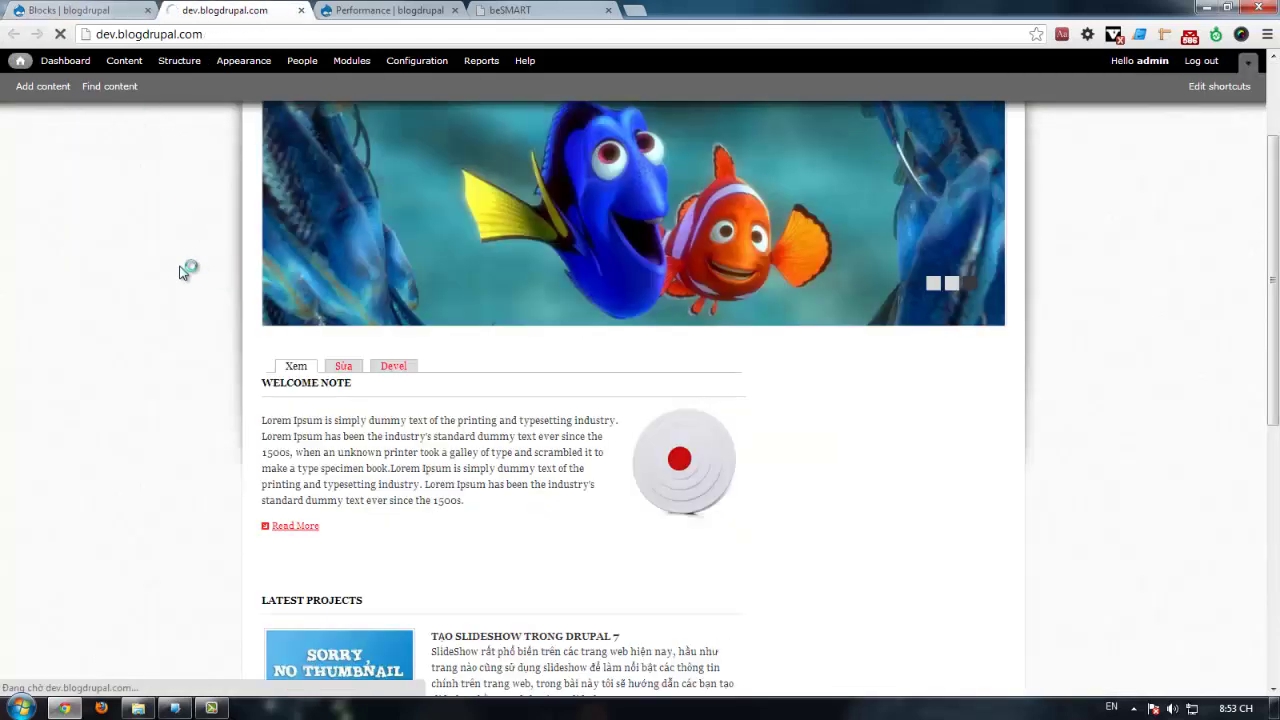
scroll(160, 300, down, 2)
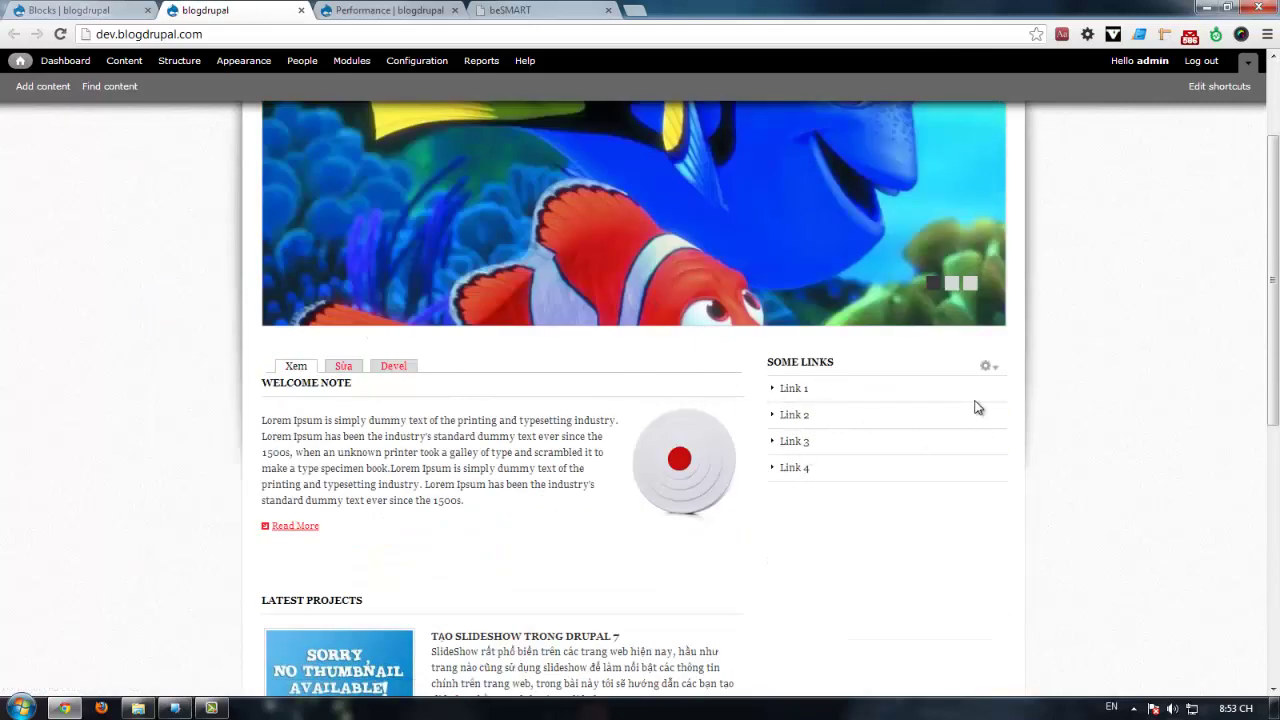
click(530, 10)
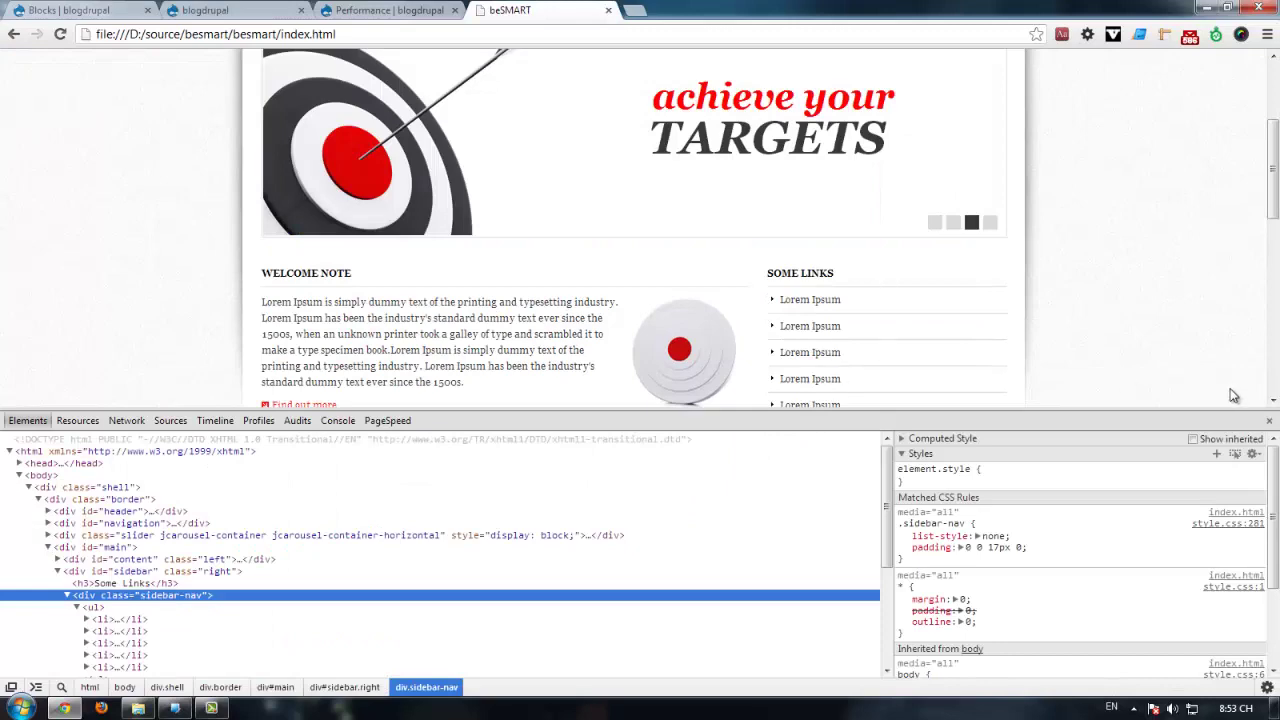
click(1271, 421)
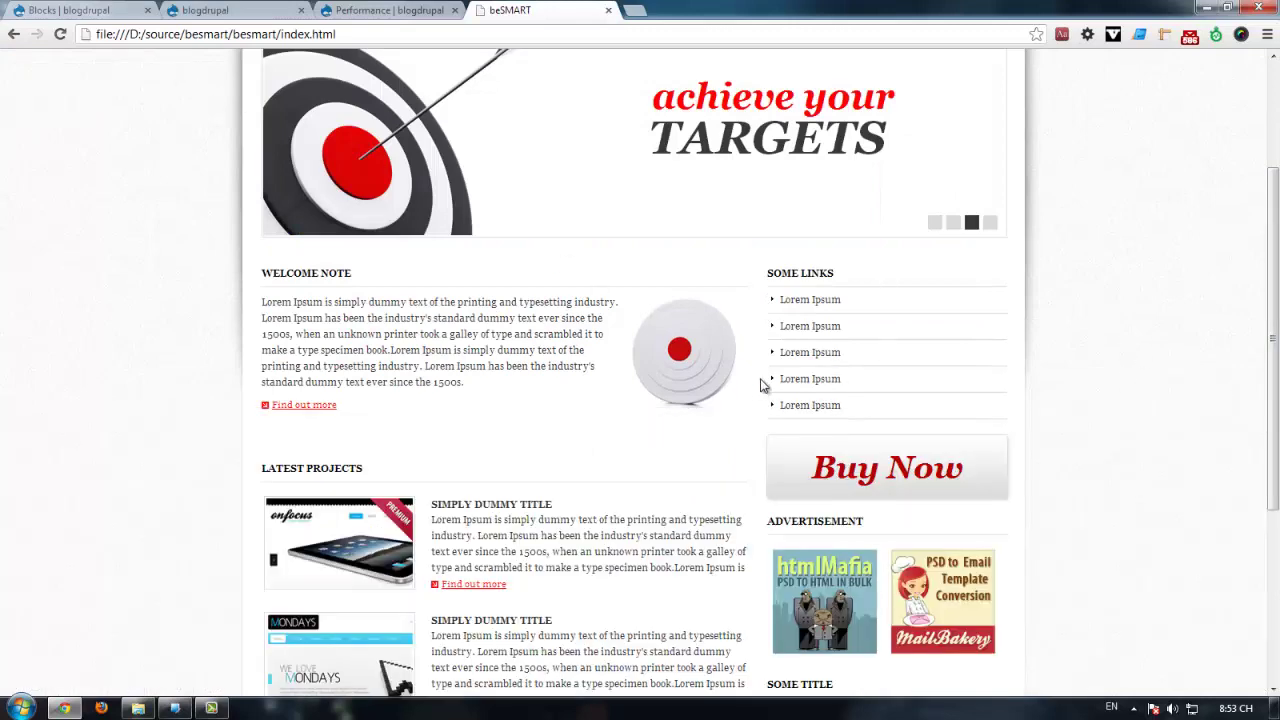
scroll(782, 377, up, 3)
Step: Check the front page's Some Links sidebar against beSMART, then open Structure in a new tab
click(80, 10)
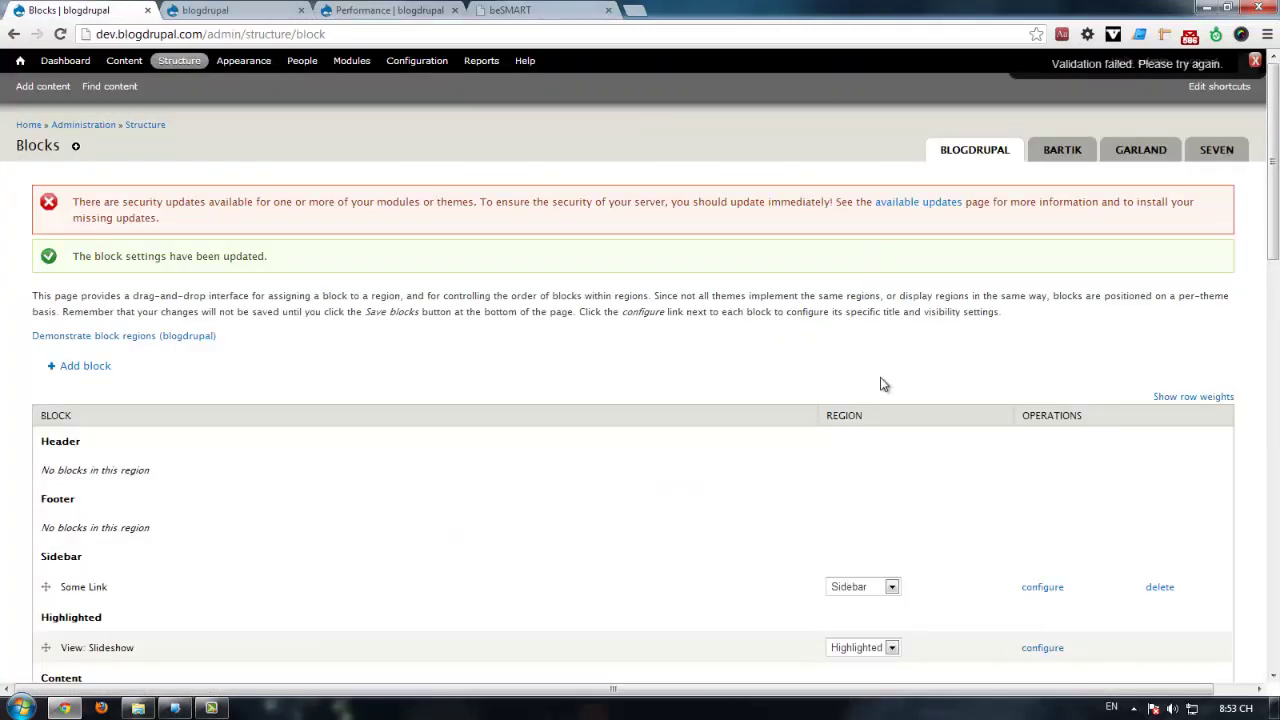
key(ctrl+Tab)
scroll(900, 300, down, 2)
scroll(838, 362, up, 3)
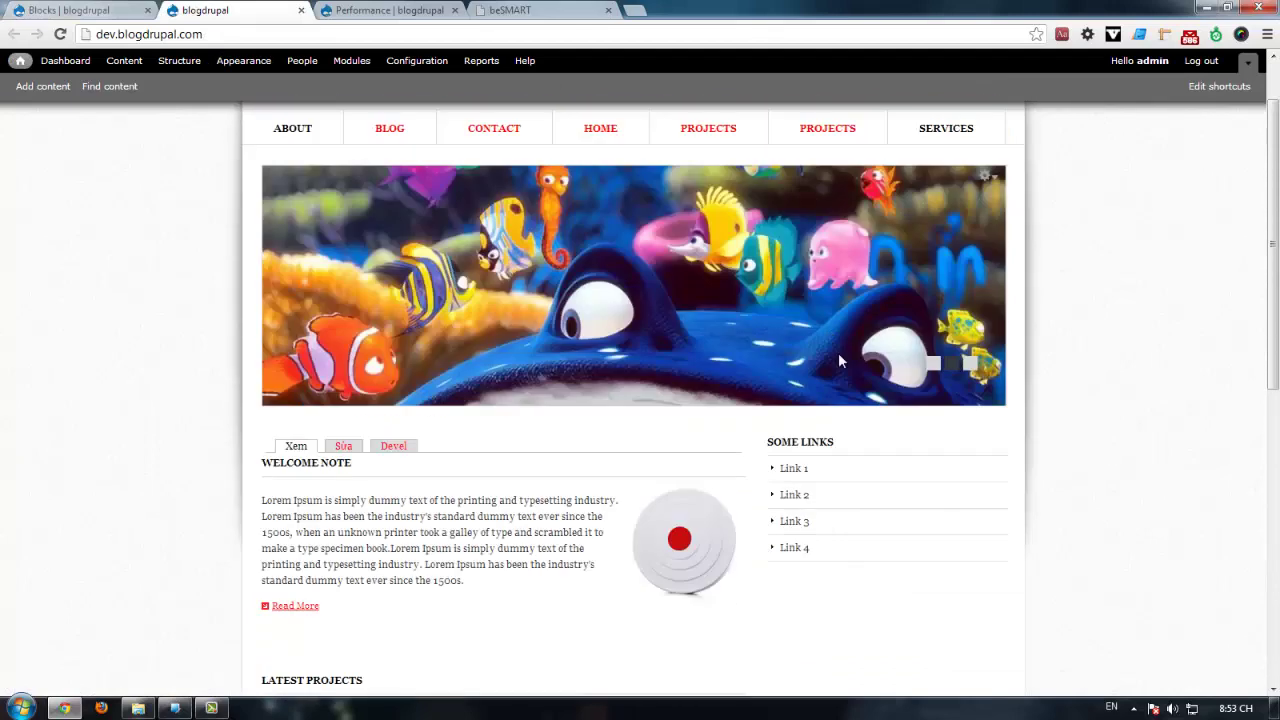
key(ctrl+Tab)
key(ctrl+Tab)
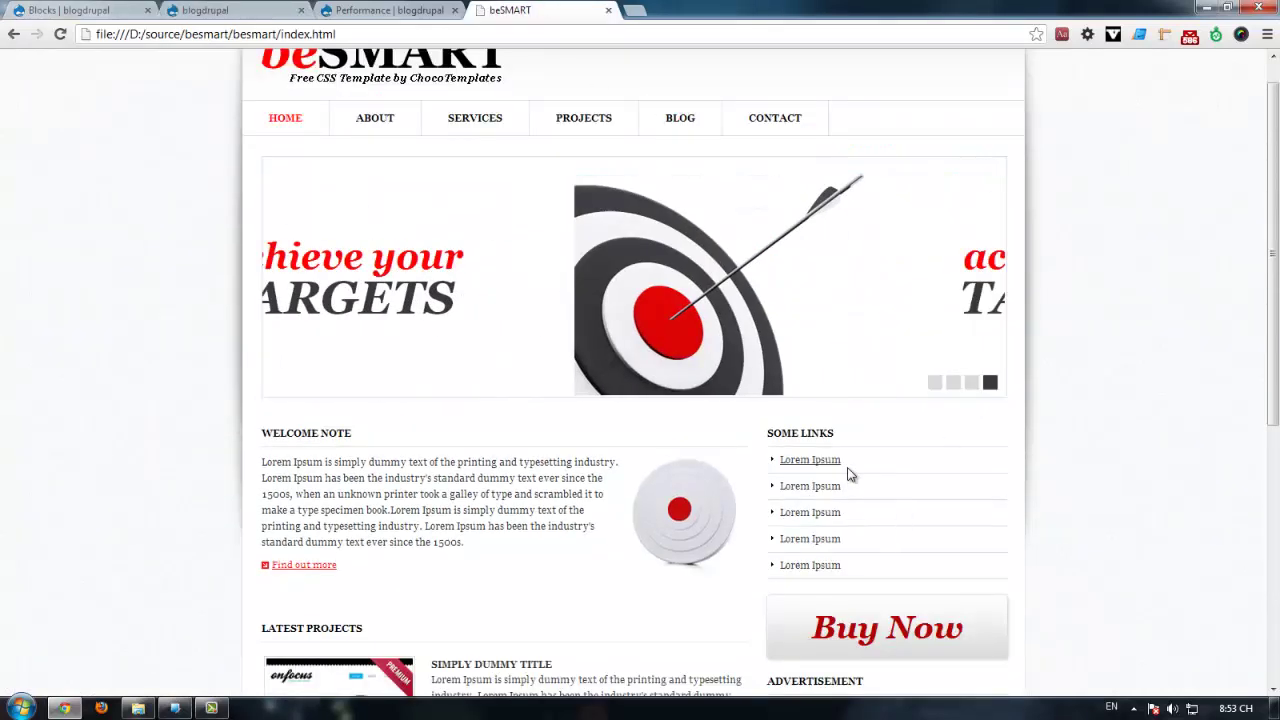
key(ctrl+shift+Tab)
key(ctrl+shift+Tab)
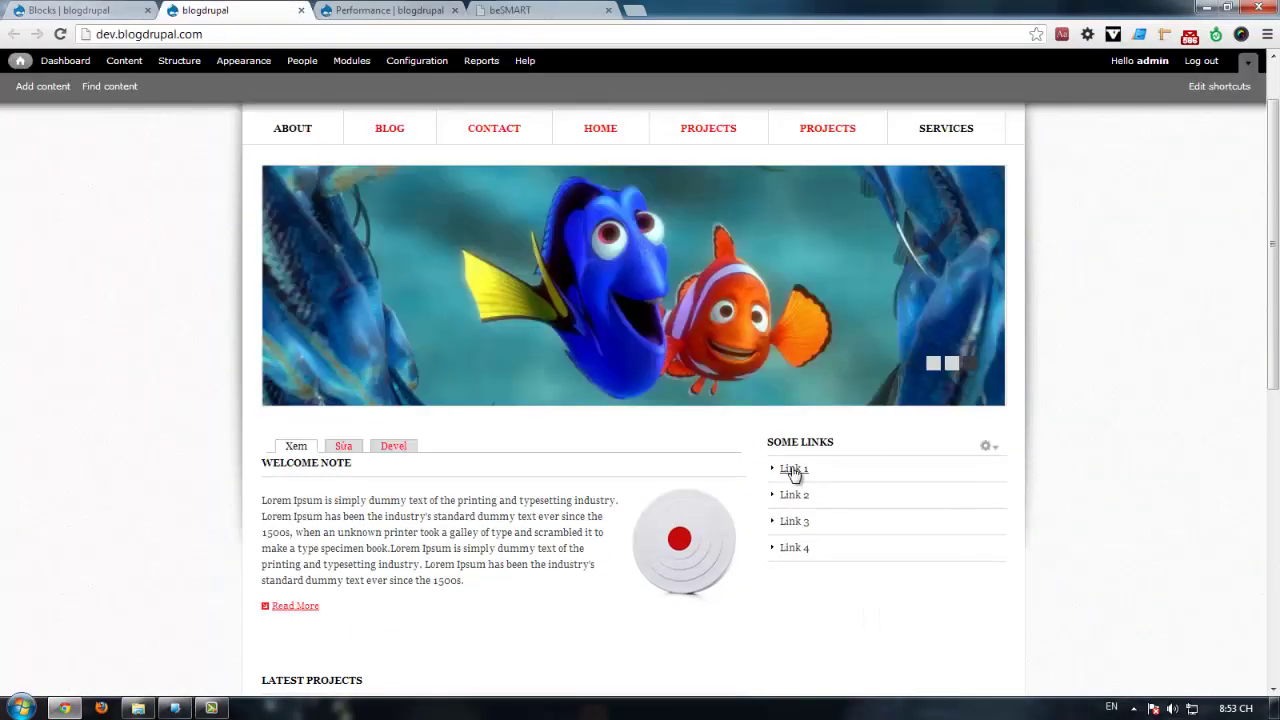
scroll(888, 415, down, 1)
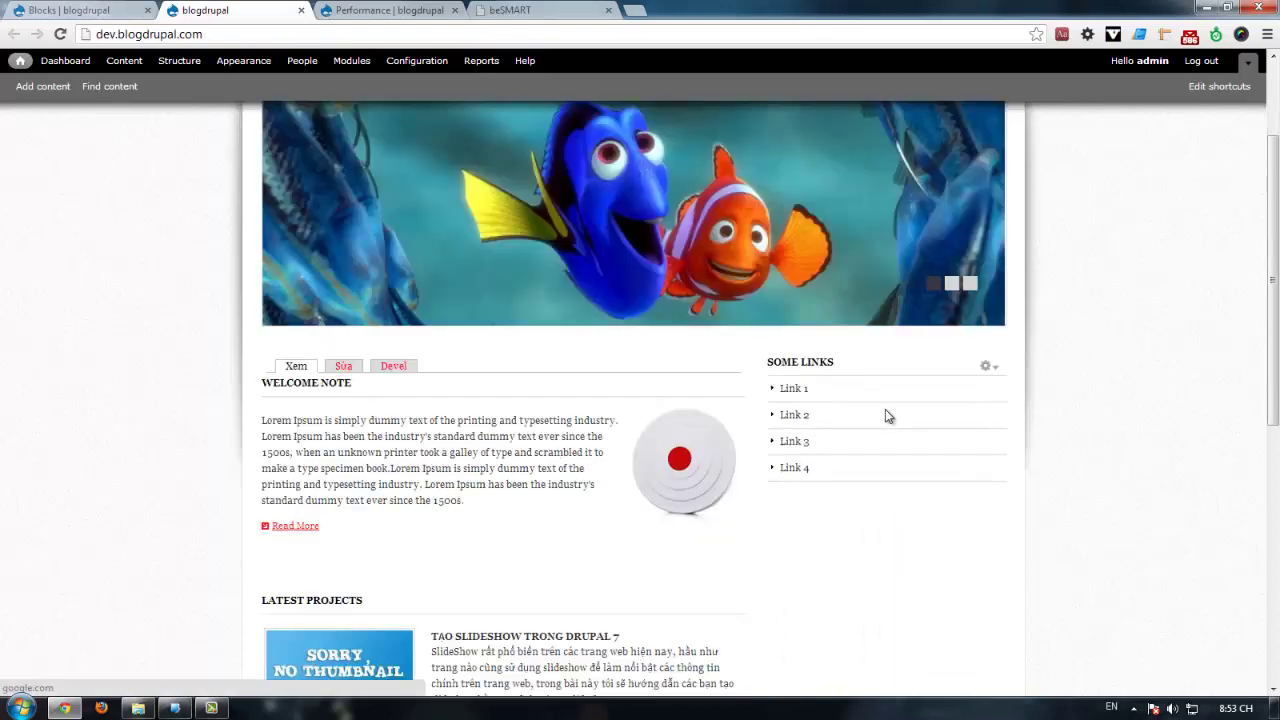
scroll(888, 415, down, 1)
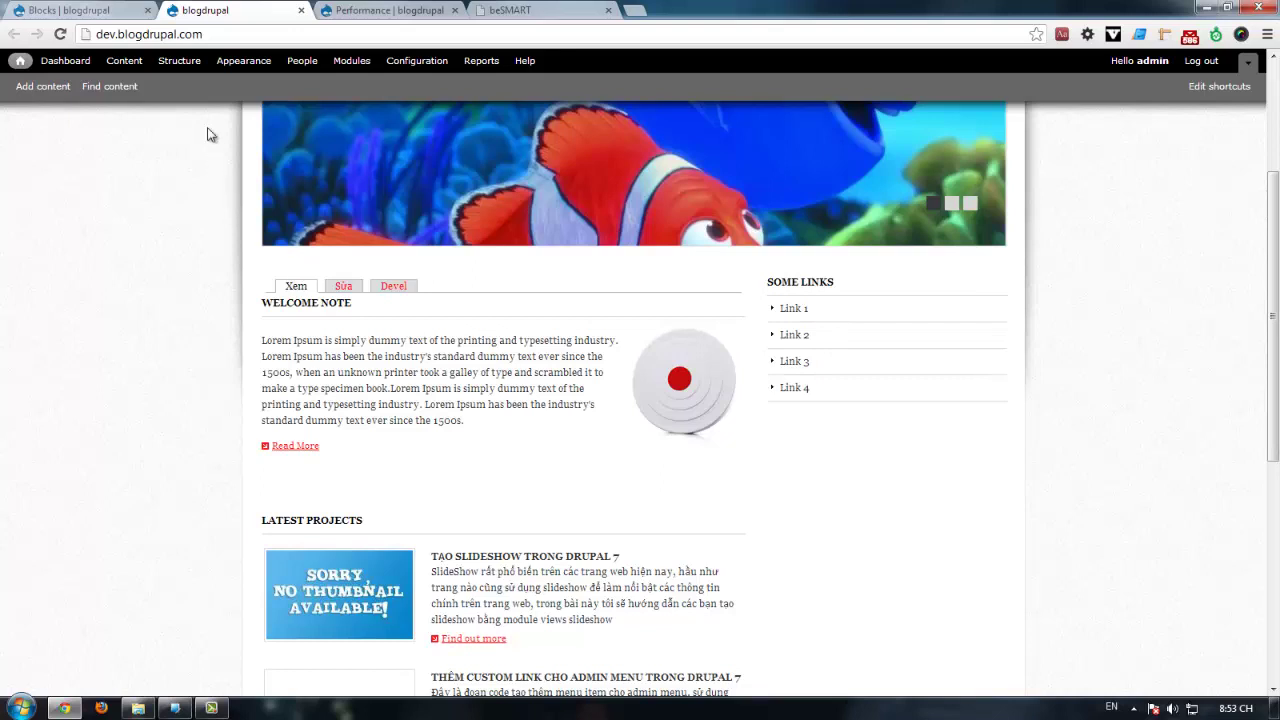
click(177, 60)
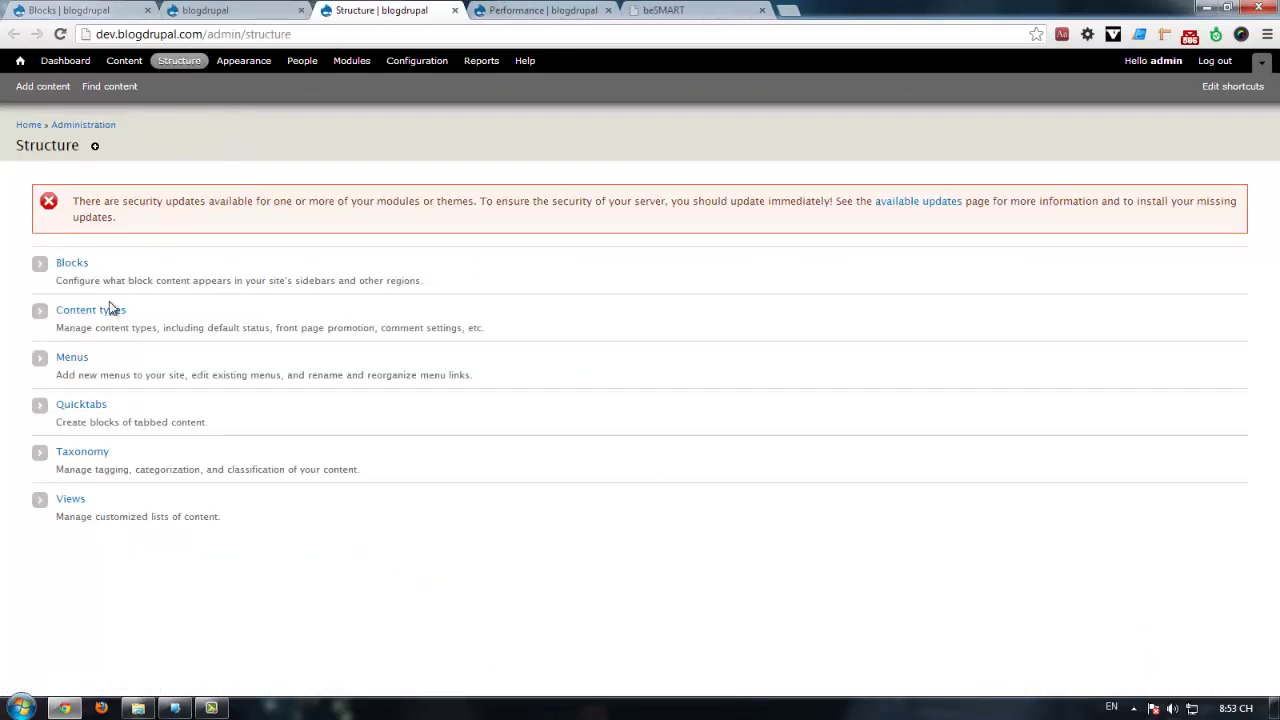
Step: View the Navigation menu's link list under Structure > Menus, then return to Blocks
click(80, 360)
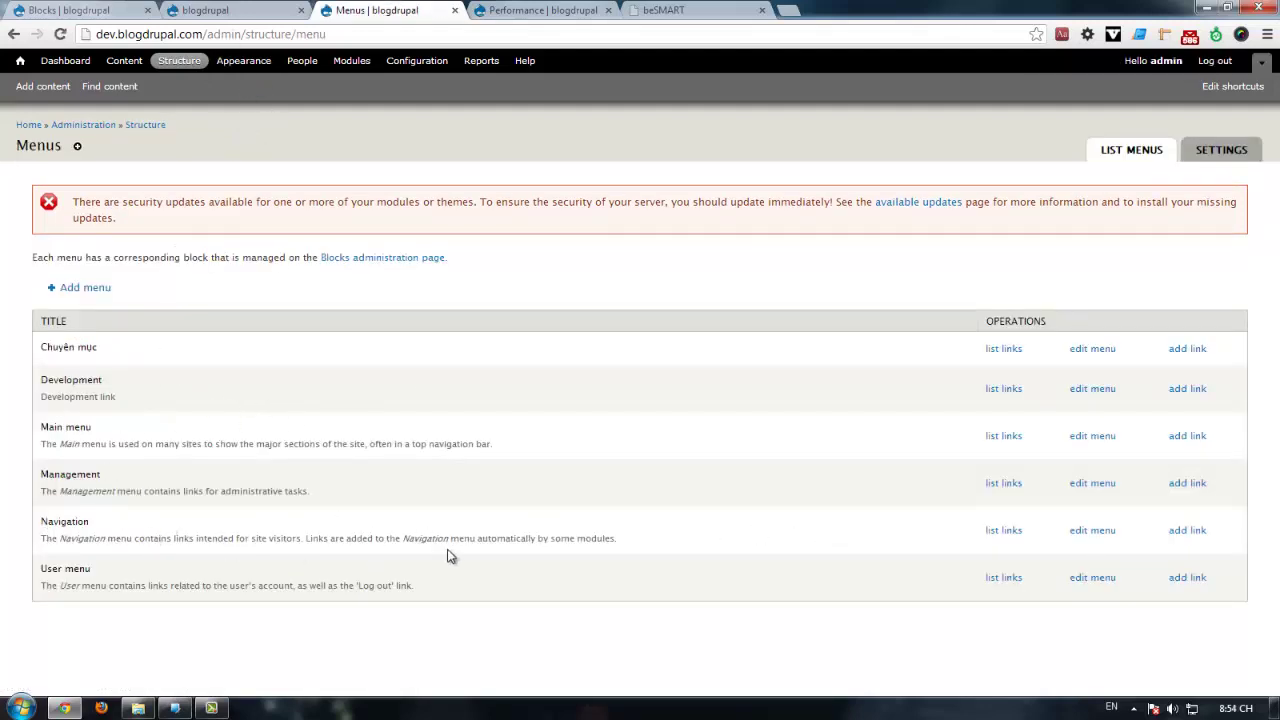
click(1003, 530)
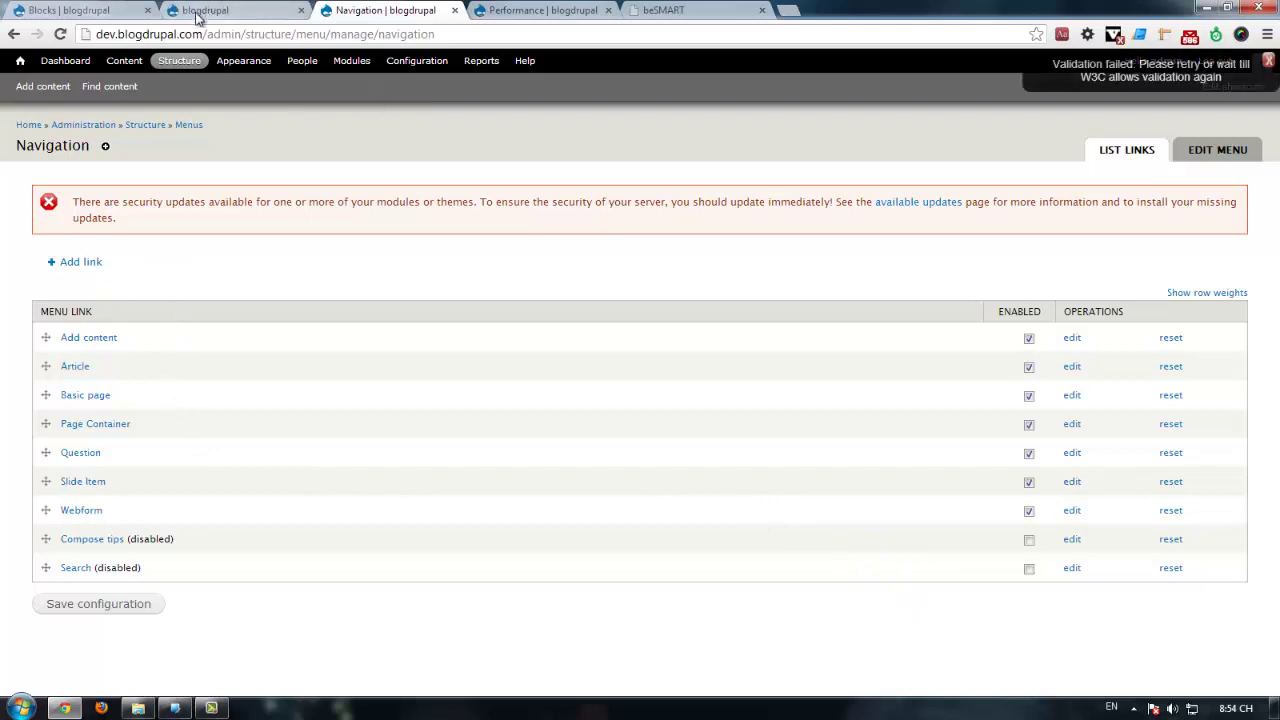
click(70, 10)
Step: Move the Navigation block into the Sidebar region and save the blocks
scroll(246, 330, down, 7)
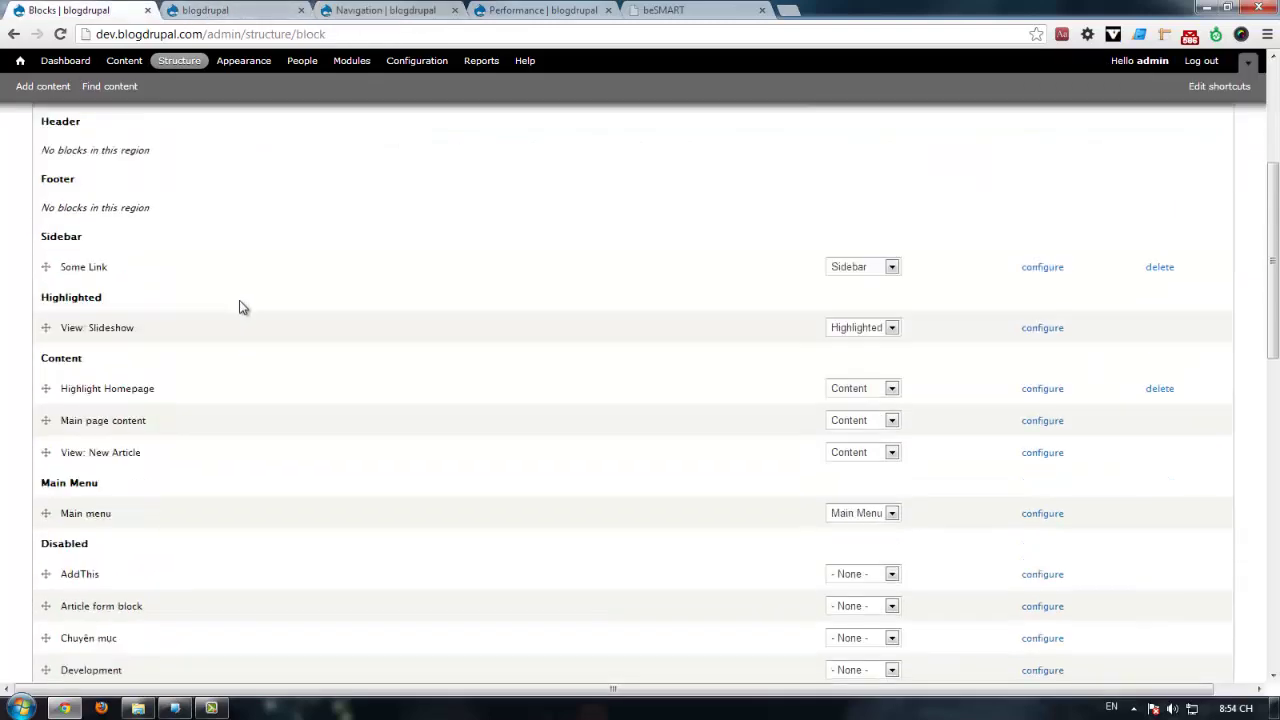
scroll(262, 310, down, 1)
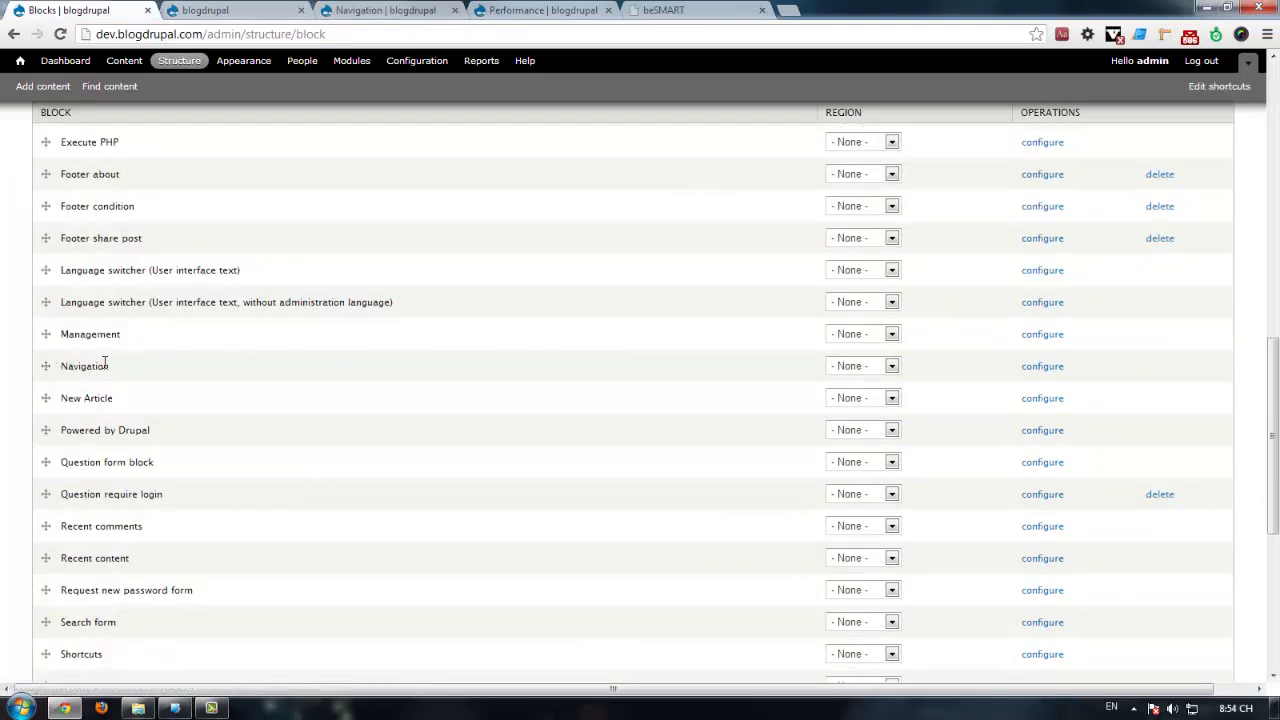
drag(85, 366, 63, 370)
click(852, 368)
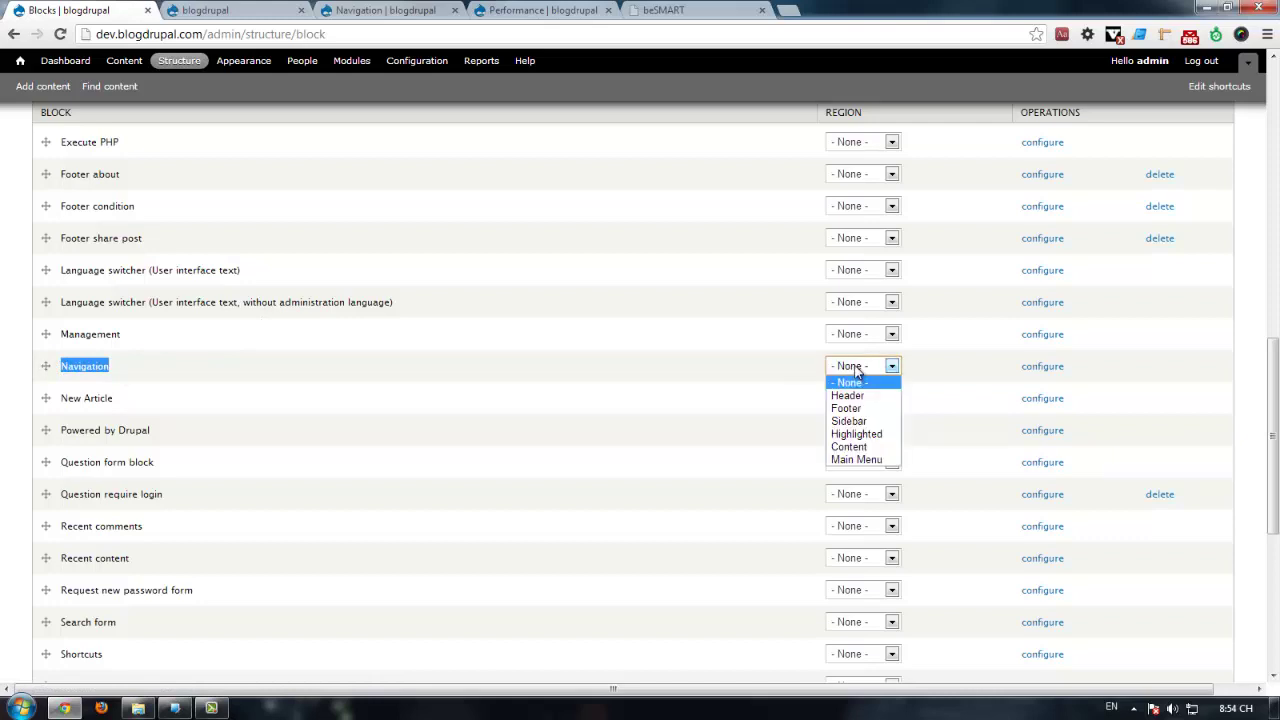
click(856, 421)
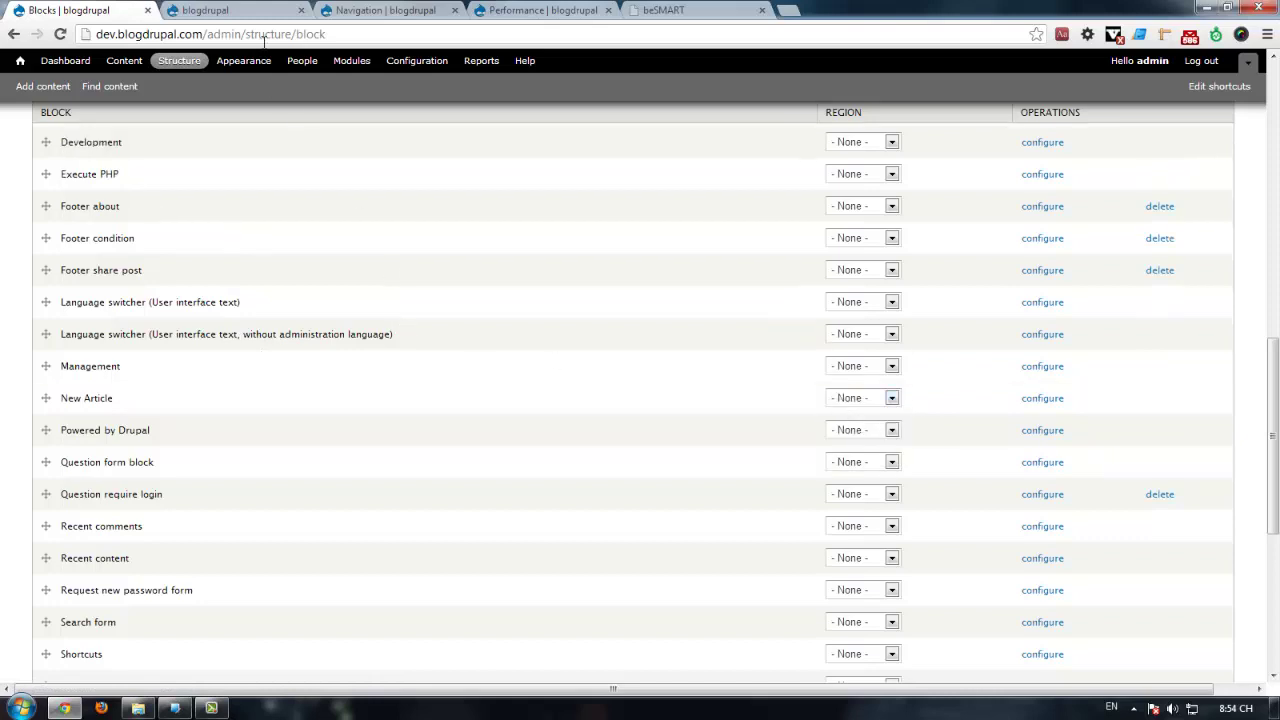
scroll(100, 500, down, 5)
click(79, 618)
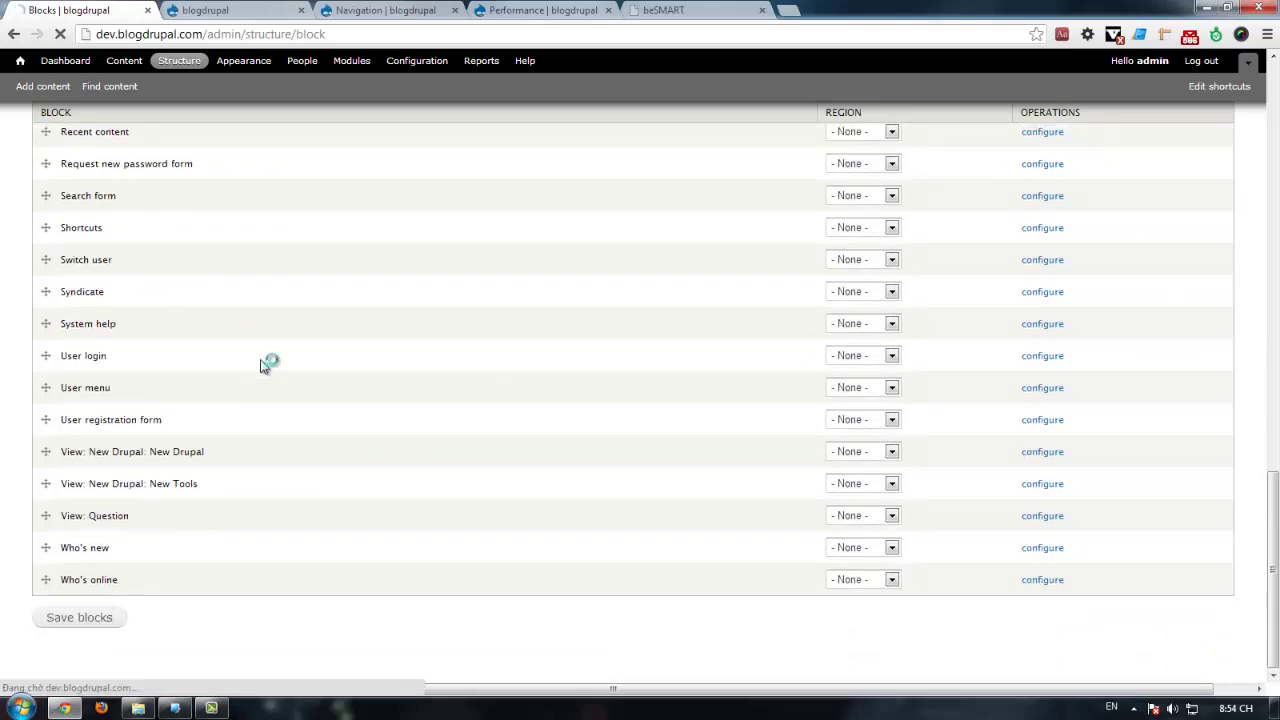
scroll(248, 305, up, 10)
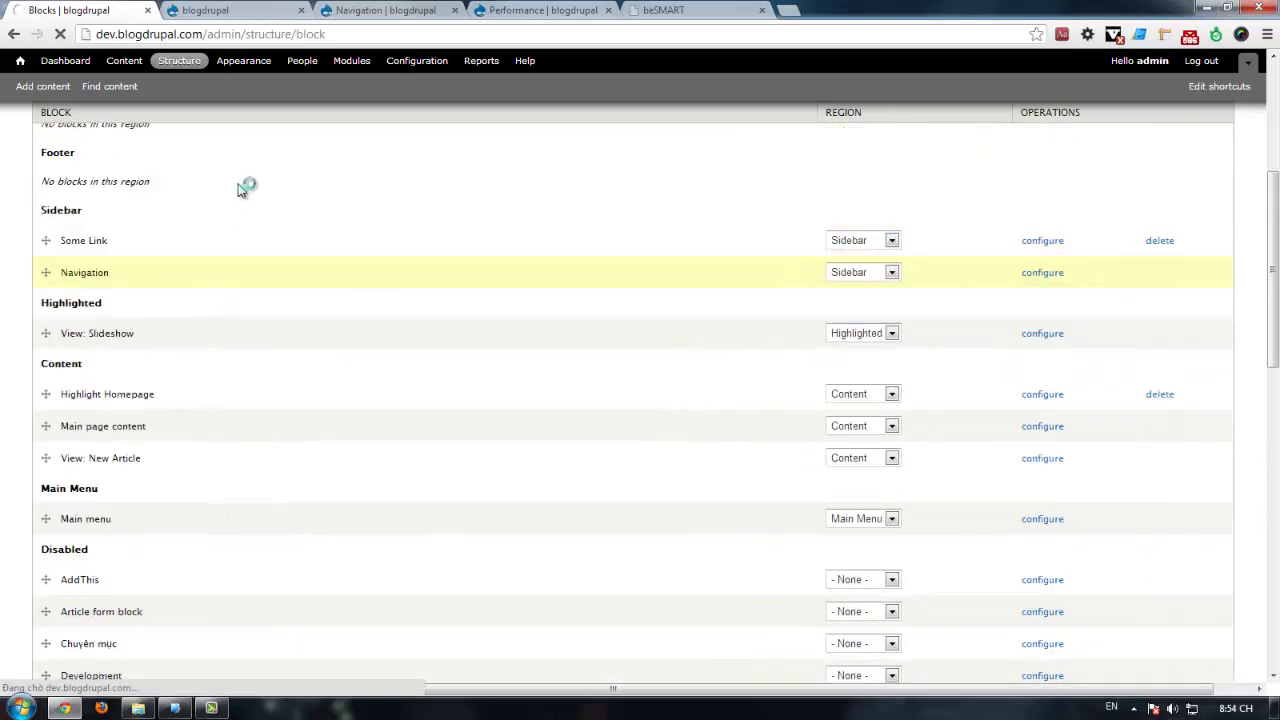
Step: Reload the front page and confirm the Điều hướng block appears under Some Links
click(250, 10)
key(F5)
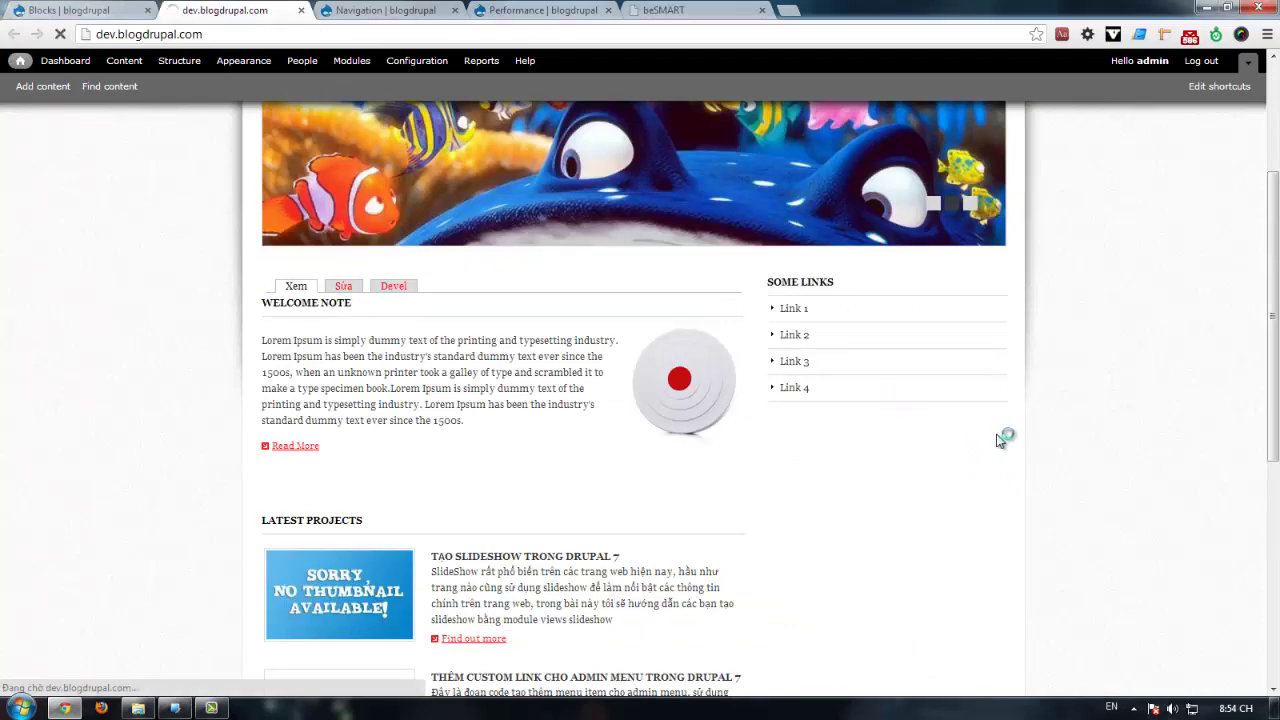
scroll(1080, 386, down, 3)
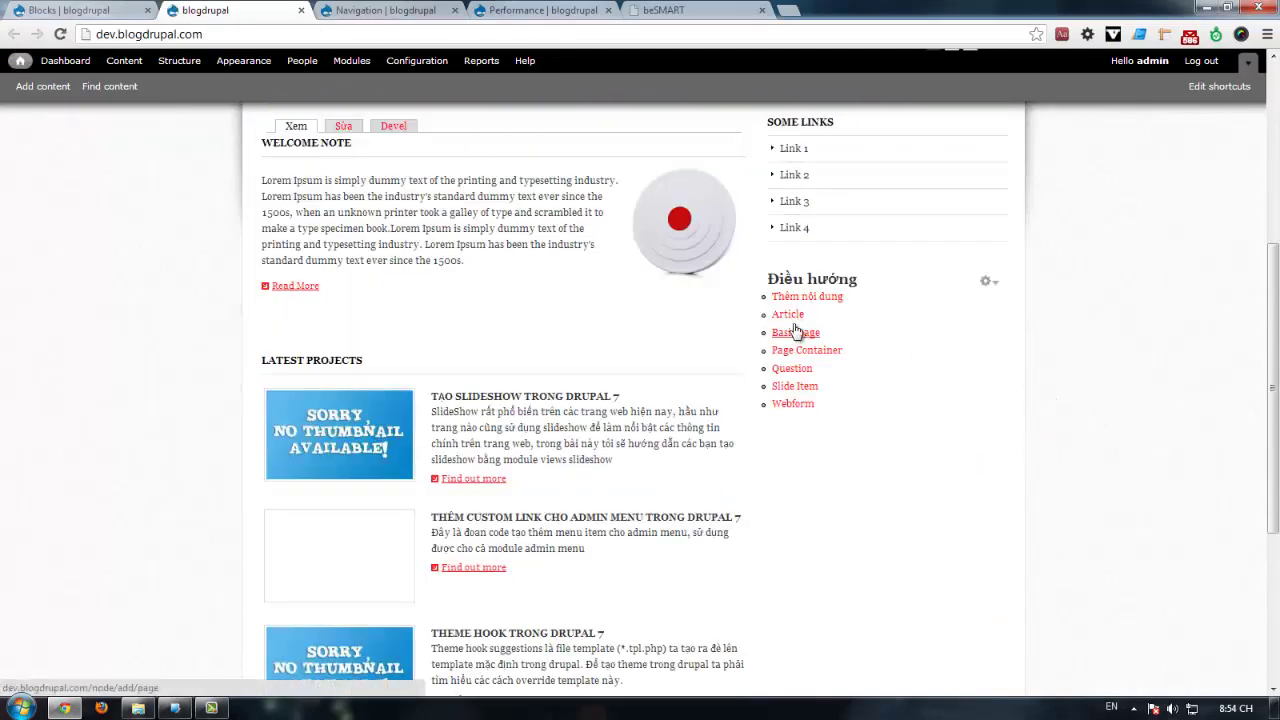
click(383, 10)
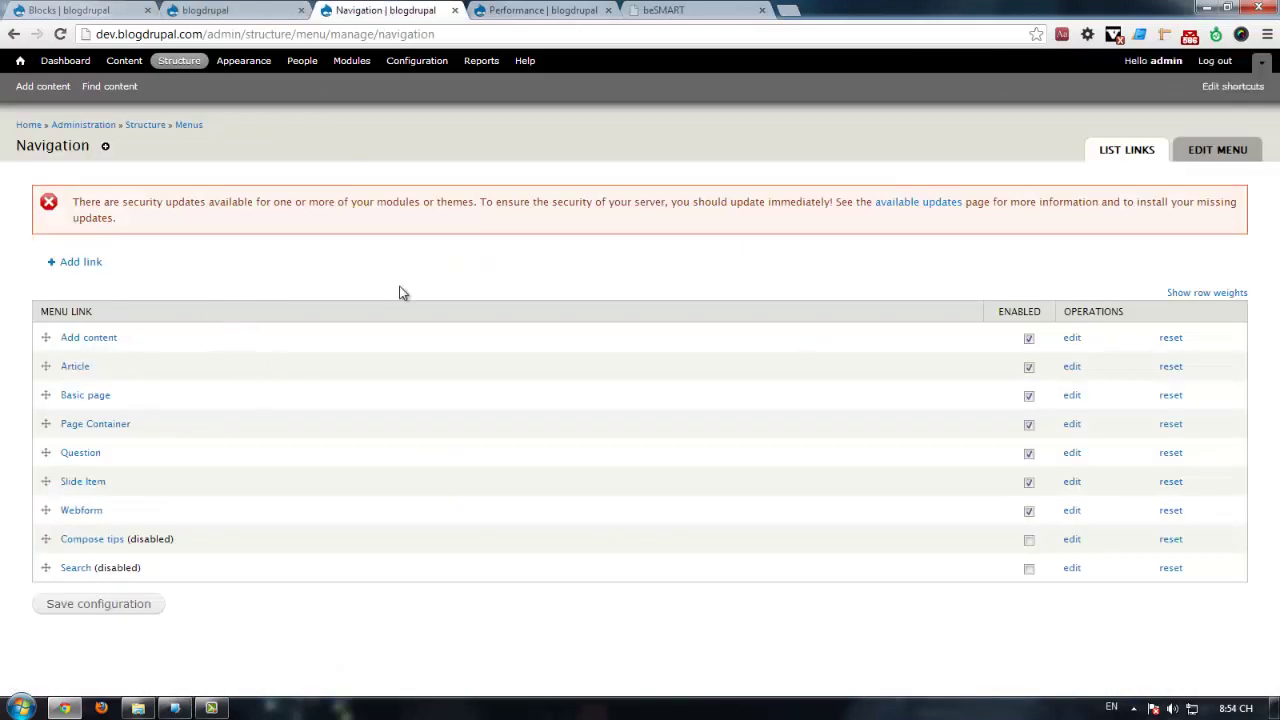
click(193, 10)
click(405, 10)
click(218, 9)
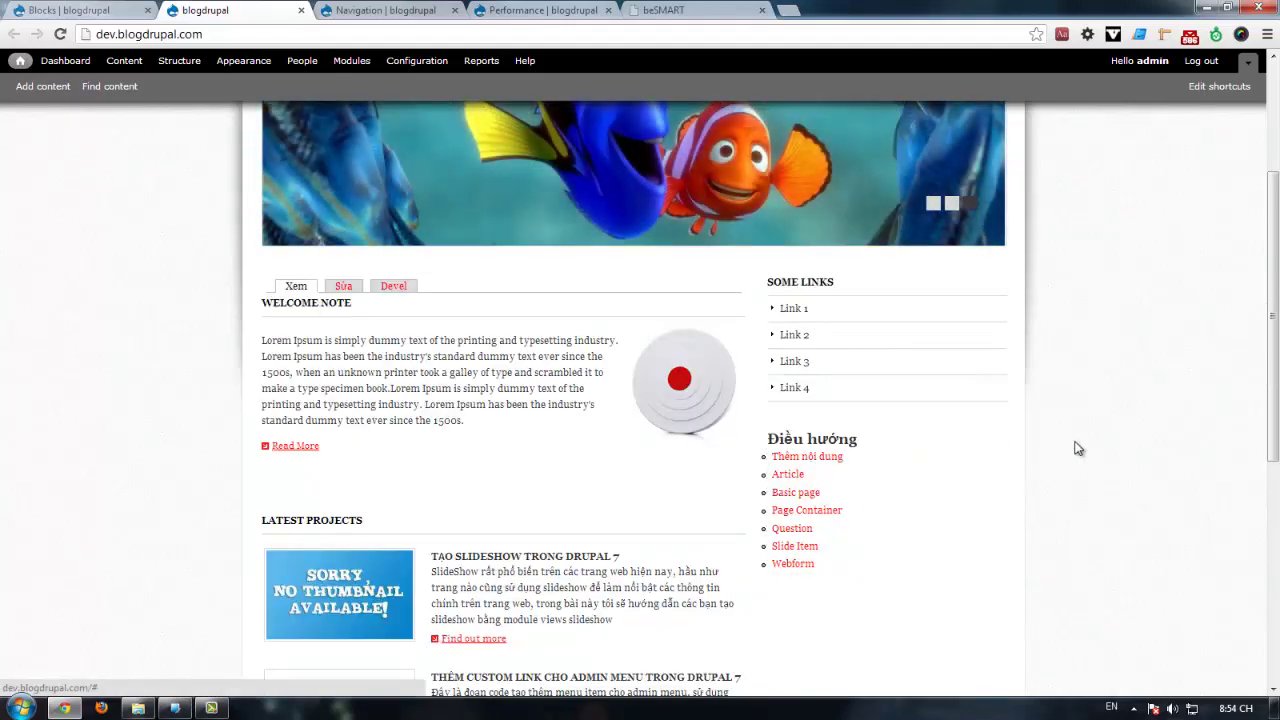
scroll(1048, 435, down, 1)
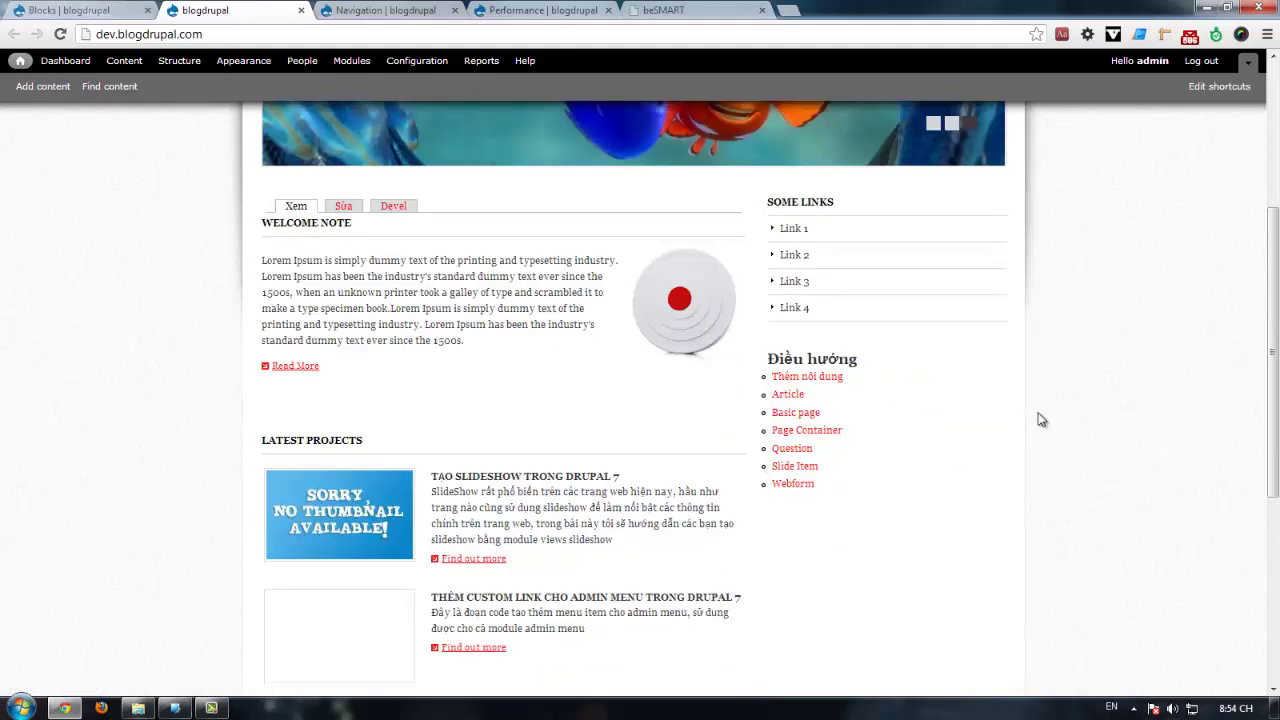
Step: Inspect the list-item markup of the Navigation block's Thêm nội dung link
click(988, 365)
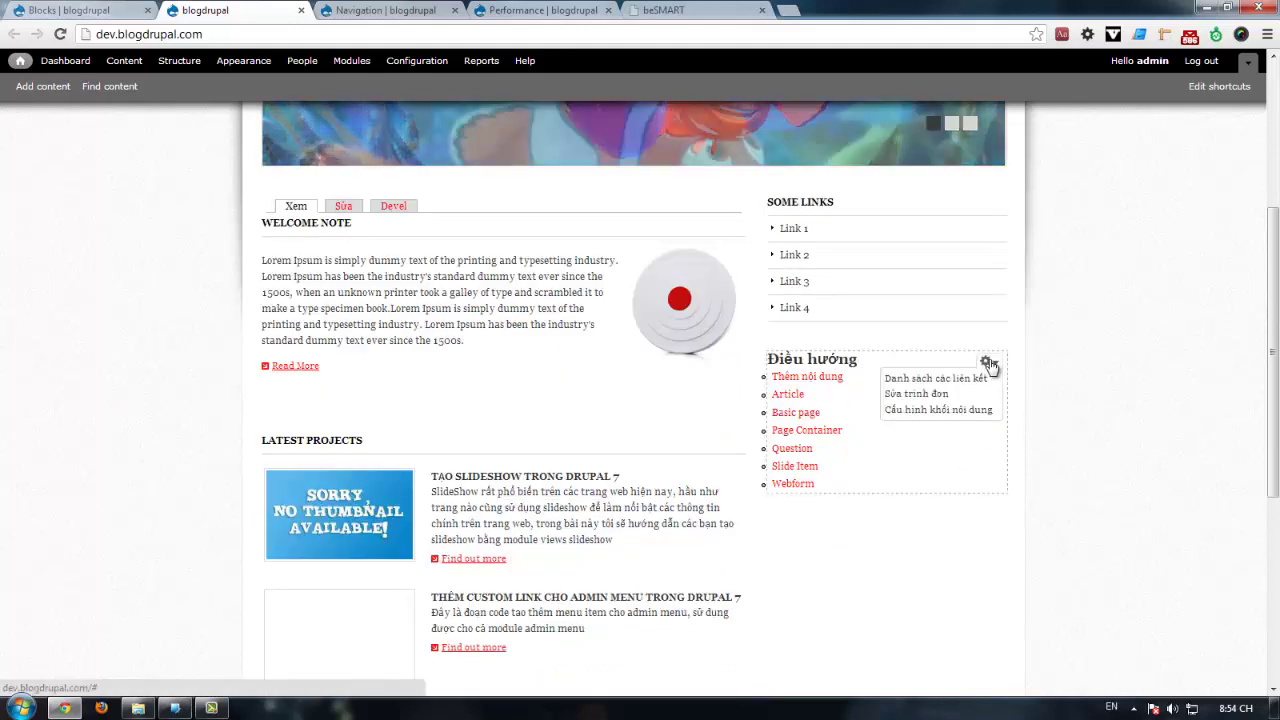
scroll(975, 380, down, 2)
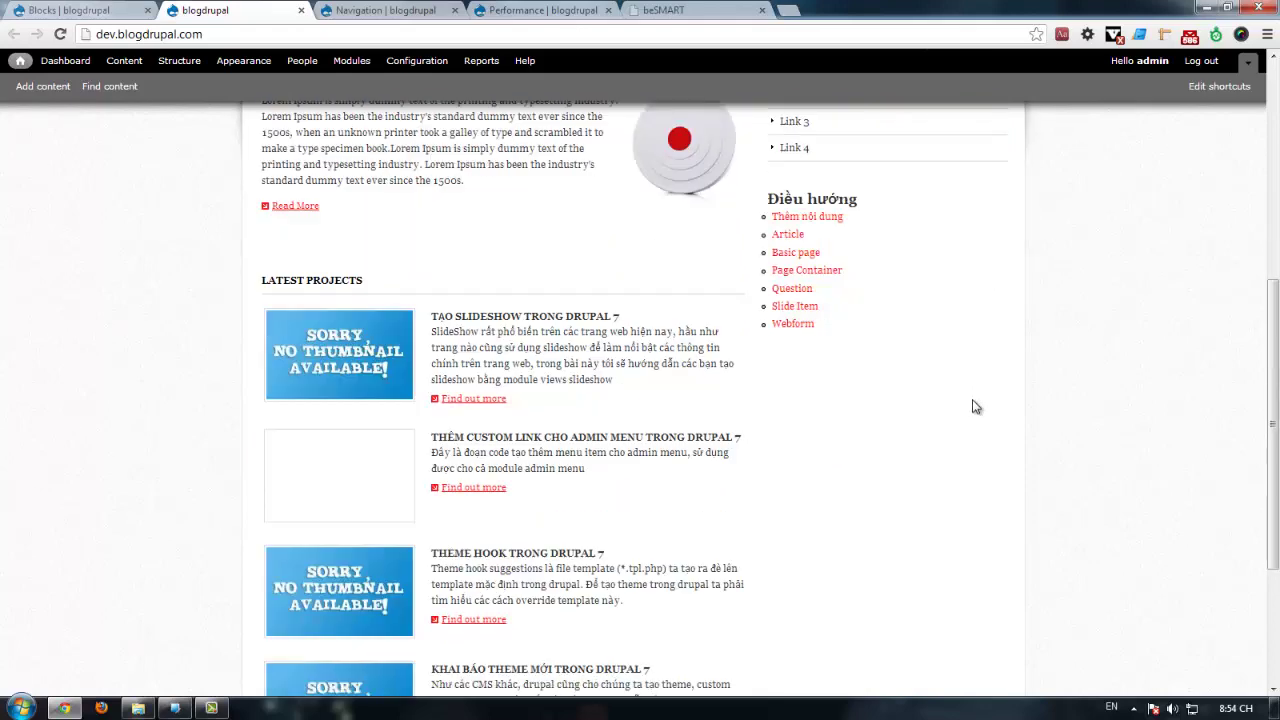
scroll(971, 406, up, 3)
scroll(960, 423, down, 2)
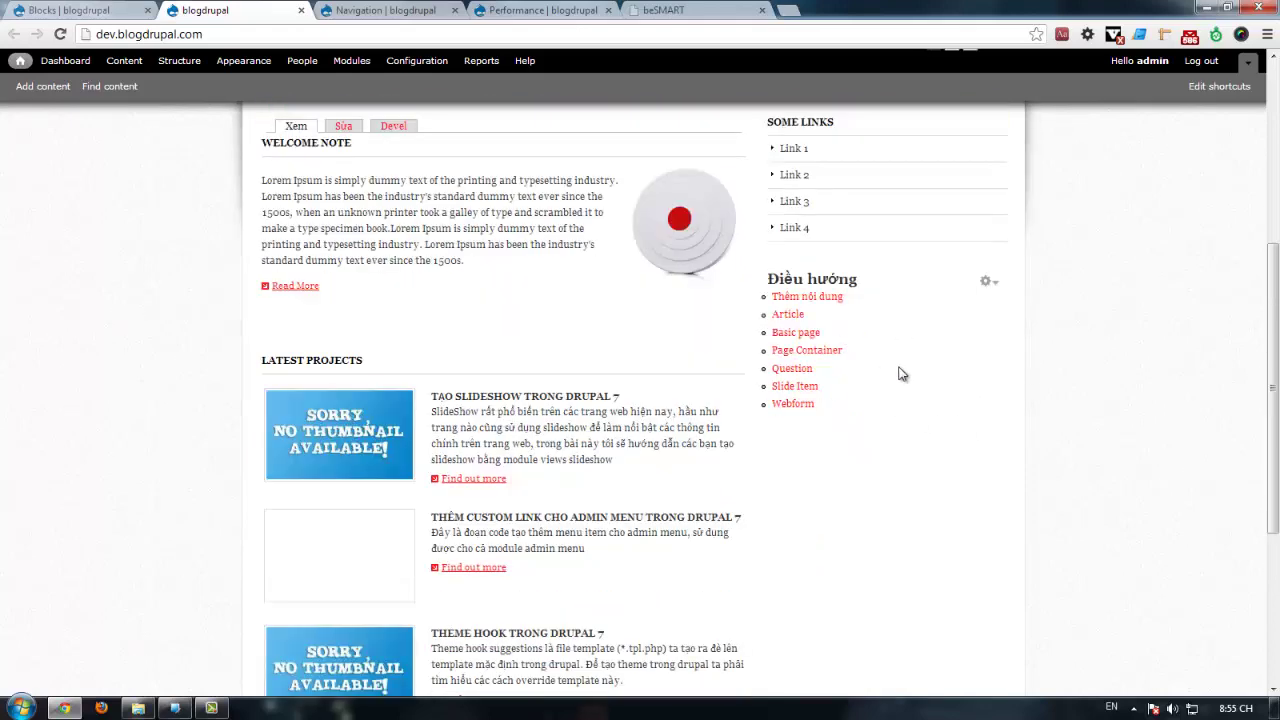
click(986, 282)
right_click(822, 300)
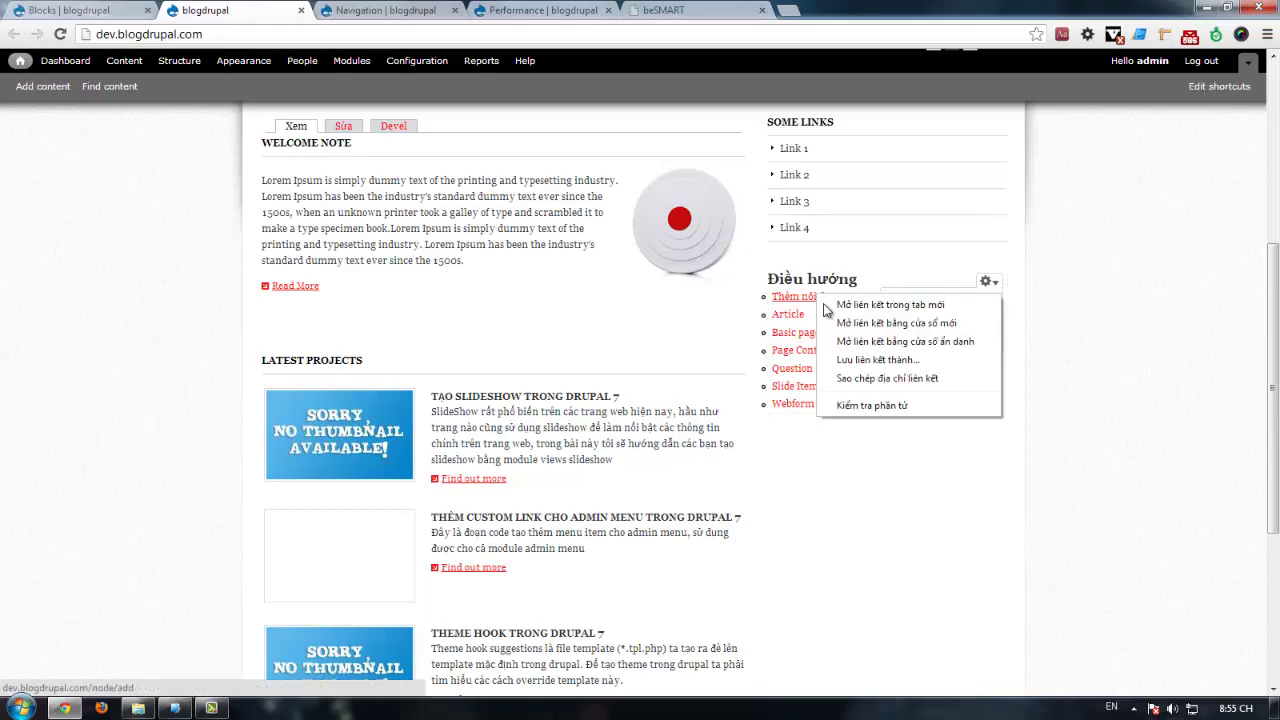
click(877, 405)
click(116, 647)
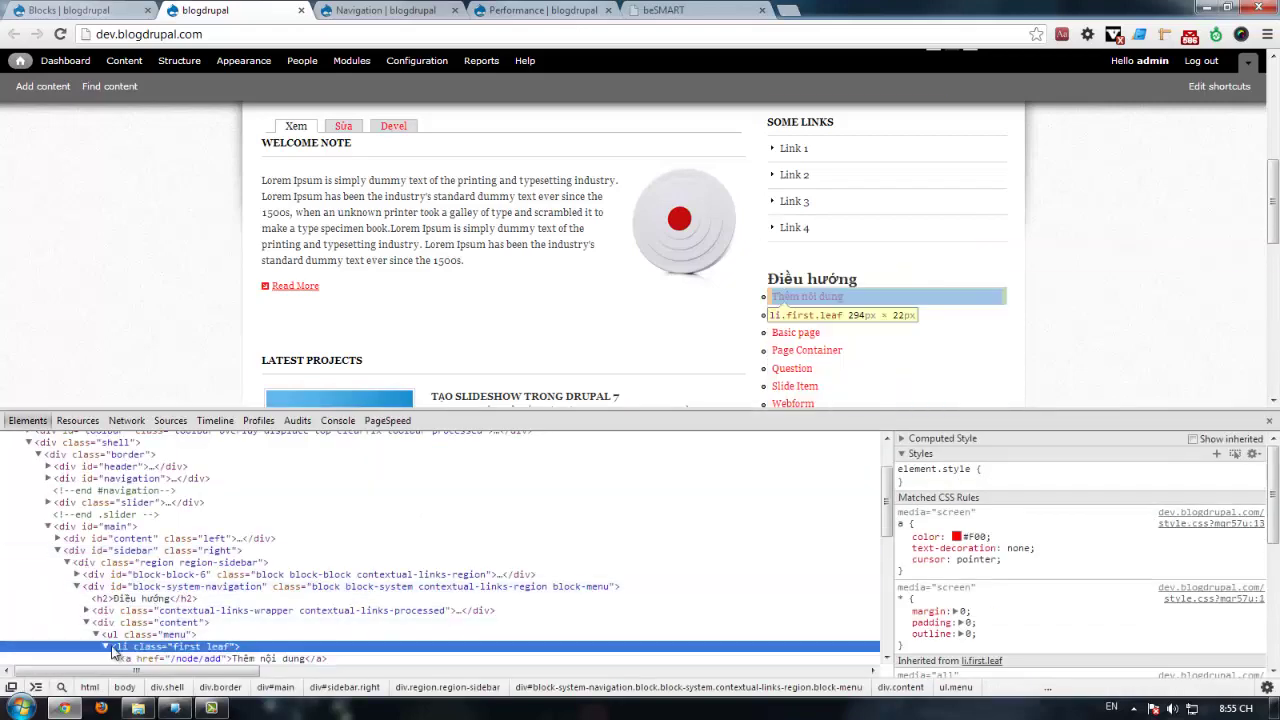
click(107, 647)
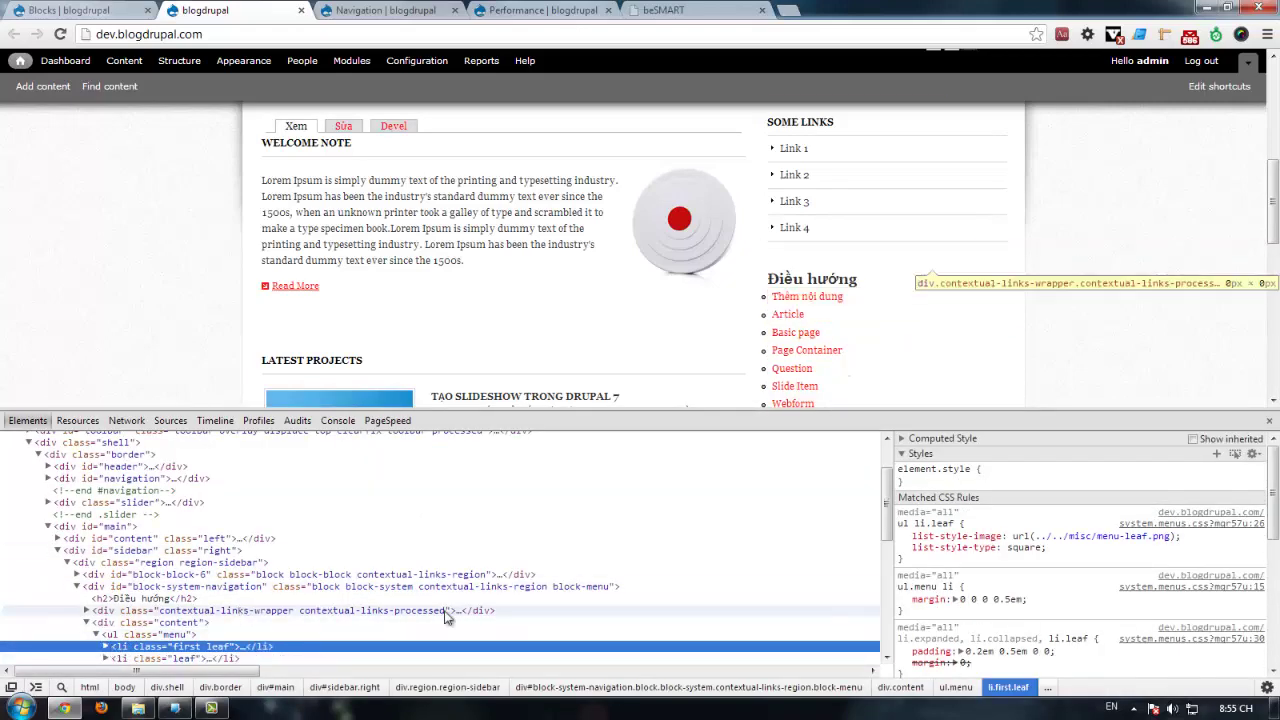
click(1269, 421)
Step: Look over the beSMART ADVERTISEMENT section with its two ad images, then return to Blocks
key(ctrl+5)
scroll(680, 343, down, 3)
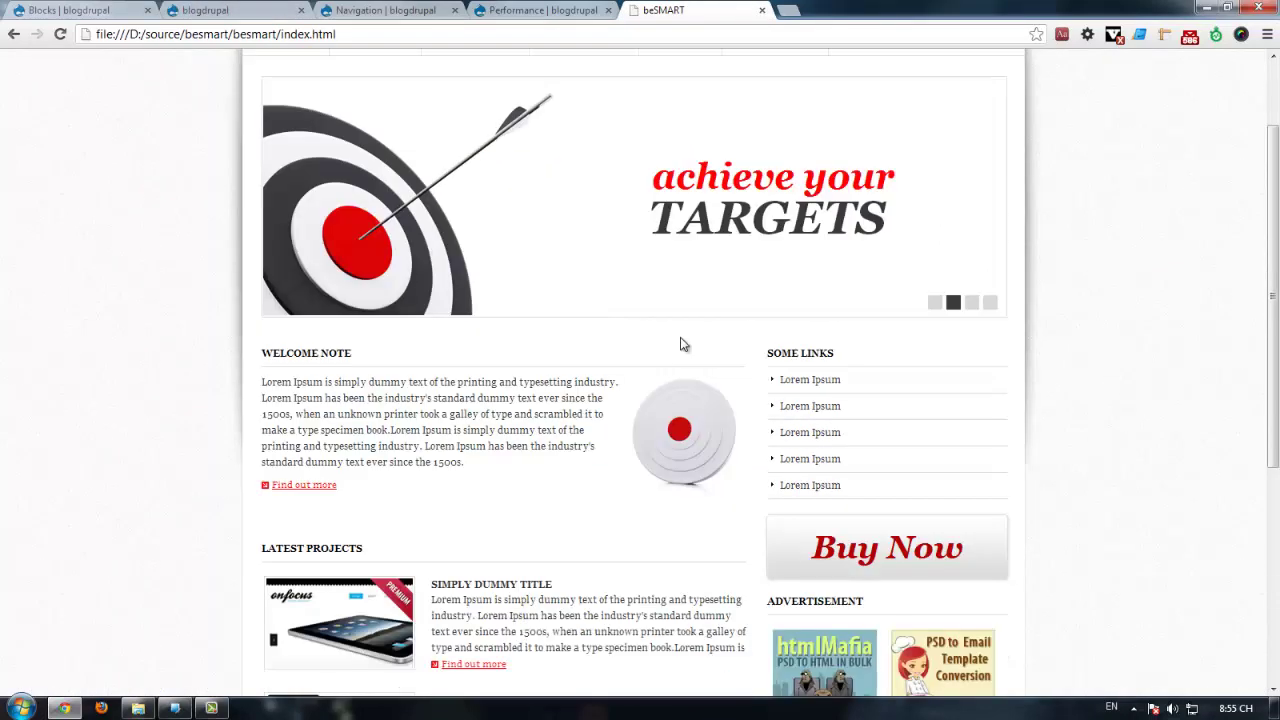
scroll(900, 388, down, 1)
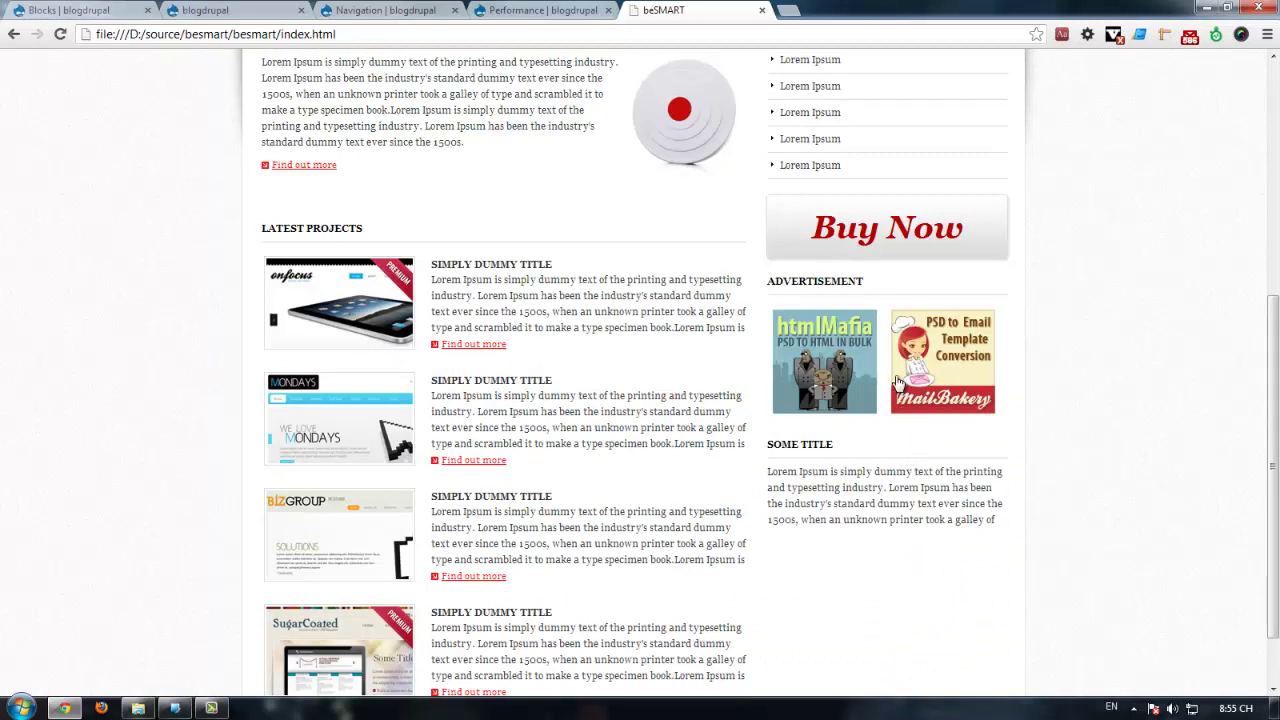
click(168, 14)
click(112, 10)
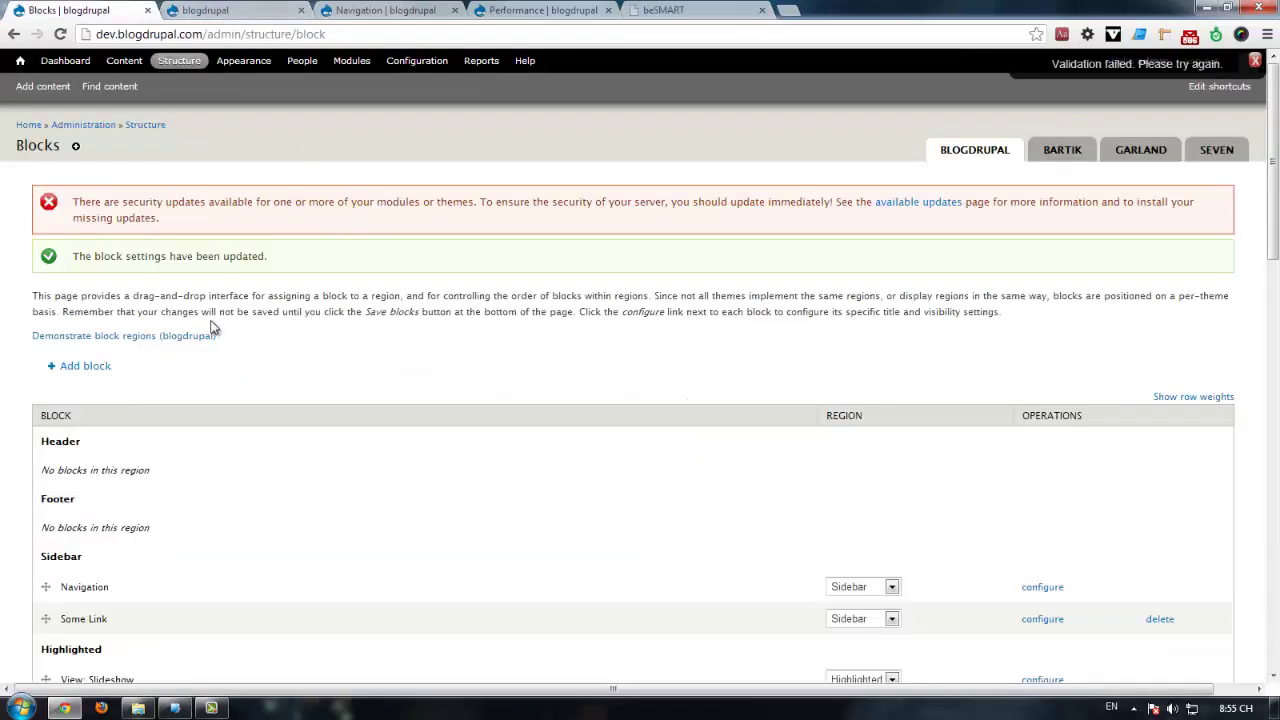
Step: Add a new custom block and set its Block title to <none>
click(88, 368)
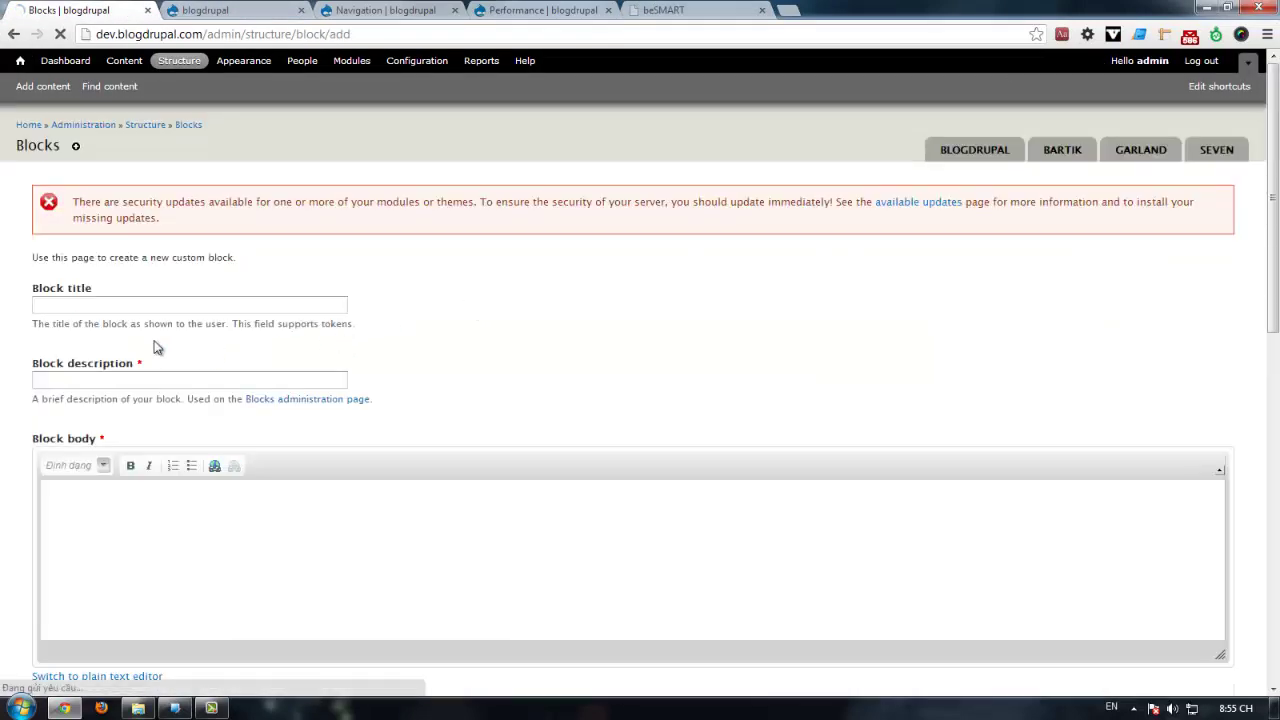
click(344, 305)
text(<n)
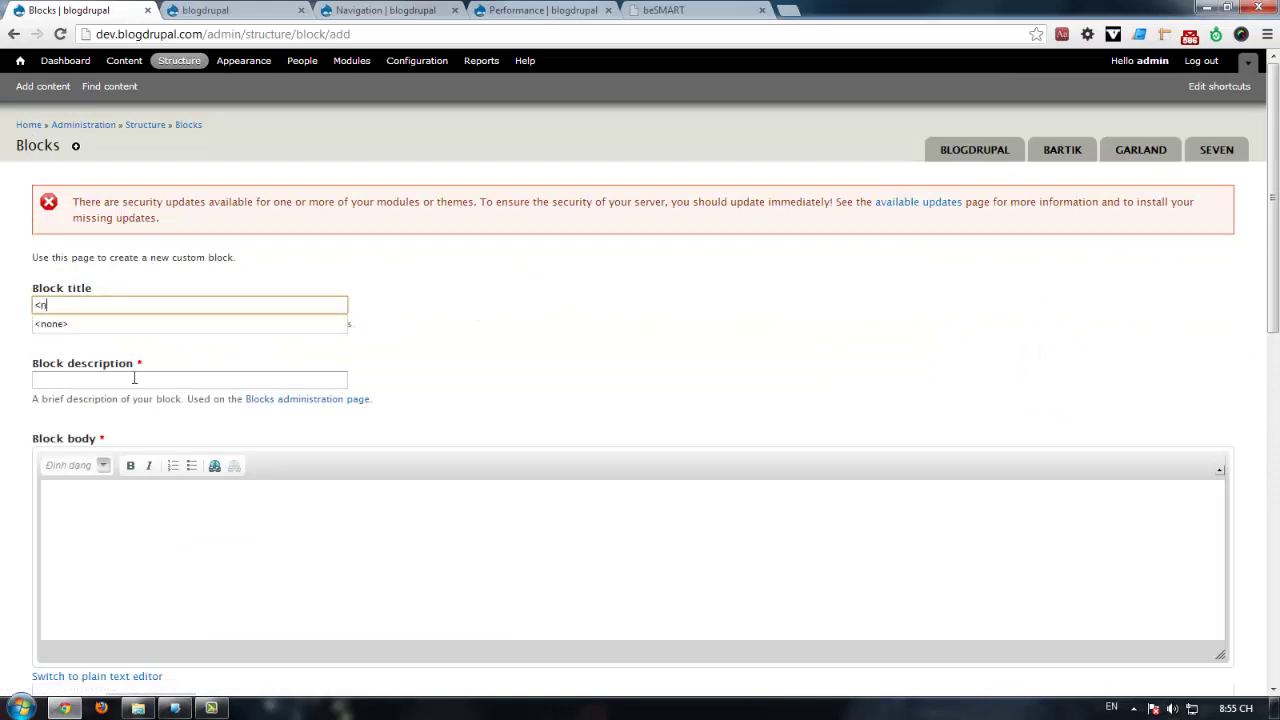
text(one>)
click(107, 398)
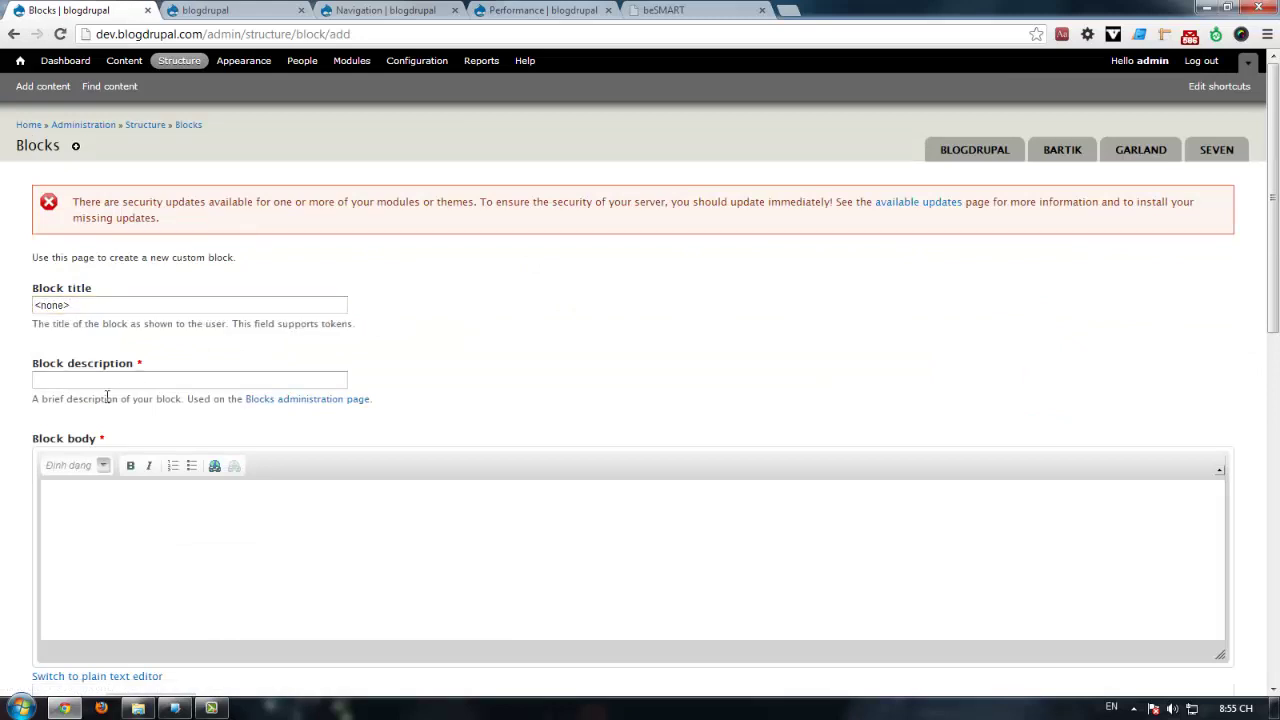
click(112, 382)
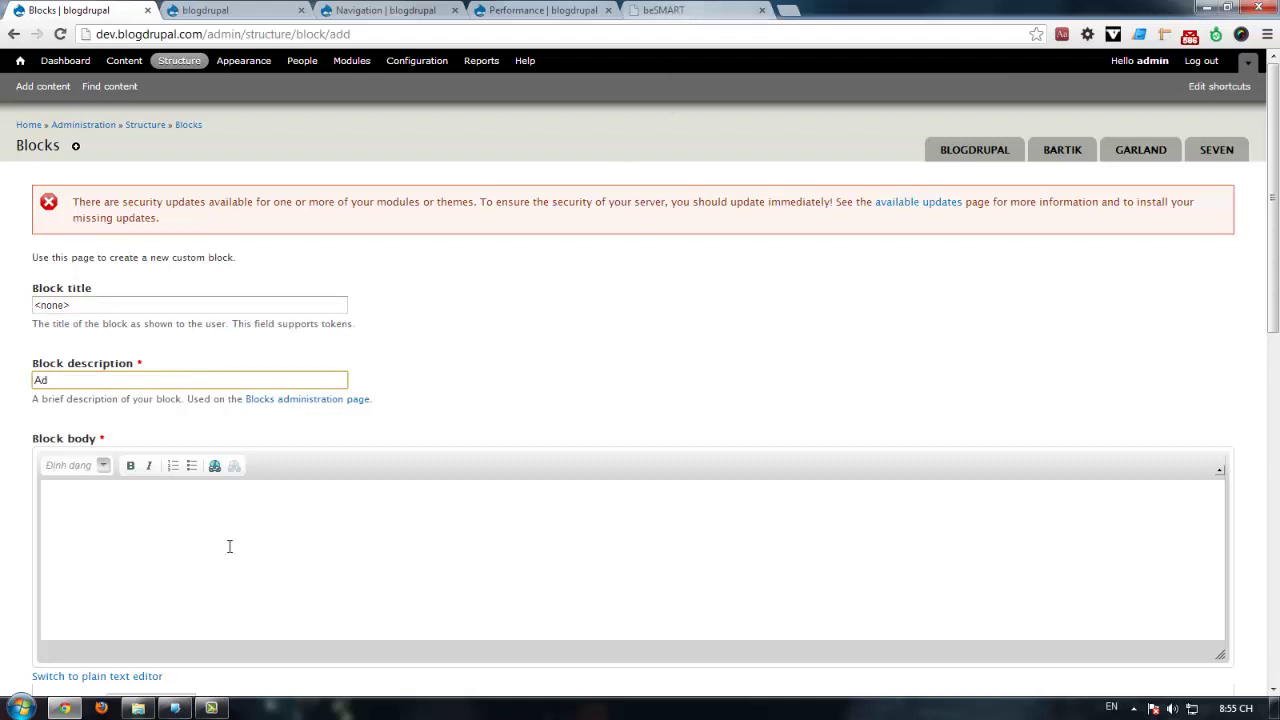
Step: Copy ADVERTISEMENT from the beSMART page into the Block description
click(229, 546)
click(675, 10)
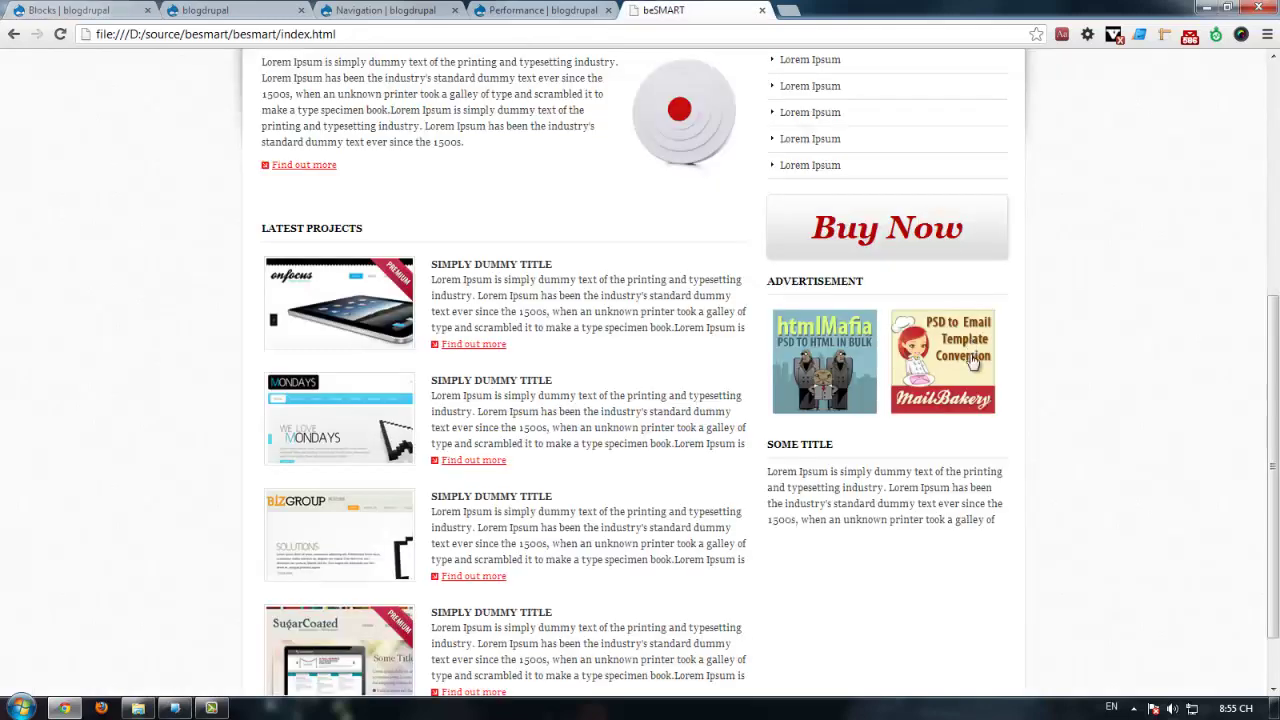
drag(867, 288, 795, 284)
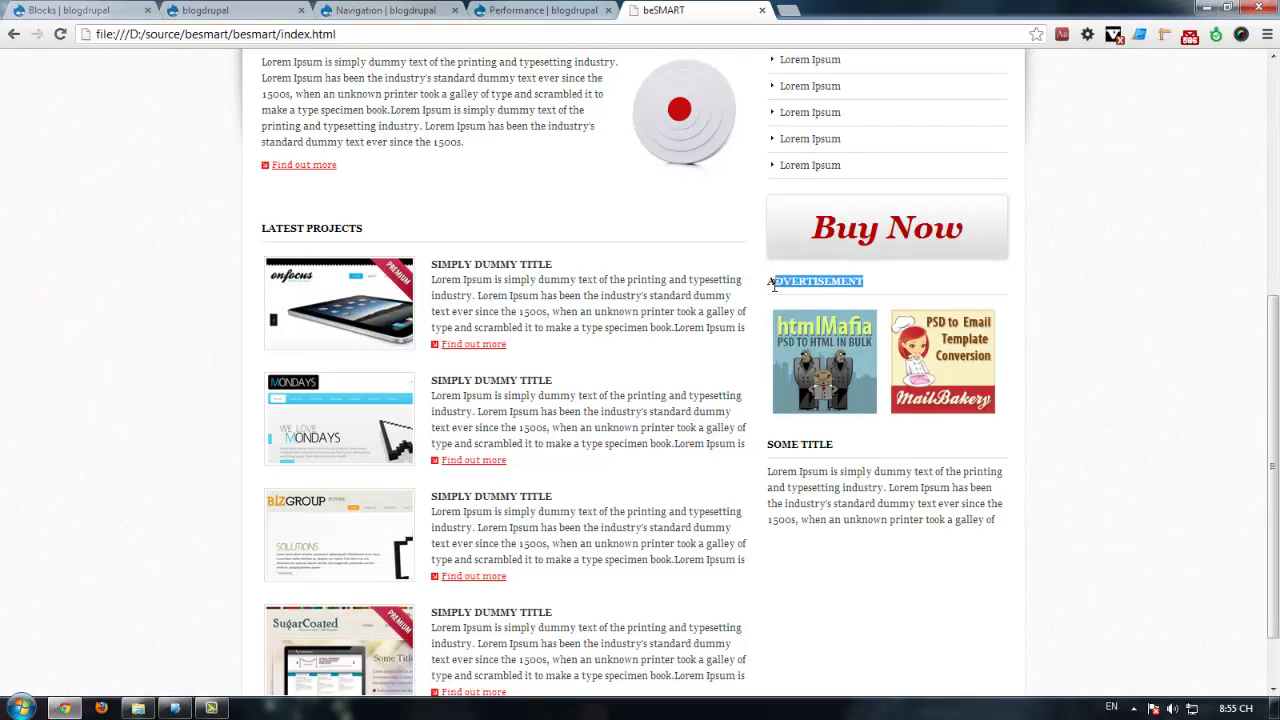
key(ctrl+c)
key(ctrl+1)
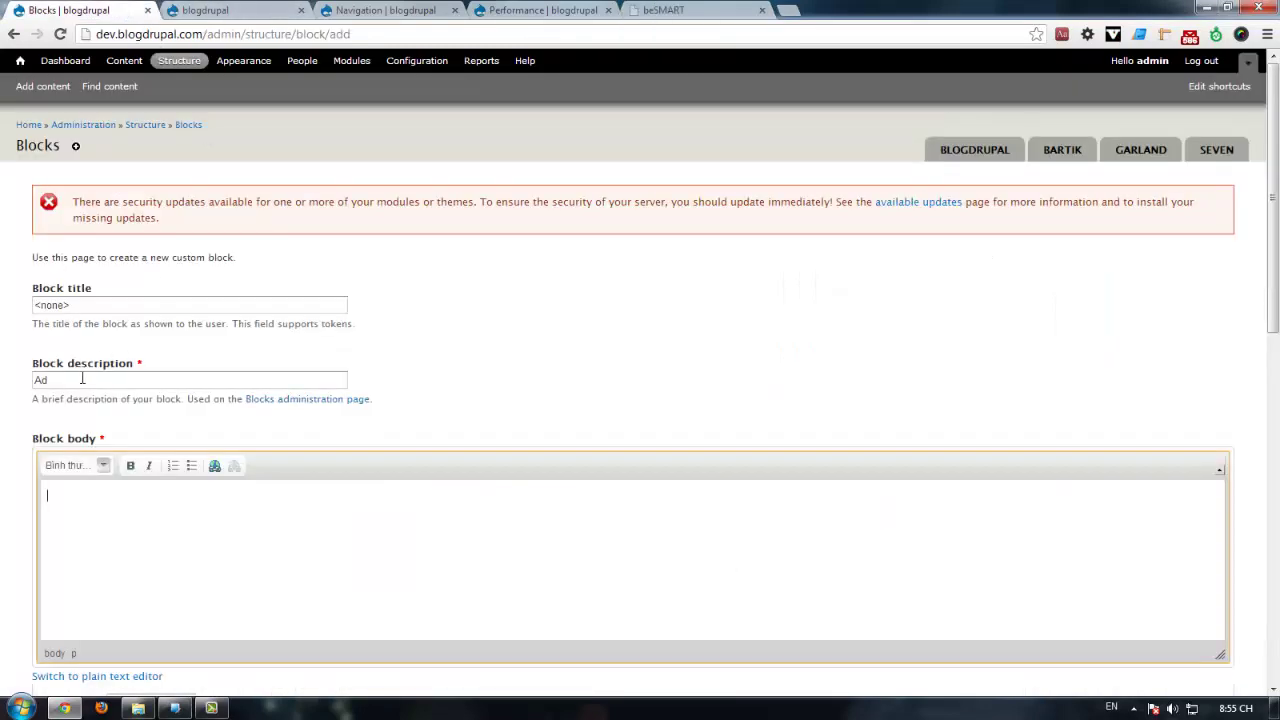
key(shift+Tab)
key(ctrl+v)
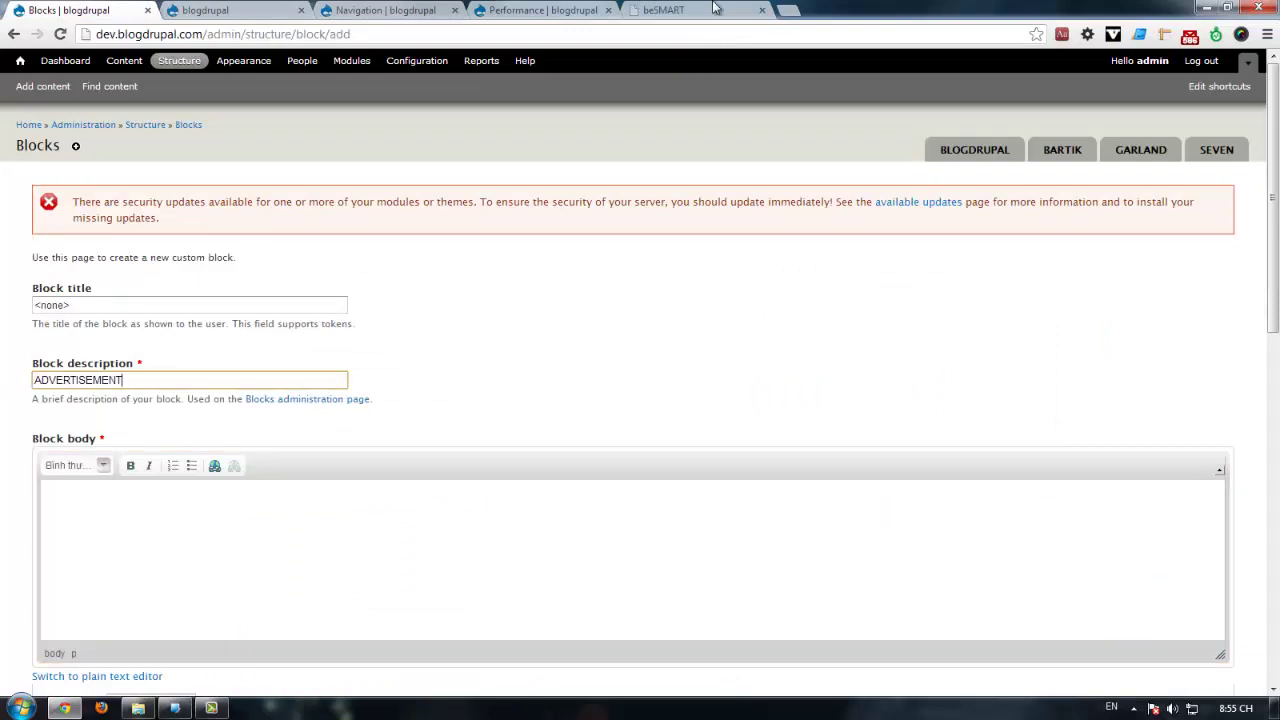
Step: Inspect the beSMART htmlMafia ad image and its surrounding link markup
click(714, 8)
right_click(824, 357)
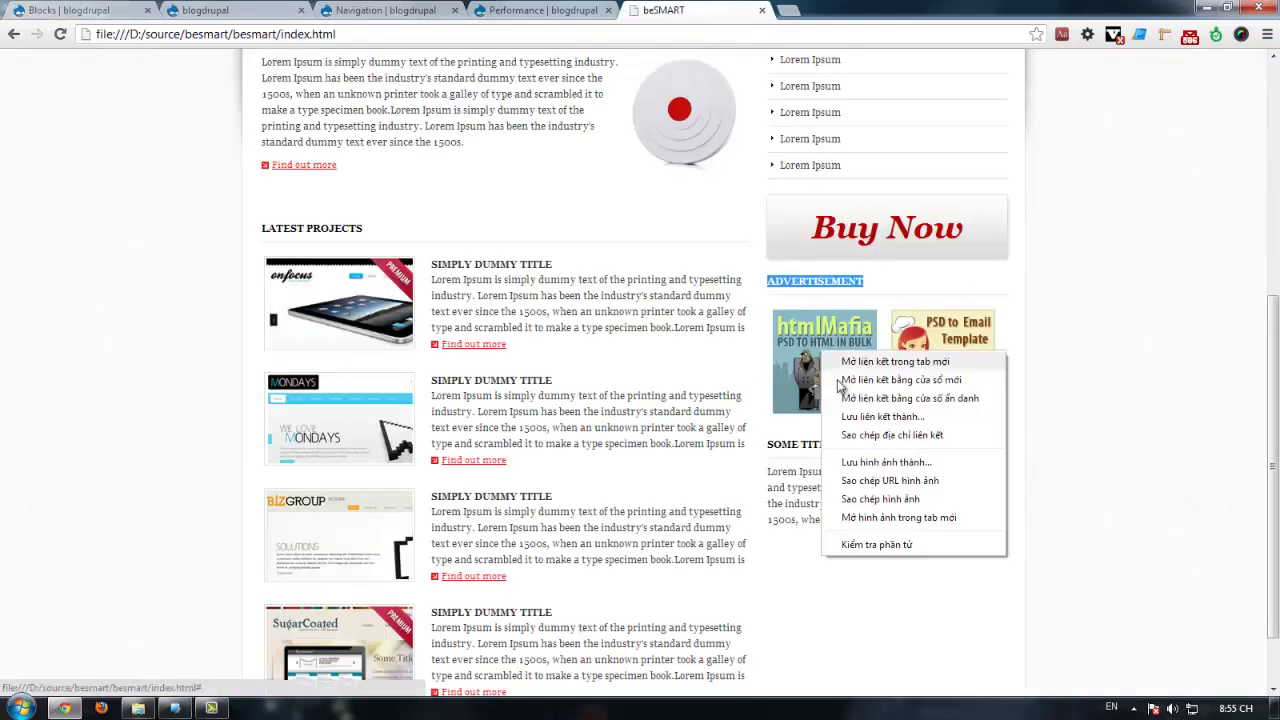
click(853, 540)
scroll(200, 665, down, 2)
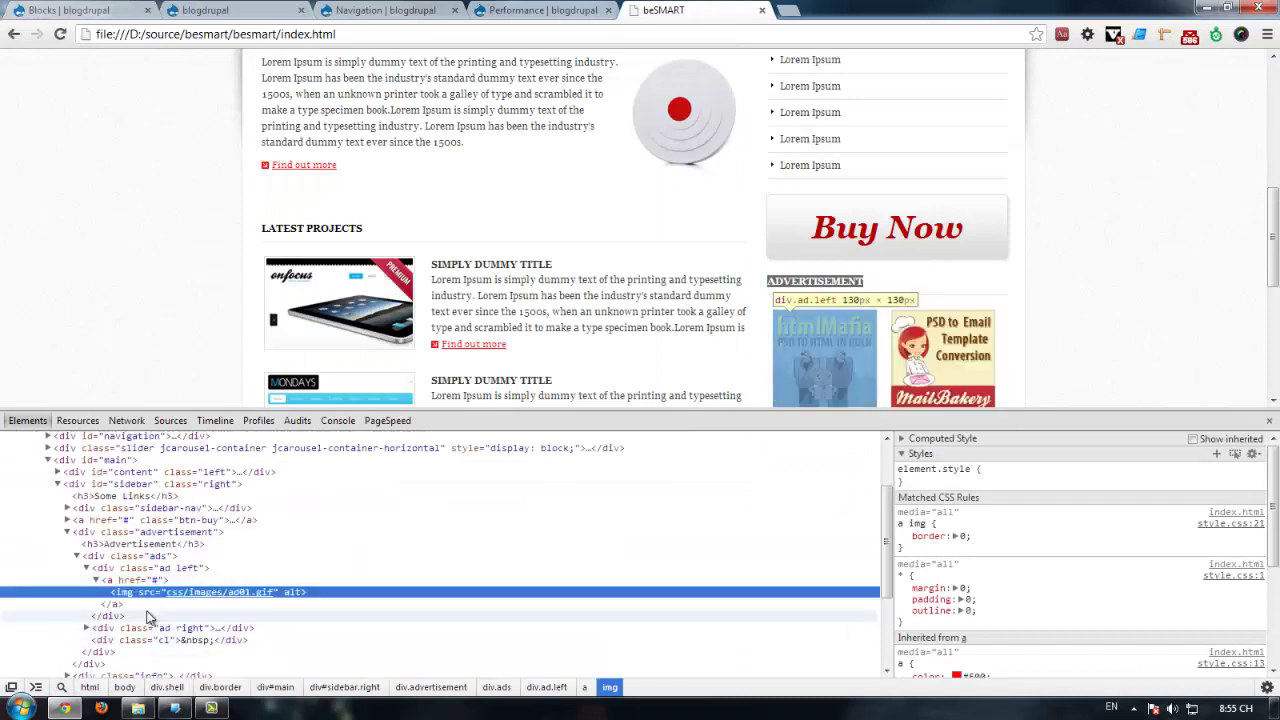
click(97, 580)
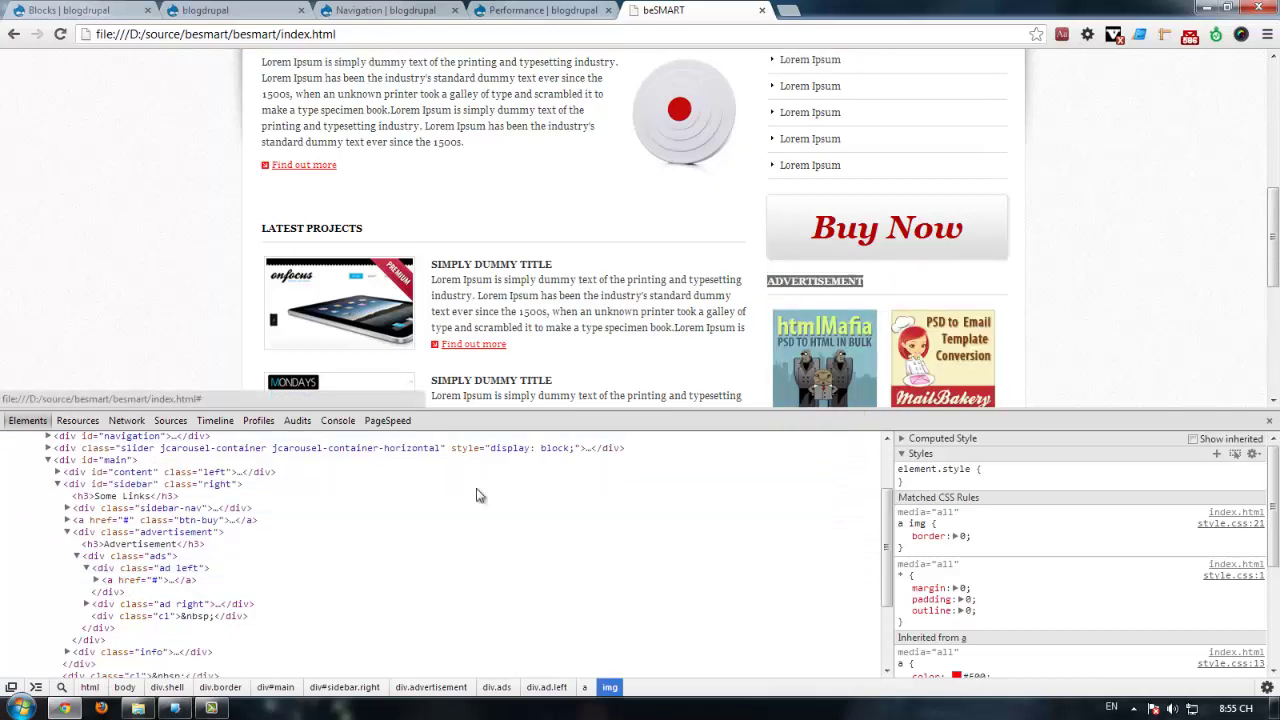
click(1268, 421)
Step: Save the htmlMafia ad image as ad01.gif in the sample images folder
right_click(838, 338)
click(885, 533)
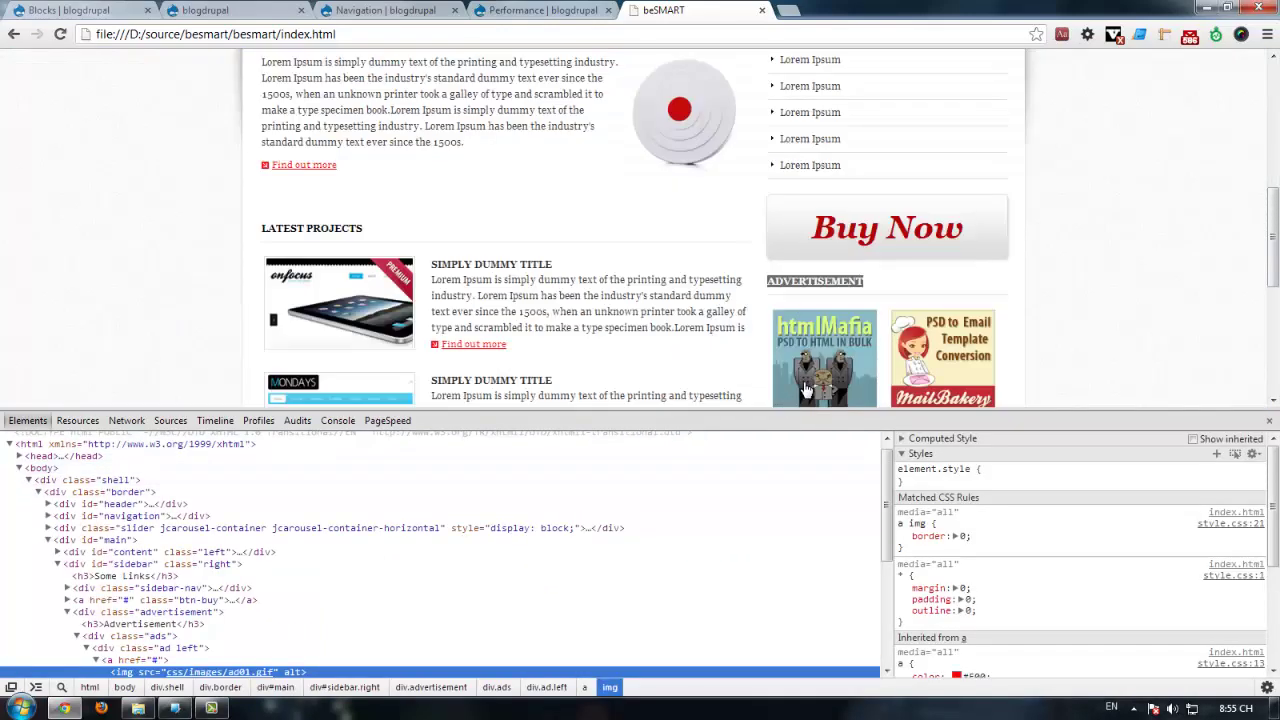
right_click(813, 352)
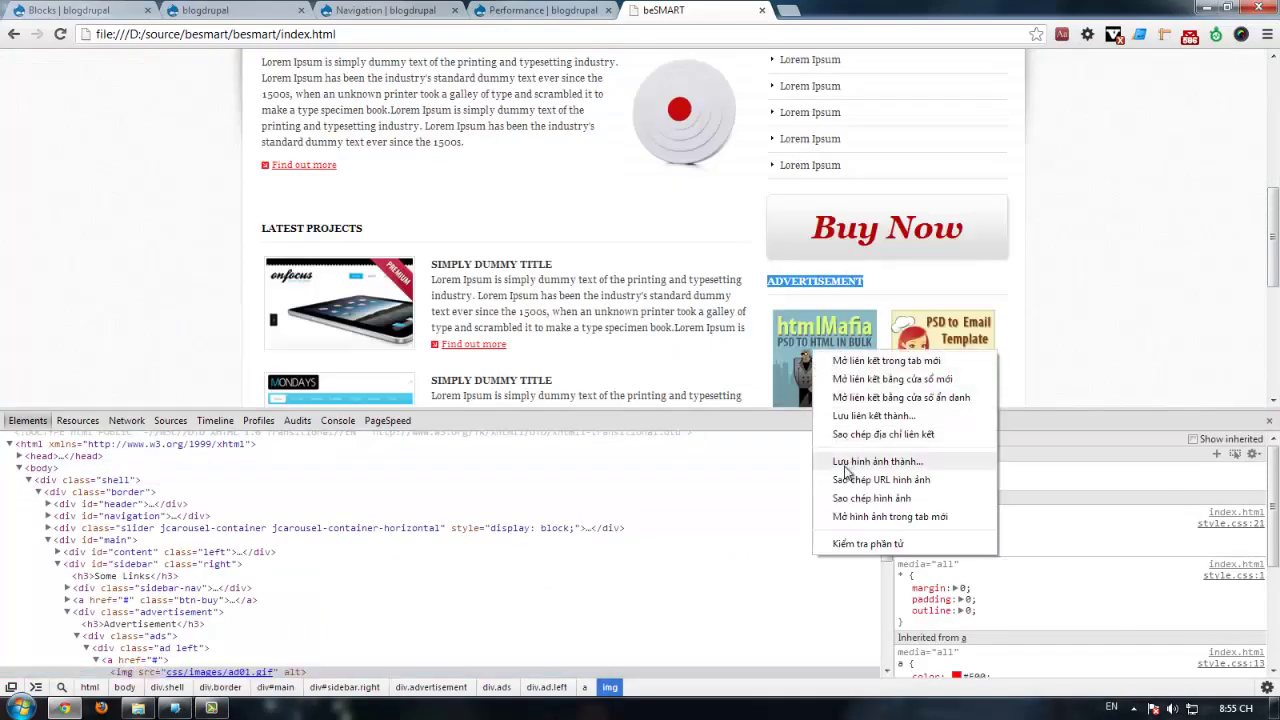
key(Escape)
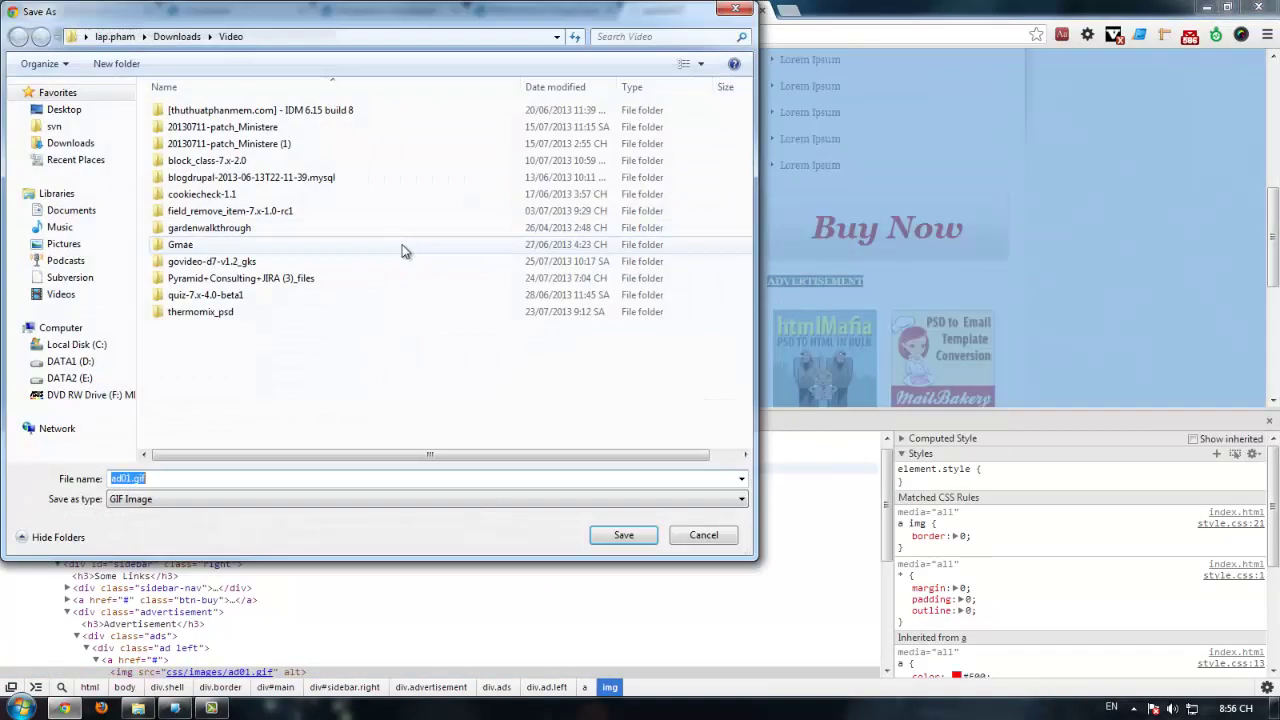
click(62, 110)
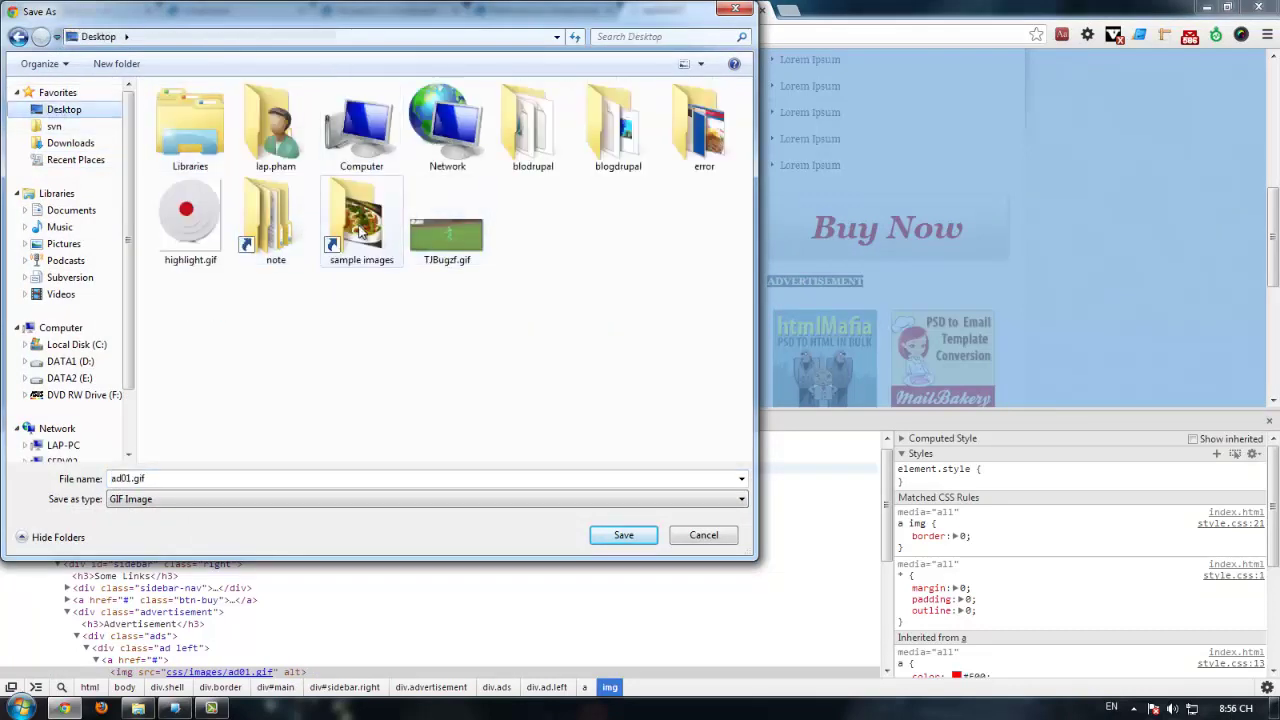
double_click(360, 232)
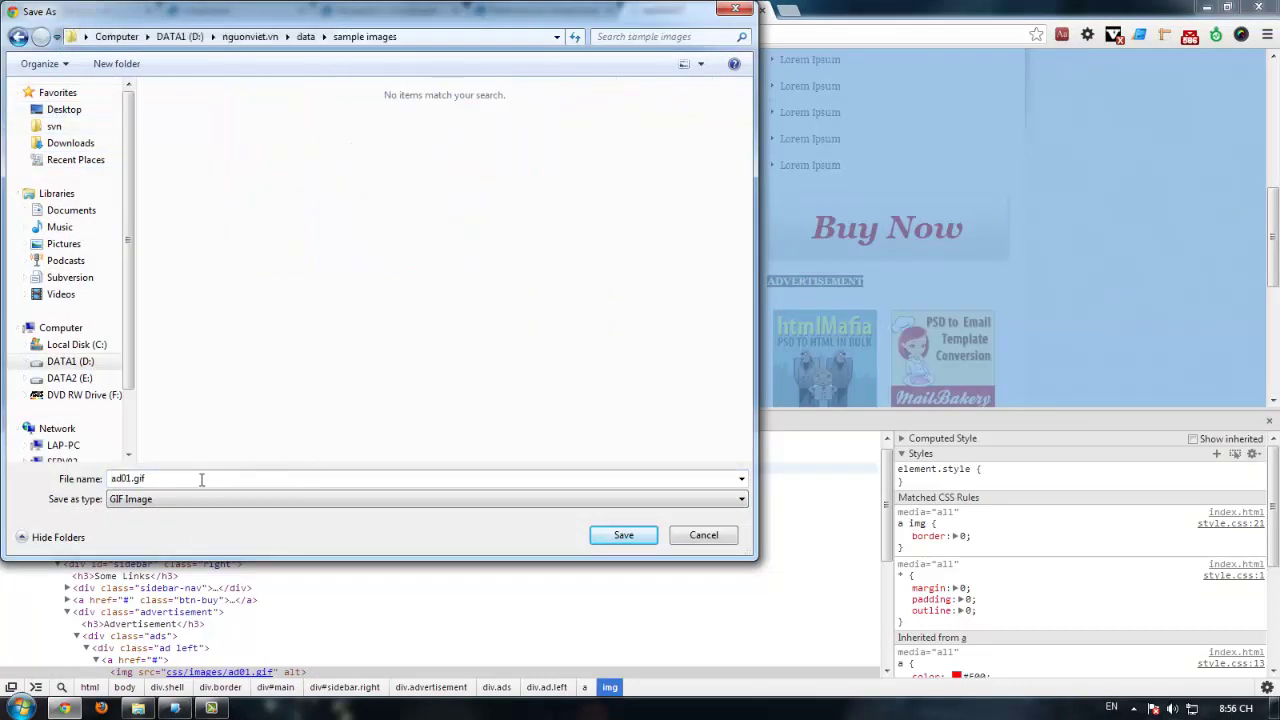
click(623, 535)
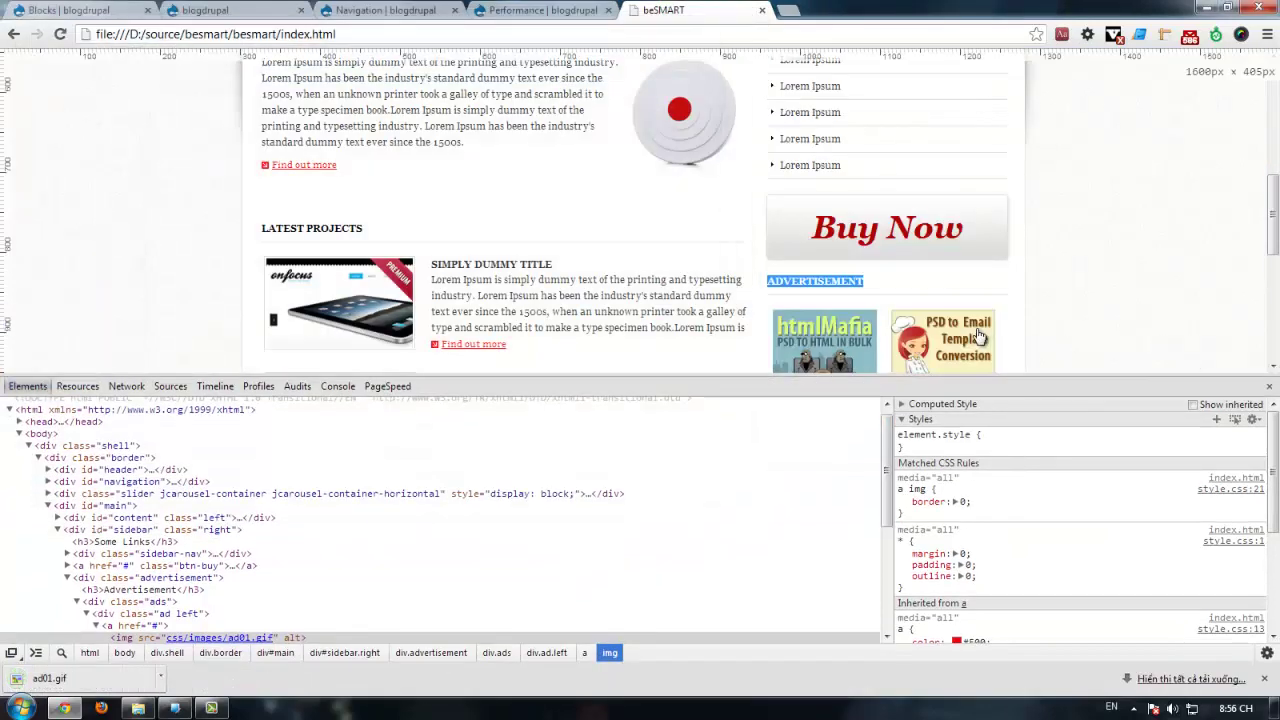
Step: Save the PSD to Email ad image as ad02.gif in the same sample images folder
right_click(979, 338)
click(1036, 442)
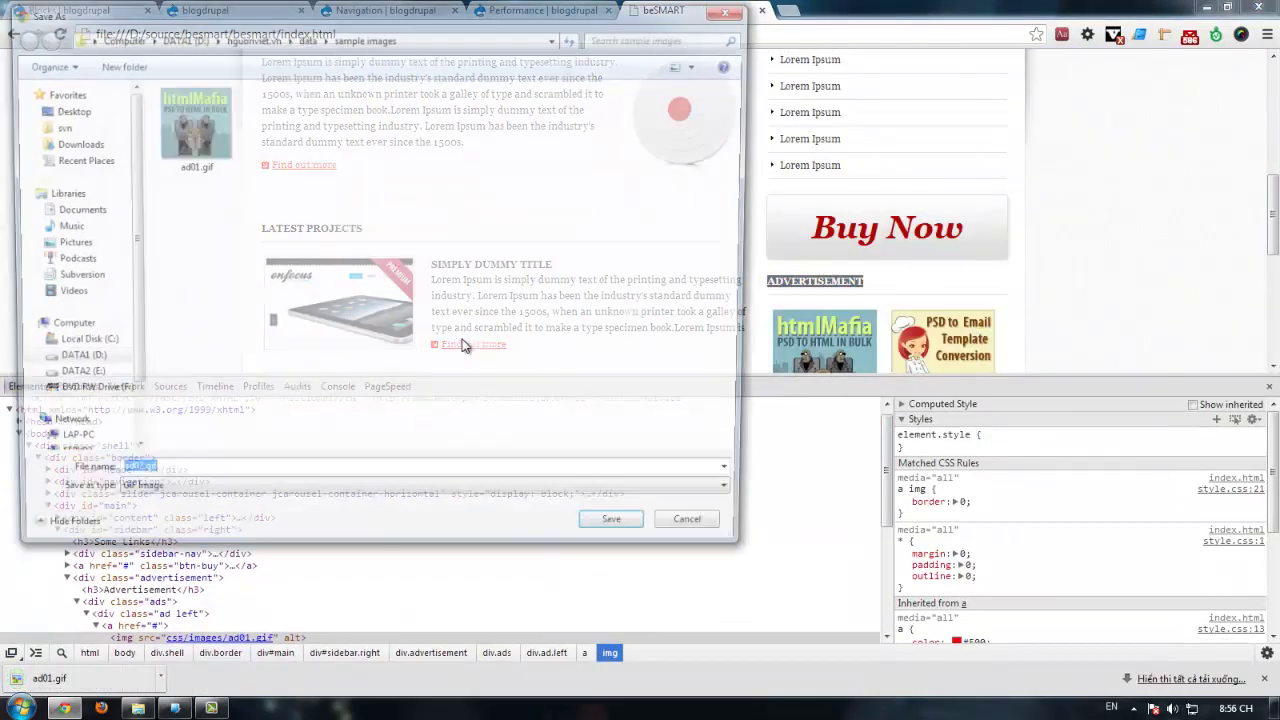
click(623, 536)
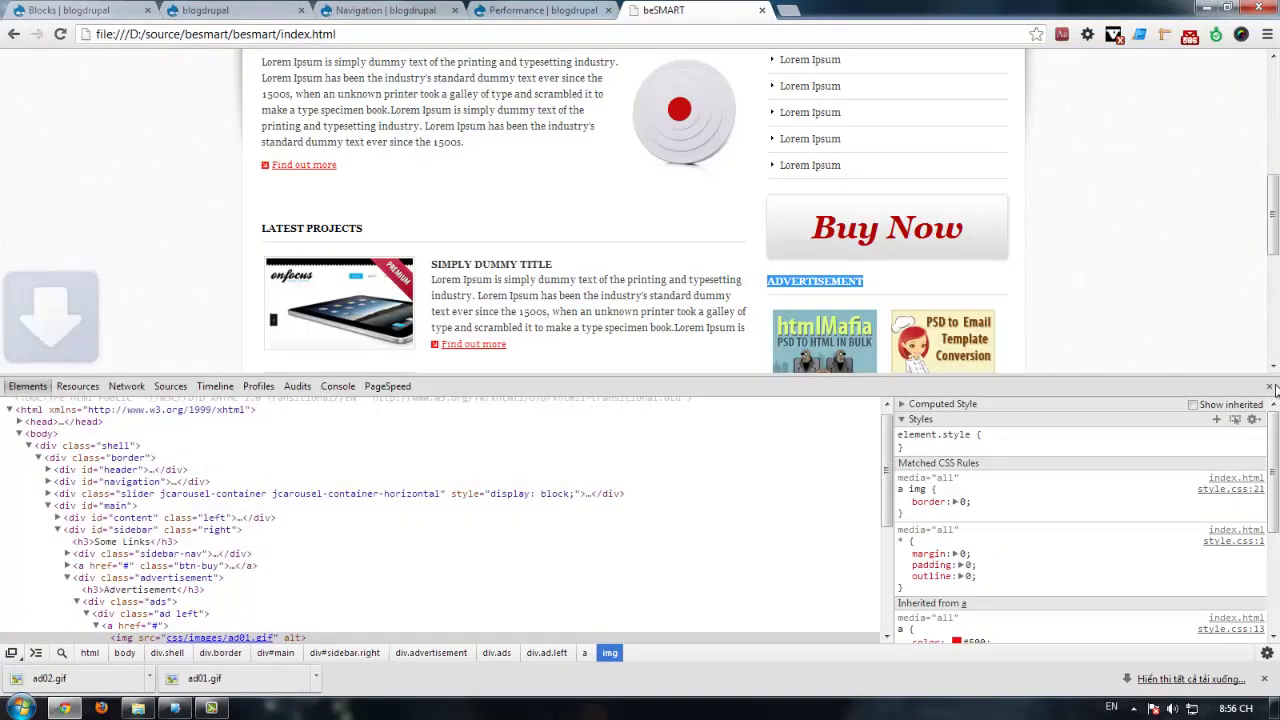
key(F12)
click(55, 9)
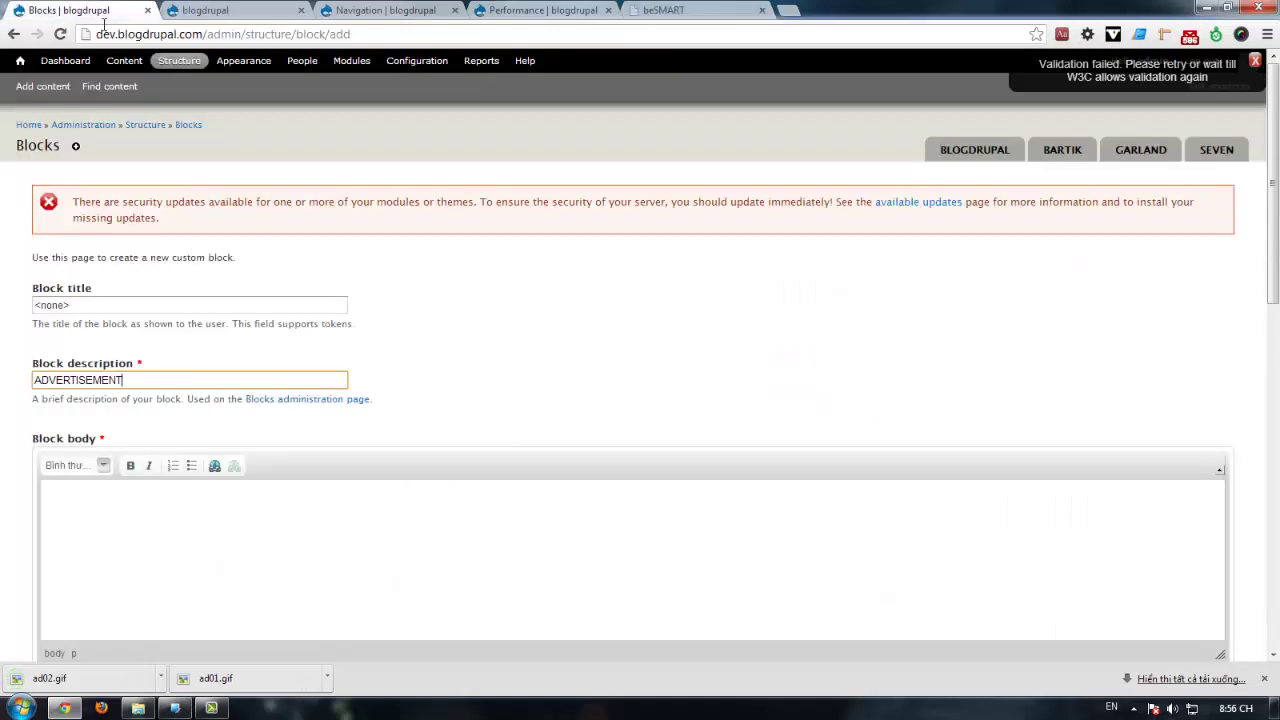
Step: Switch the block body's text format to Full HTML
drag(138, 380, 25, 382)
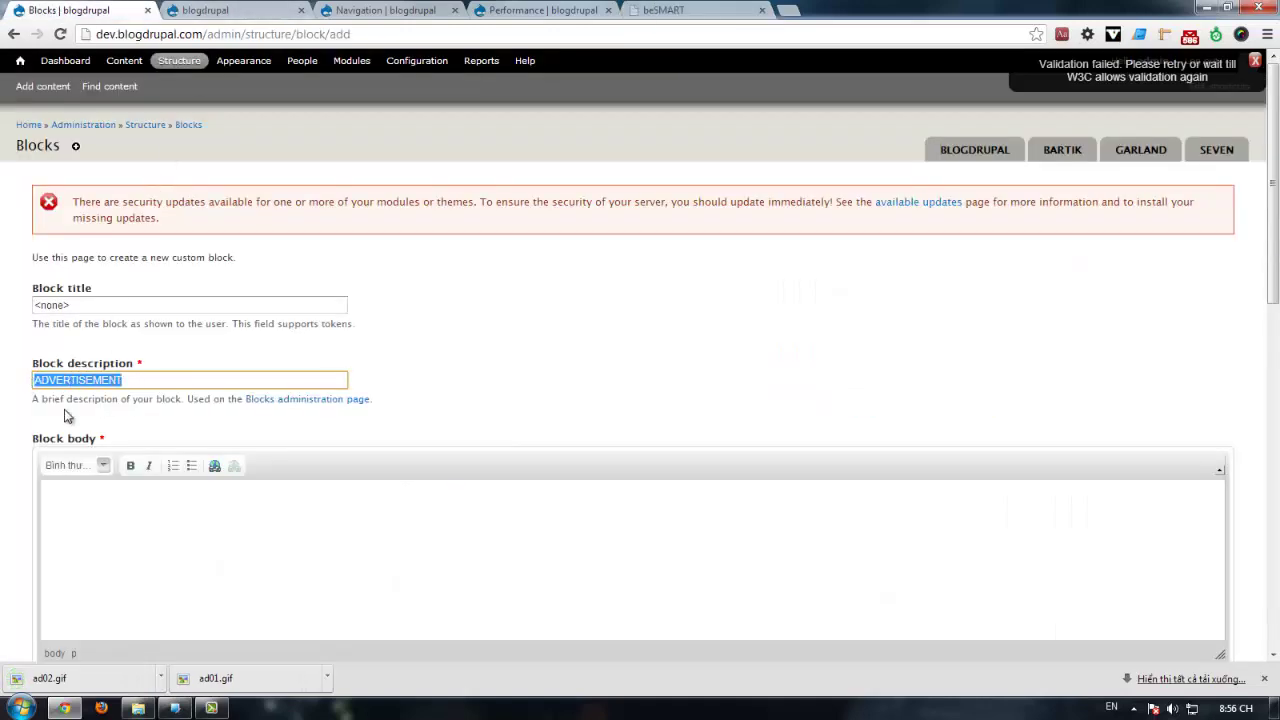
click(104, 500)
scroll(127, 600, down, 2)
click(150, 463)
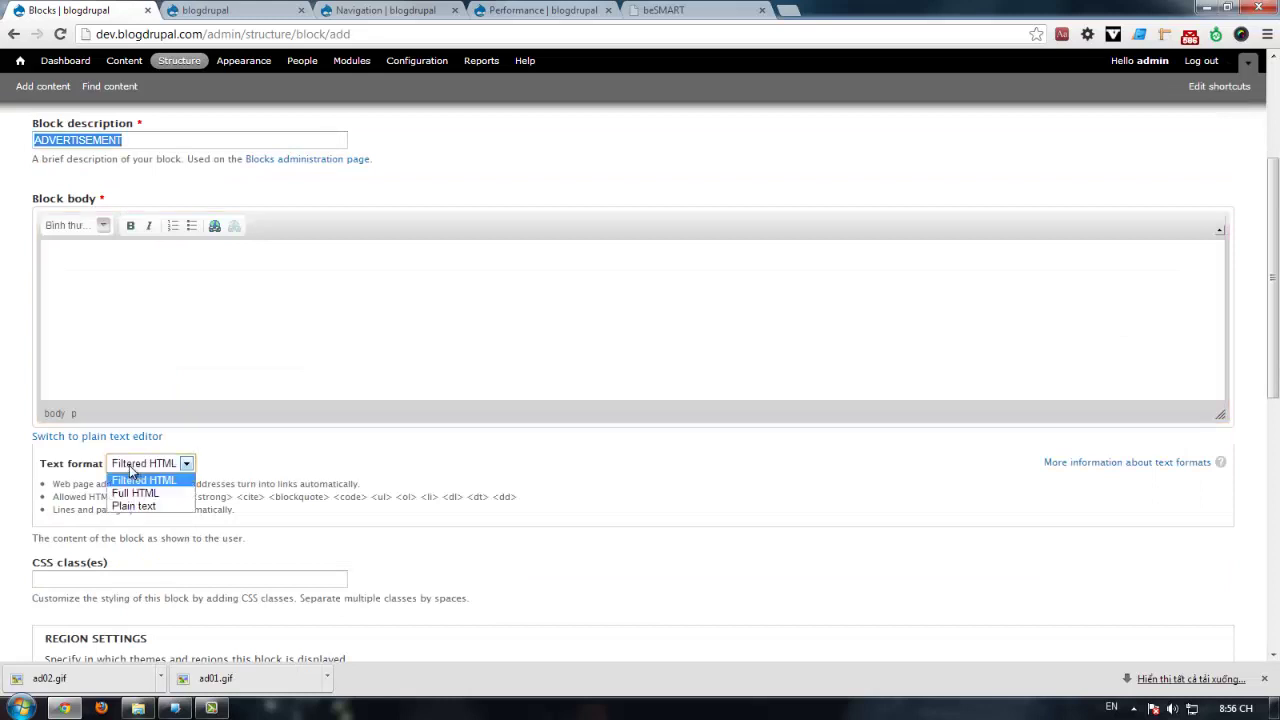
click(140, 497)
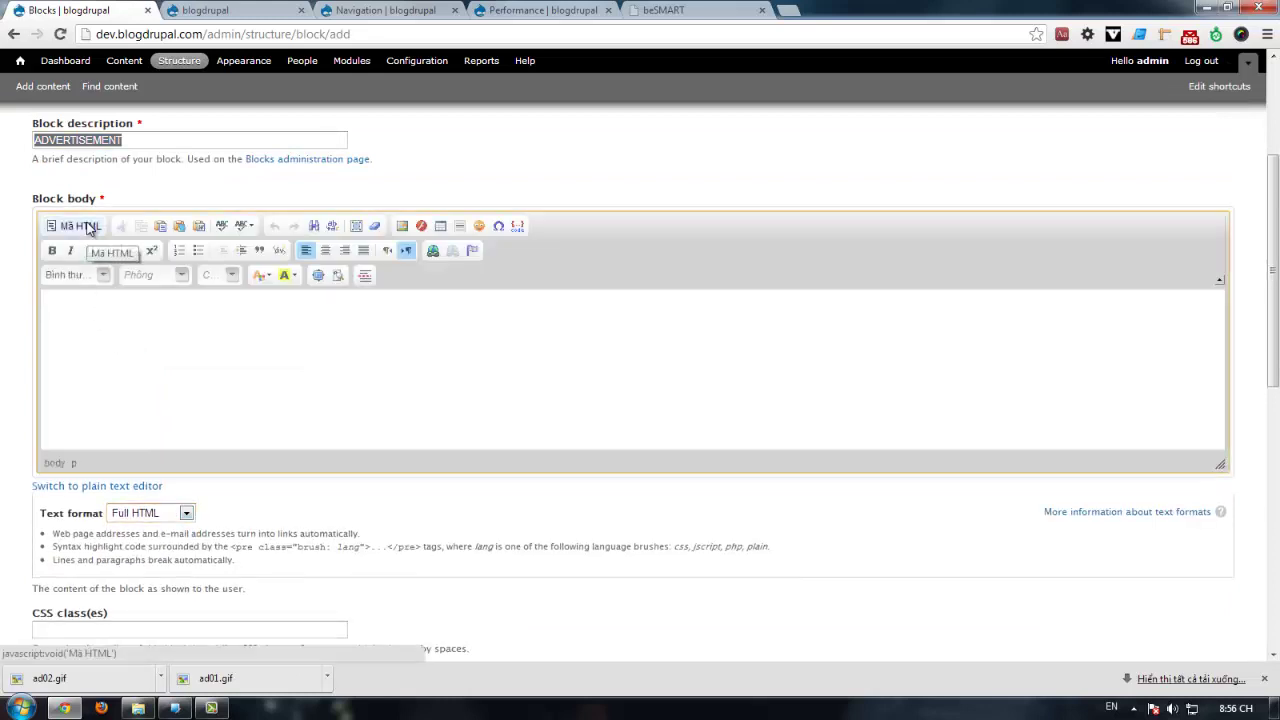
Step: Paste ADVERTISEMENT into the body and format it as Heading 3
click(78, 295)
key(ctrl+v)
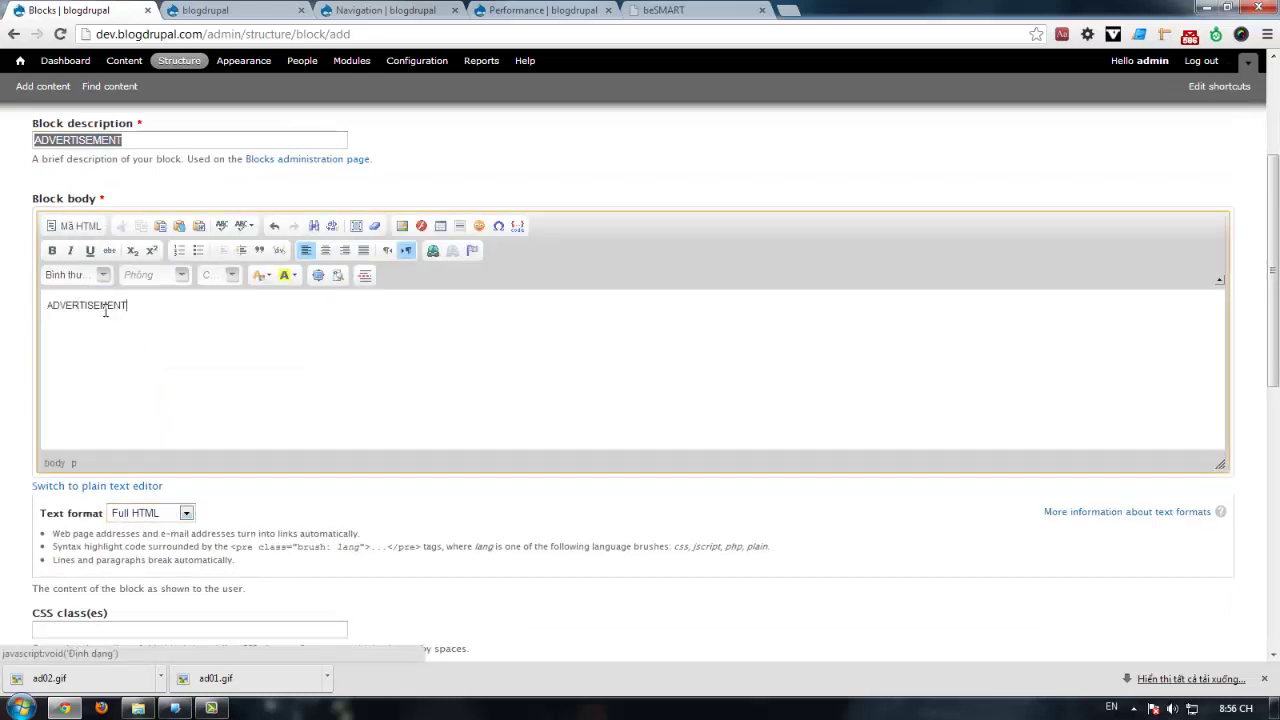
double_click(97, 304)
click(62, 277)
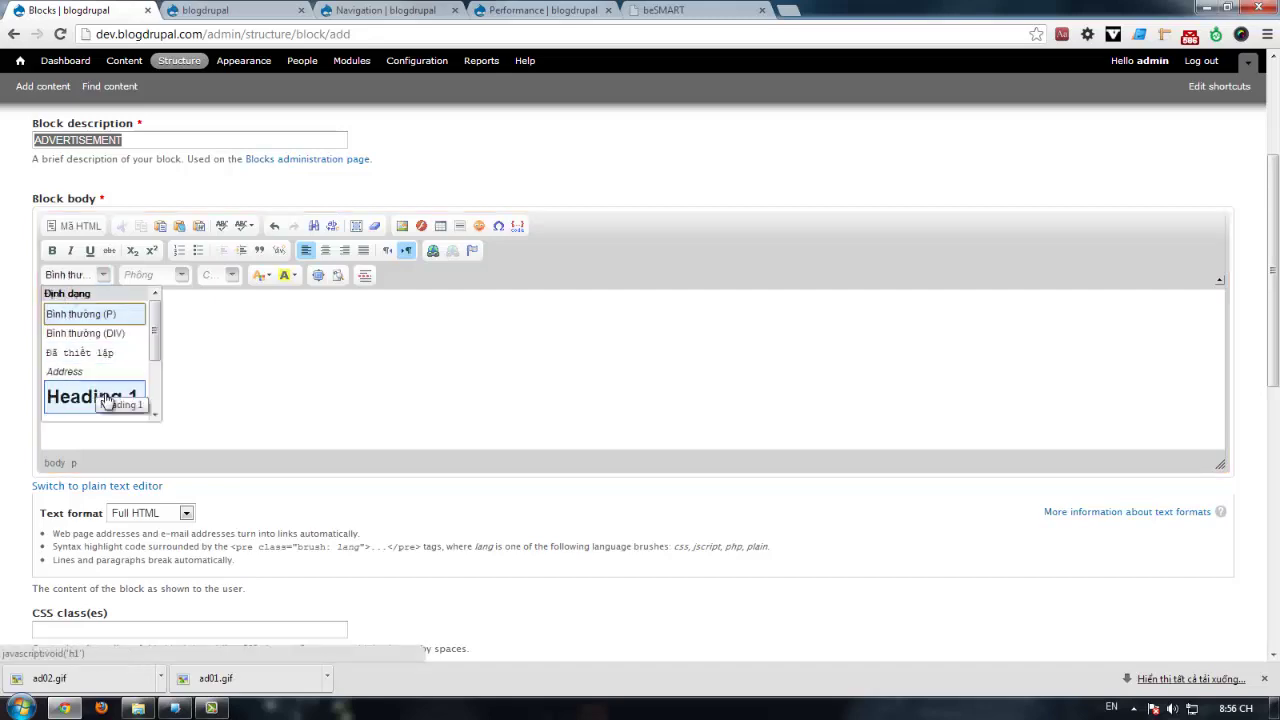
scroll(110, 395, down, 3)
click(80, 349)
click(184, 319)
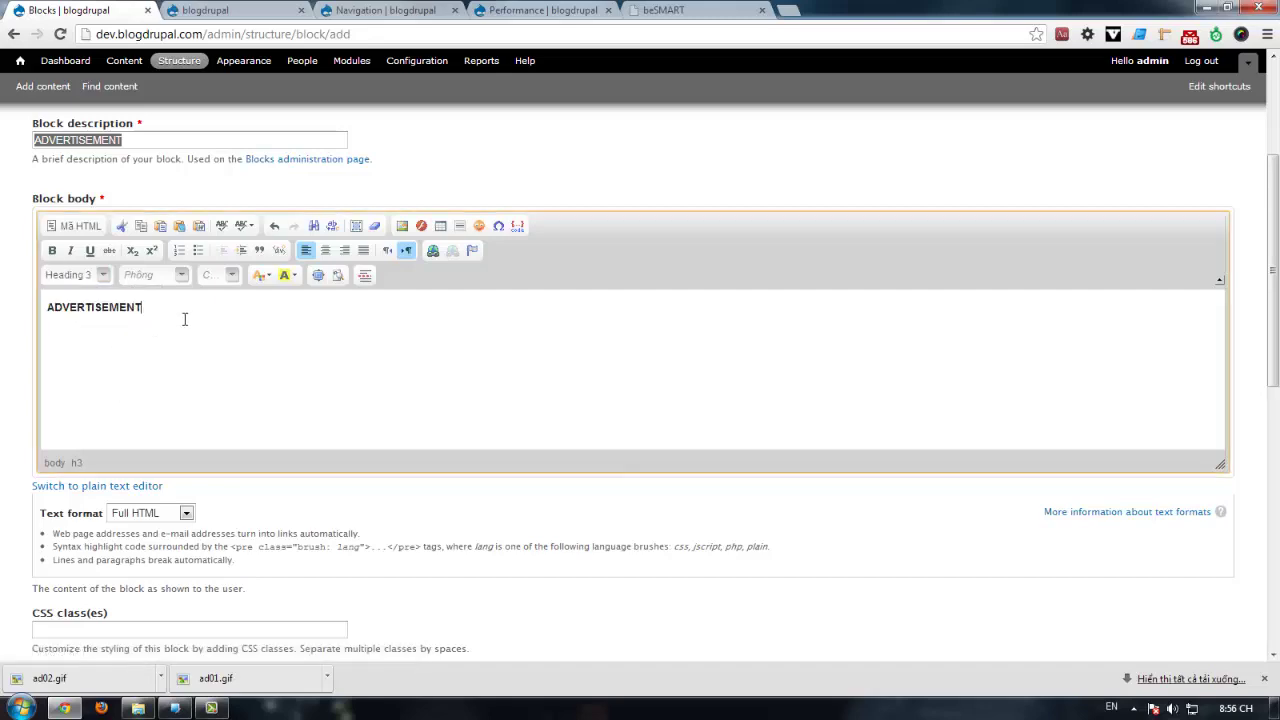
click(678, 9)
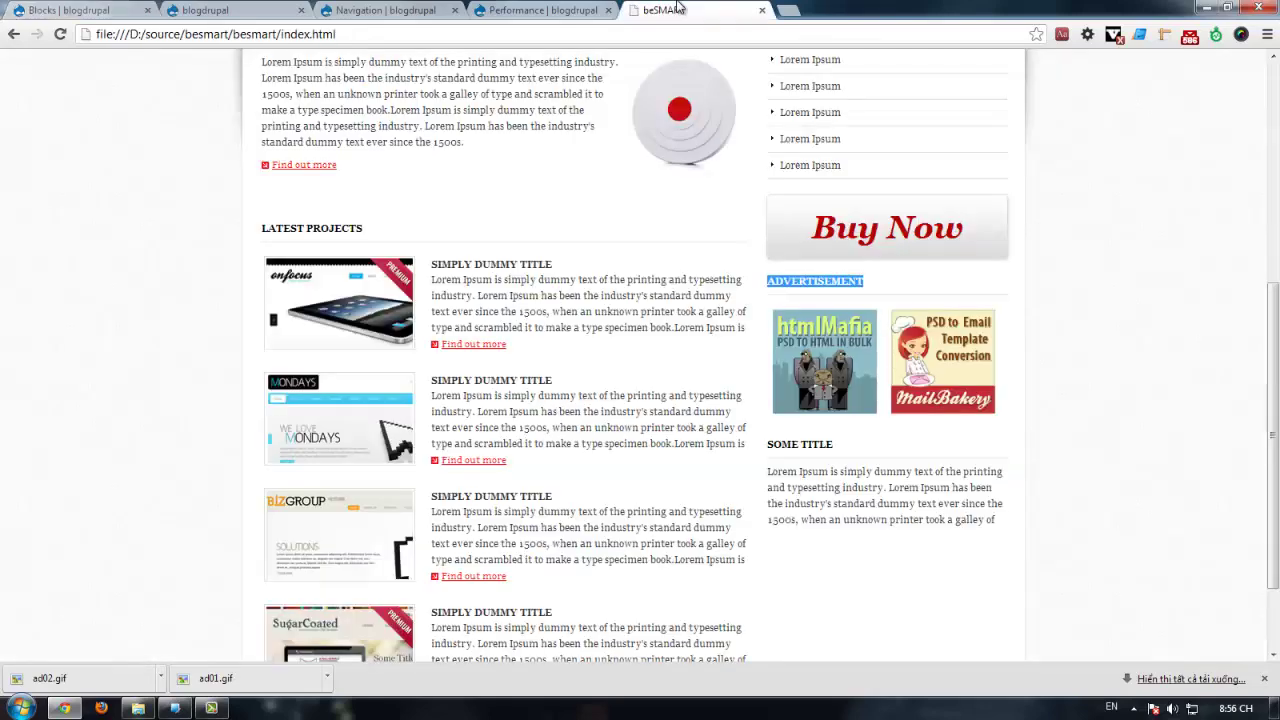
Step: Upload ad01.gif through Browse Server and insert it below the ADVERTISEMENT heading
click(90, 10)
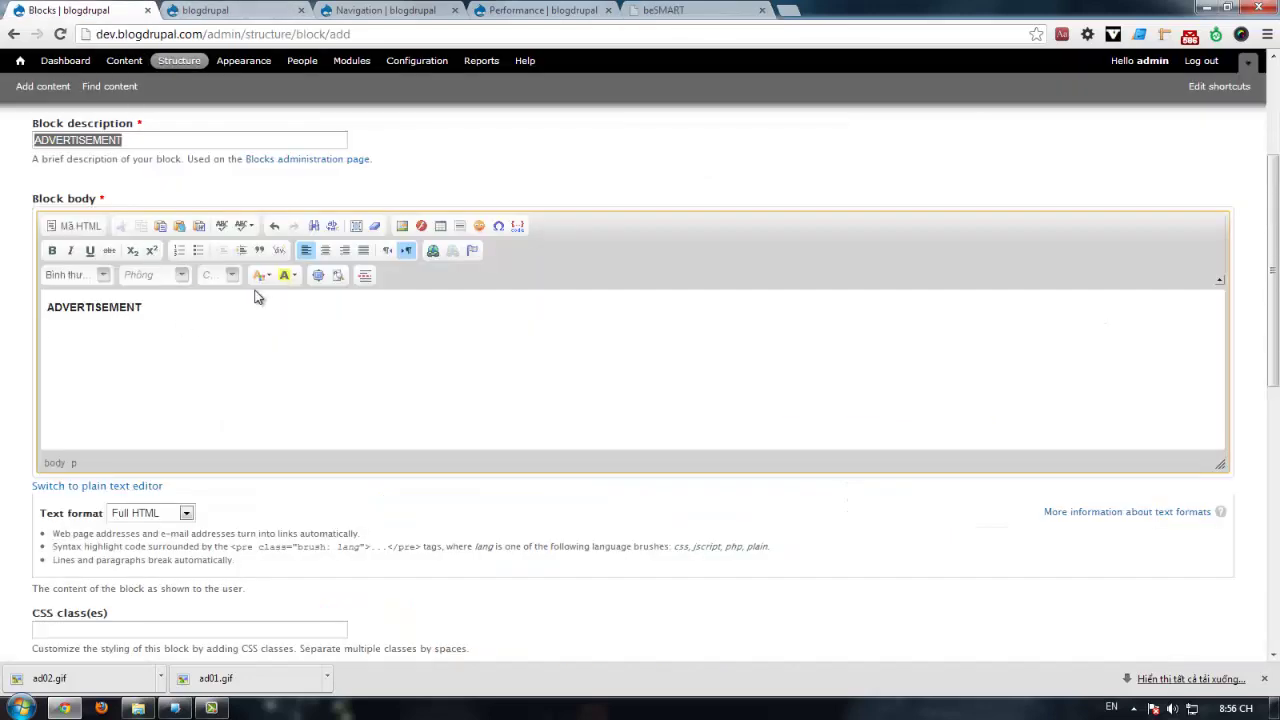
click(402, 225)
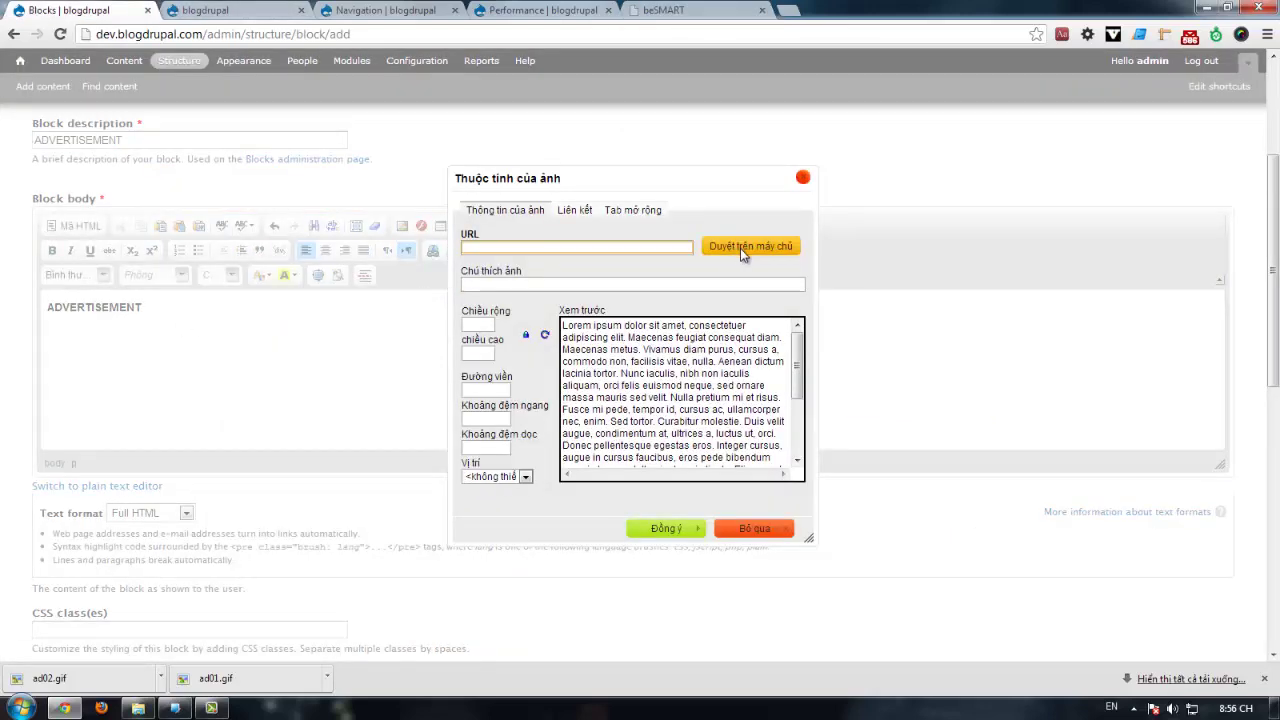
click(745, 248)
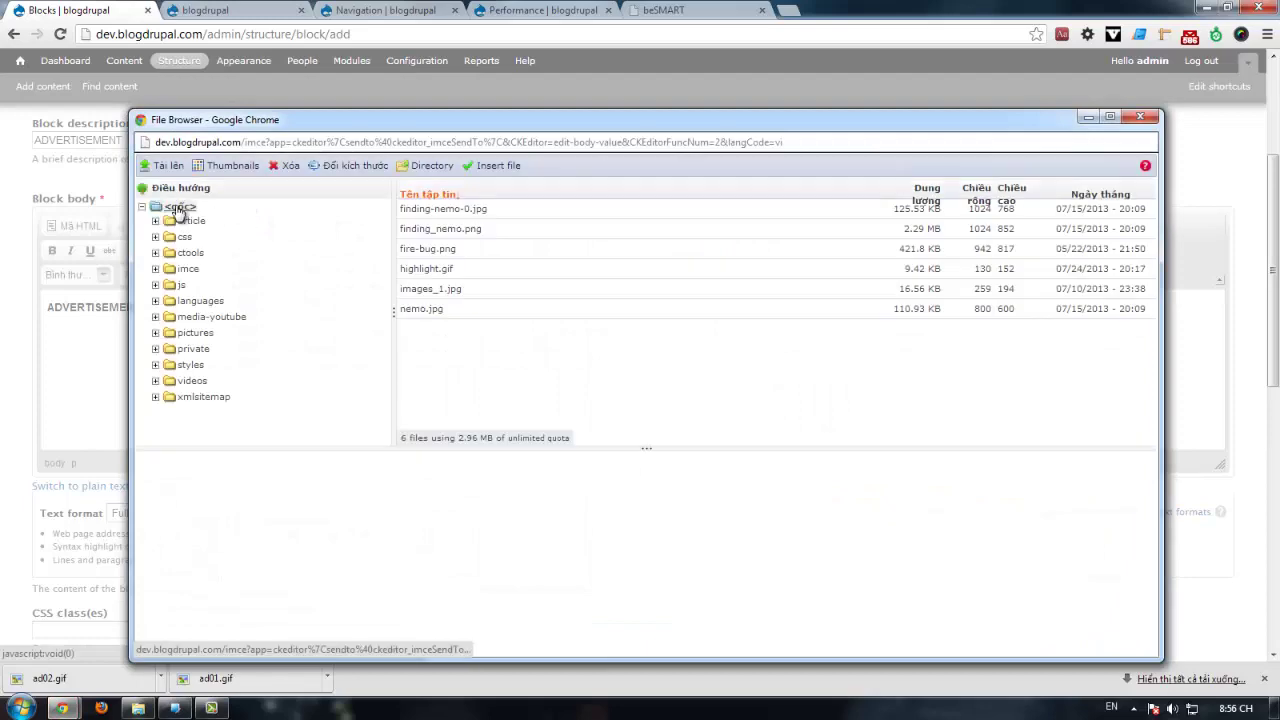
click(168, 165)
click(180, 217)
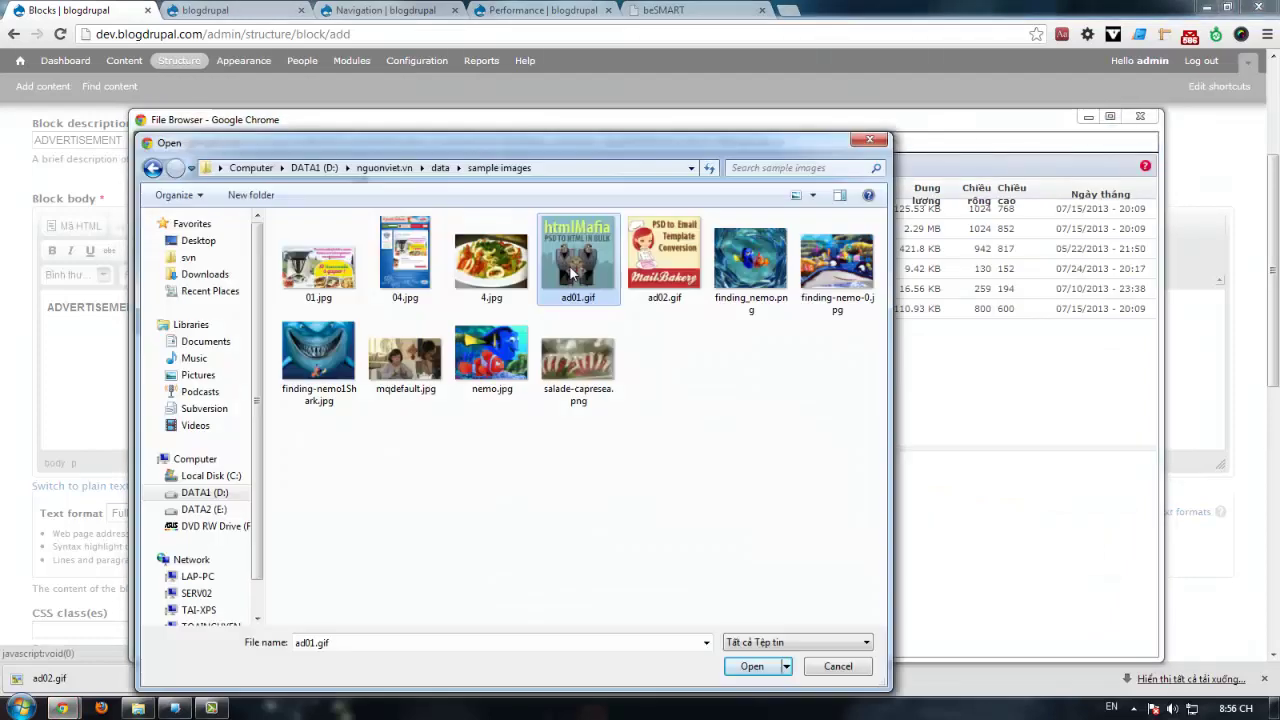
key(Return)
click(193, 308)
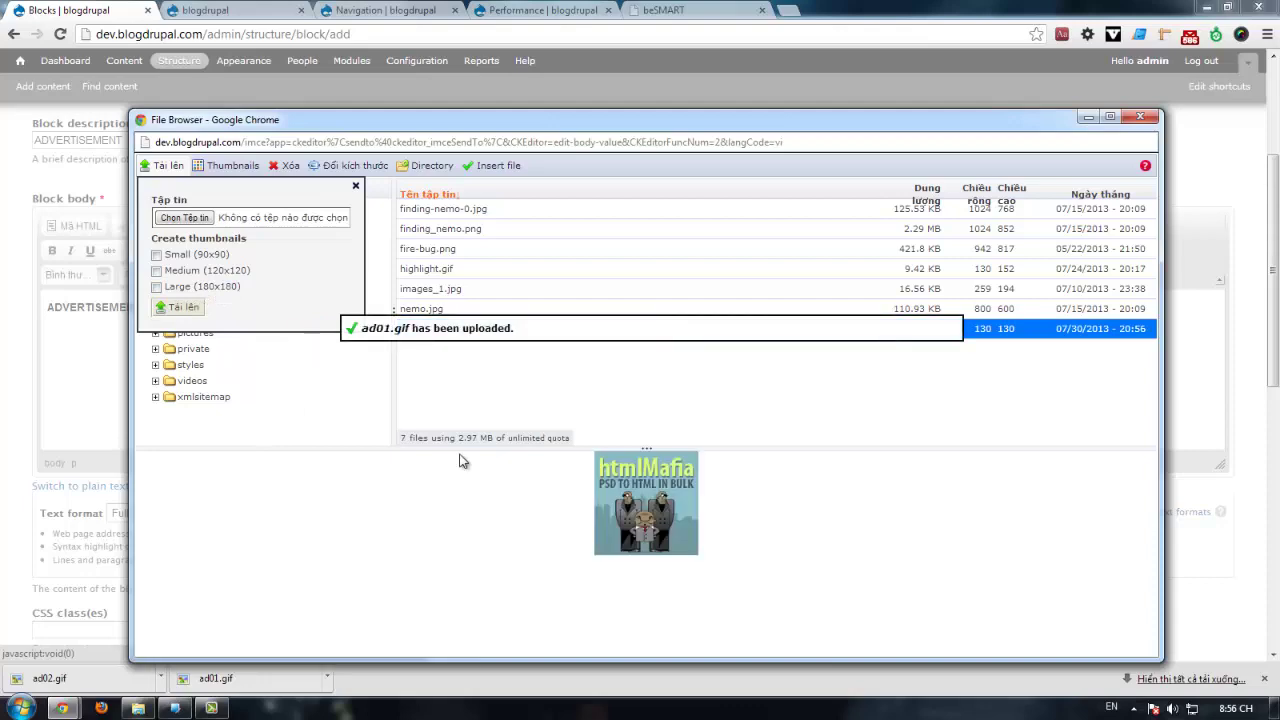
double_click(646, 512)
click(660, 528)
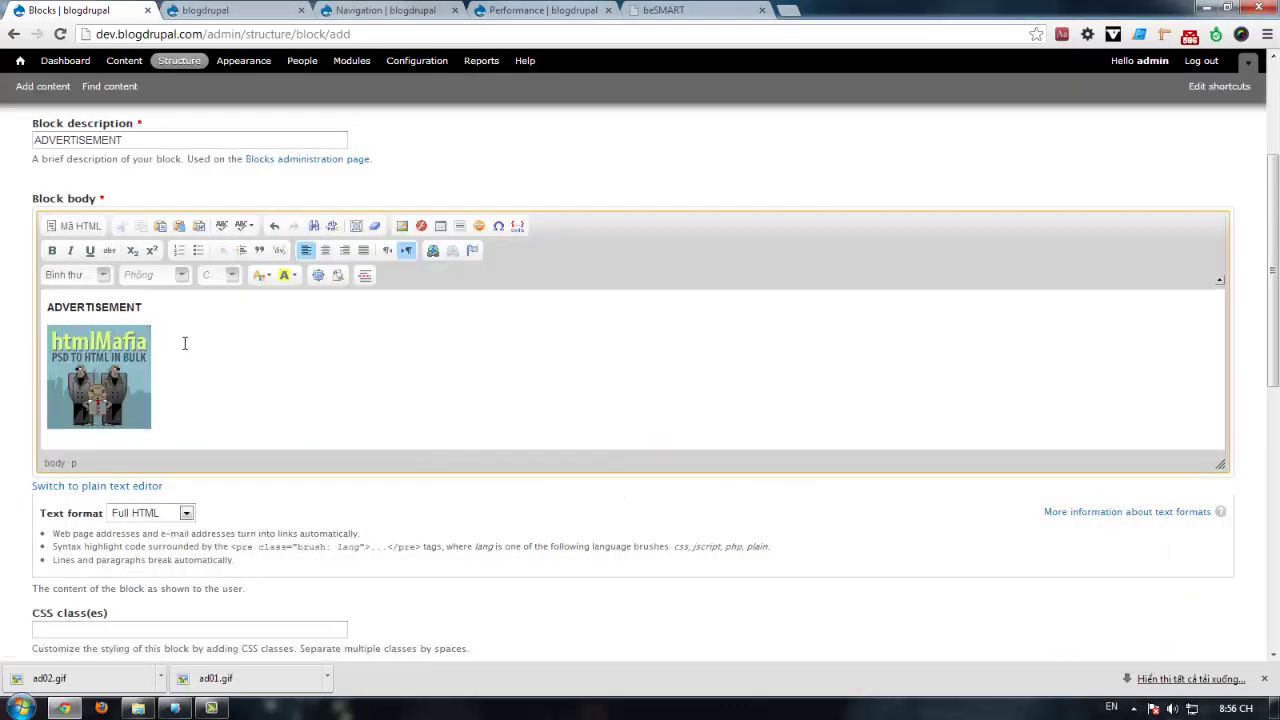
key(Return)
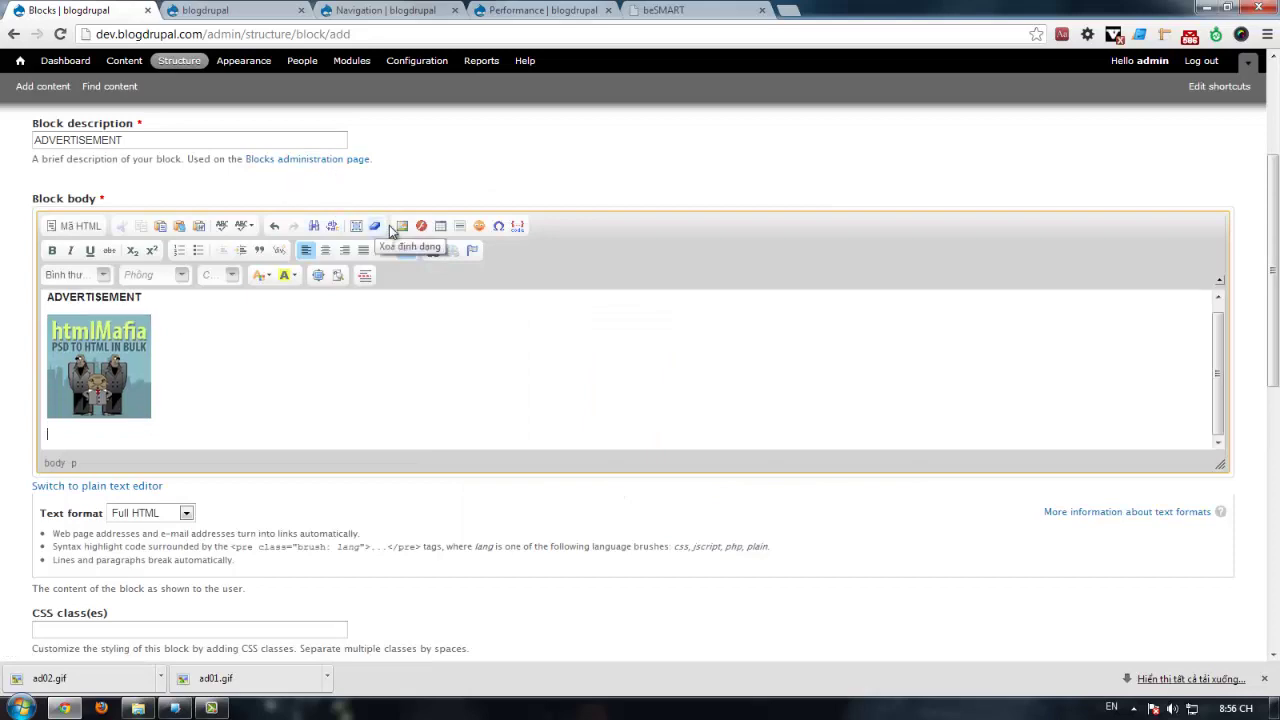
Step: Upload ad02.gif the same way and insert it into the body
click(402, 226)
click(729, 247)
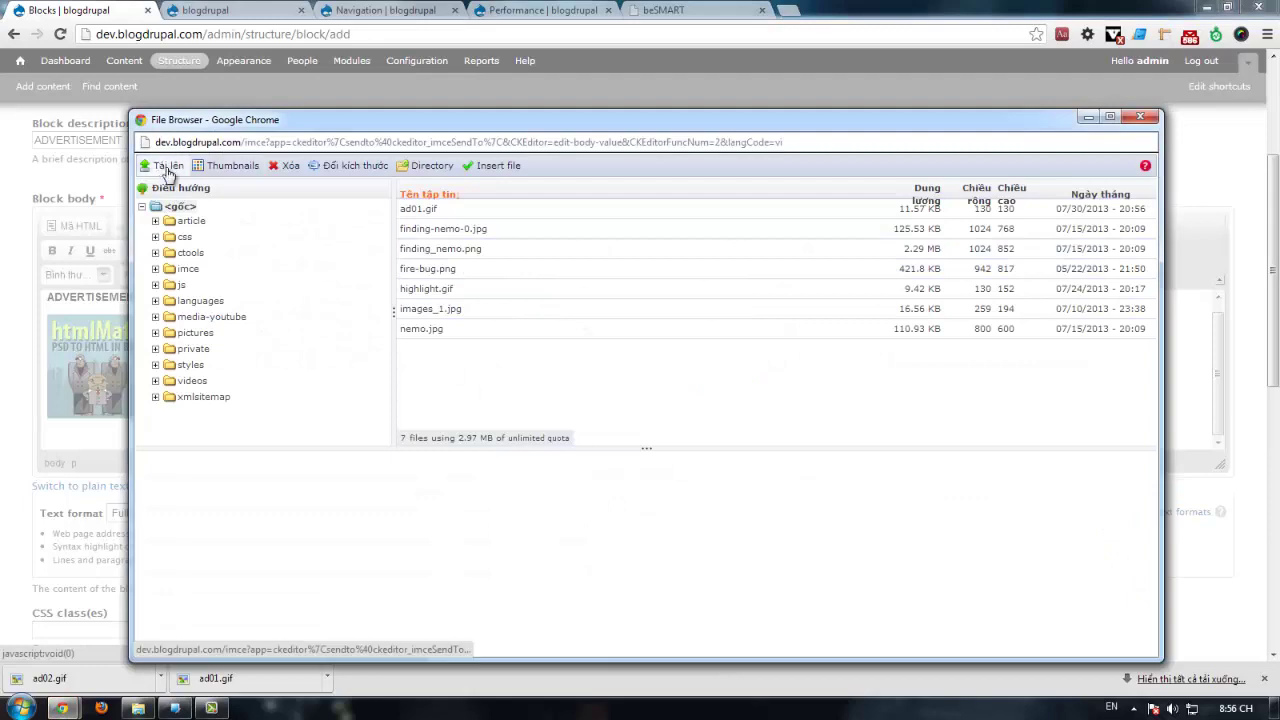
click(165, 168)
click(192, 218)
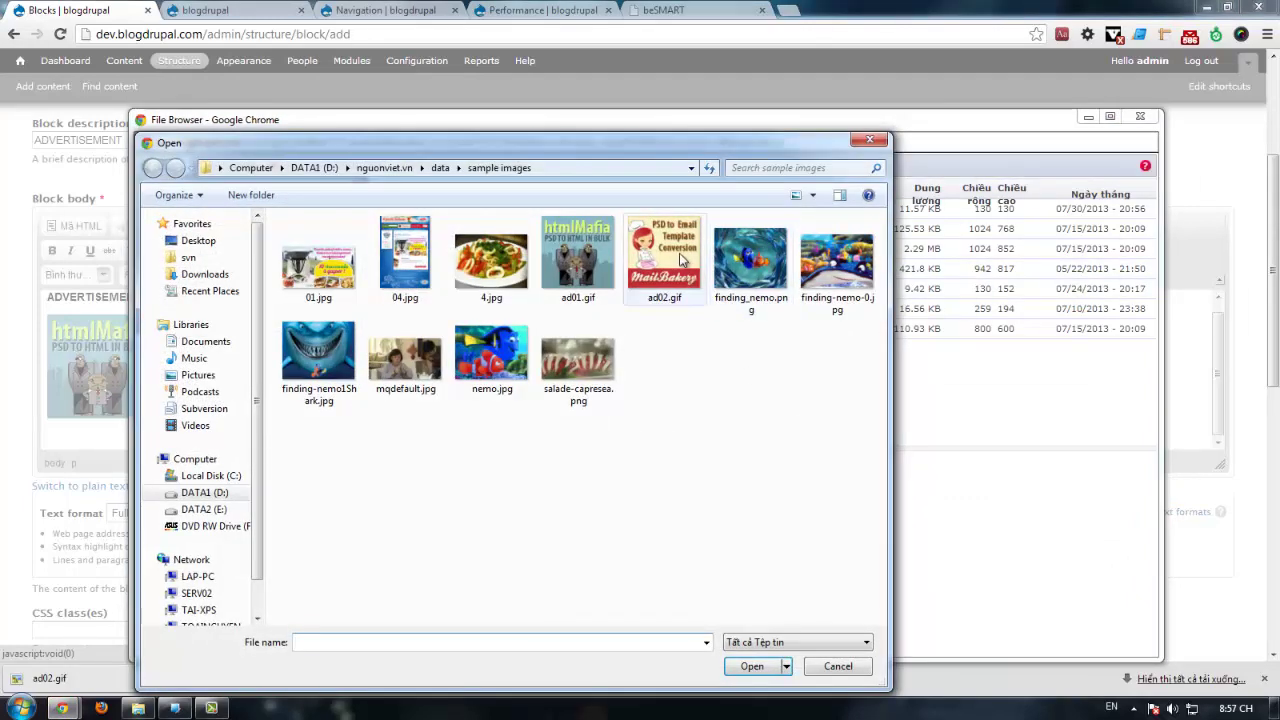
double_click(662, 258)
click(180, 307)
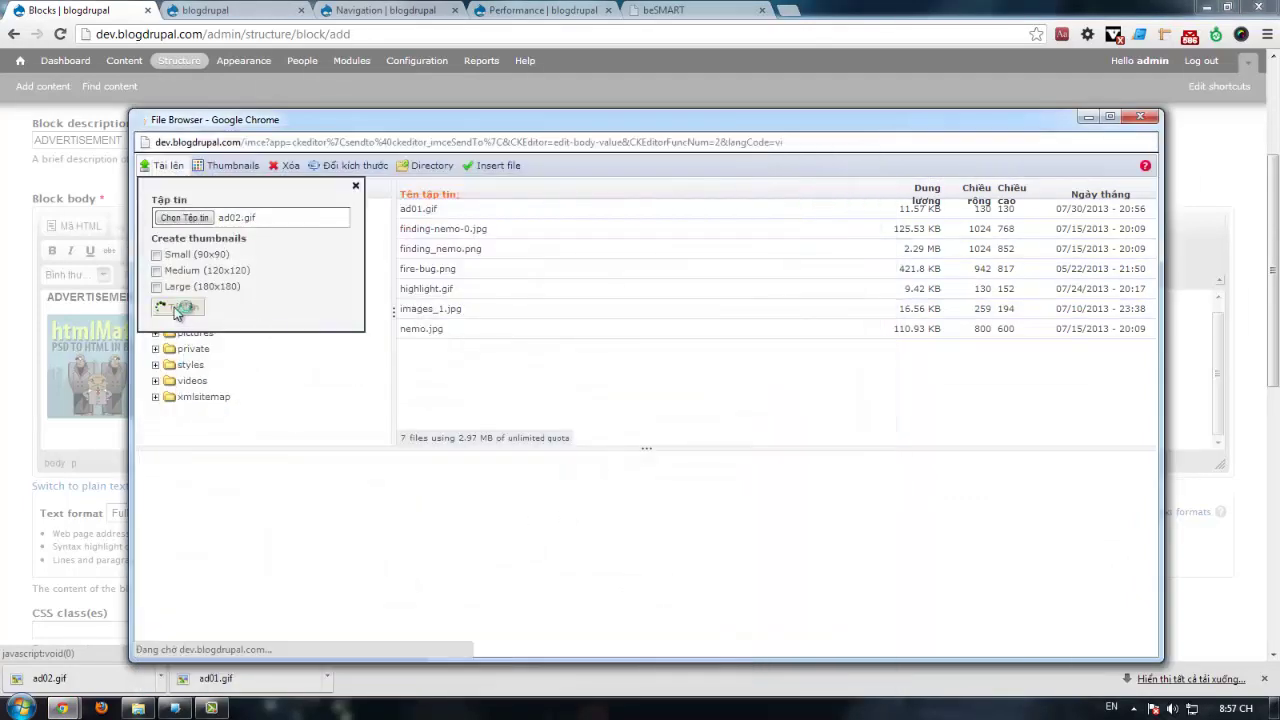
click(654, 491)
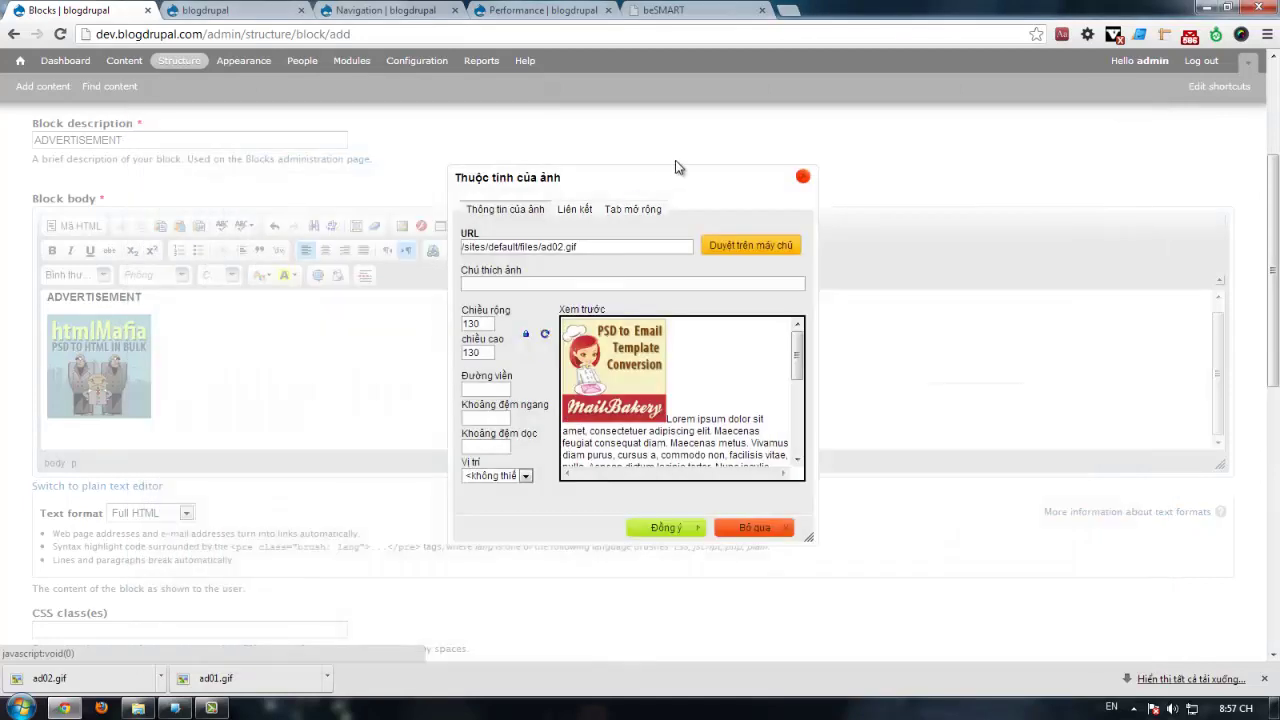
click(666, 528)
Step: Inspect the beSMART ad markup: linked images inside ad left and ad right containers
click(688, 9)
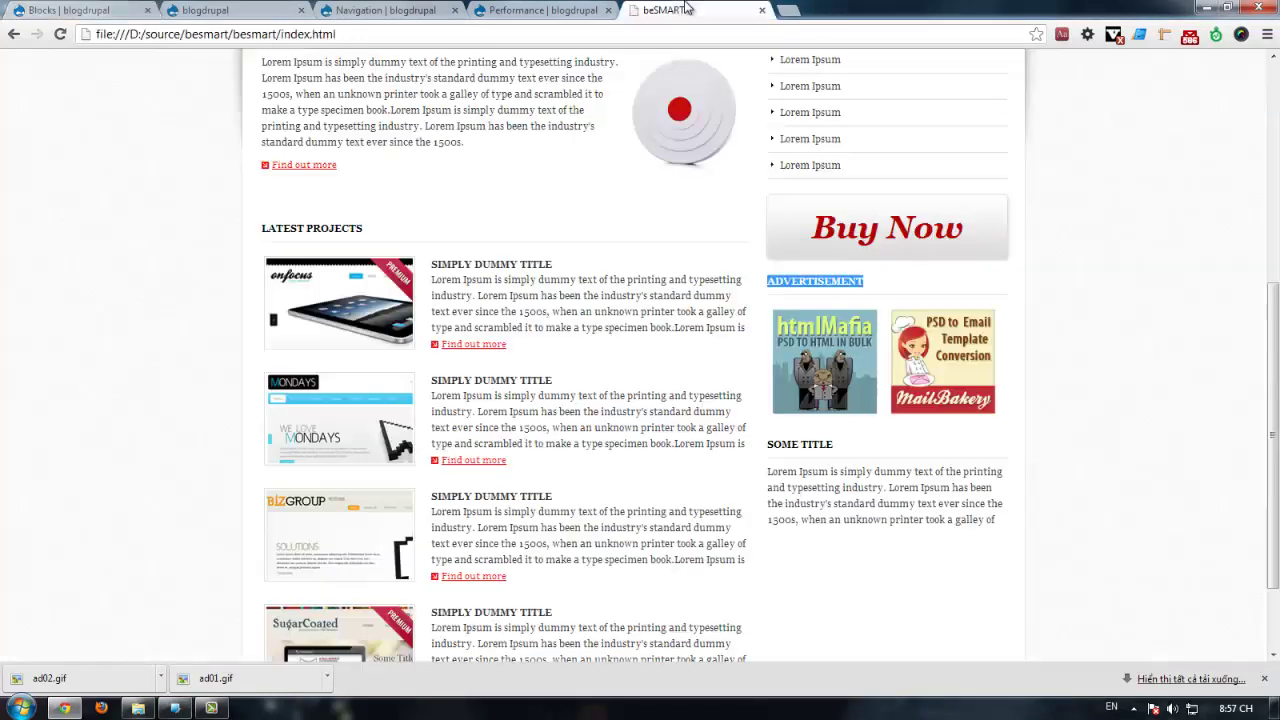
right_click(838, 357)
click(878, 550)
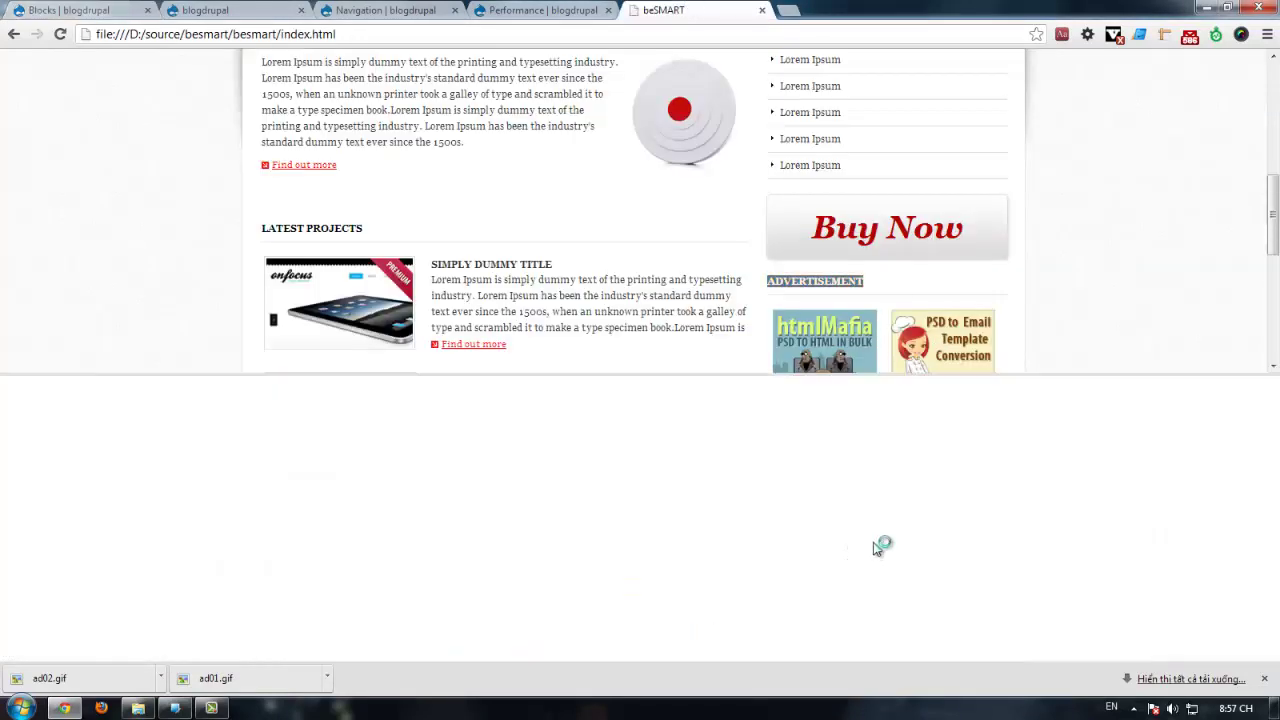
scroll(362, 603, down, 2)
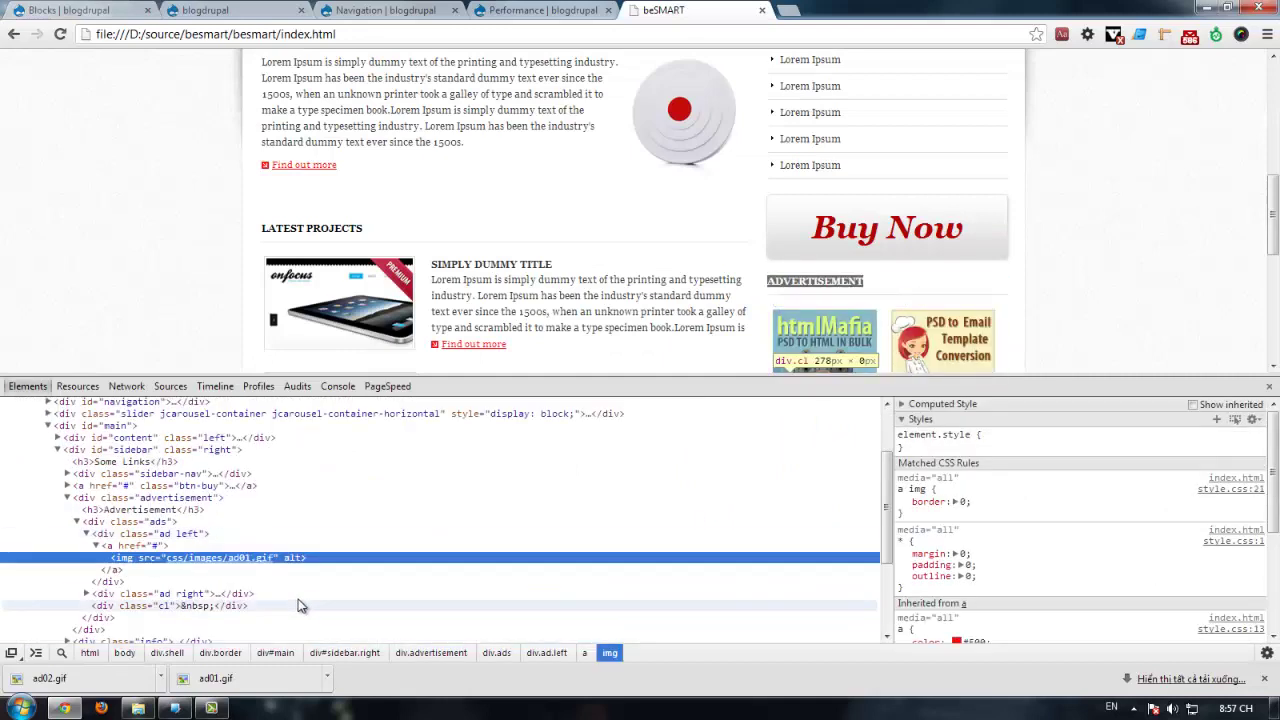
click(97, 546)
click(130, 546)
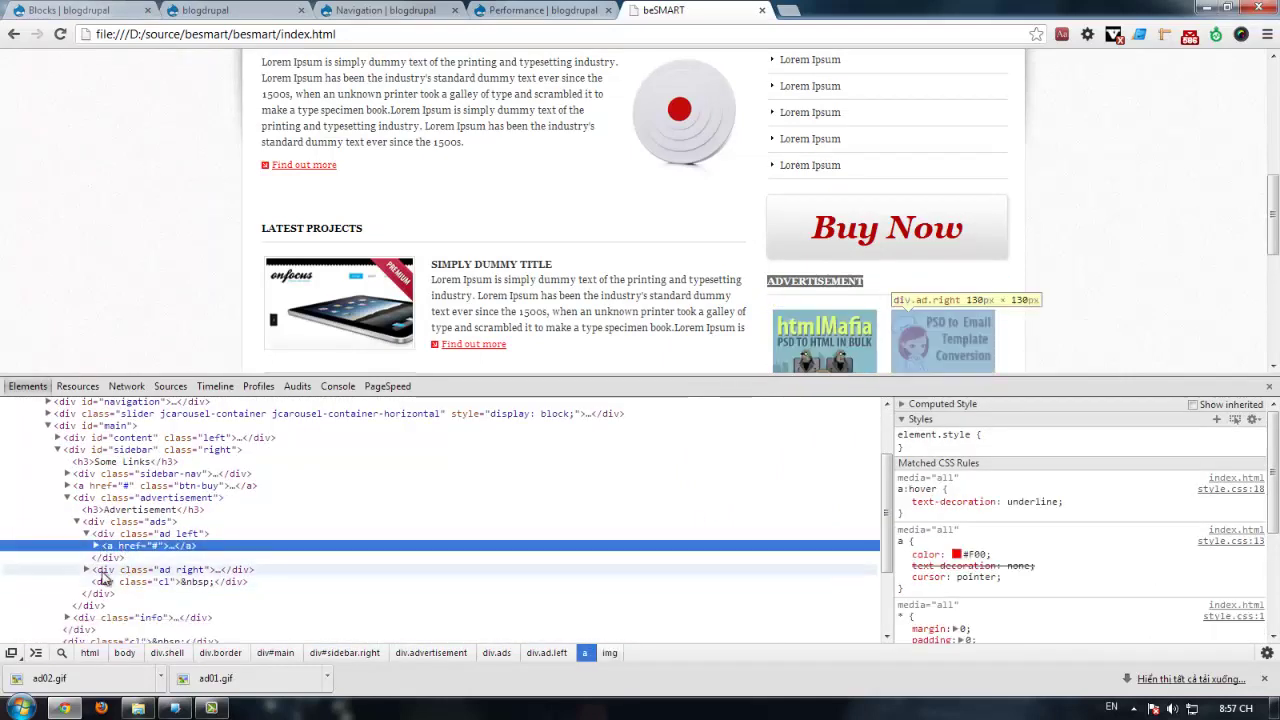
click(83, 575)
click(86, 570)
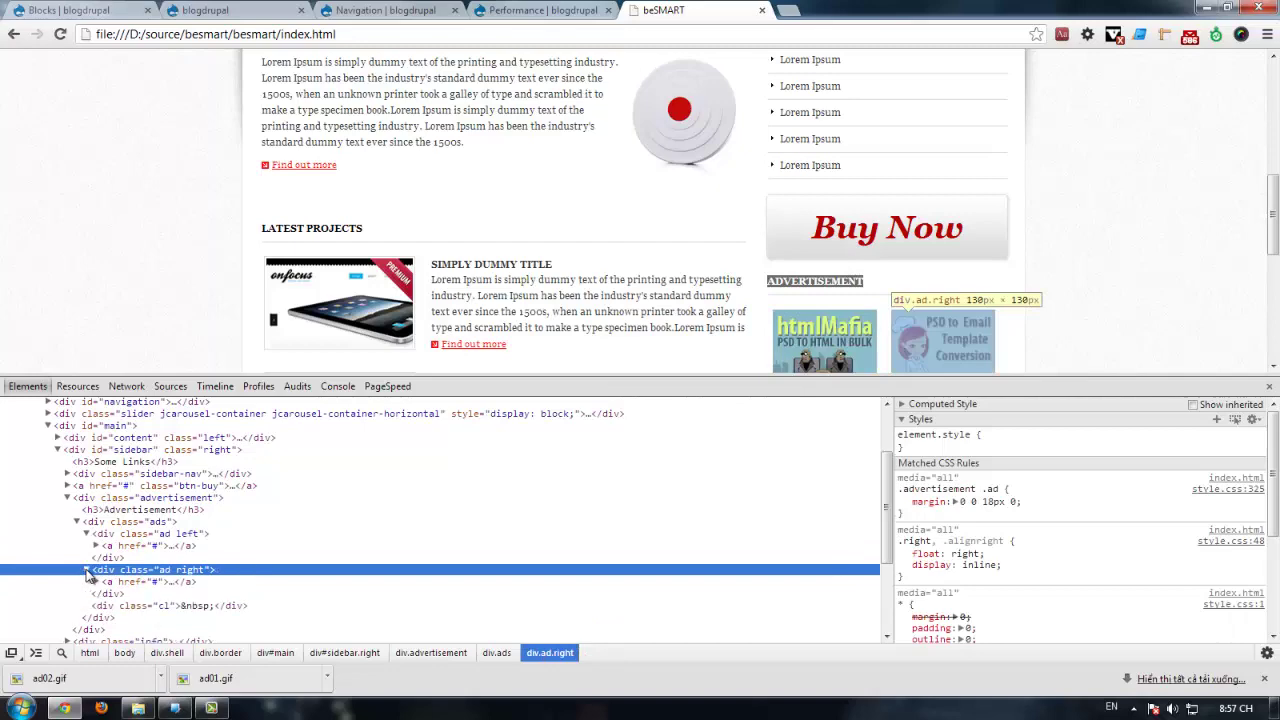
click(130, 582)
click(200, 28)
key(ctrl+shift+Tab)
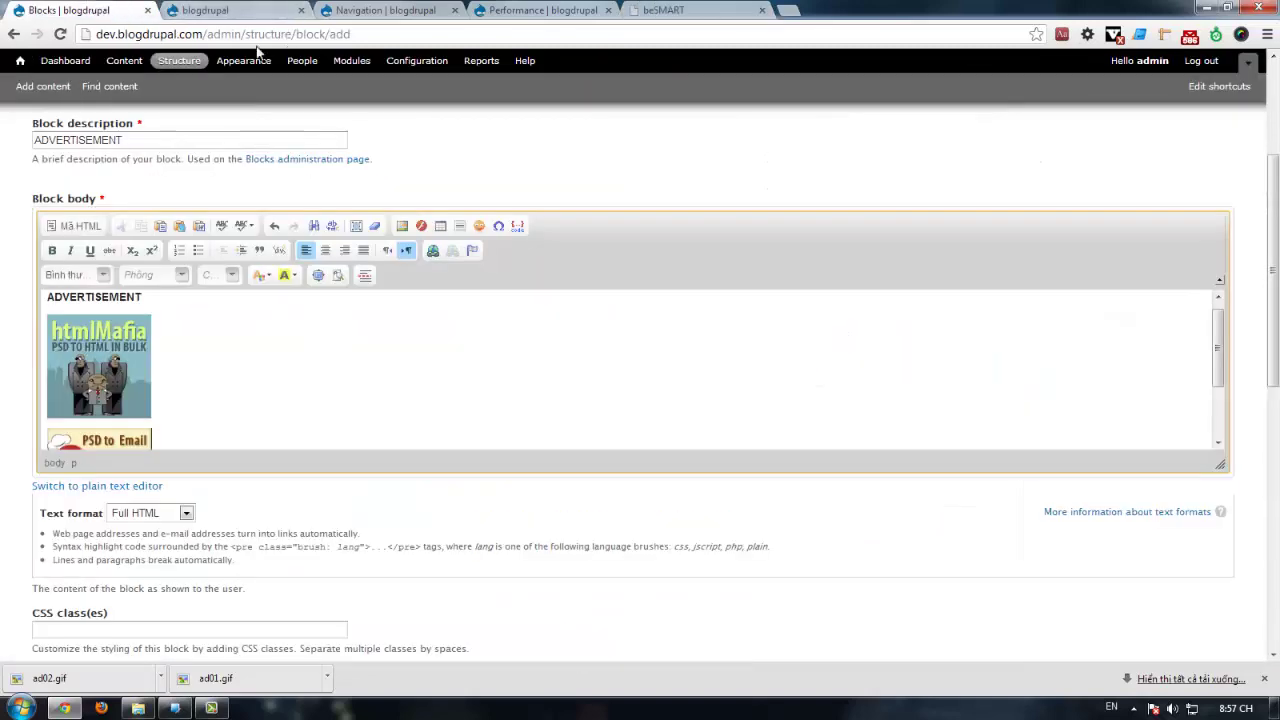
Step: Link both ad images in the block body to google.com
right_click(97, 355)
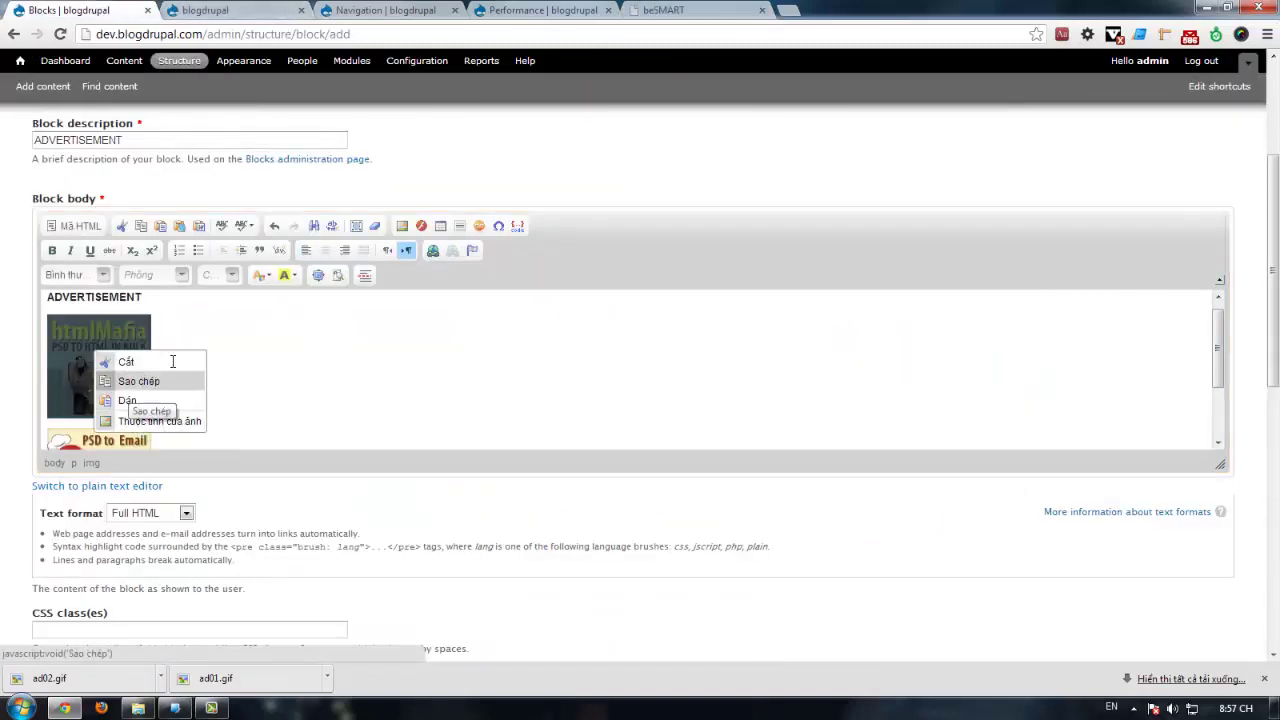
click(138, 381)
click(433, 251)
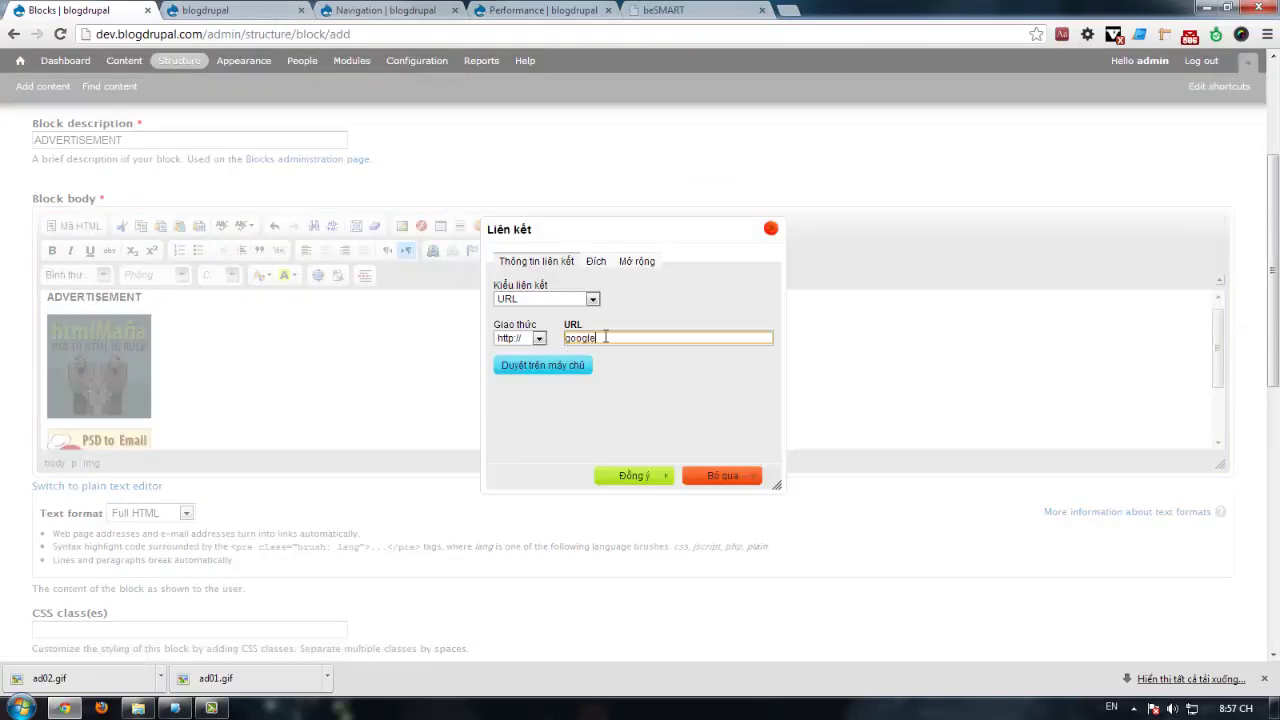
click(645, 477)
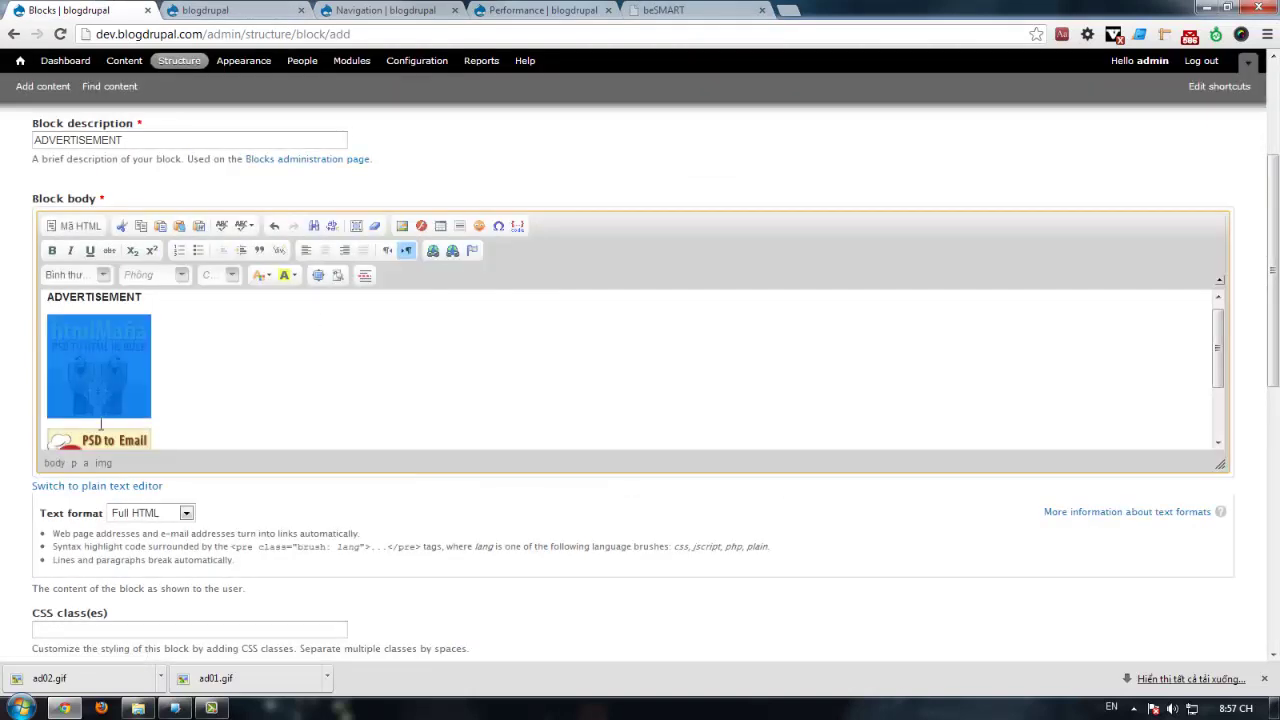
scroll(100, 380, down, 2)
right_click(90, 390)
click(143, 458)
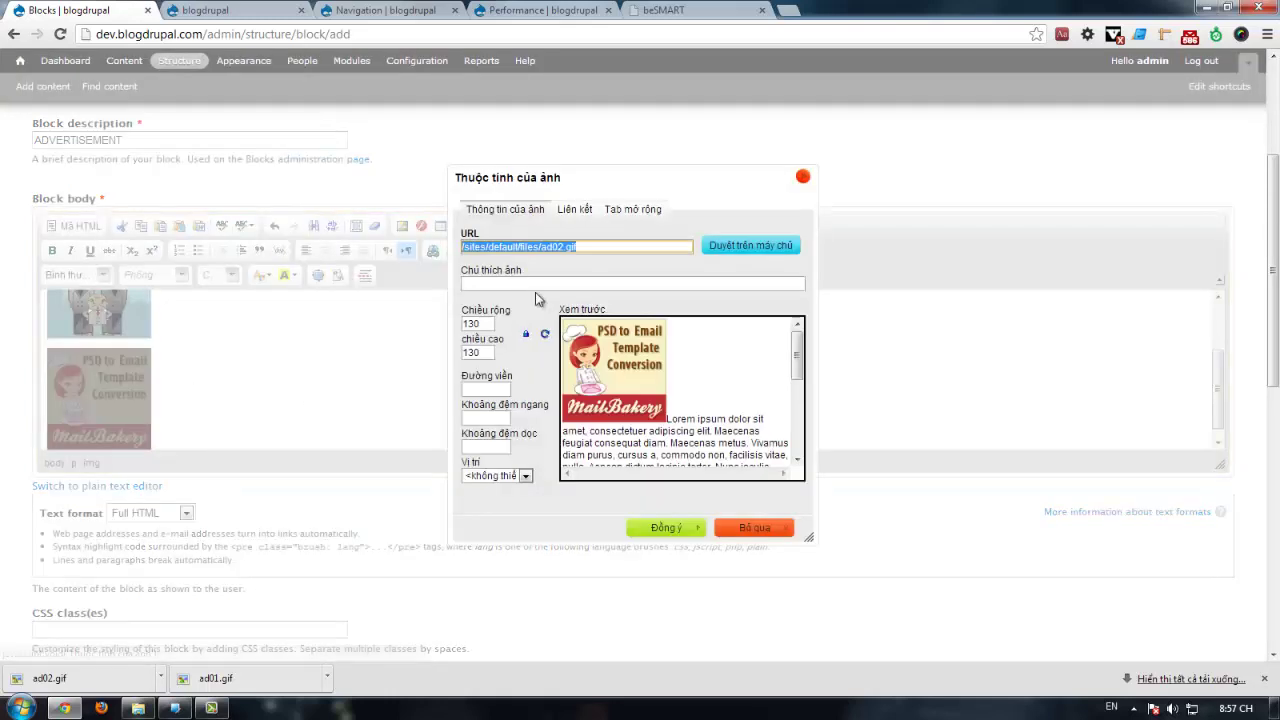
click(690, 525)
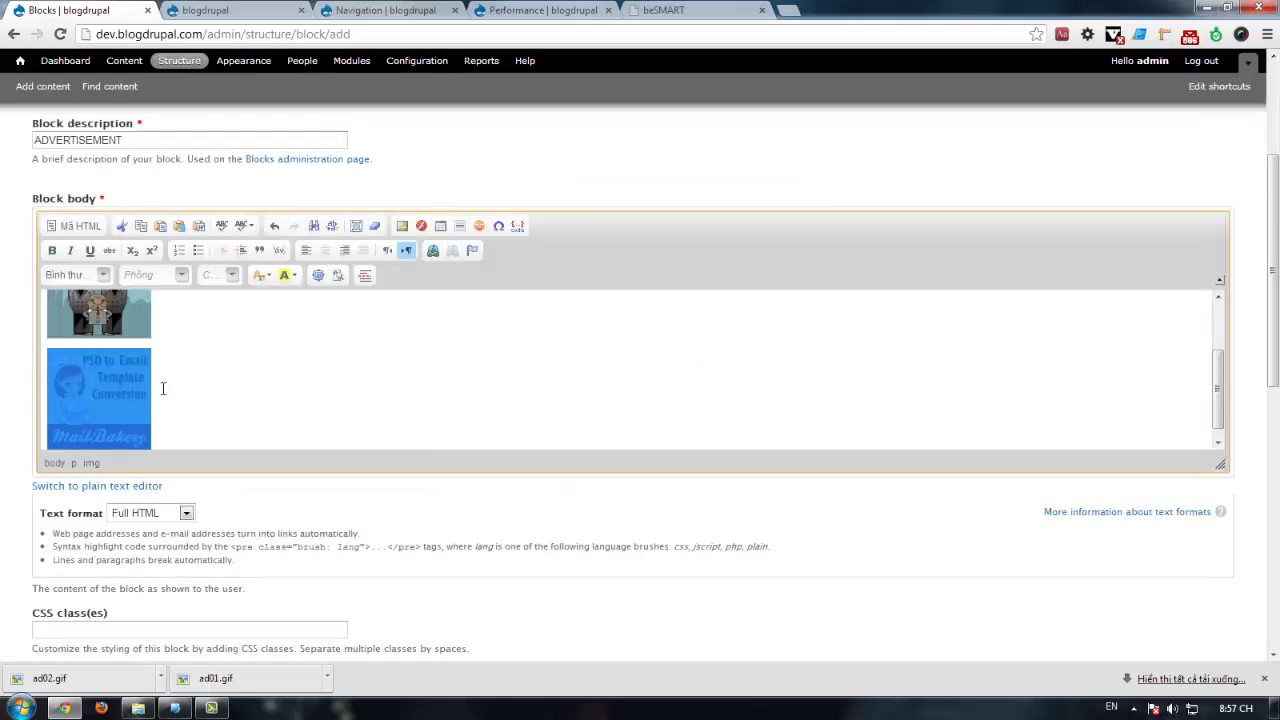
click(433, 251)
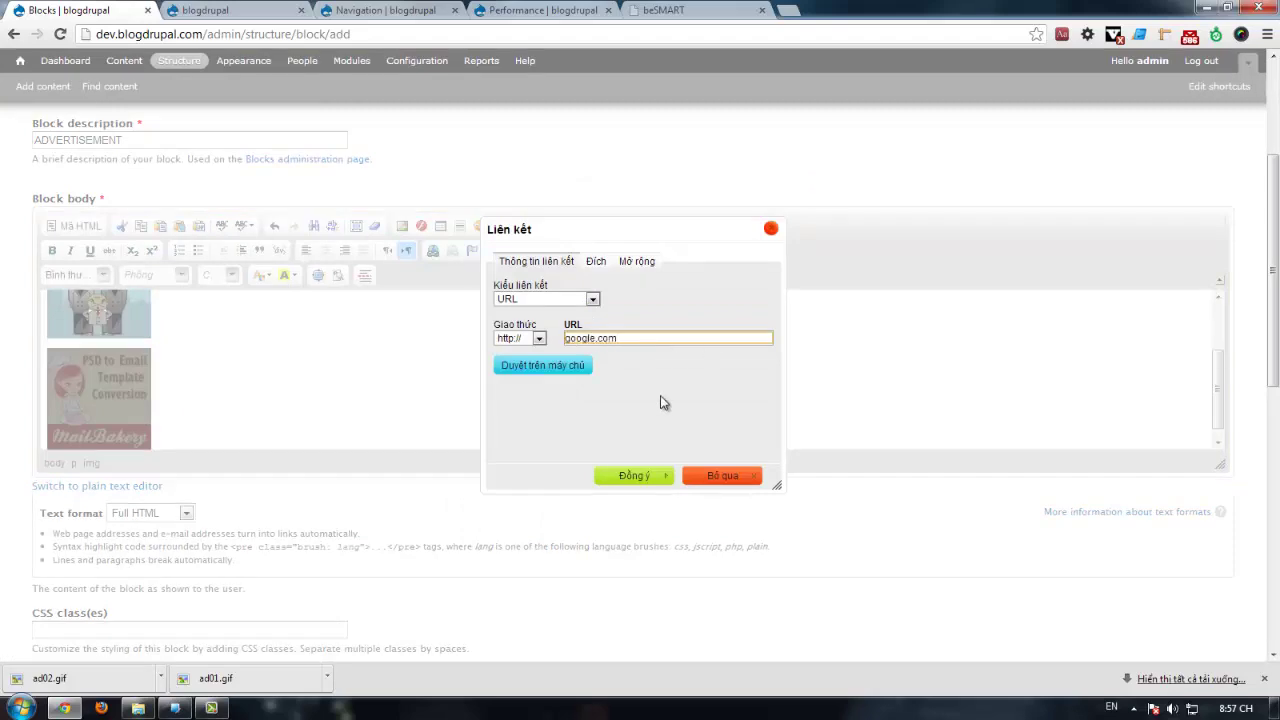
click(651, 476)
Step: Check the ad left and ad right class names on the beSMART page
click(680, 12)
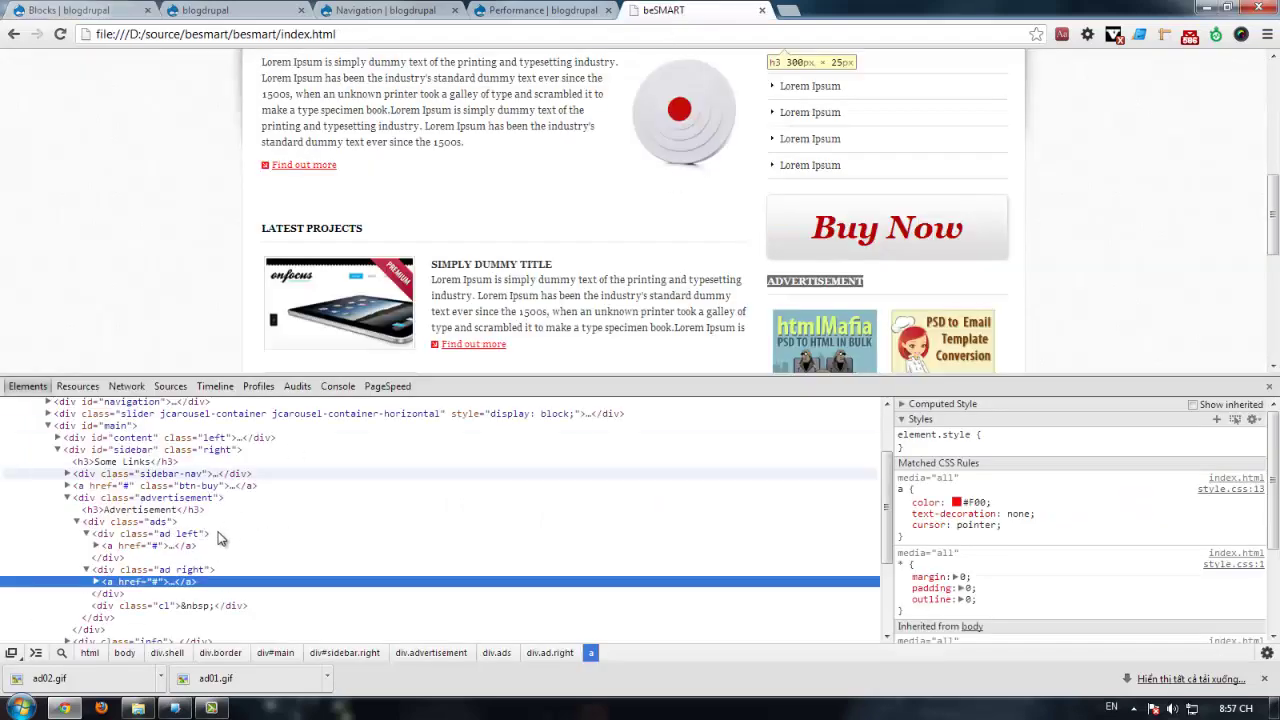
double_click(174, 535)
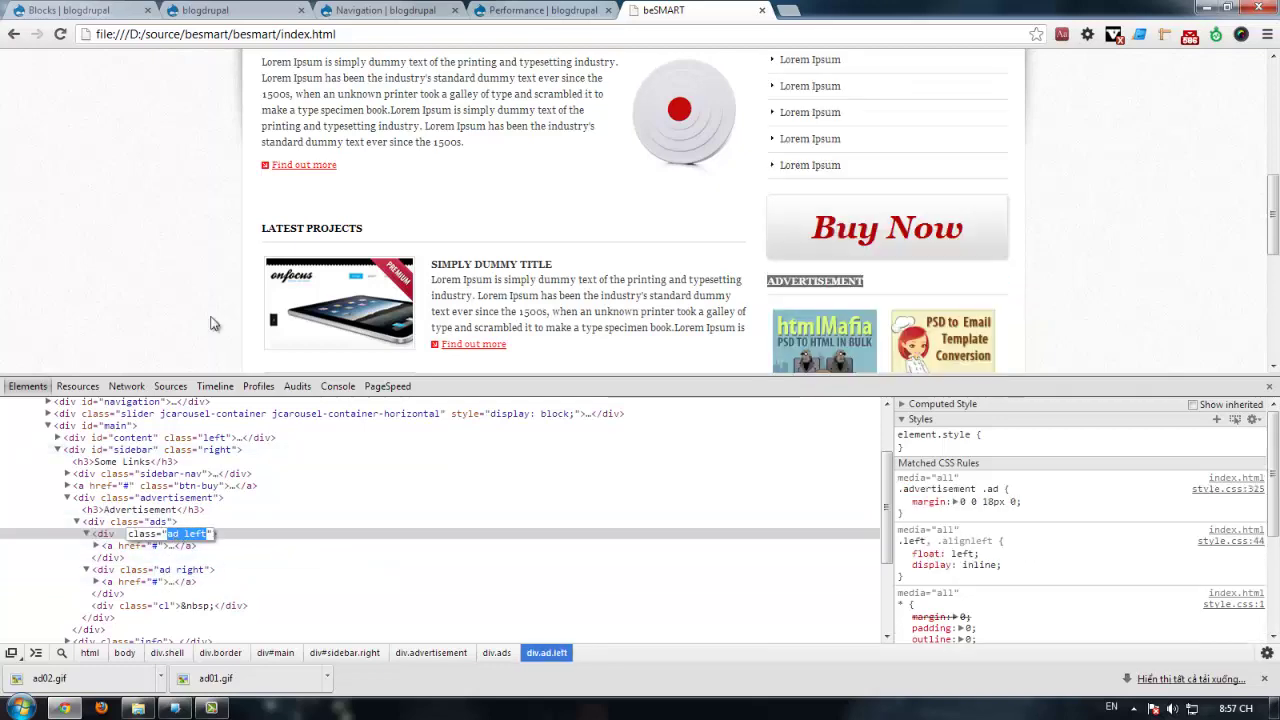
click(87, 534)
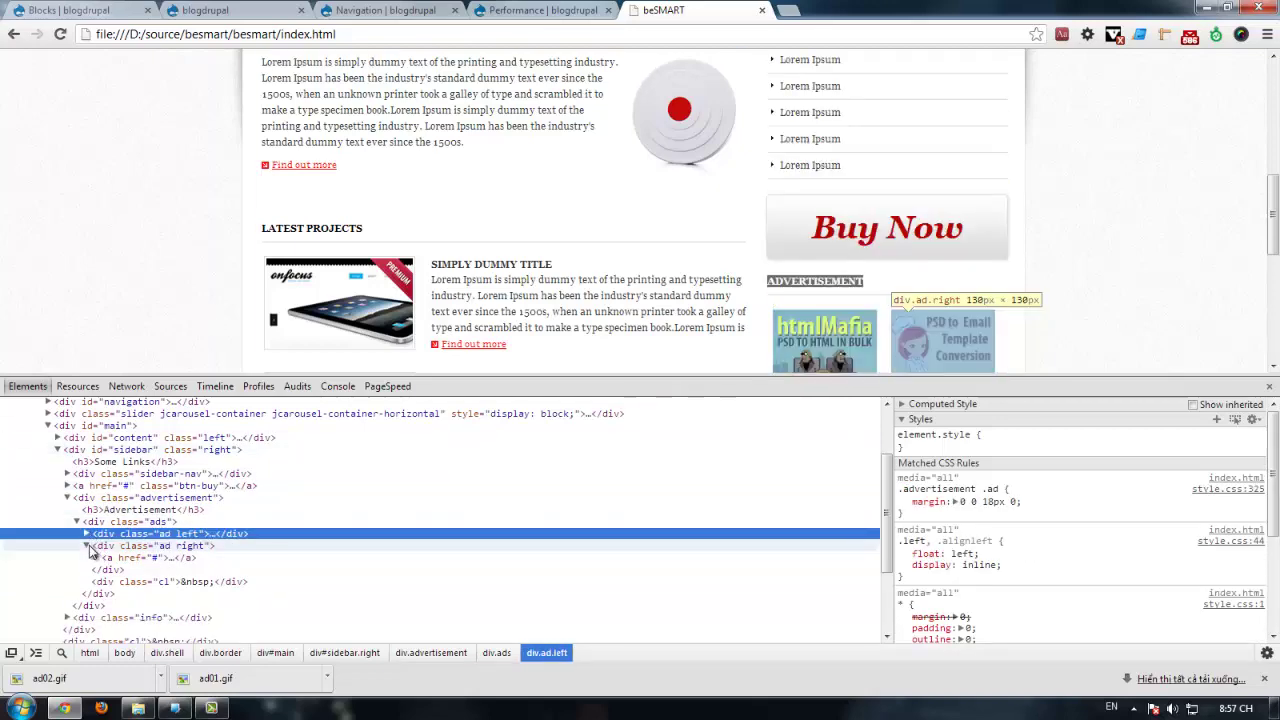
click(87, 546)
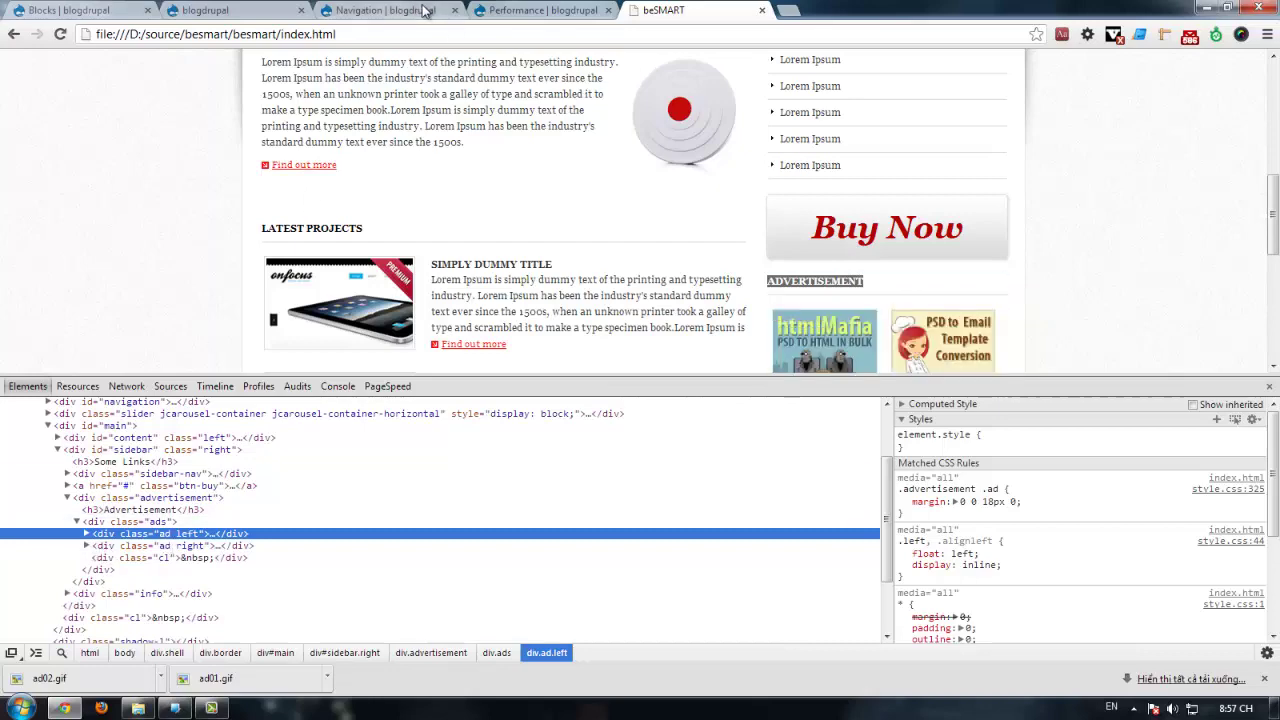
click(200, 12)
click(98, 10)
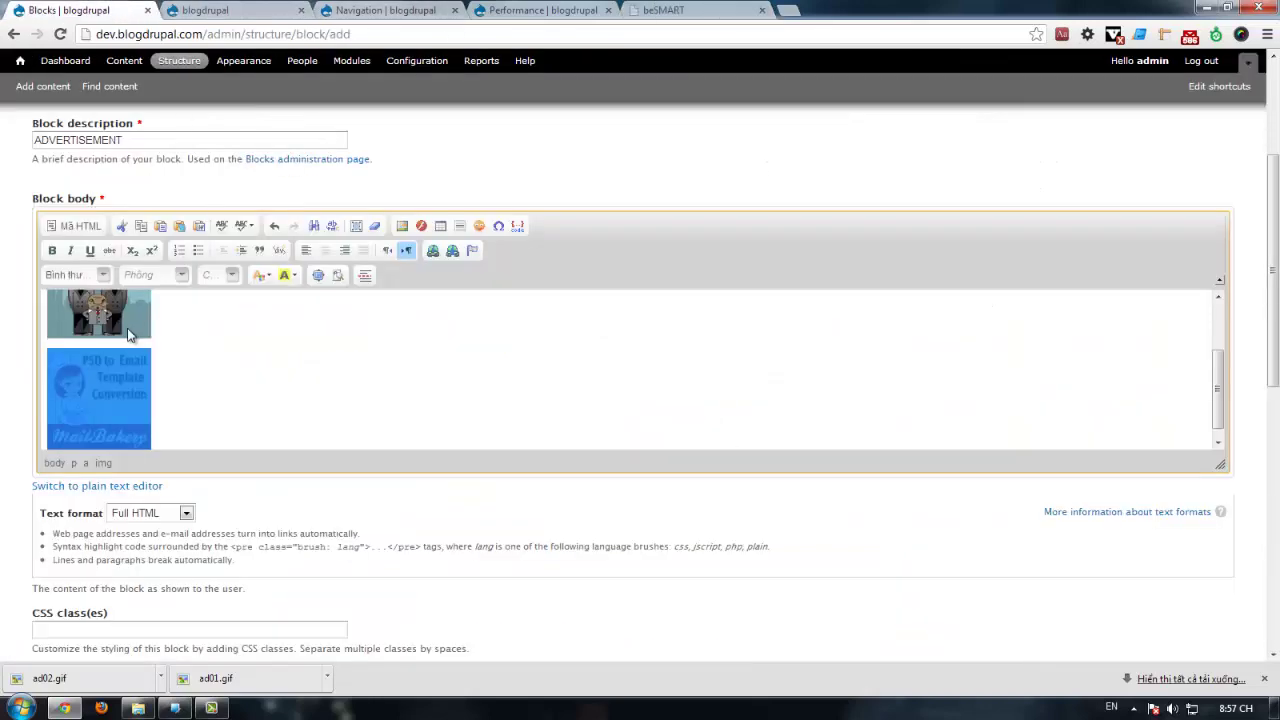
Step: Wrap the first ad image in a div with class 'ad left'
scroll(128, 336, up, 3)
right_click(102, 347)
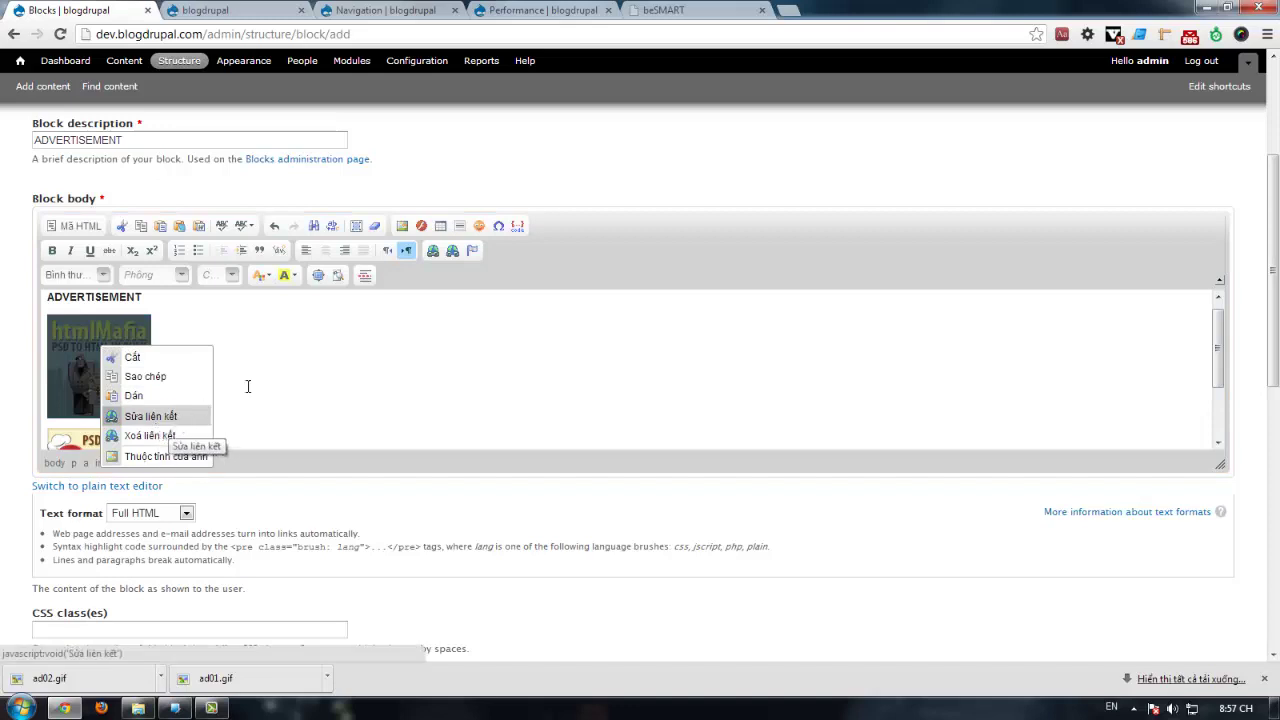
key(Escape)
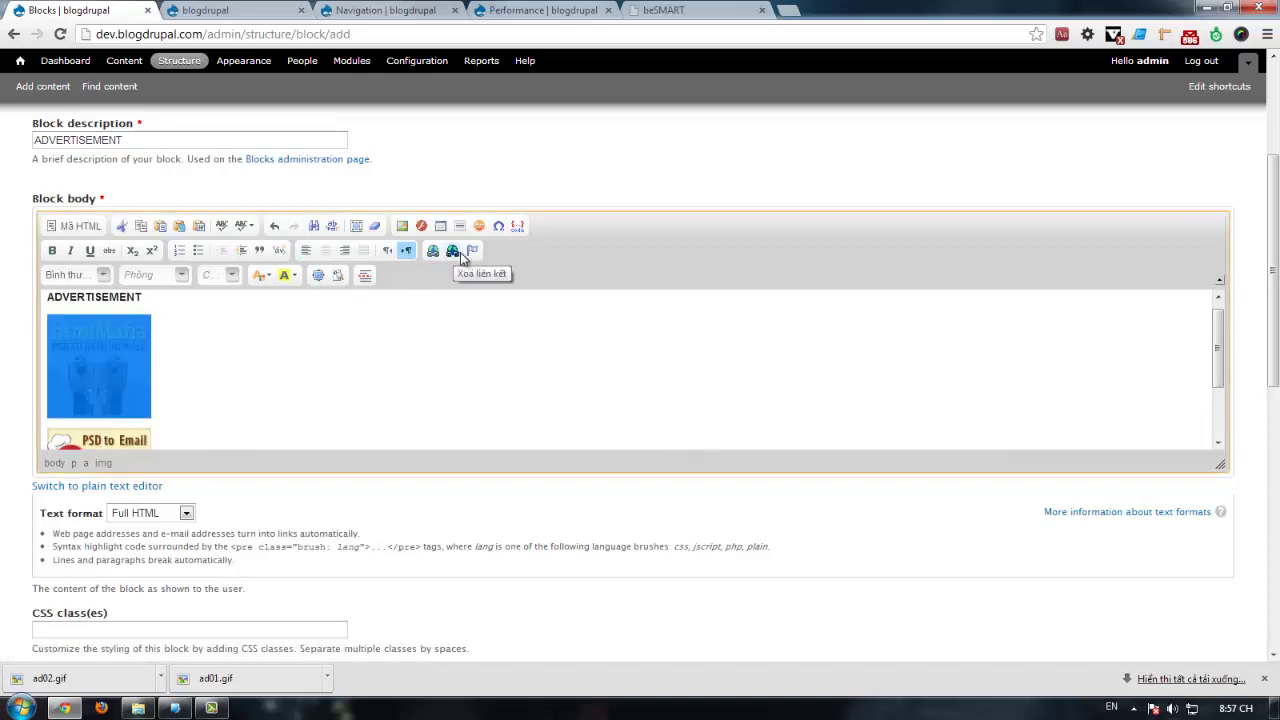
click(279, 253)
click(690, 10)
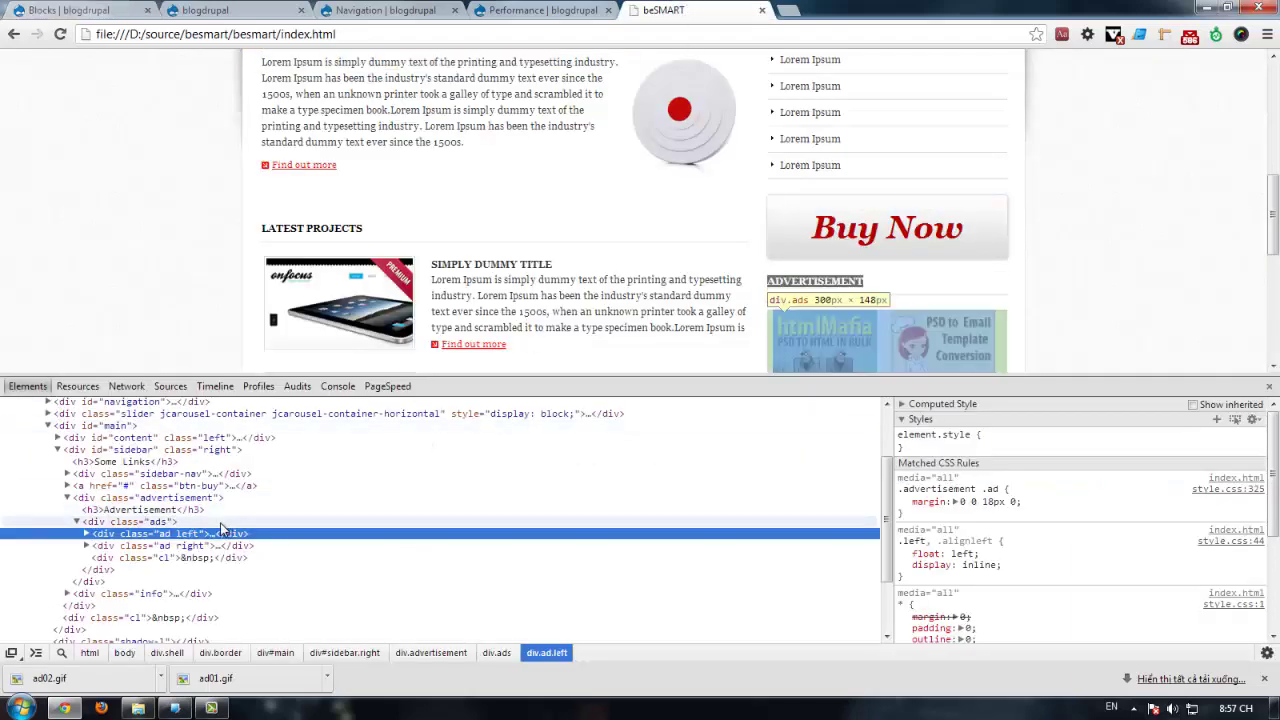
click(98, 10)
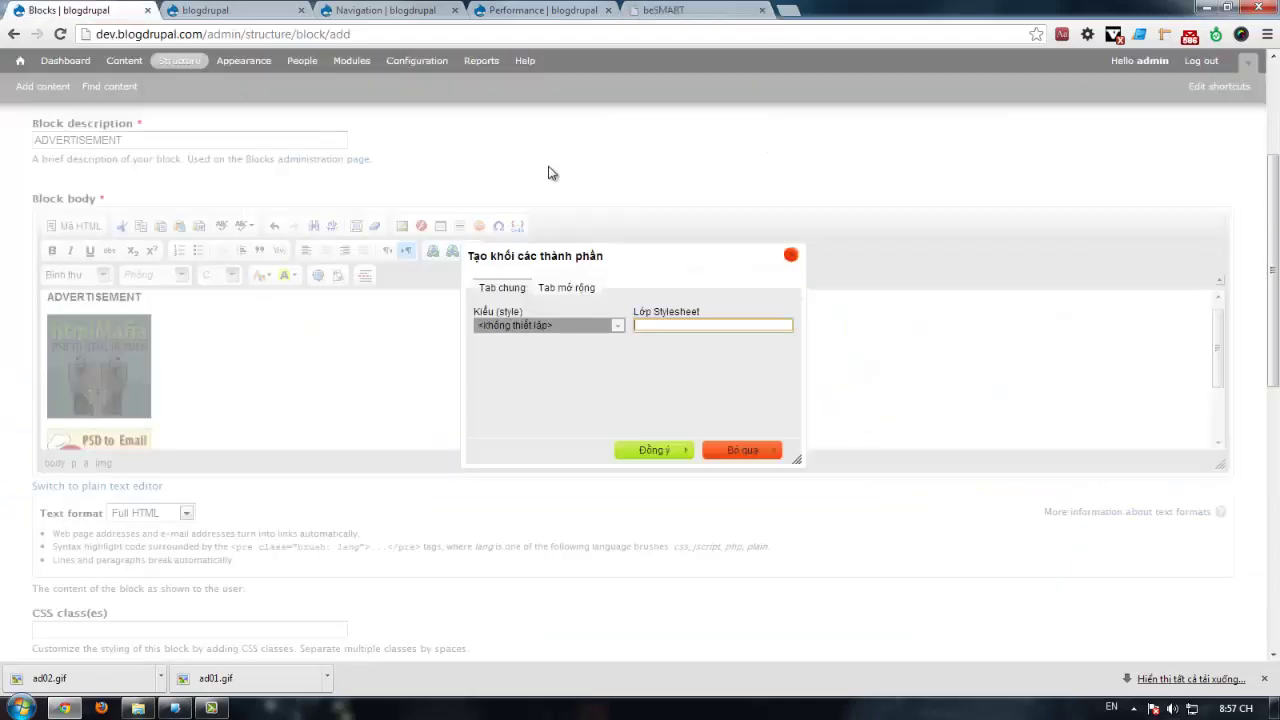
click(672, 451)
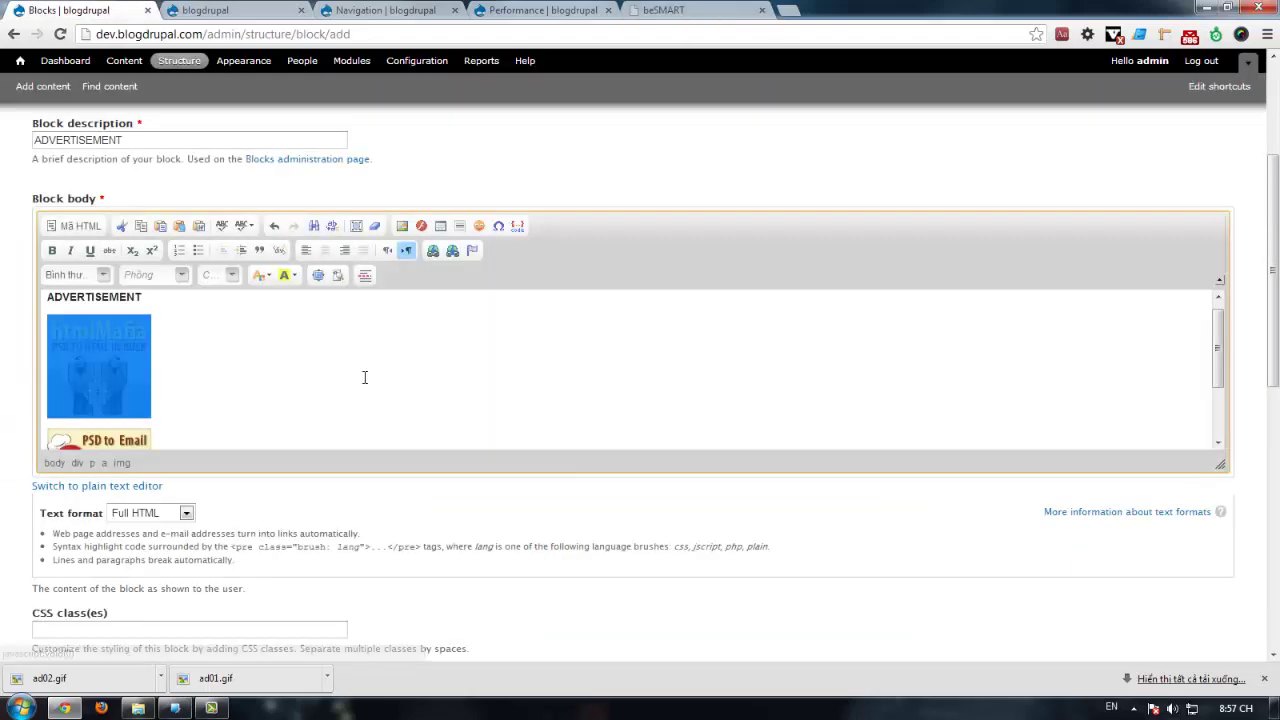
Step: Wrap the second ad image in a div with class 'ad right'
click(694, 9)
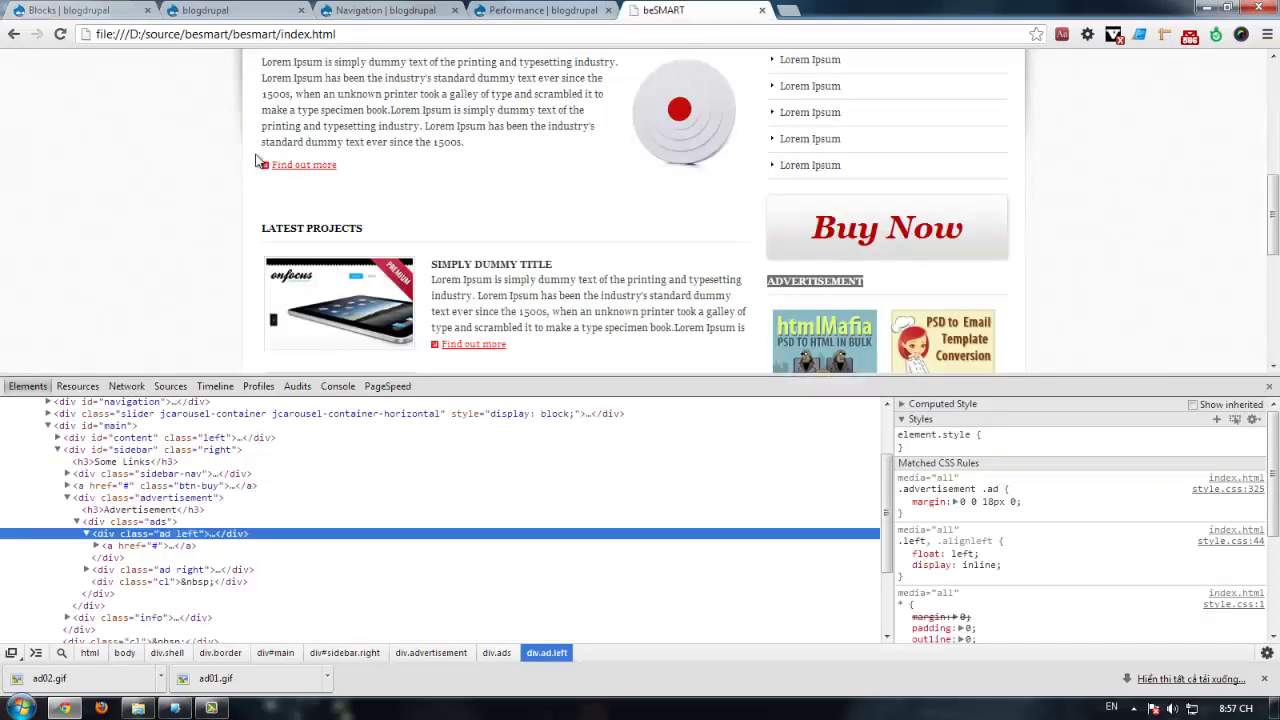
double_click(180, 569)
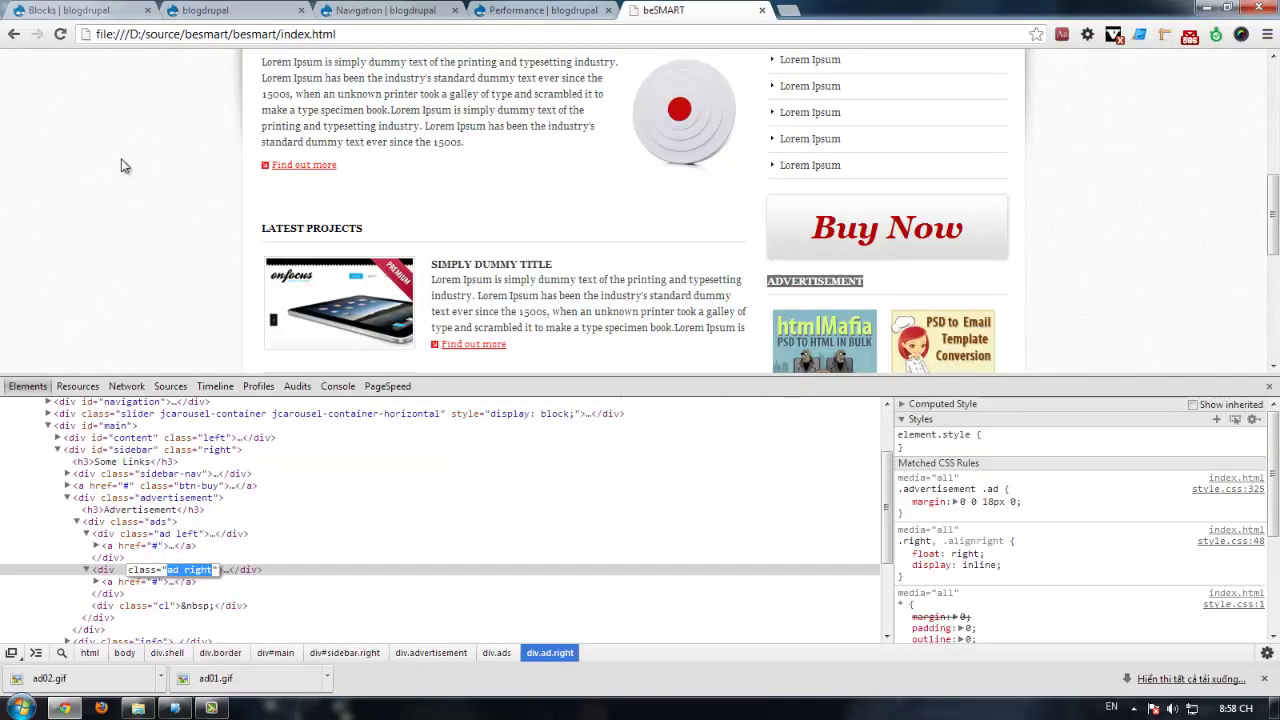
click(85, 8)
click(88, 441)
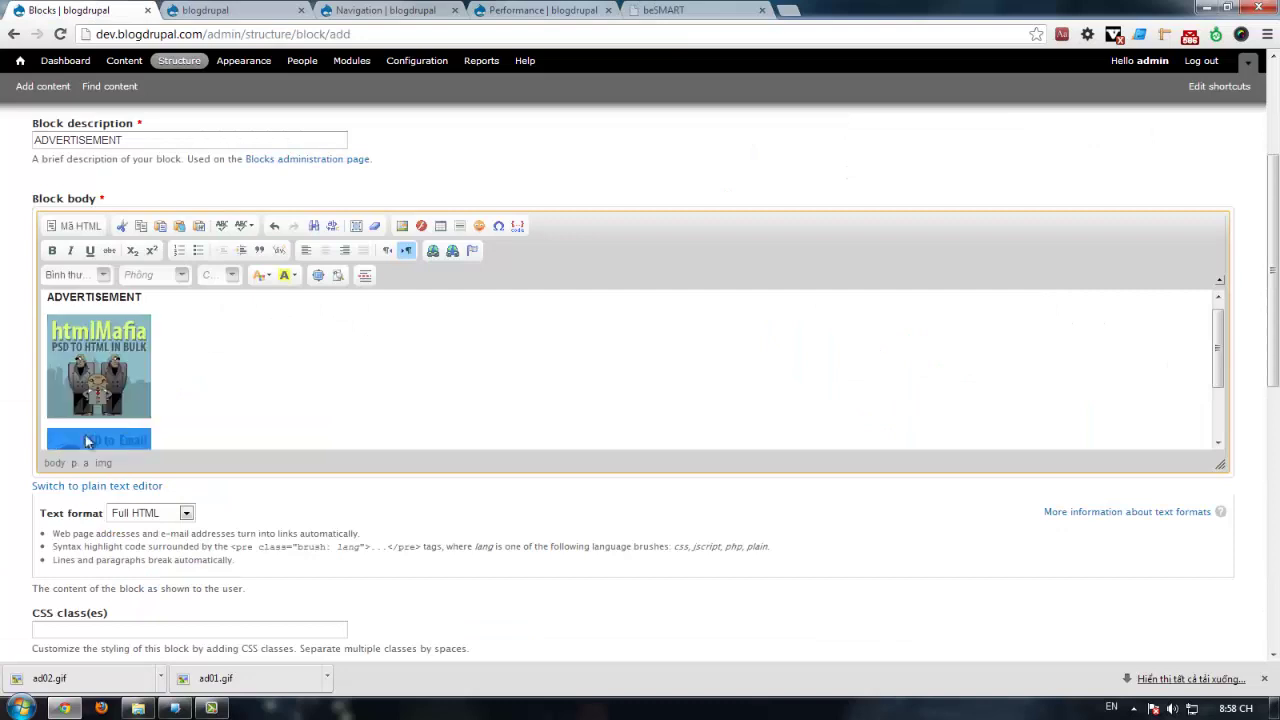
click(280, 250)
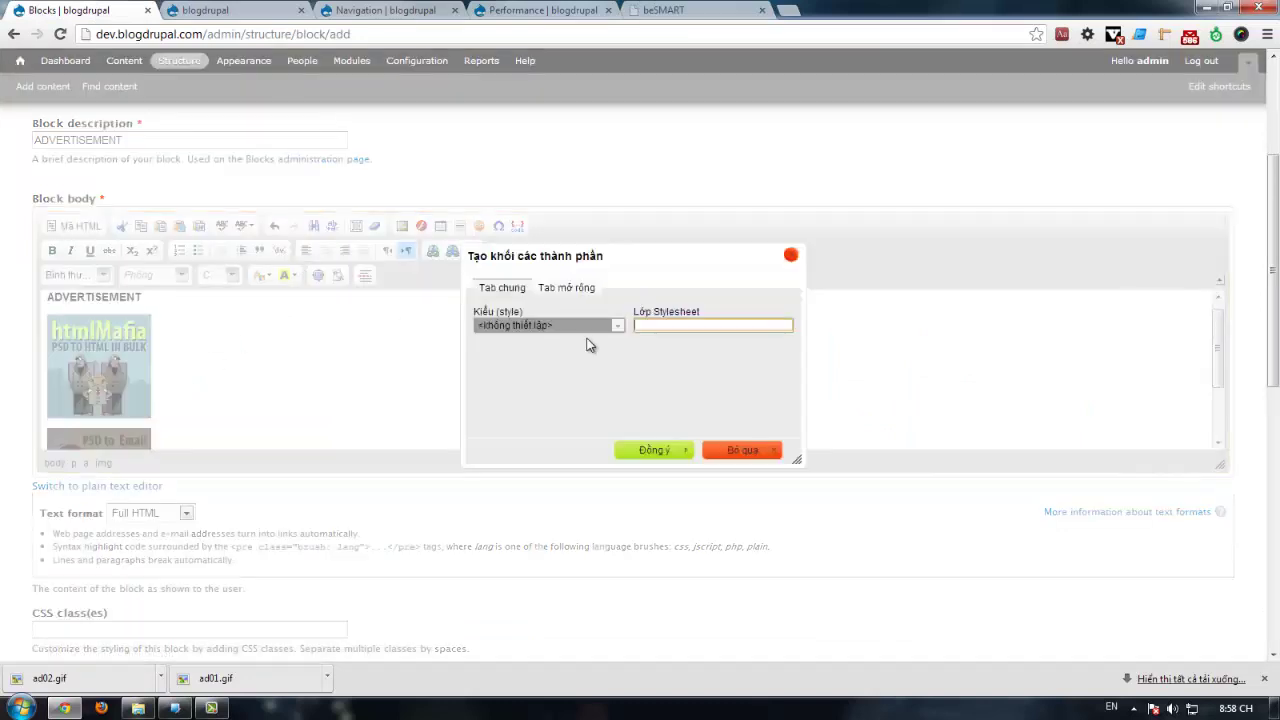
text(ad right)
click(652, 450)
Step: In Source view, delete the trailing empty <p>&nbsp;</p> paragraph
scroll(272, 370, down, 2)
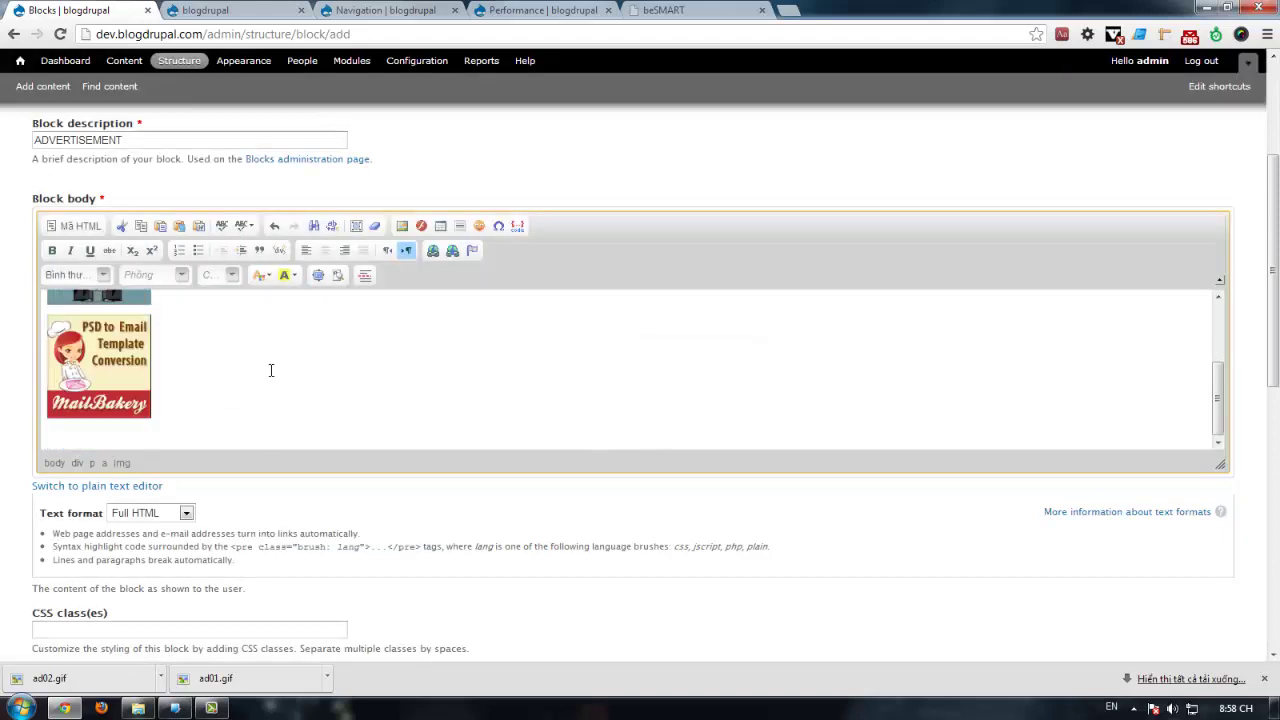
click(90, 227)
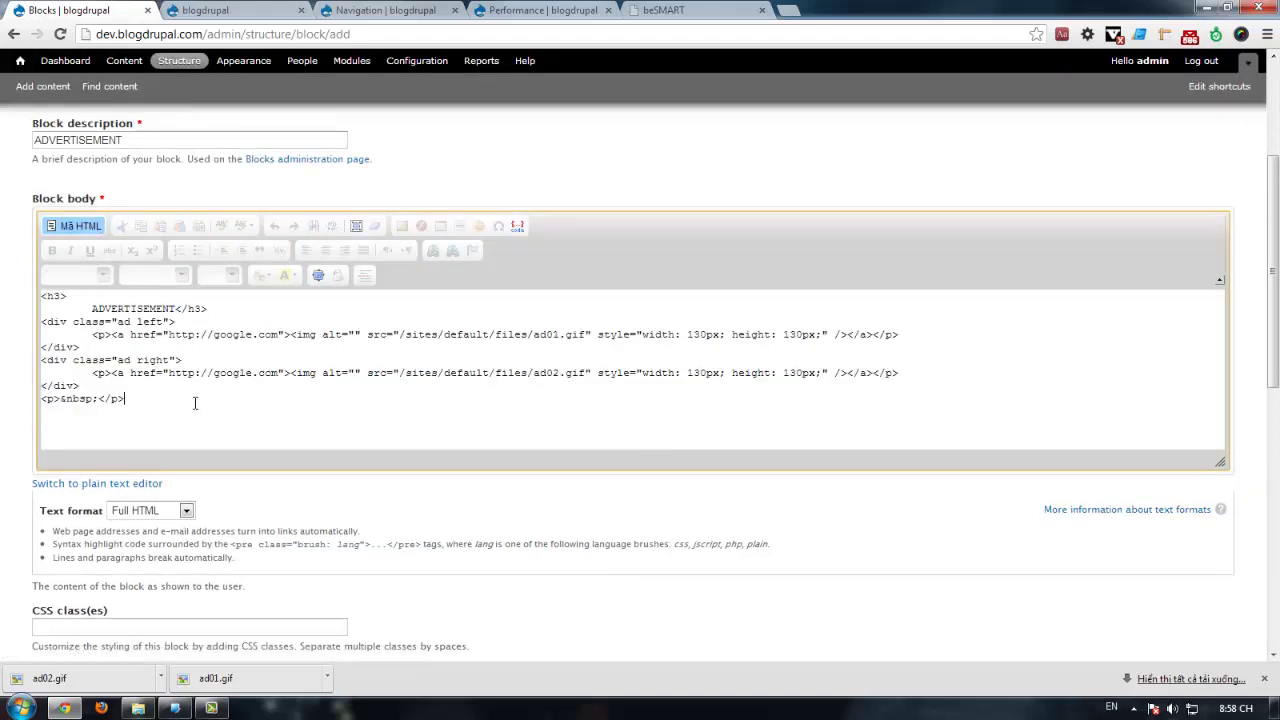
triple_click(147, 398)
key(BackSpace)
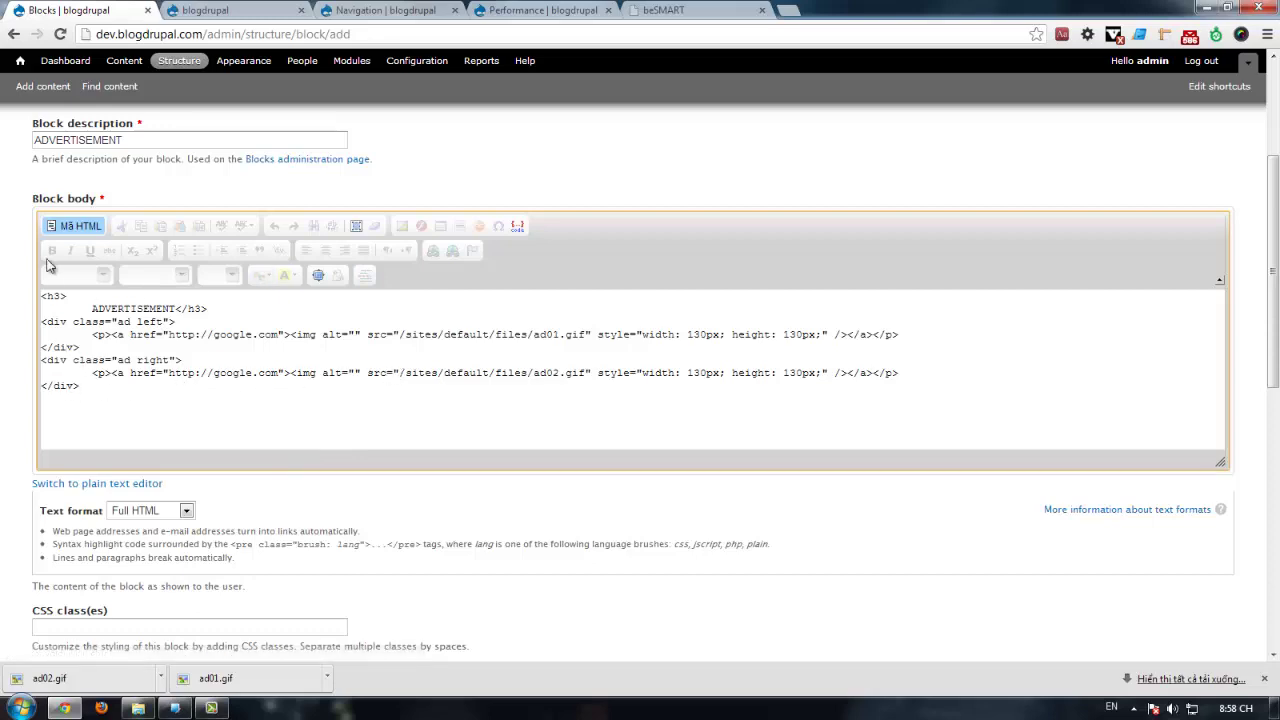
Step: Copy as HTML the beSMART template's div.cl clearing element that follows the two ad divs
click(58, 225)
key(ctrl+shift+Tab)
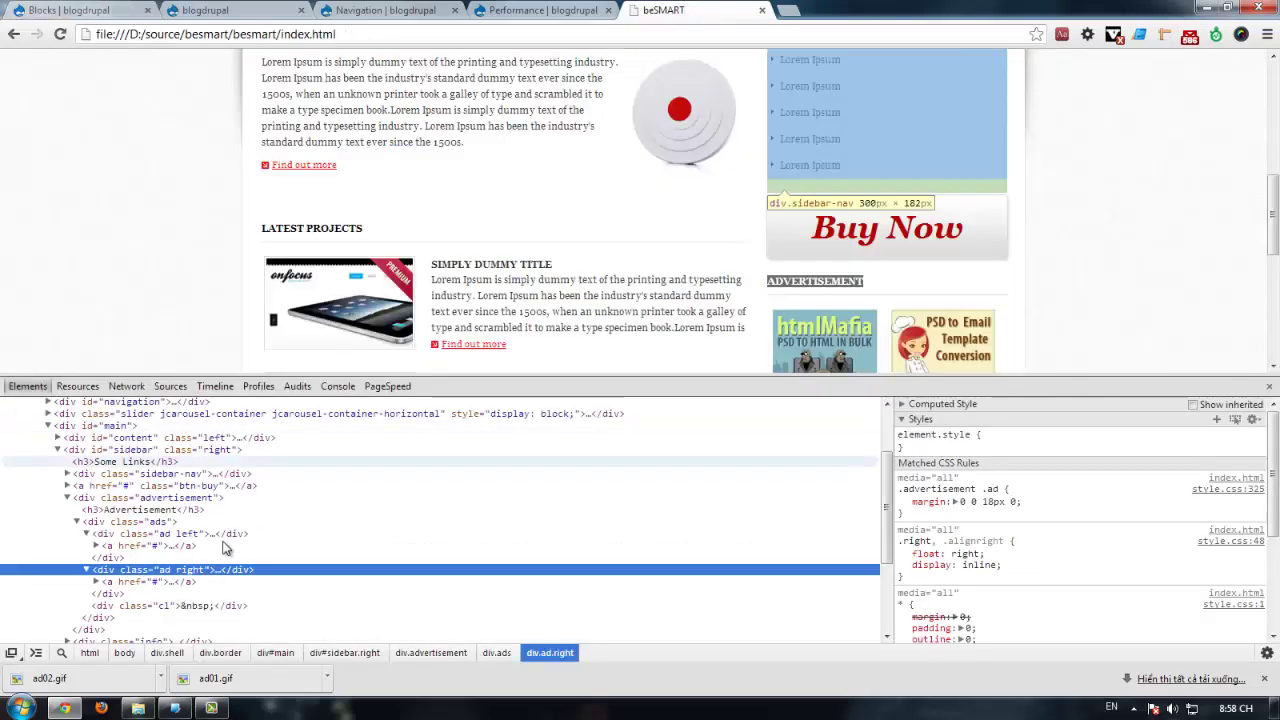
click(86, 533)
click(86, 545)
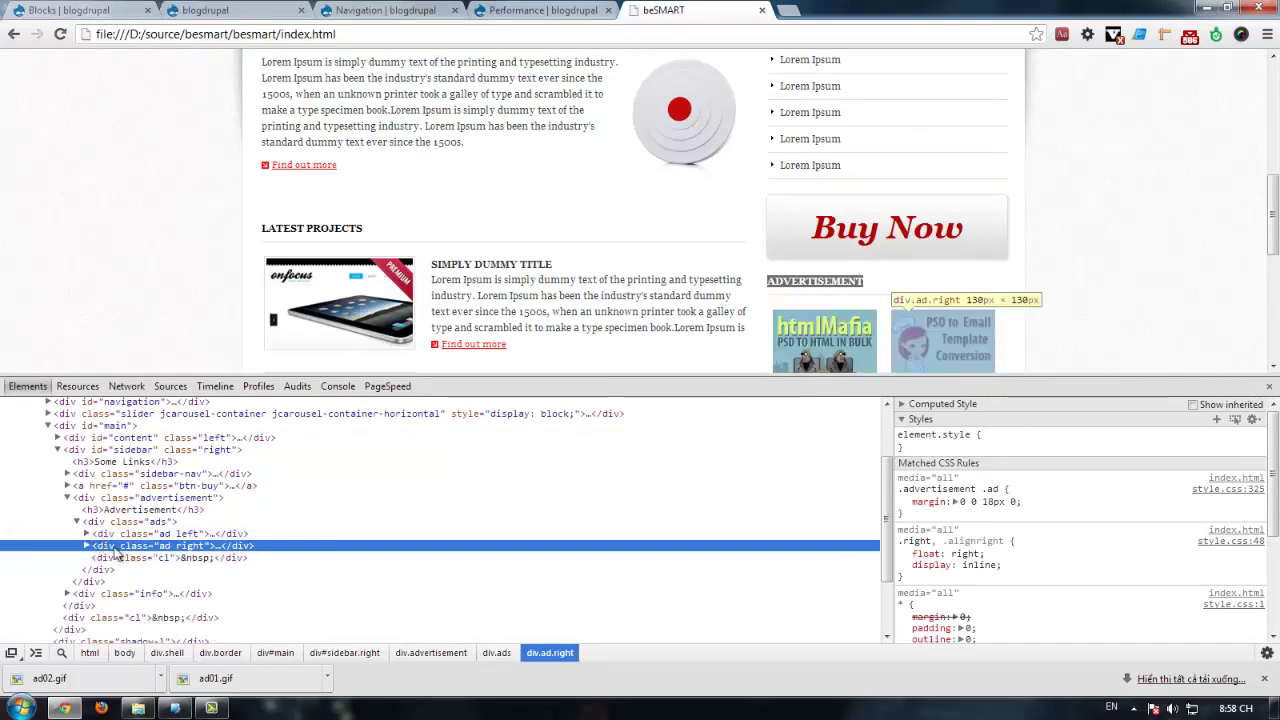
click(239, 562)
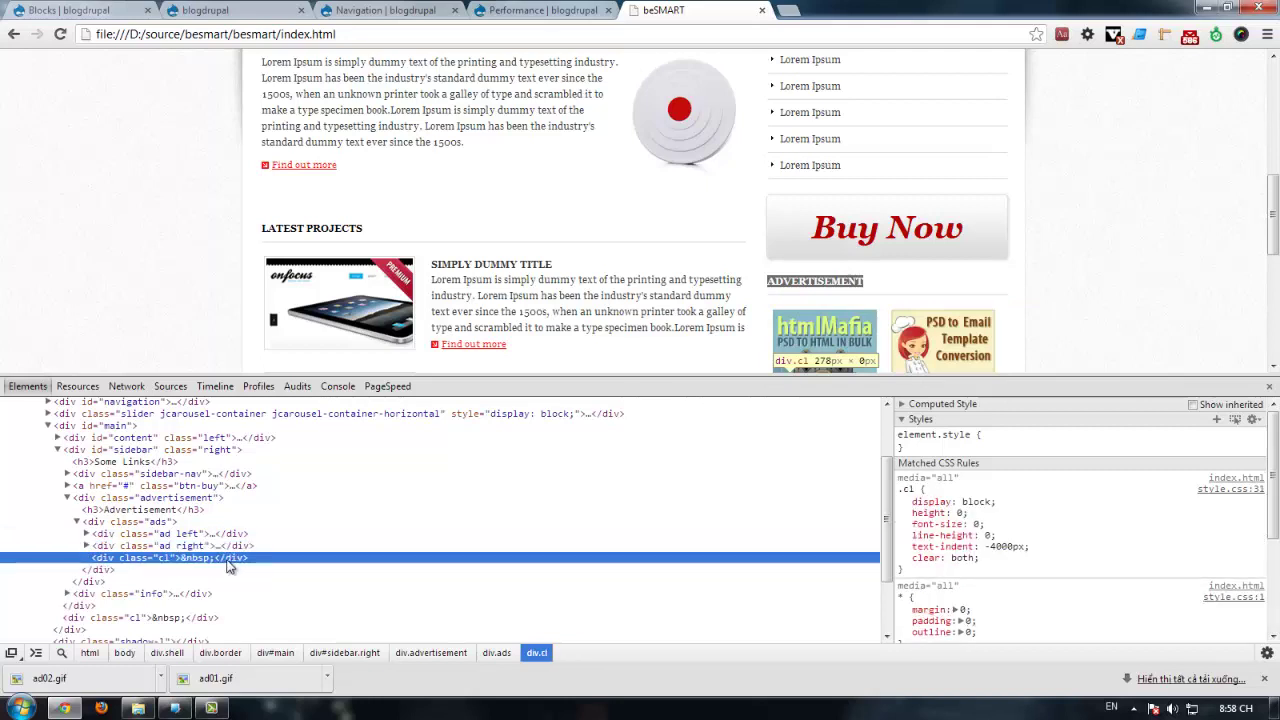
right_click(229, 566)
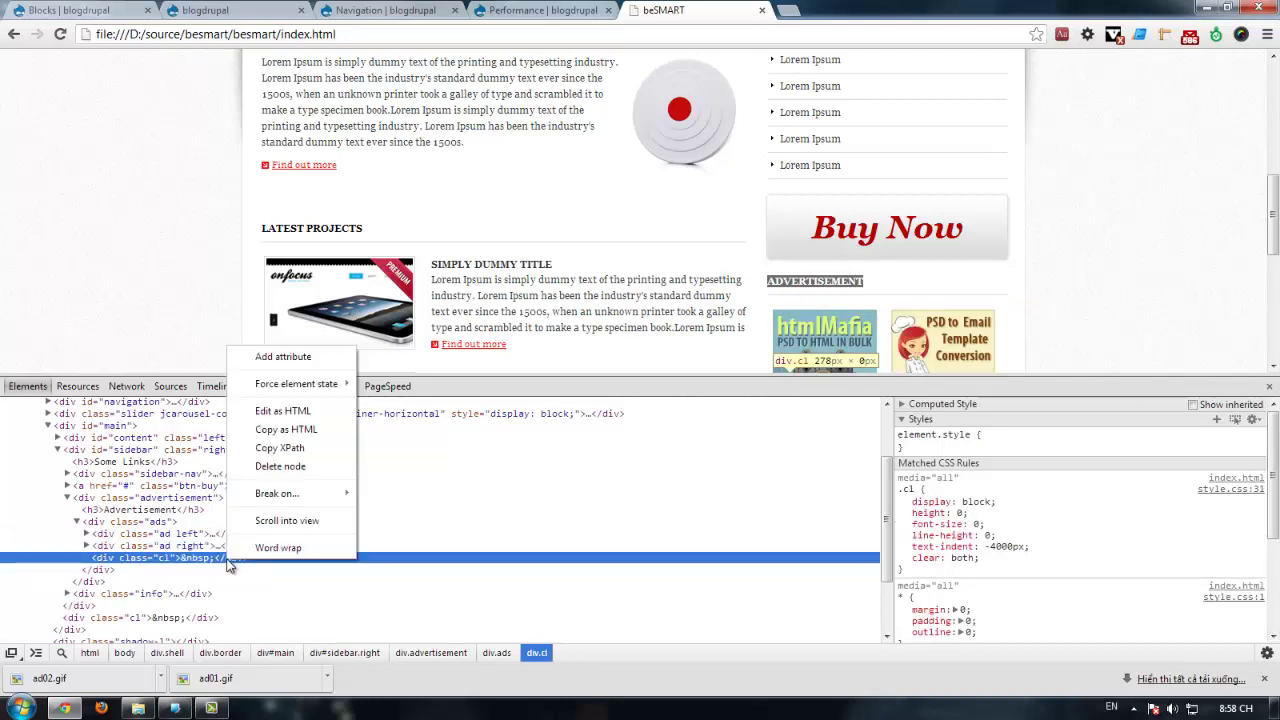
click(292, 429)
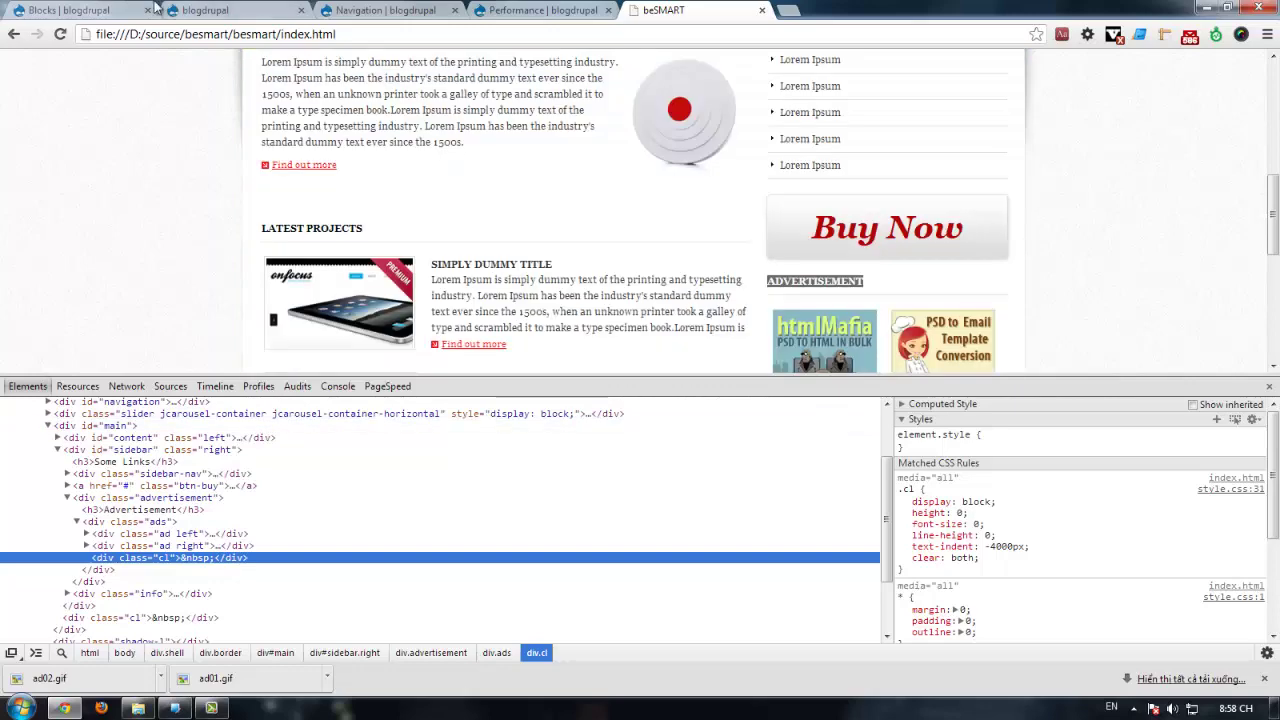
click(130, 10)
Step: Paste the div.cl clearing line into the ADVERTISEMENT block body's HTML source
click(78, 226)
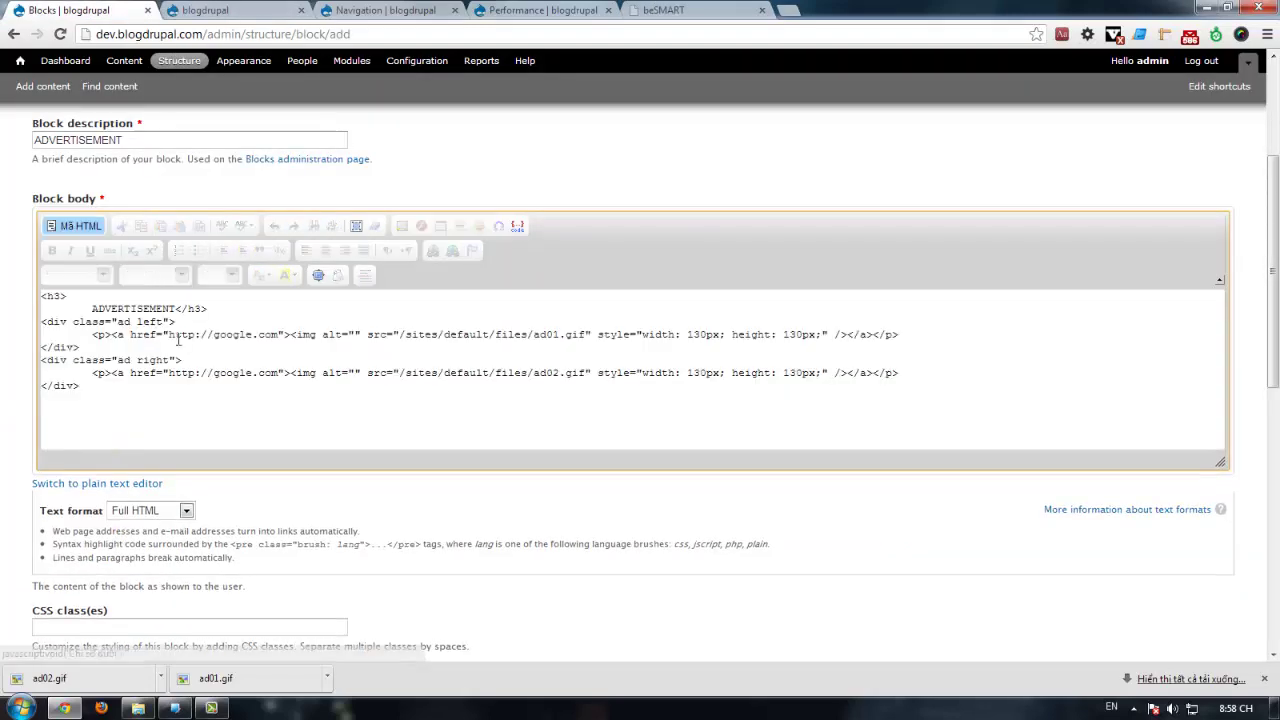
key(ctrl+v)
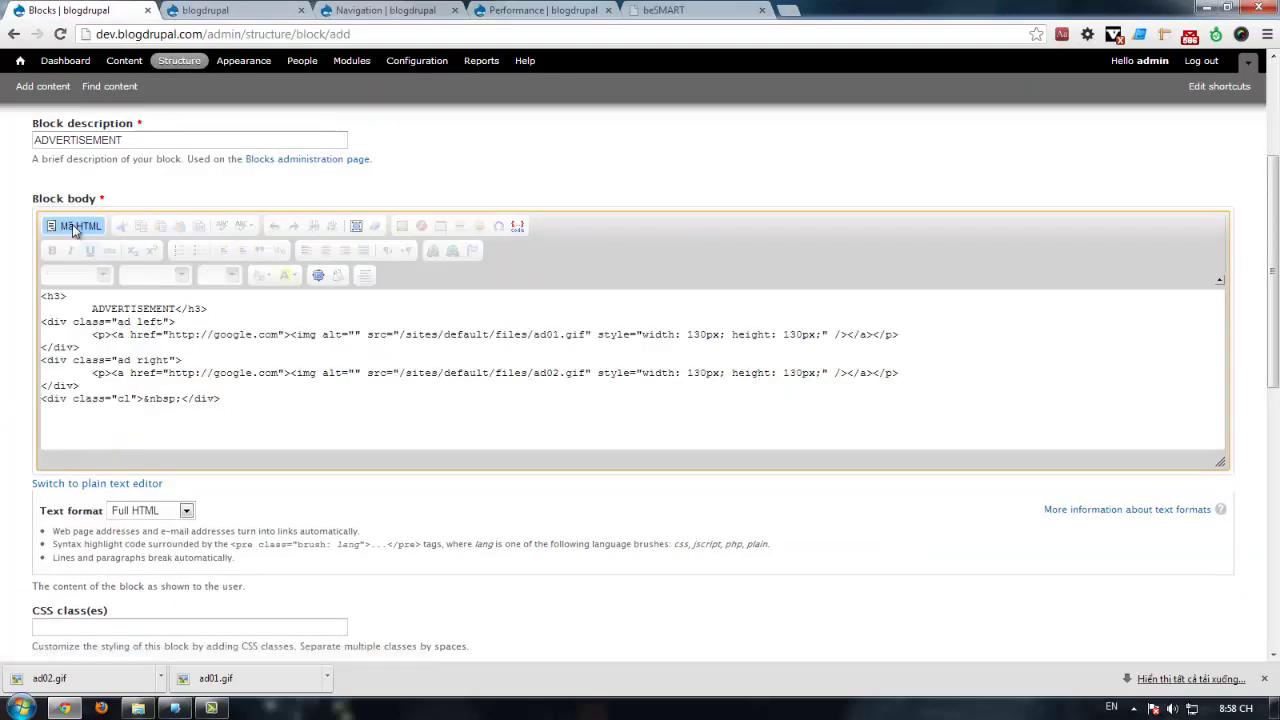
click(72, 227)
key(ctrl+a)
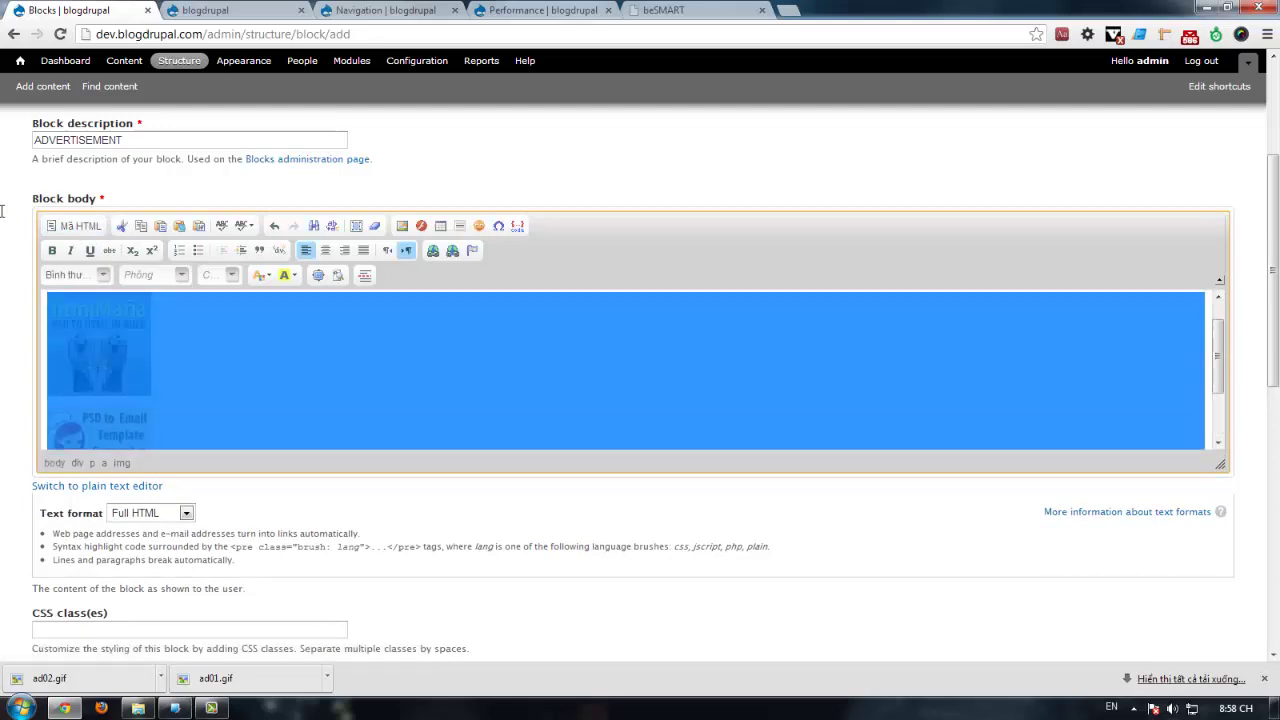
key(ctrl+Home)
Step: Wrap the block body content in a new div with class advert
key(ctrl+shift+Tab)
key(F12)
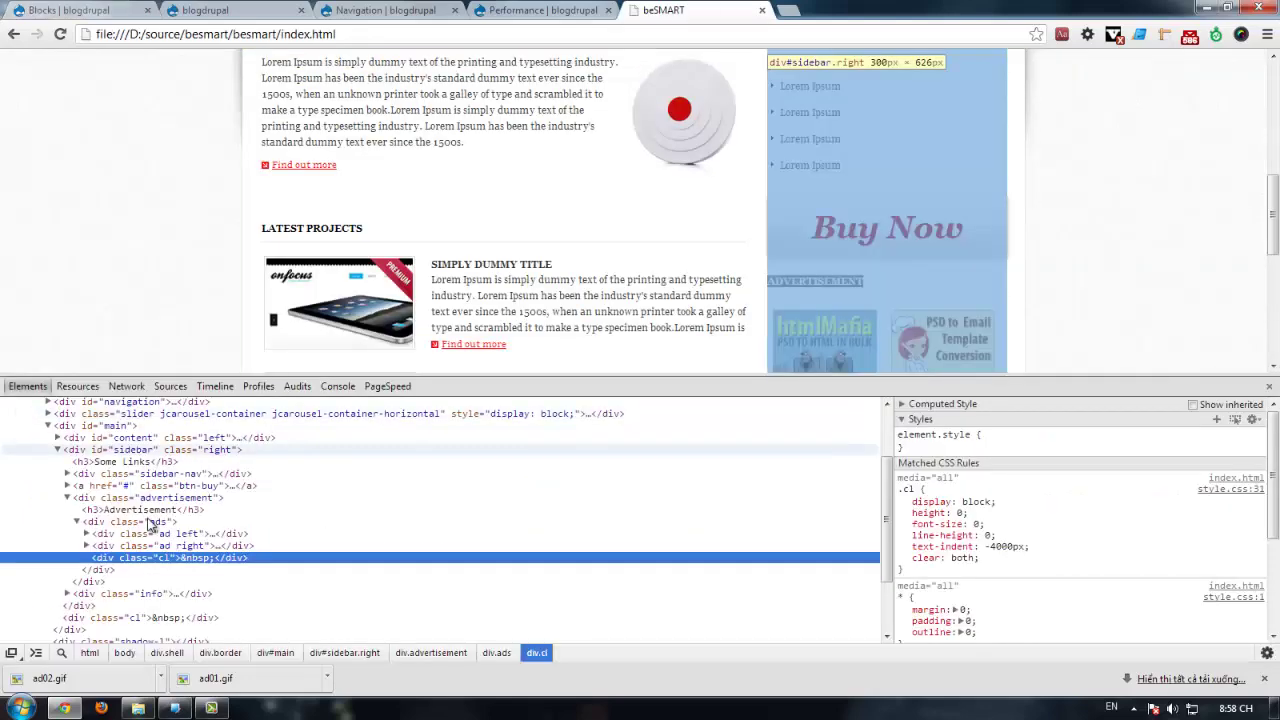
key(ctrl+Tab)
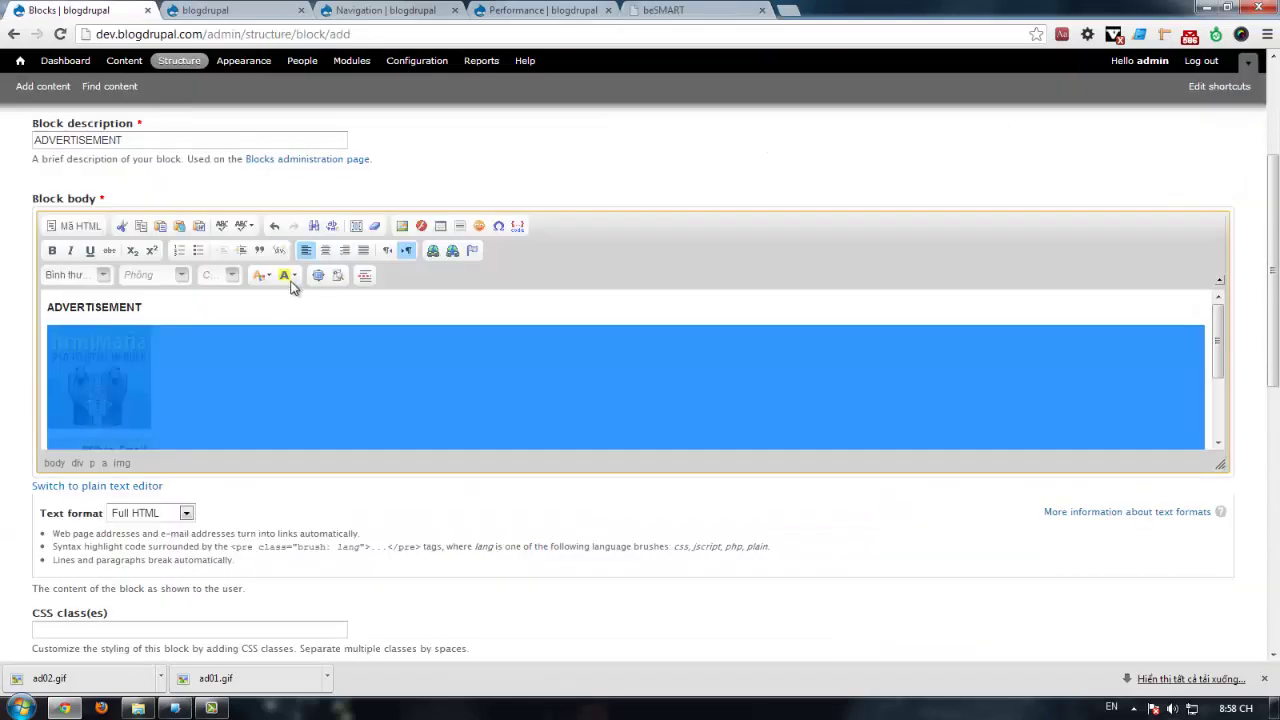
click(279, 250)
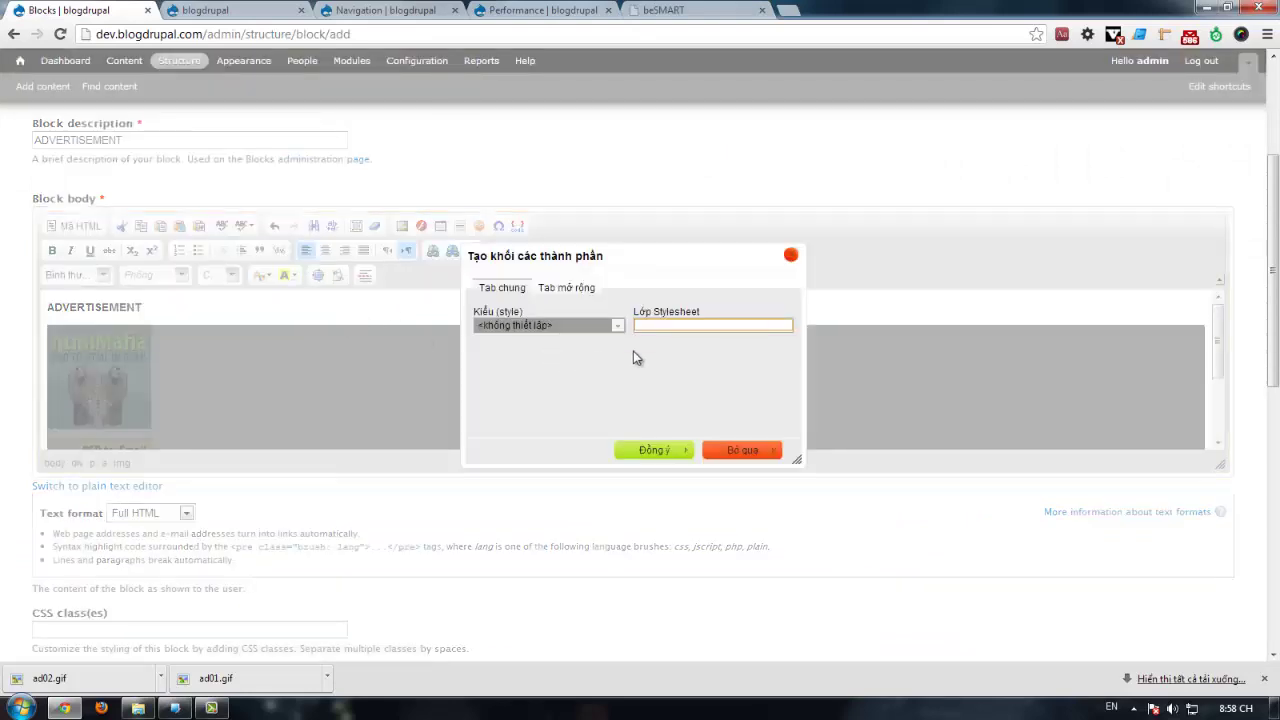
text(advert)
click(654, 450)
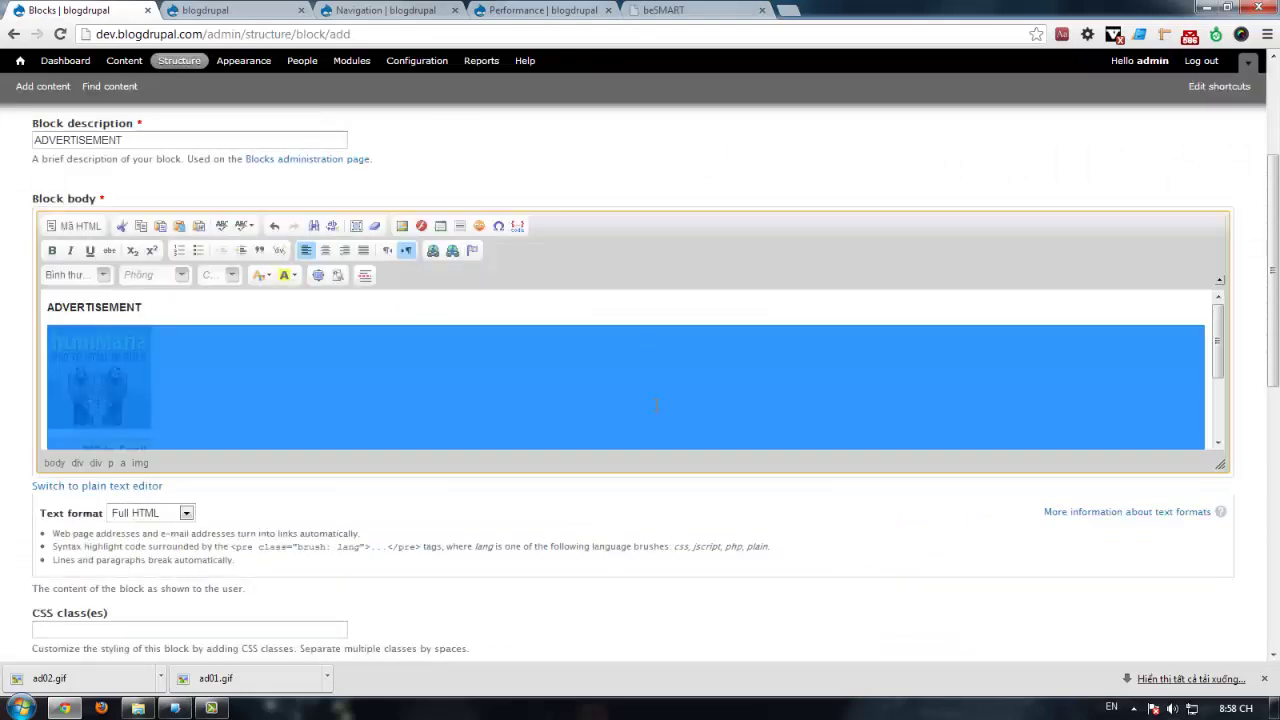
Step: Set the ADVERTISEMENT block's theme region to Sidebar and save the block
click(697, 8)
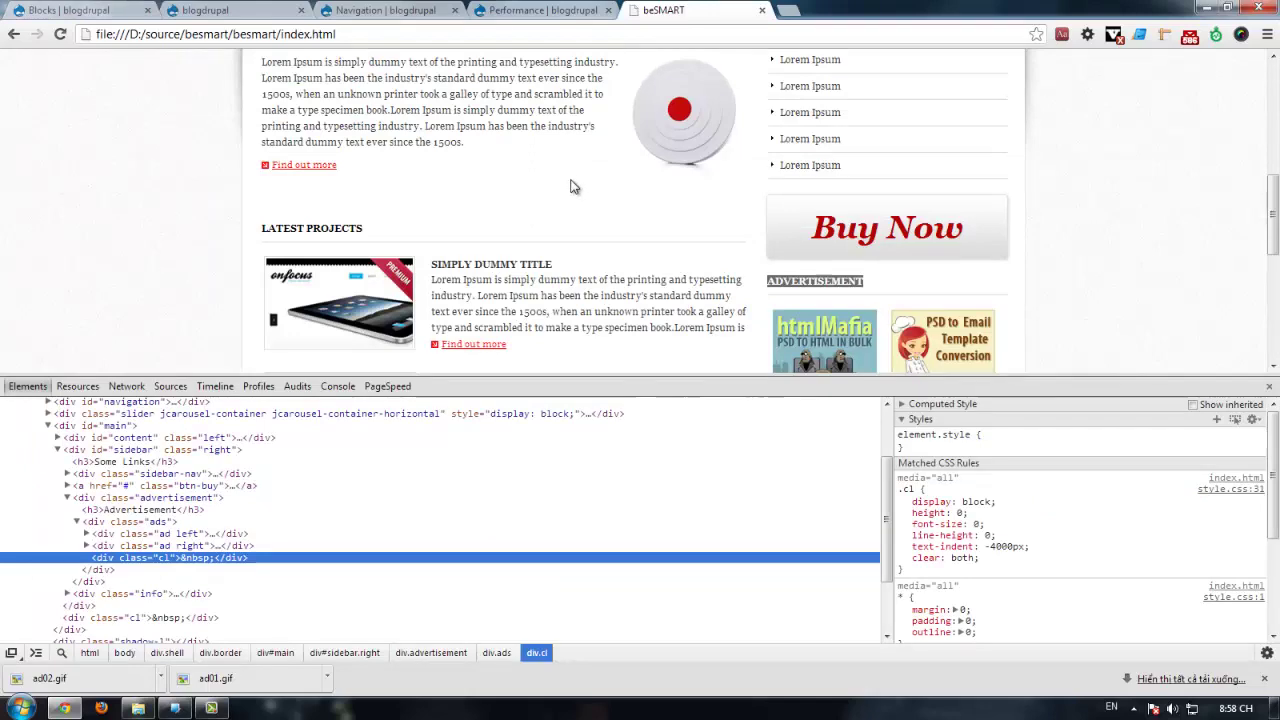
click(130, 10)
scroll(226, 330, down, 3)
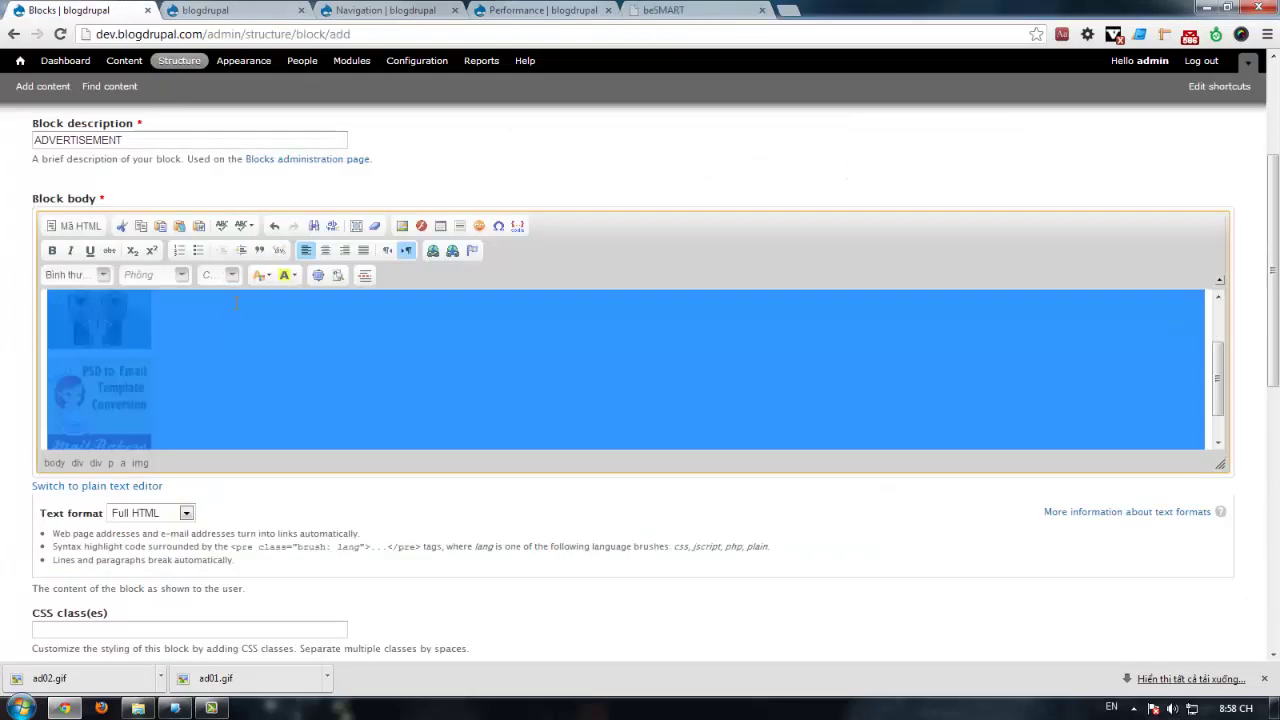
scroll(274, 616, down, 3)
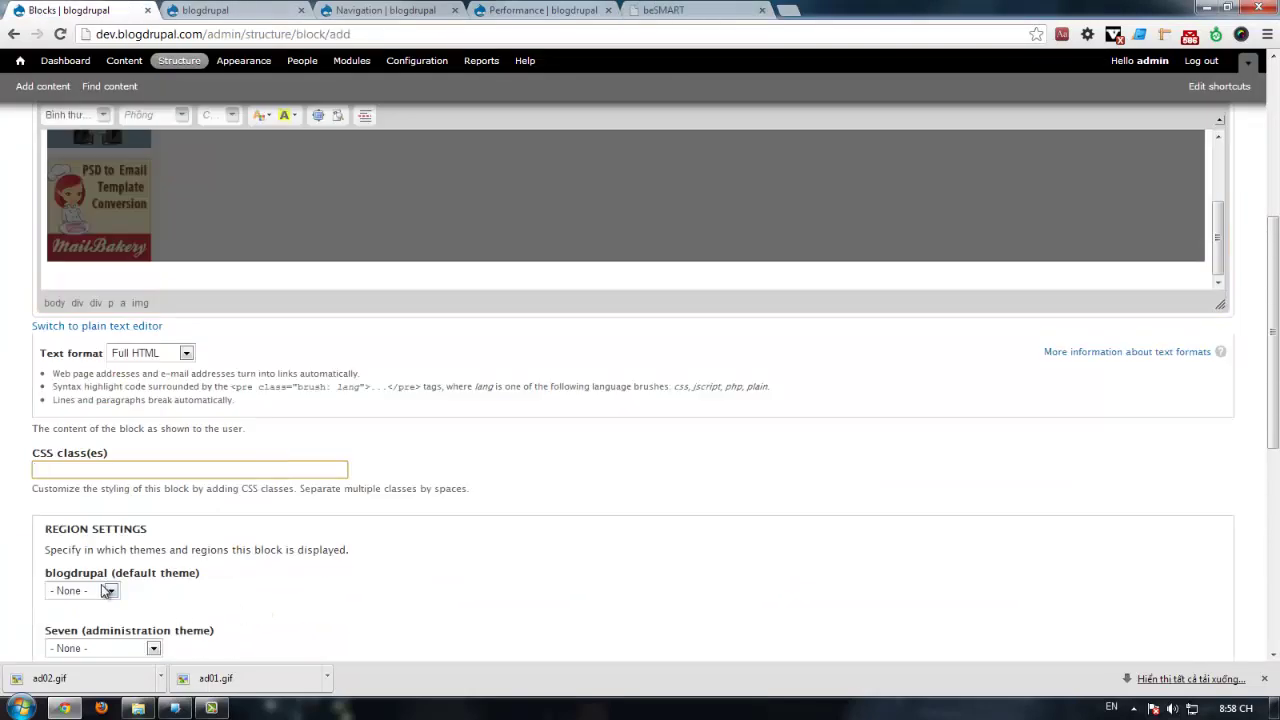
click(101, 588)
click(95, 648)
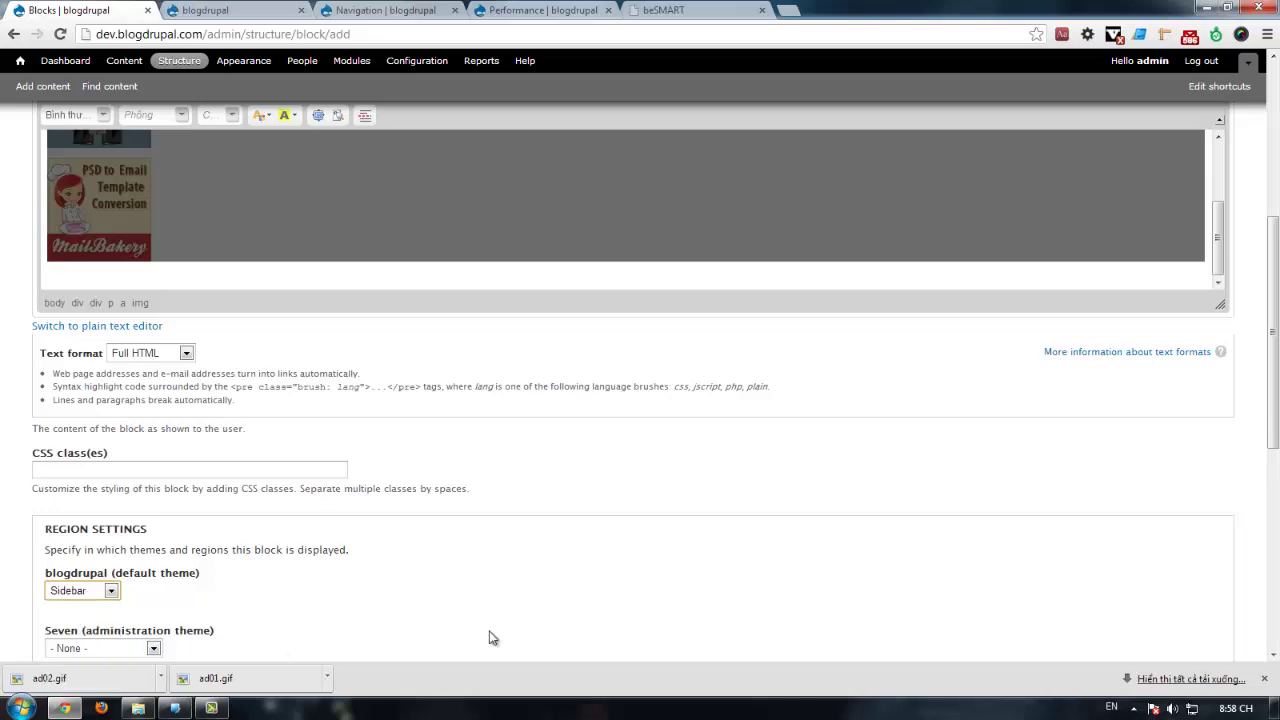
scroll(491, 634, down, 5)
click(80, 638)
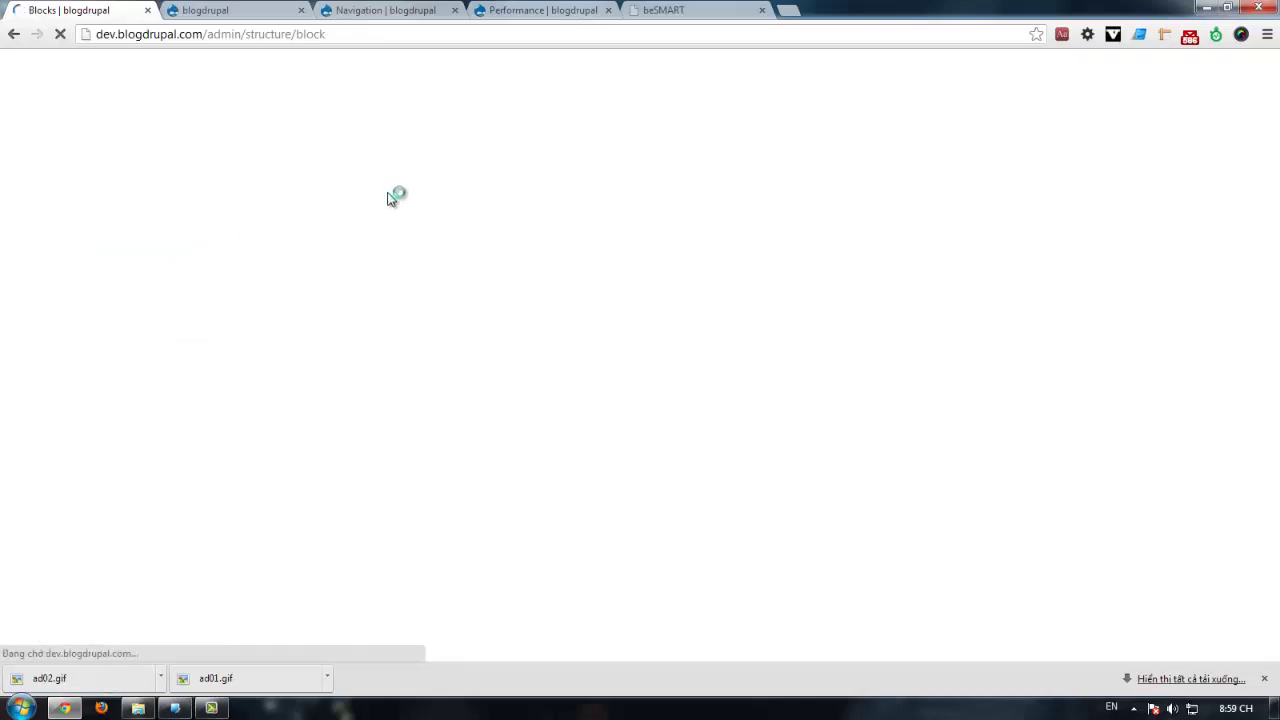
Step: Reload the site's front page to check the new ADVERTISEMENT block
key(ctrl+Tab)
key(F5)
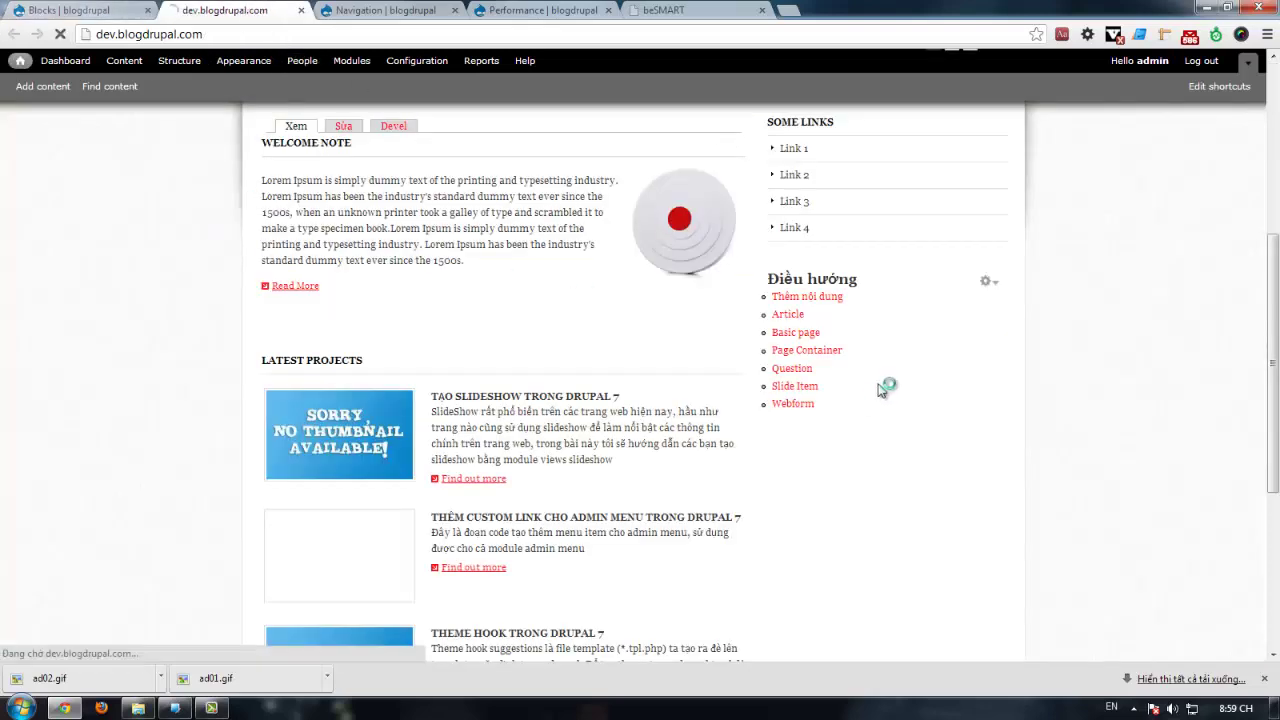
scroll(1000, 300, down, 2)
scroll(1075, 360, down, 1)
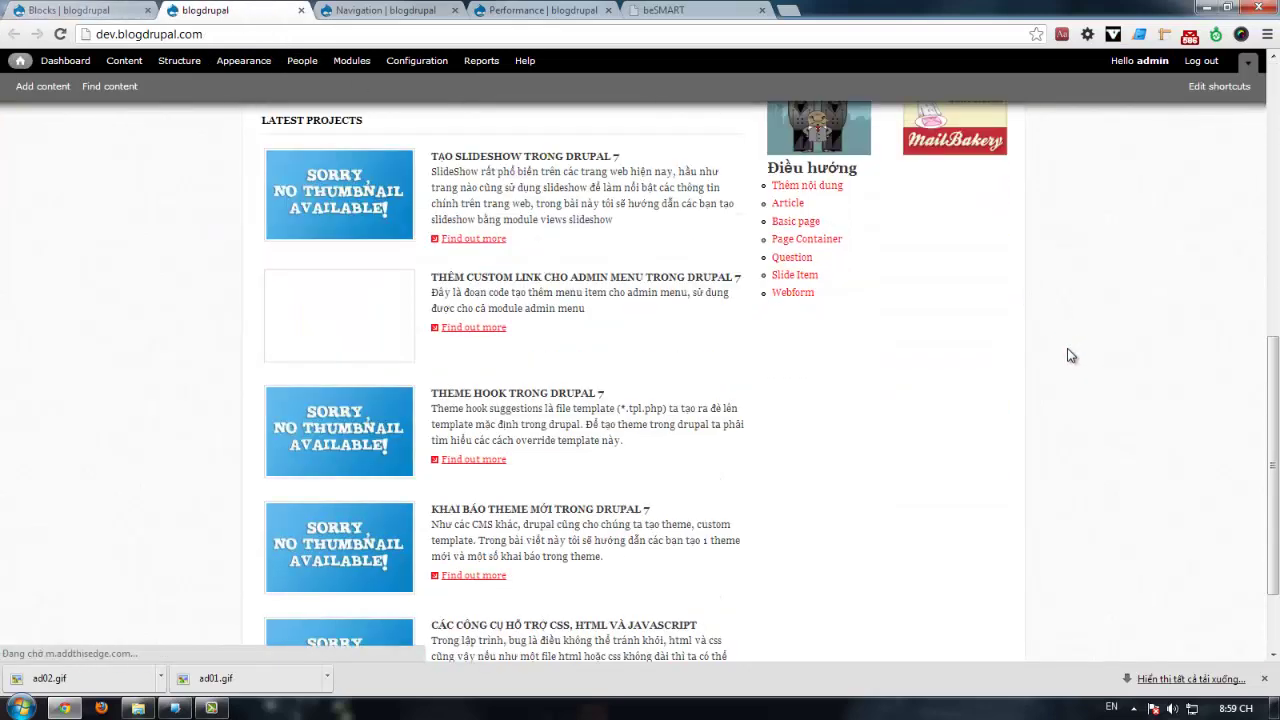
scroll(1086, 386, down, 1)
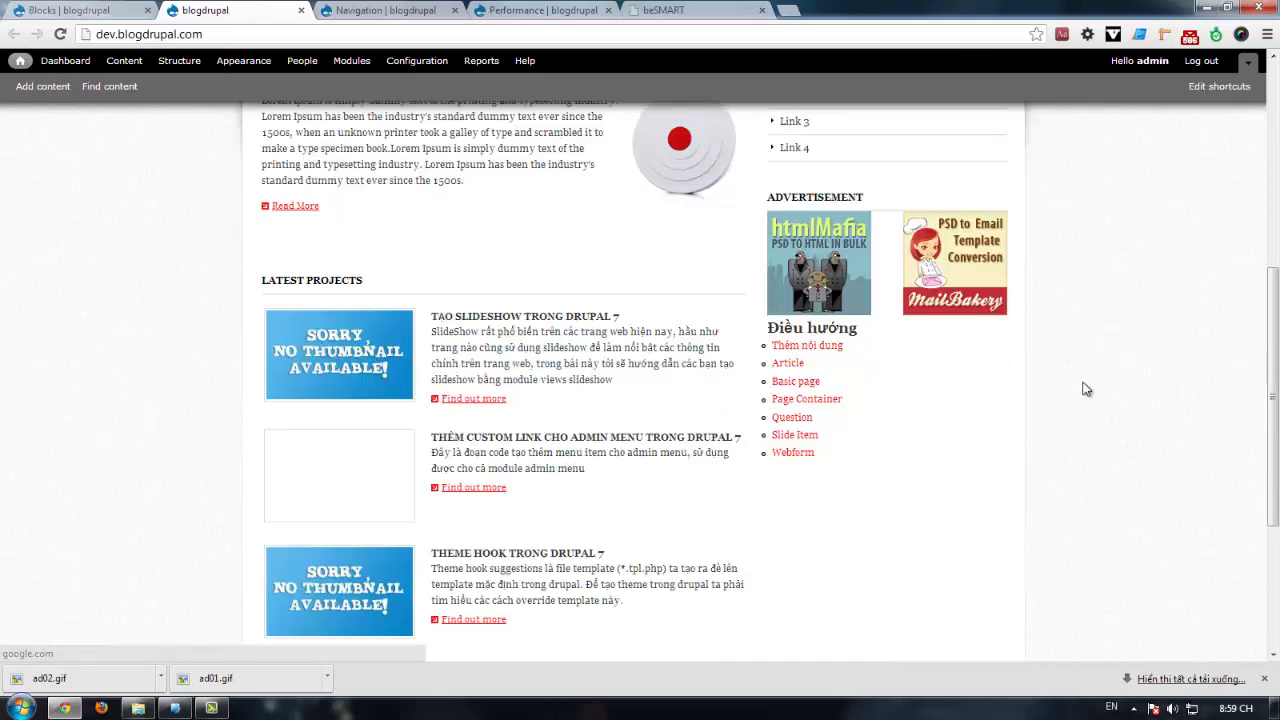
Step: Take Some Link out of the Sidebar region, then put it back in Sidebar
click(90, 10)
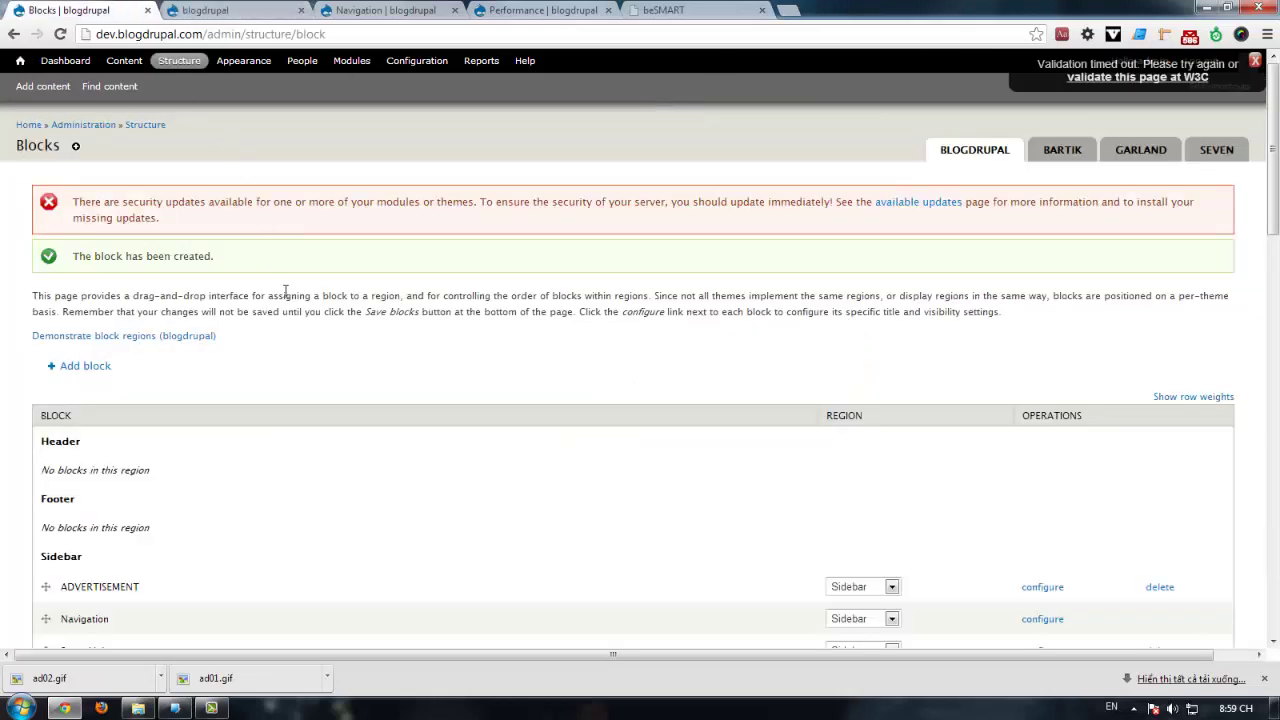
scroll(293, 291, down, 3)
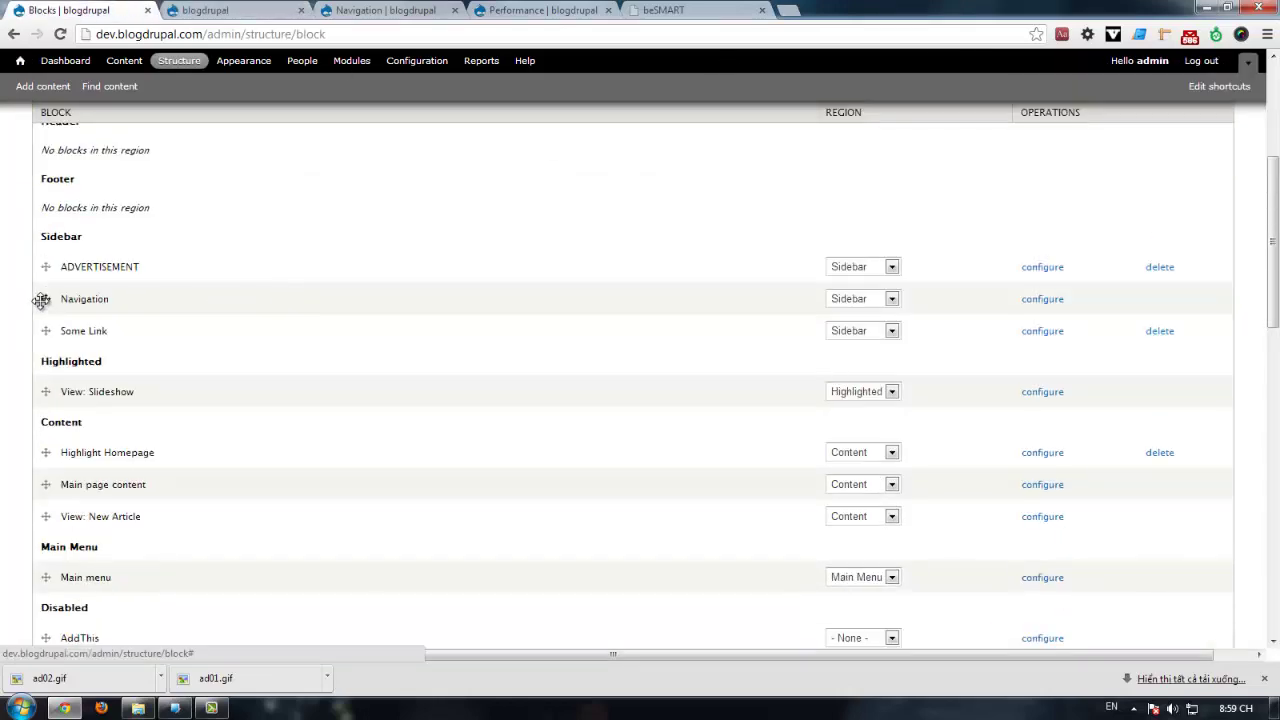
click(840, 340)
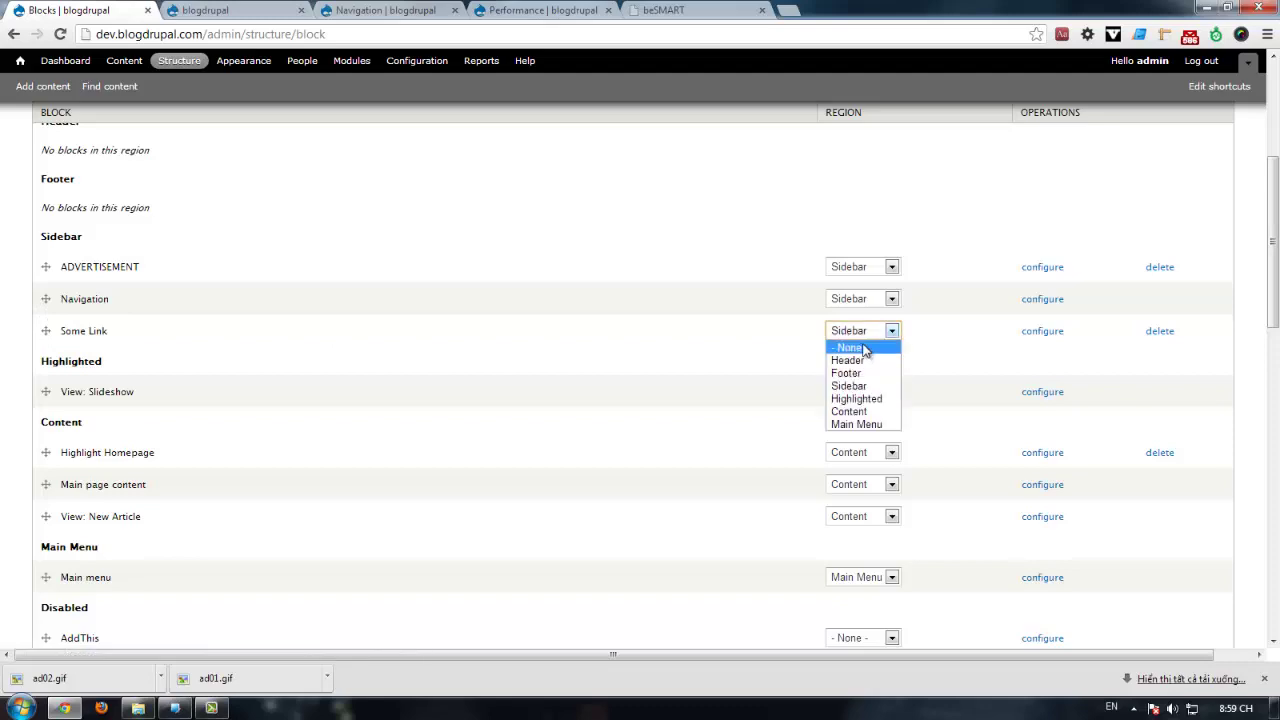
click(862, 348)
scroll(310, 398, down, 10)
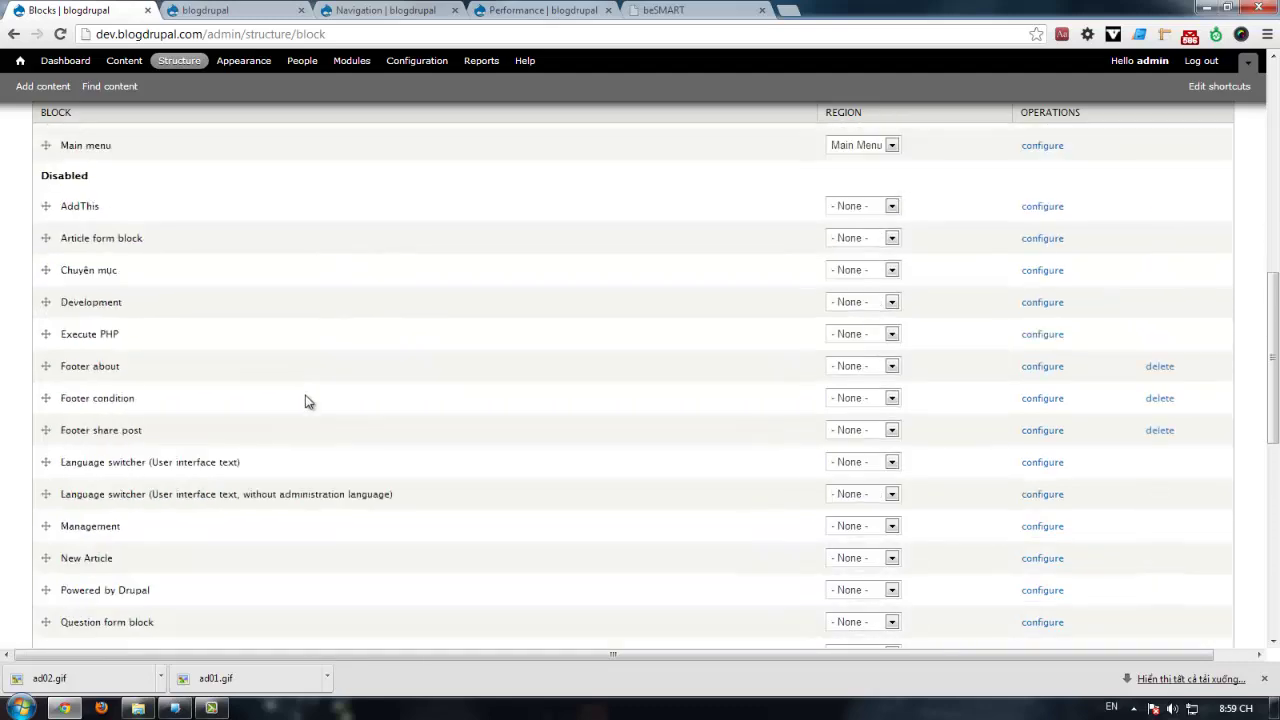
click(892, 513)
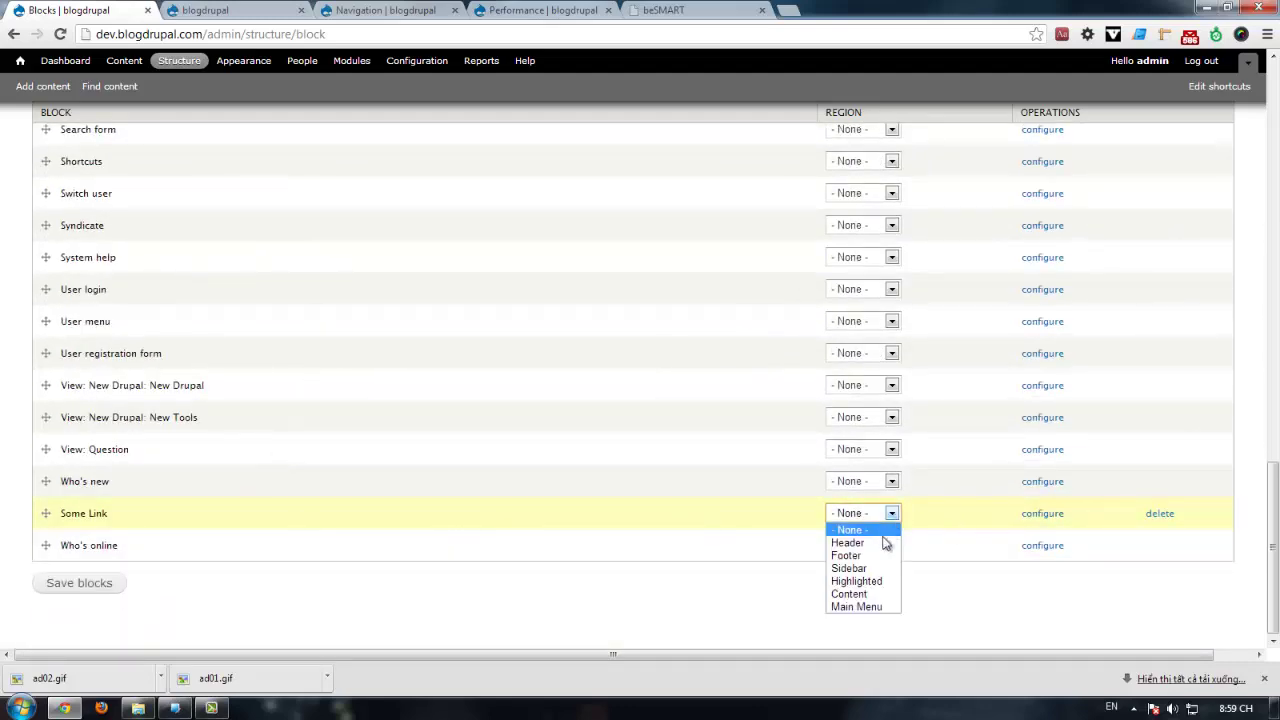
click(857, 566)
Step: Set Navigation's region to None, drag Some Link above ADVERTISEMENT, and save blocks
scroll(527, 412, up, 3)
scroll(527, 412, up, 8)
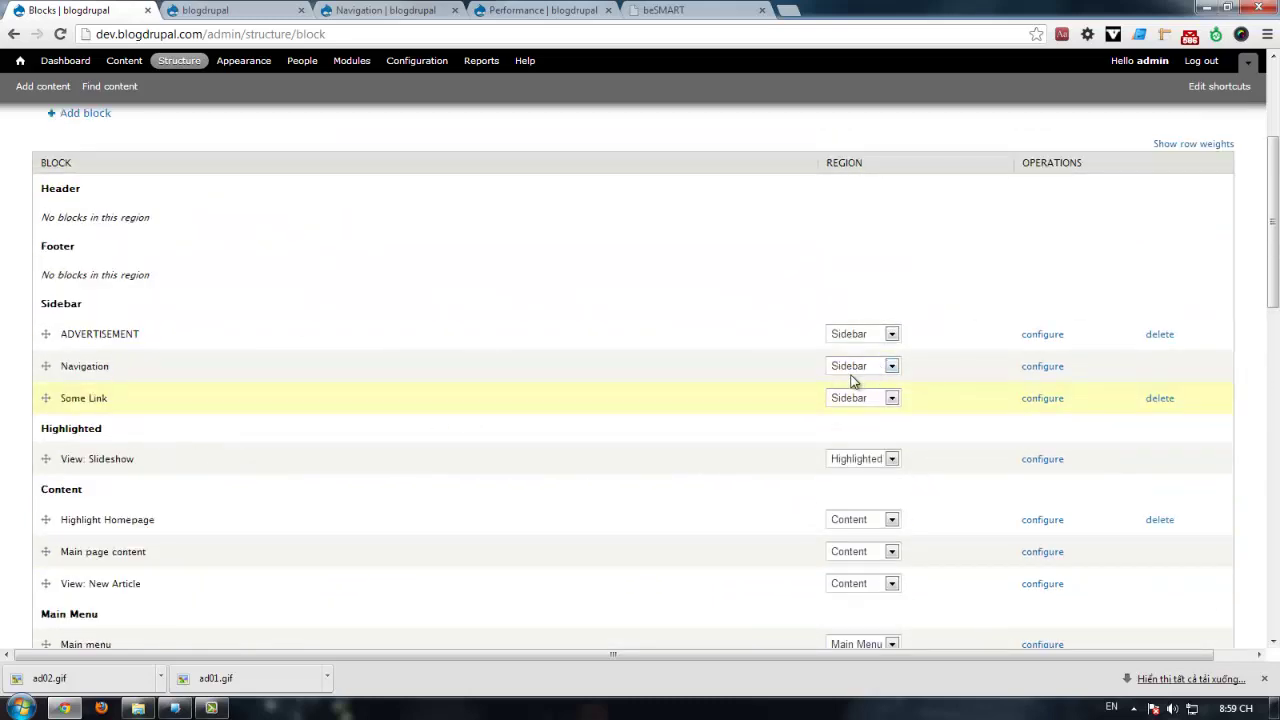
click(852, 368)
click(860, 385)
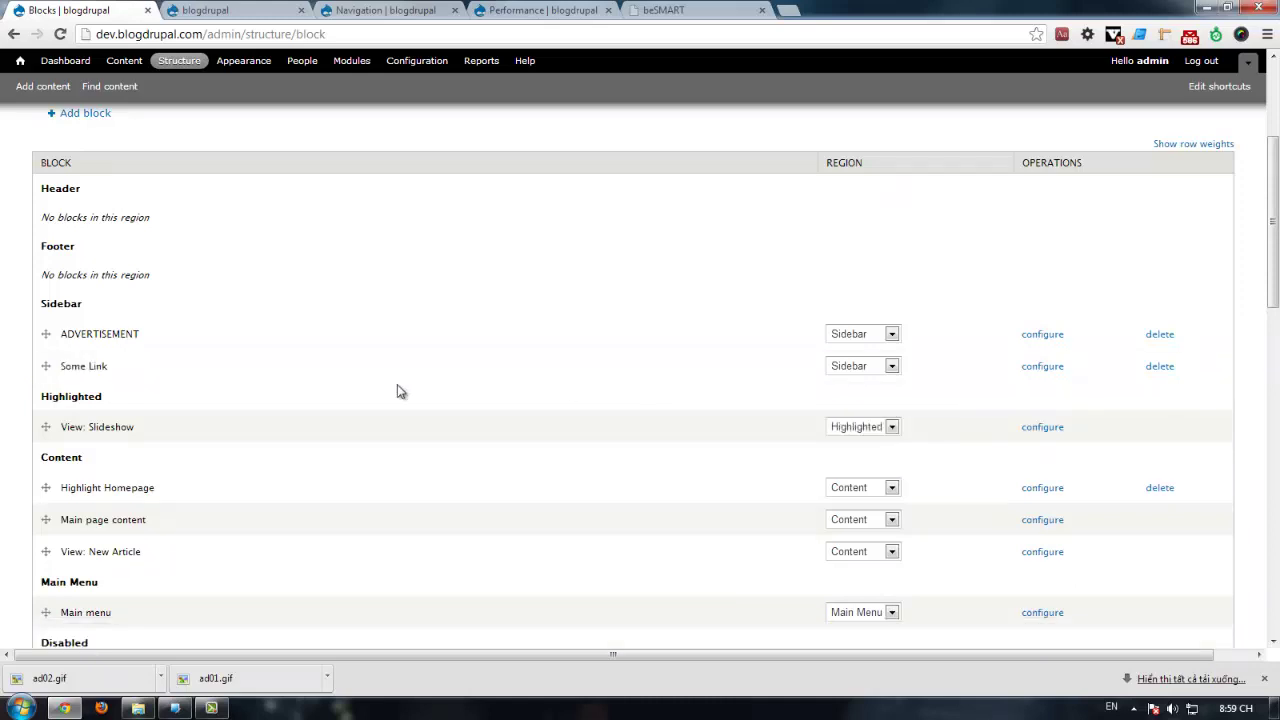
drag(45, 366, 40, 331)
scroll(91, 470, down, 15)
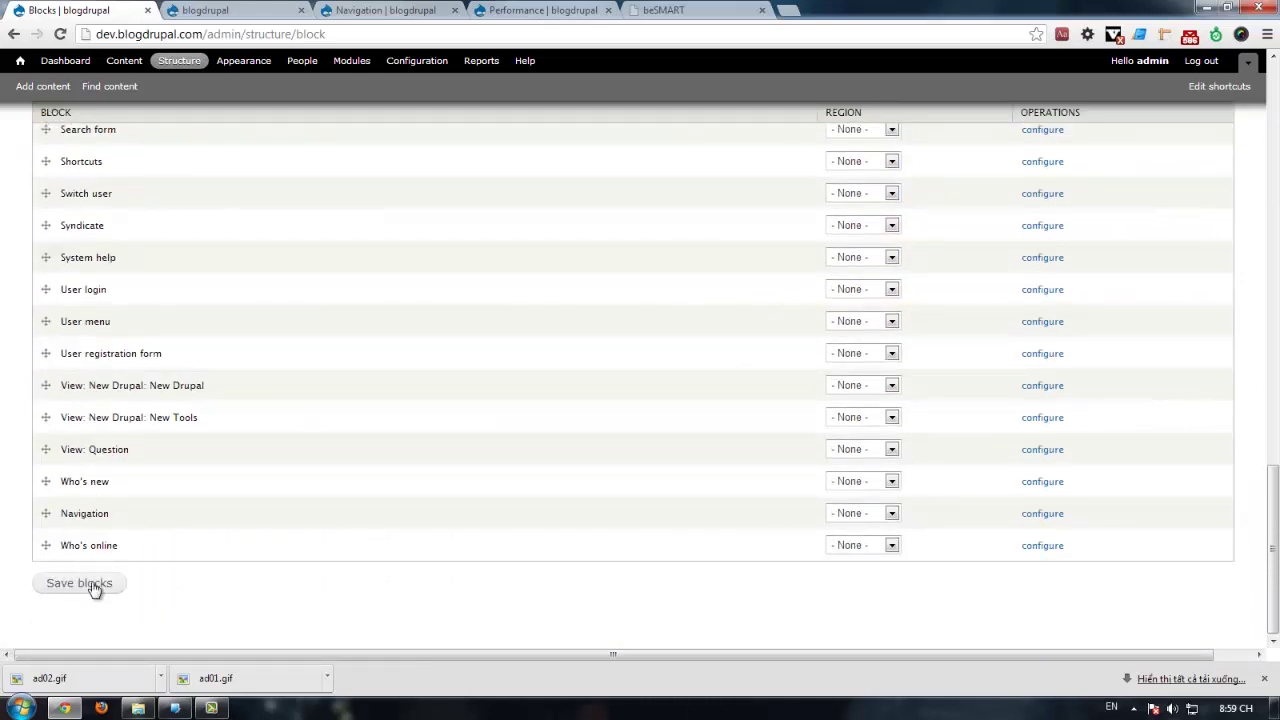
click(94, 585)
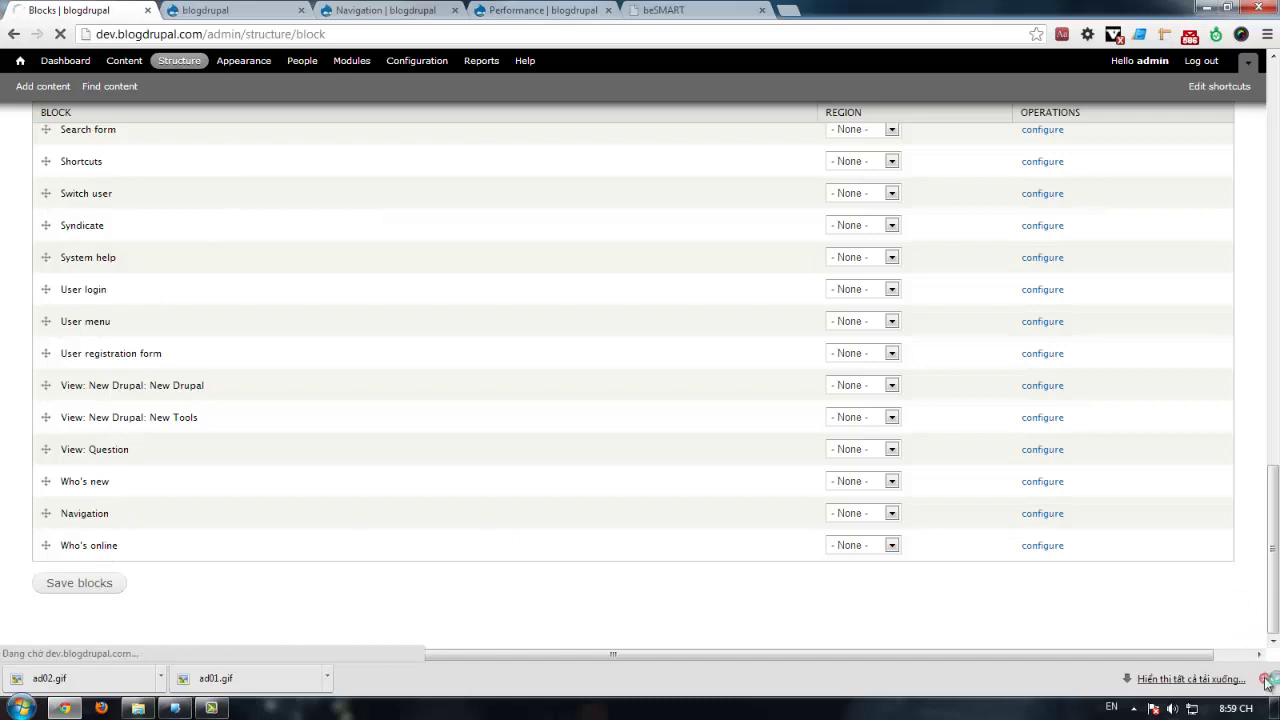
click(1265, 680)
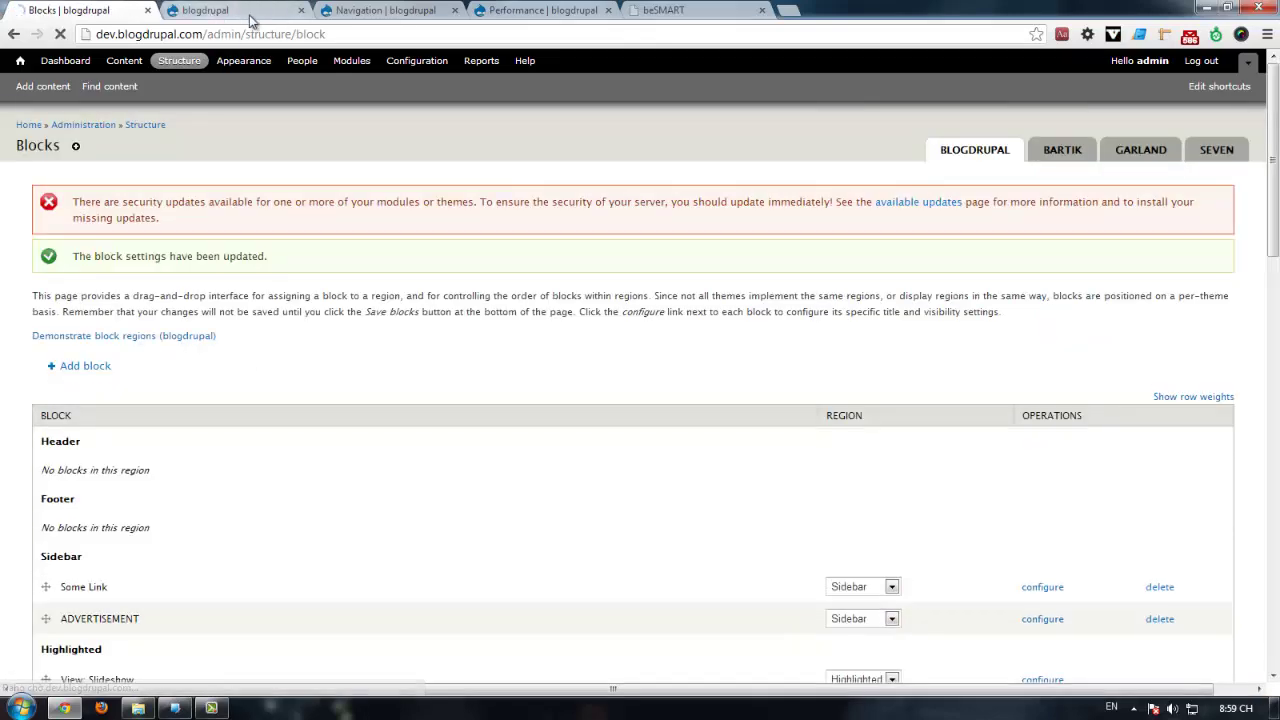
Step: Reload the front page and compare it with the beSMART template, closing its DevTools
click(250, 12)
key(F5)
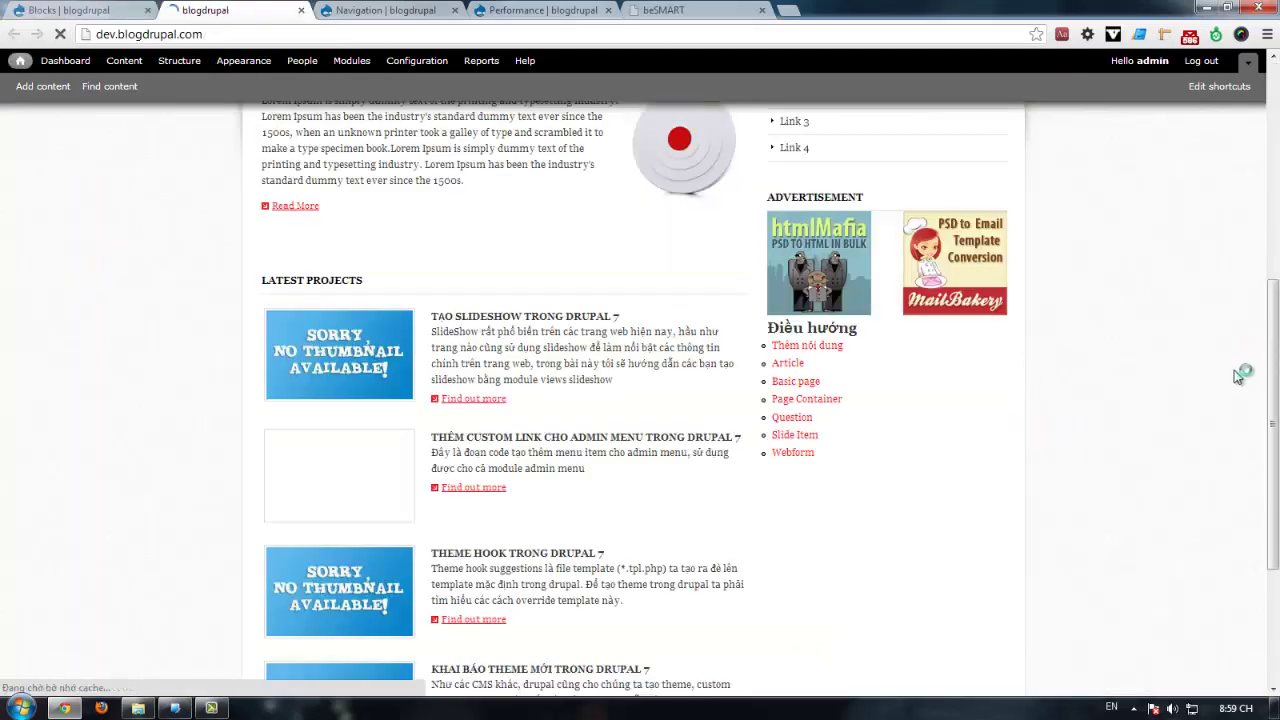
scroll(1183, 428, down, 3)
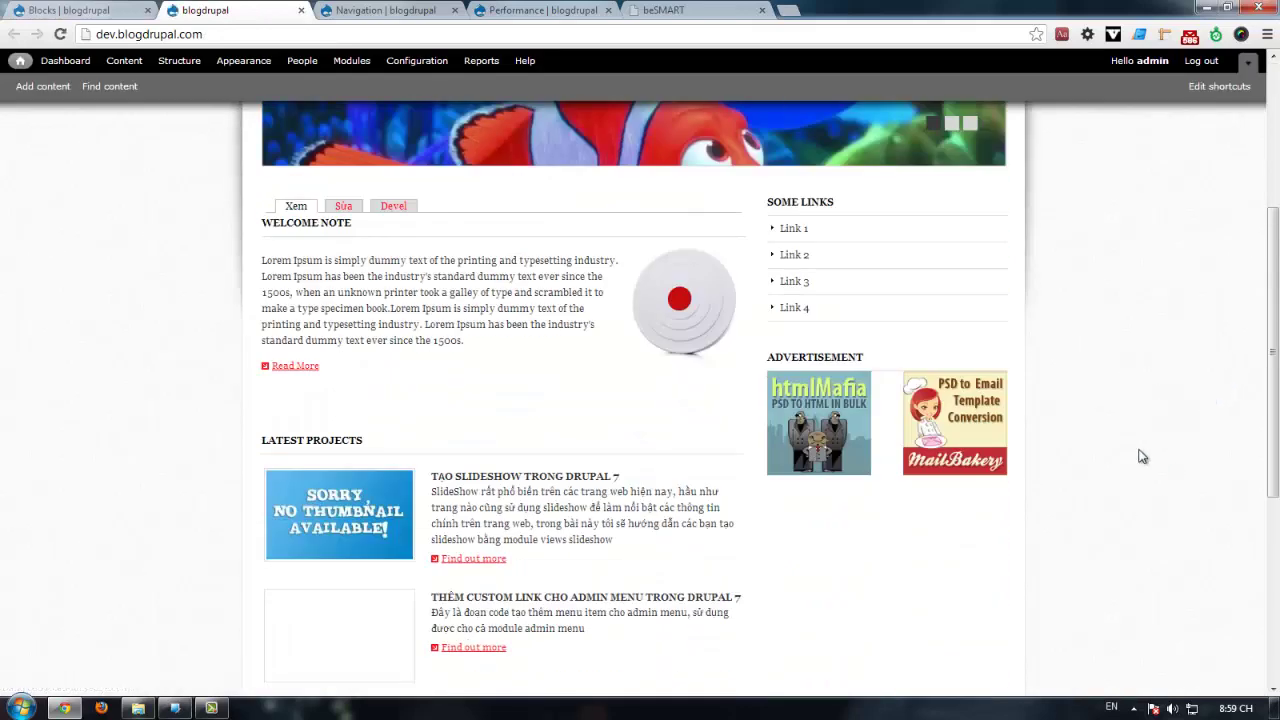
click(660, 10)
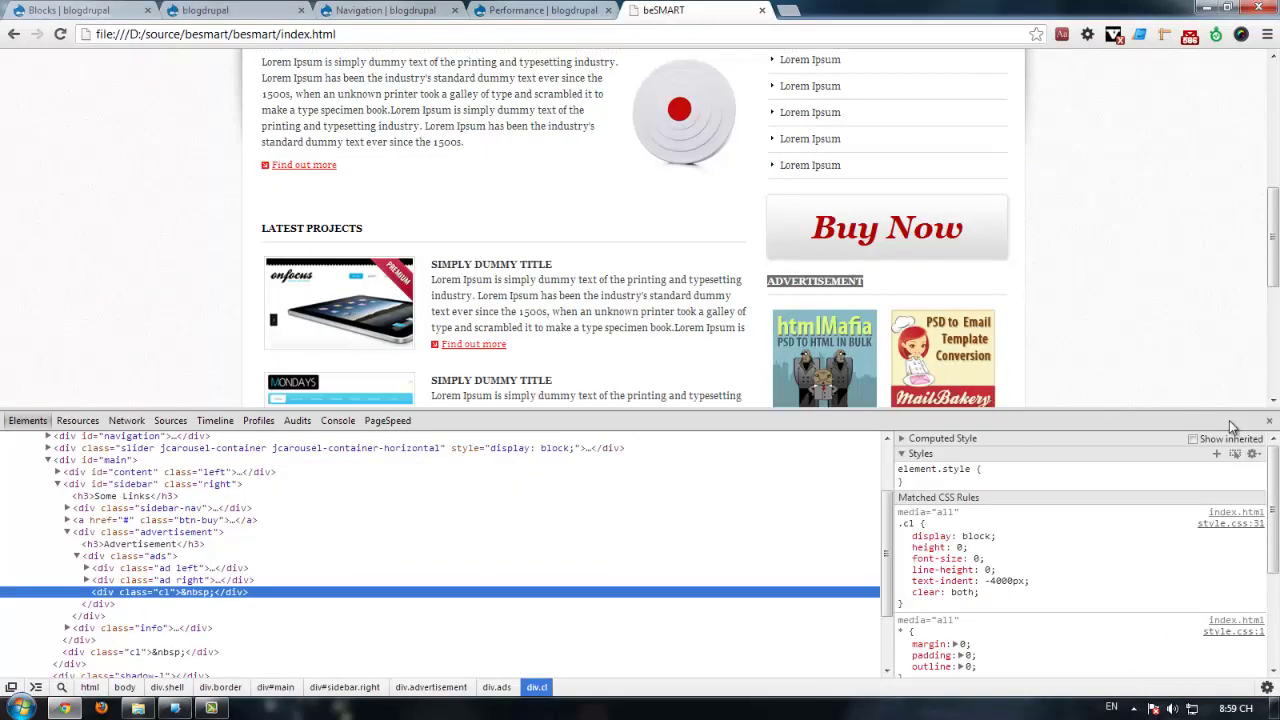
click(1269, 422)
click(950, 372)
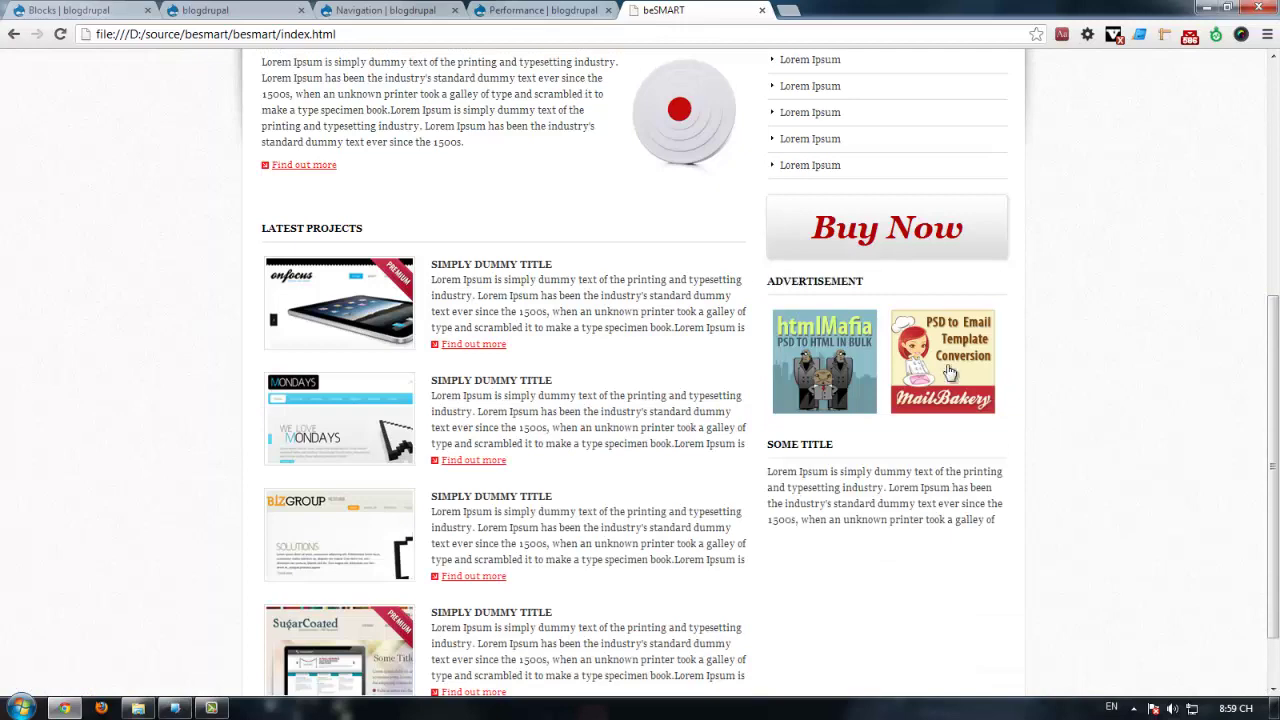
click(63, 9)
click(200, 10)
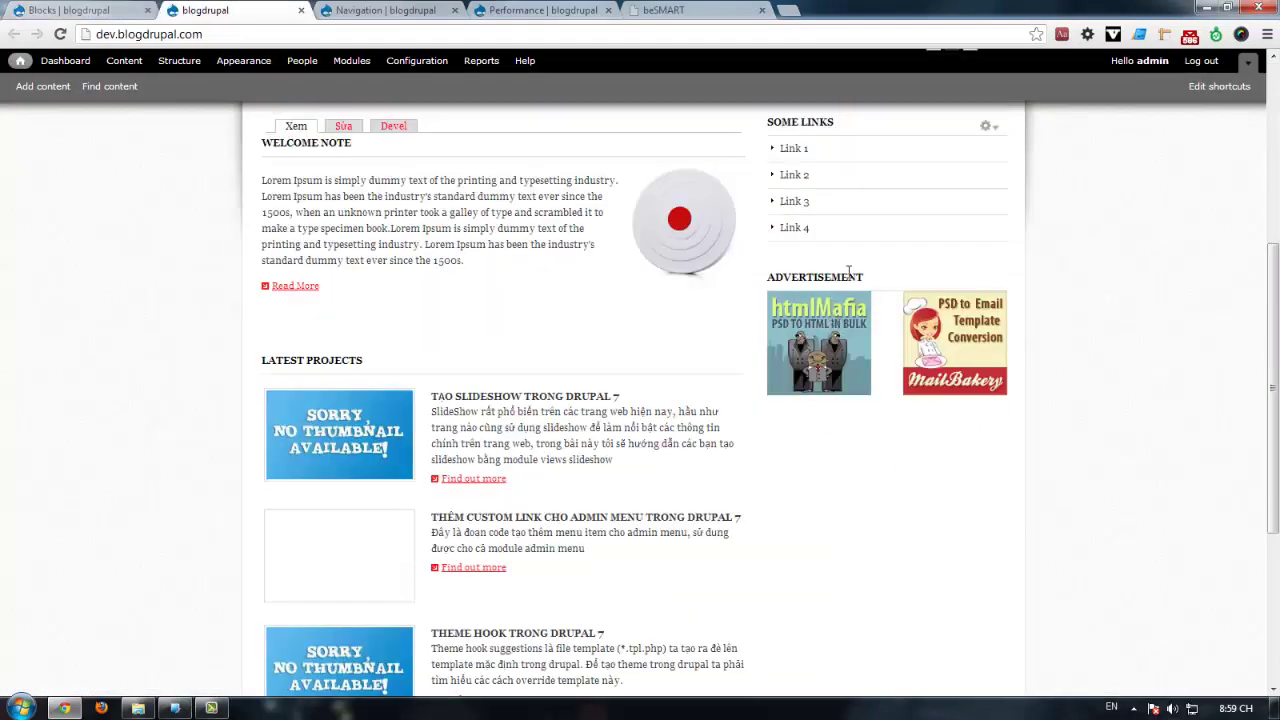
click(703, 15)
click(66, 10)
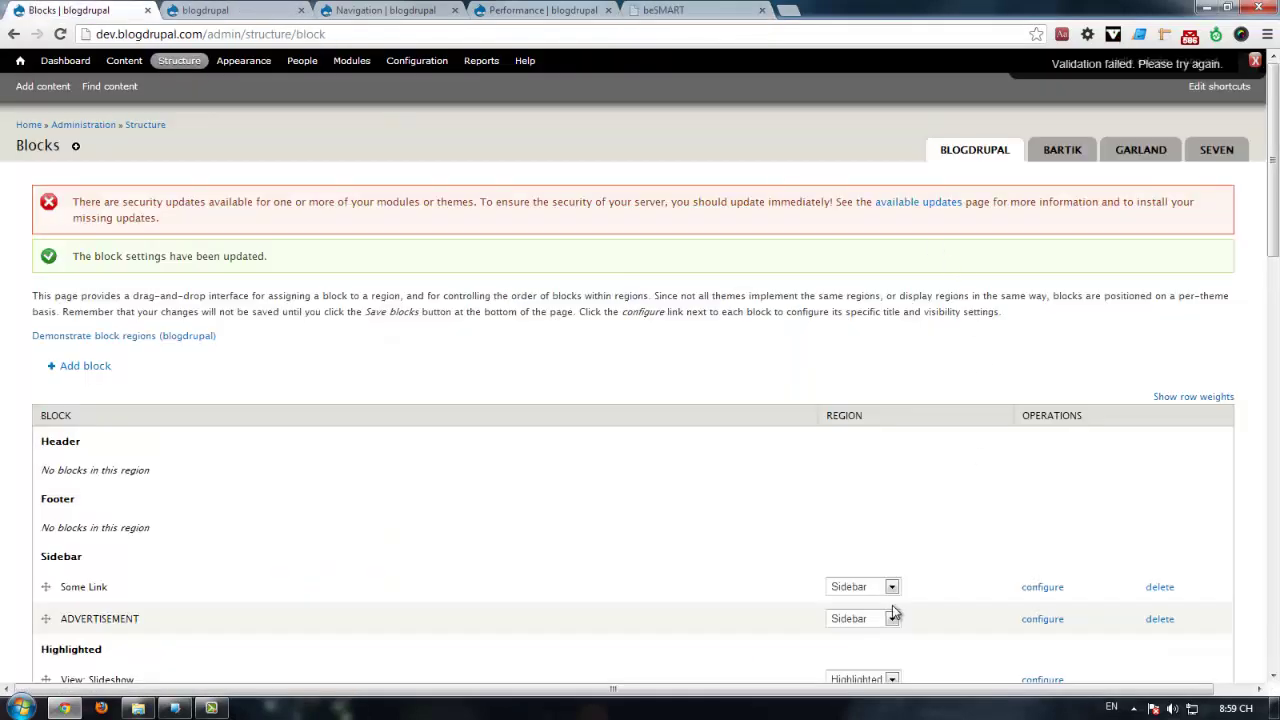
click(236, 12)
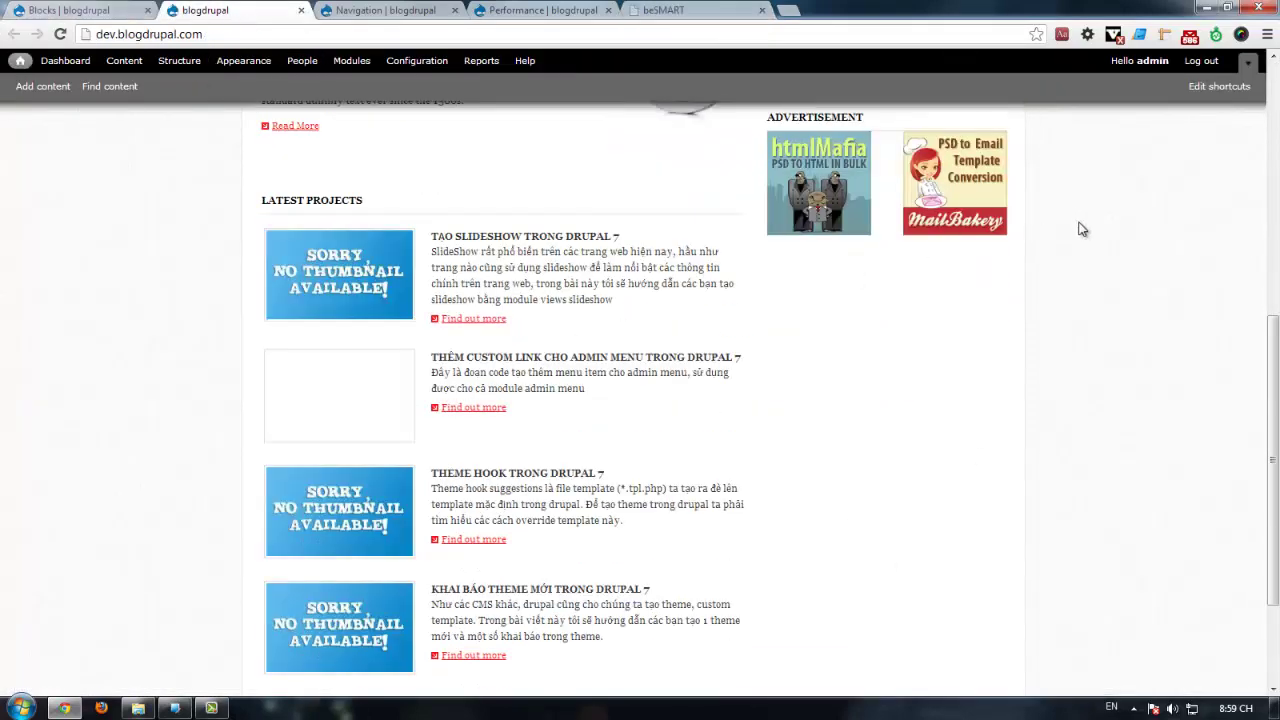
Step: Open the ADVERTISEMENT block's Configure block link in a new tab
click(989, 282)
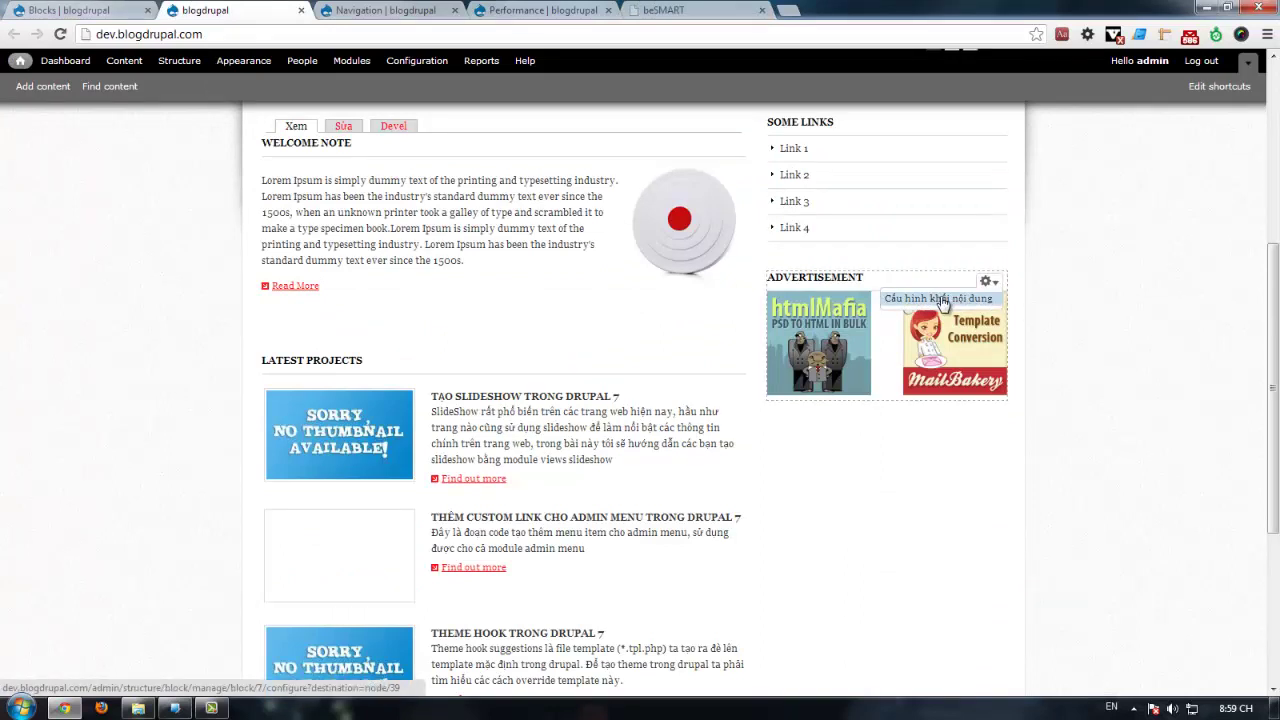
middle_click(941, 302)
click(388, 10)
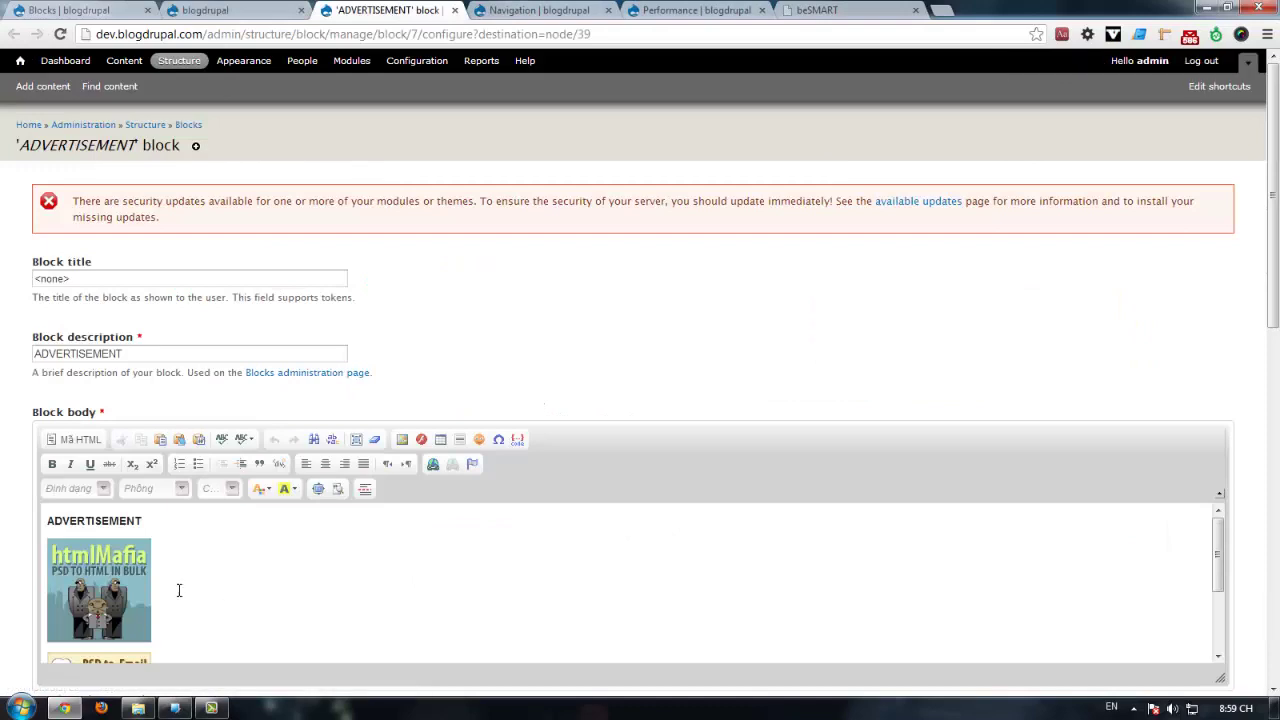
Step: Inspect the template's advertisement box and select its class name 'advertisement' in DevTools
click(830, 11)
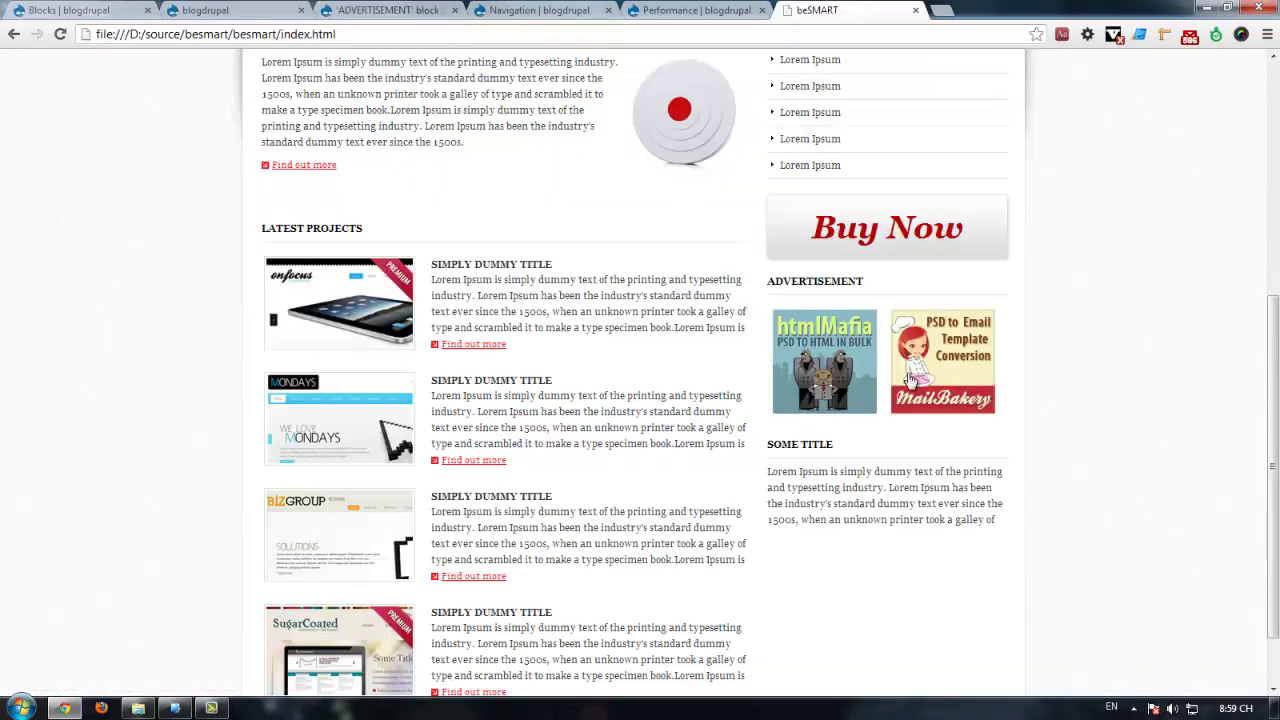
right_click(843, 305)
click(900, 480)
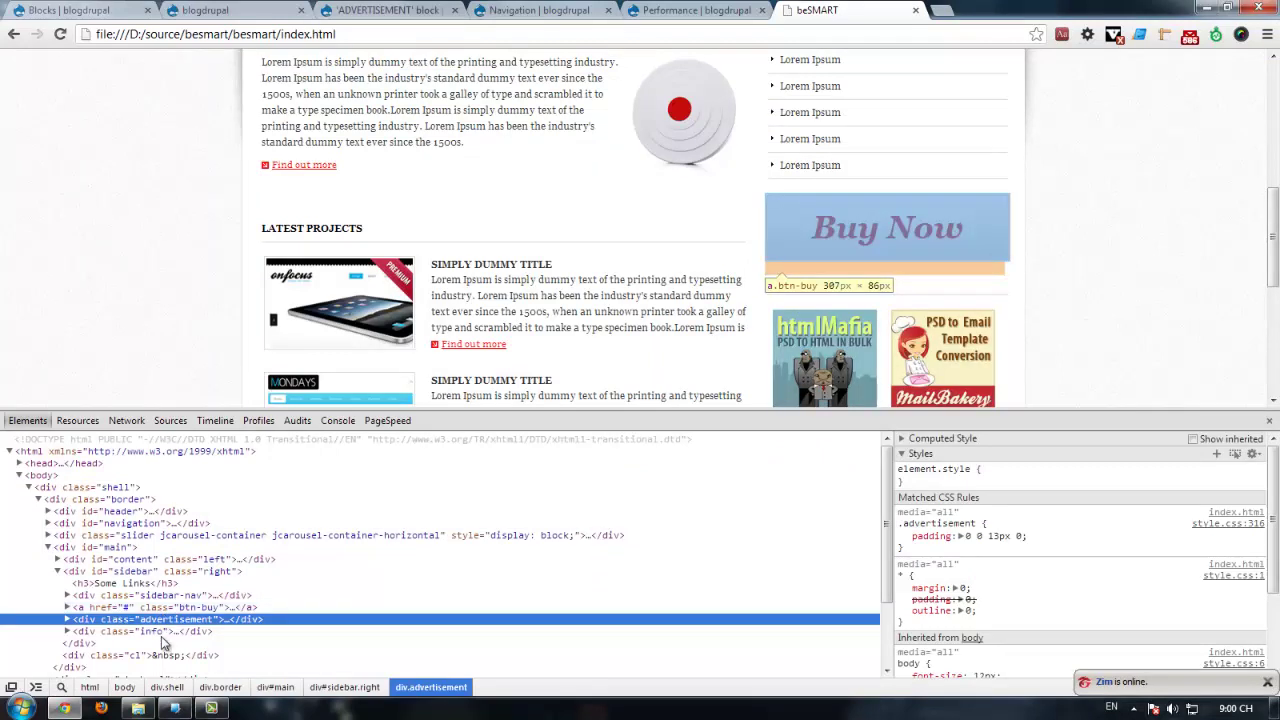
click(67, 619)
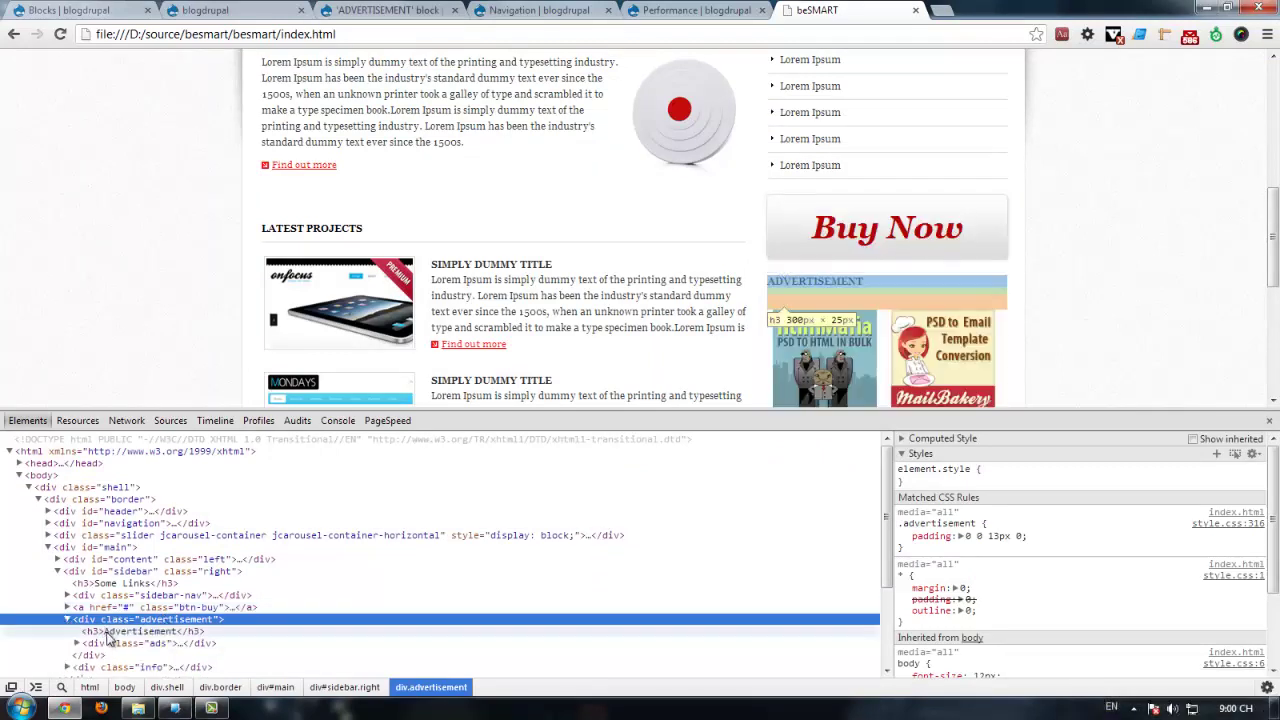
click(110, 633)
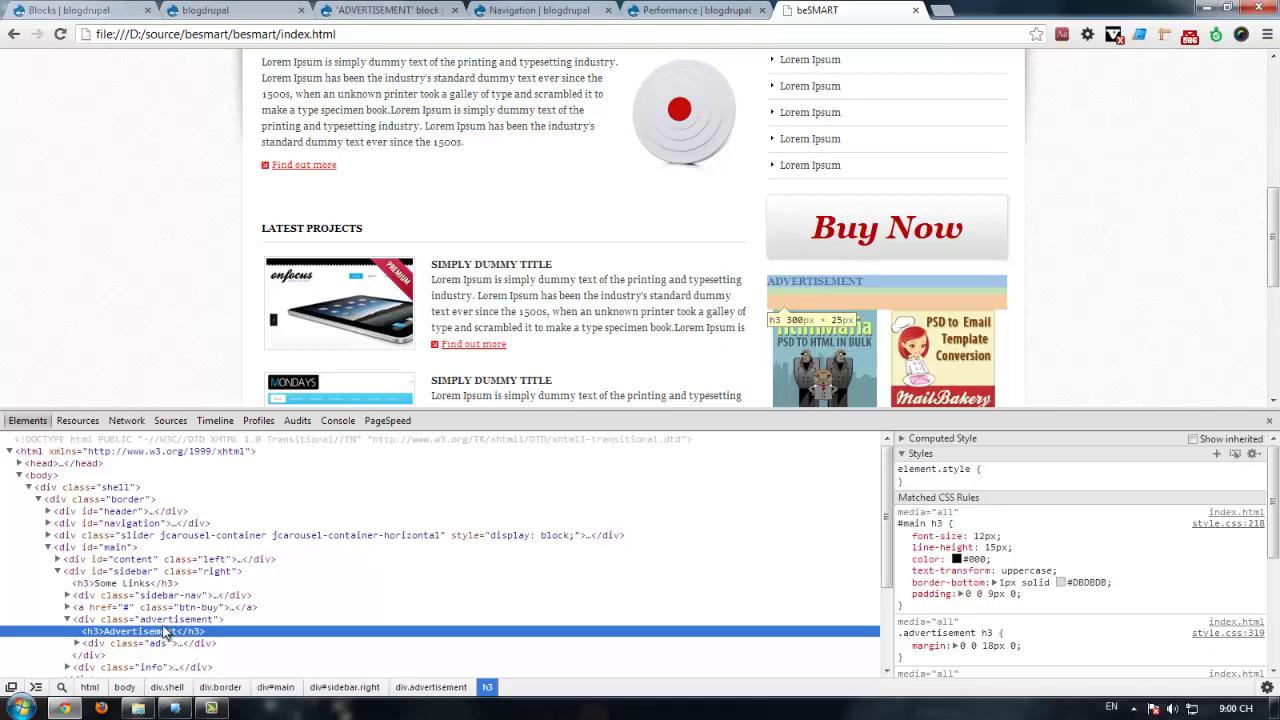
click(175, 620)
double_click(185, 620)
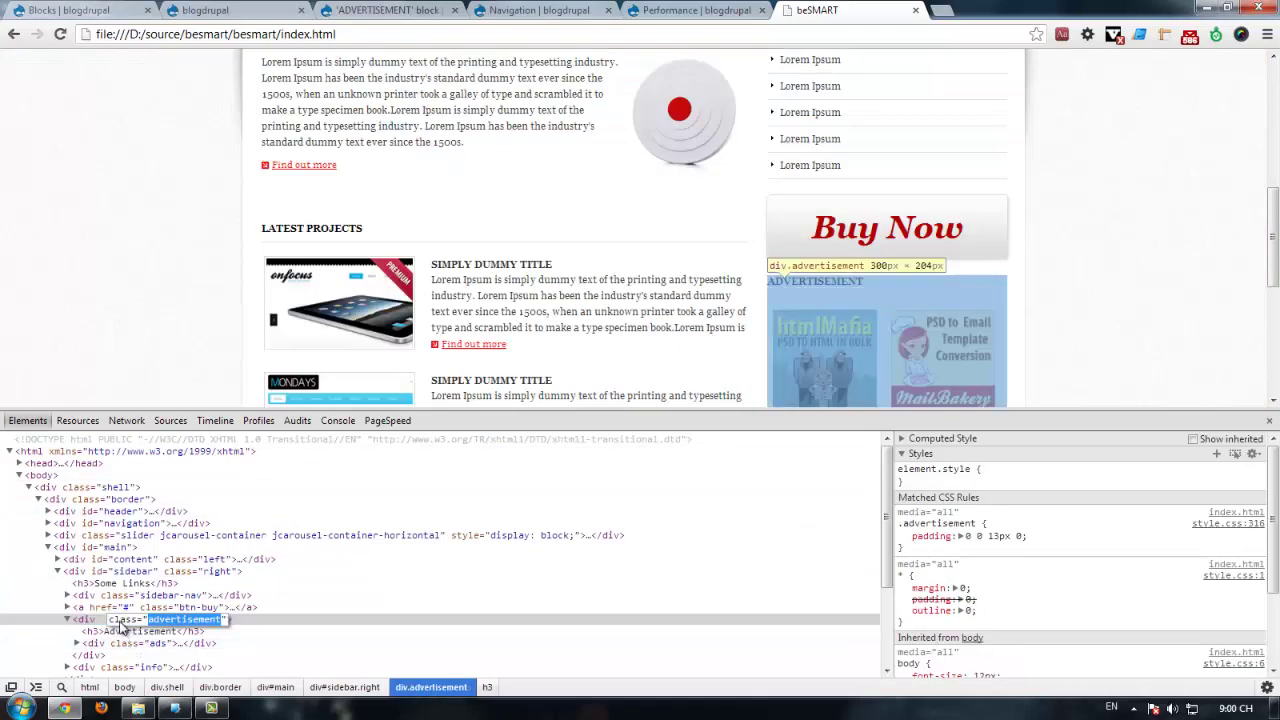
click(530, 10)
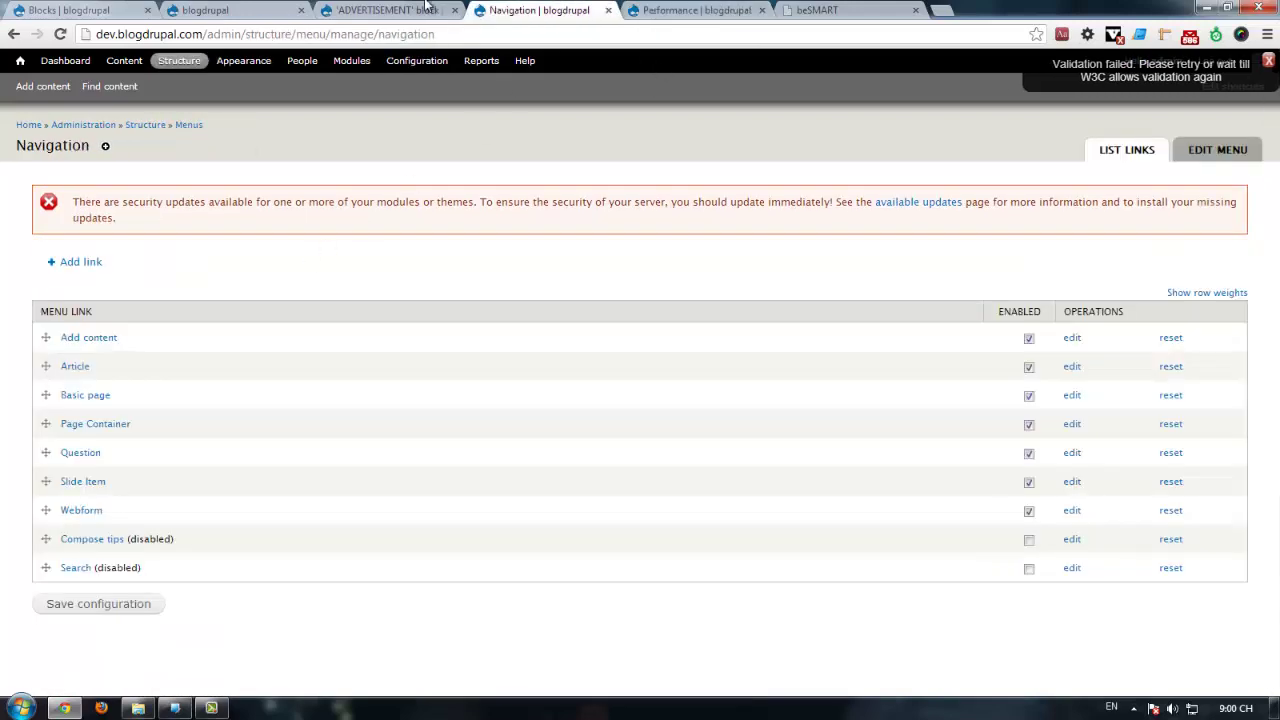
Step: Enter 'advertisement' as the ADVERTISEMENT block's CSS class and save the block
click(425, 7)
scroll(274, 390, down, 3)
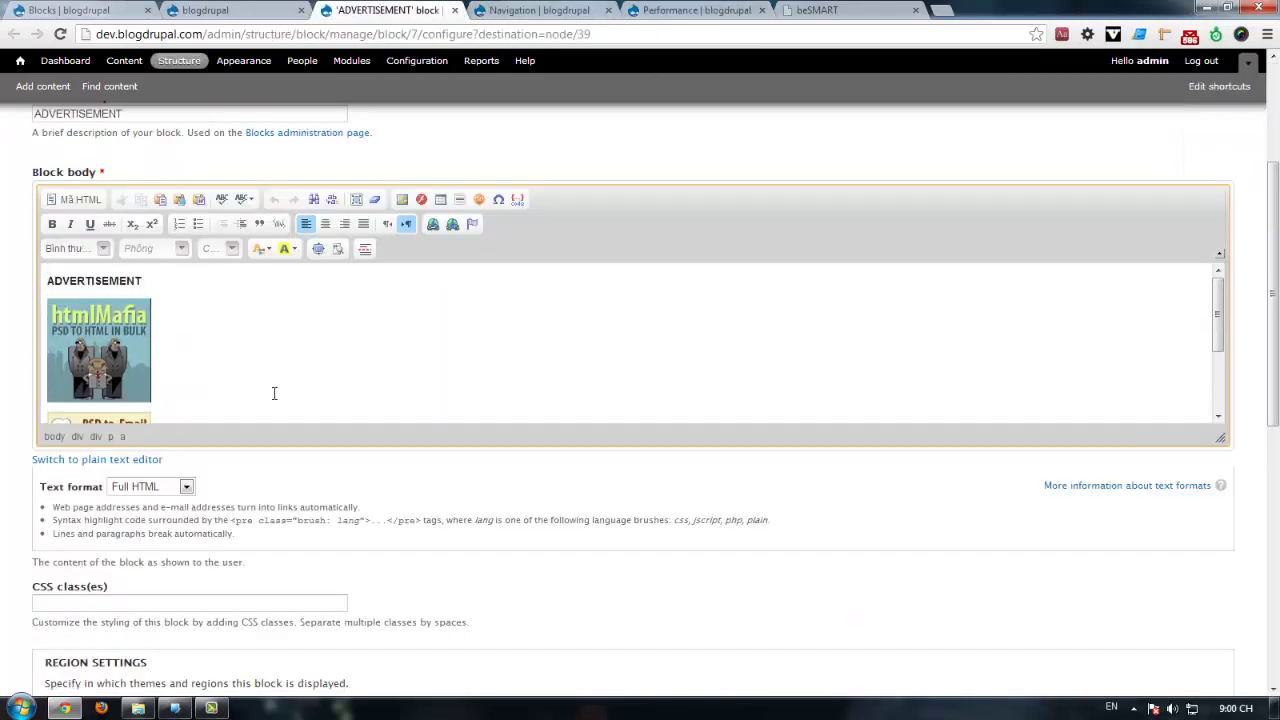
scroll(274, 393, down, 5)
click(64, 445)
text(advertisement)
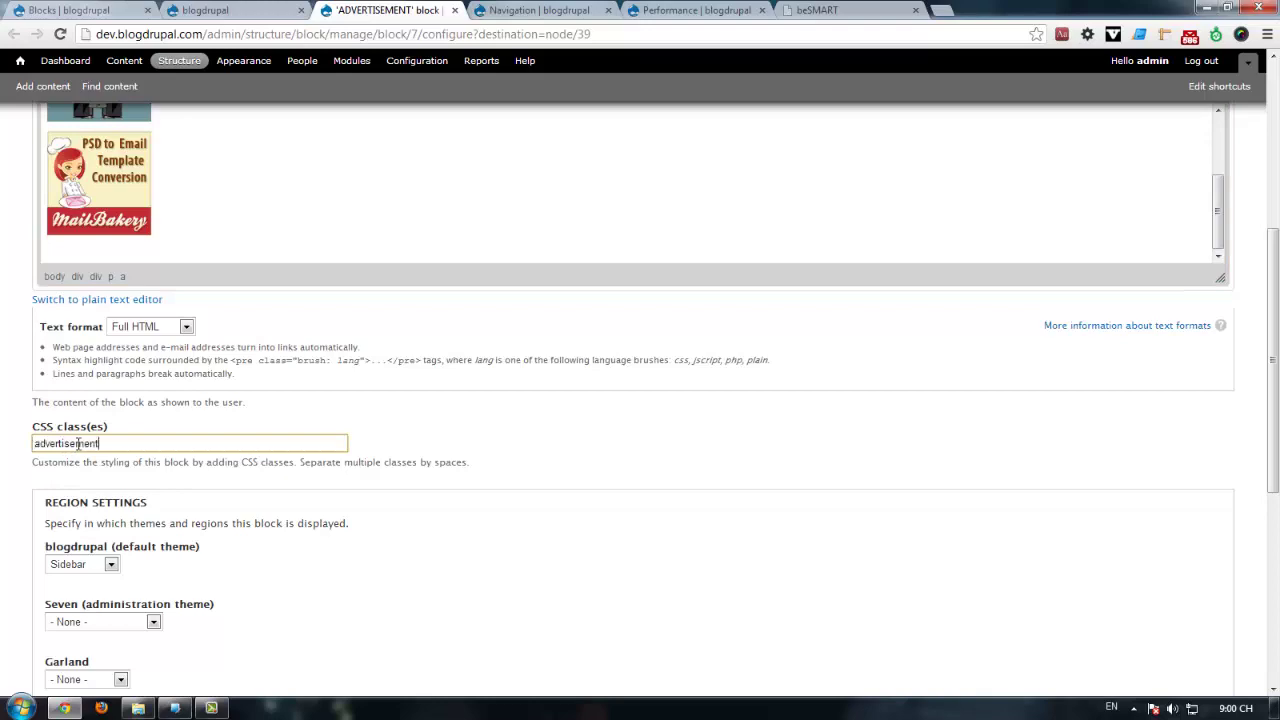
scroll(171, 486, down, 4)
scroll(76, 620, down, 1)
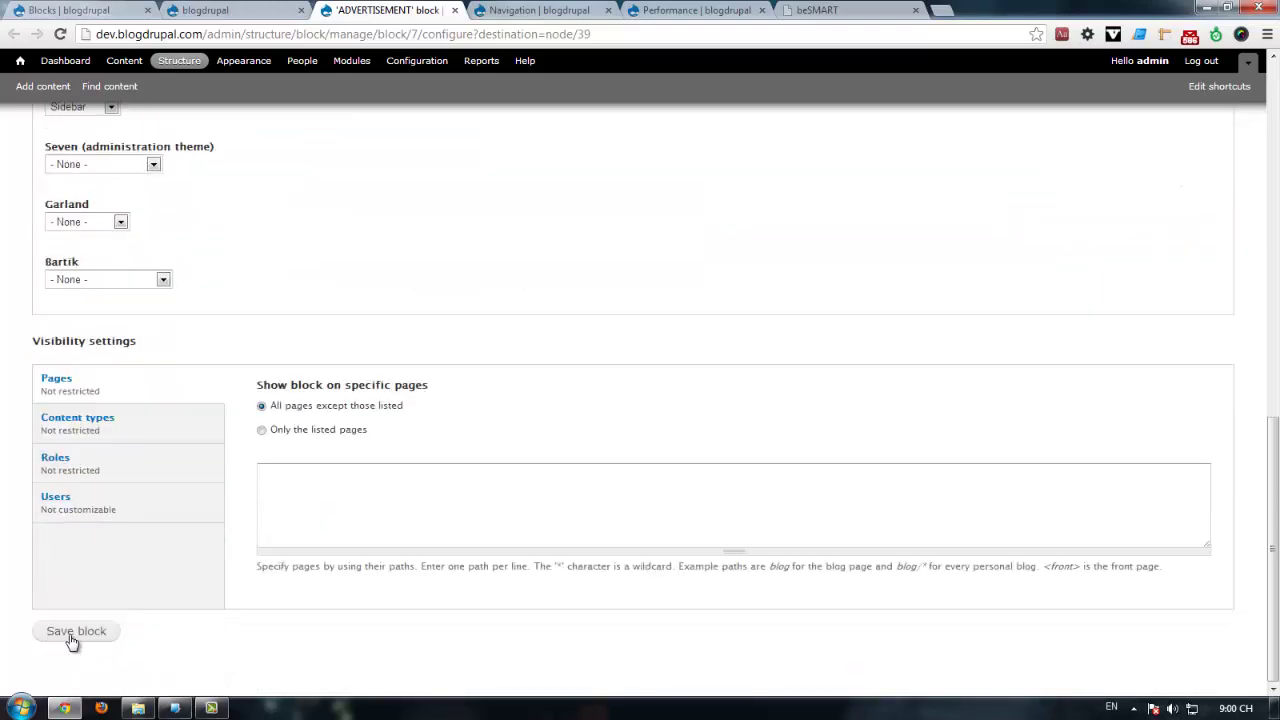
click(72, 638)
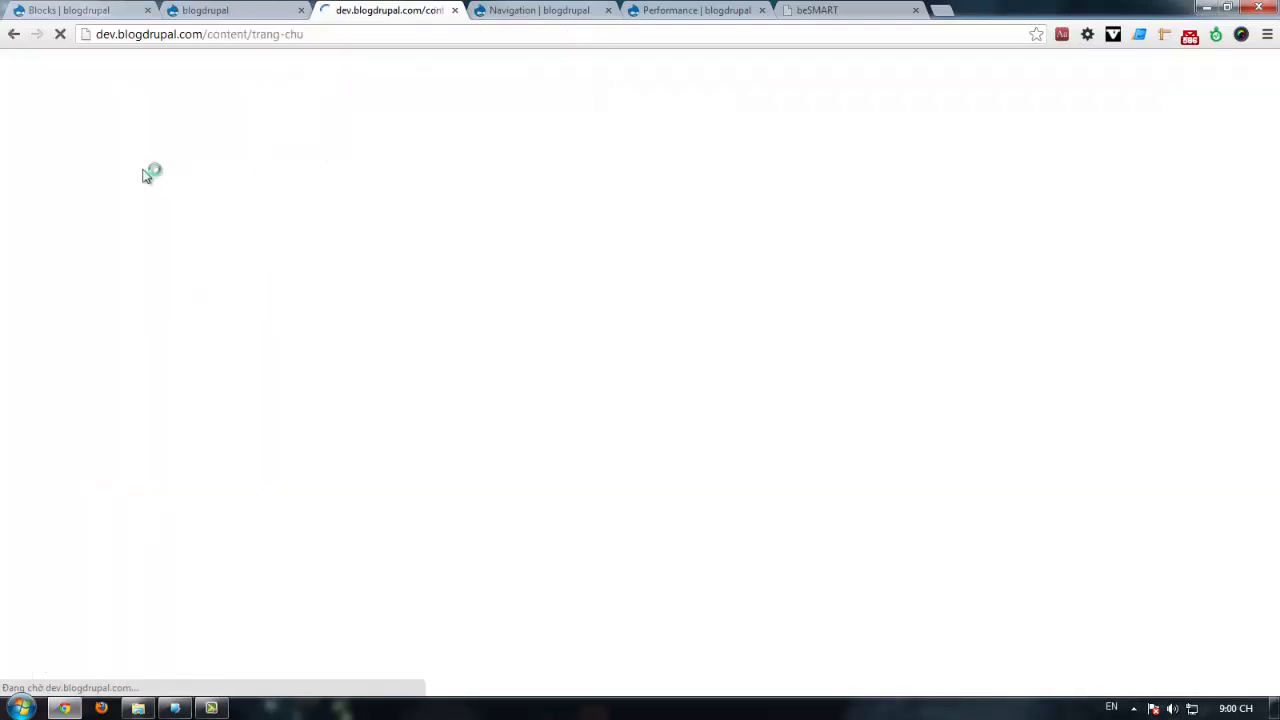
Step: Reload the front page and compare its sidebar with the beSMART template's SOME TITLE section
scroll(255, 343, down, 3)
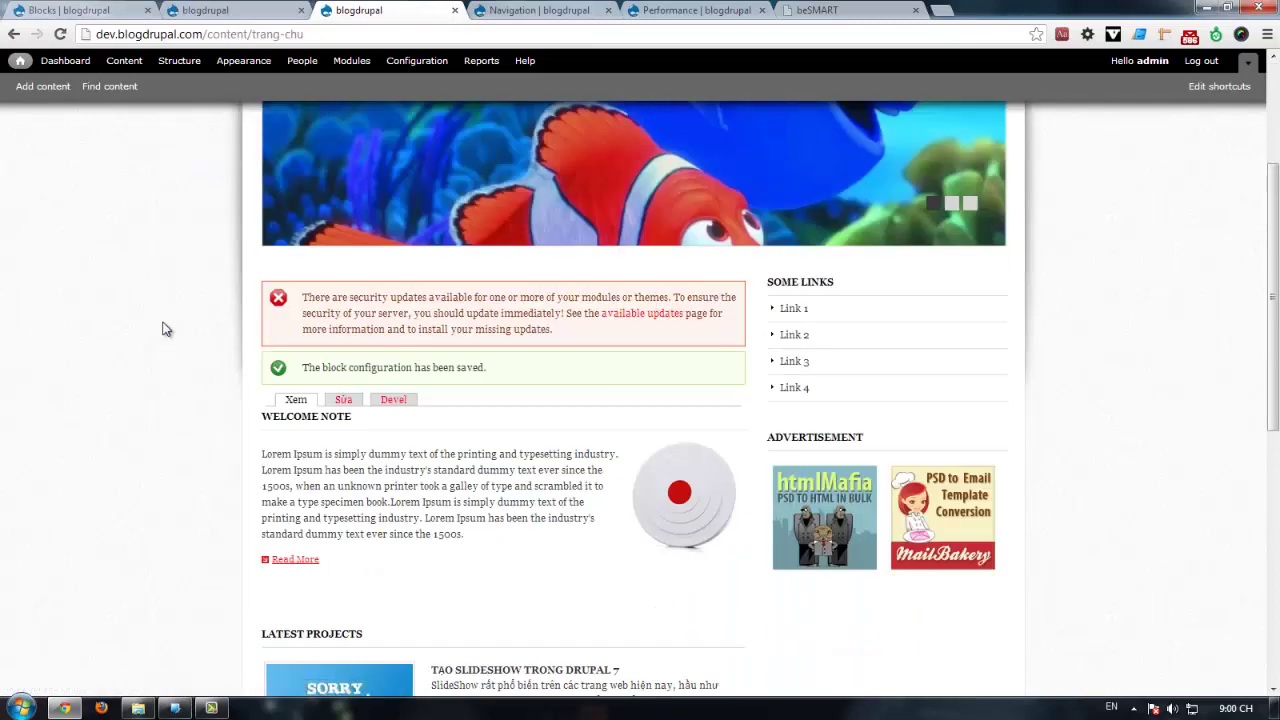
click(368, 39)
key(Return)
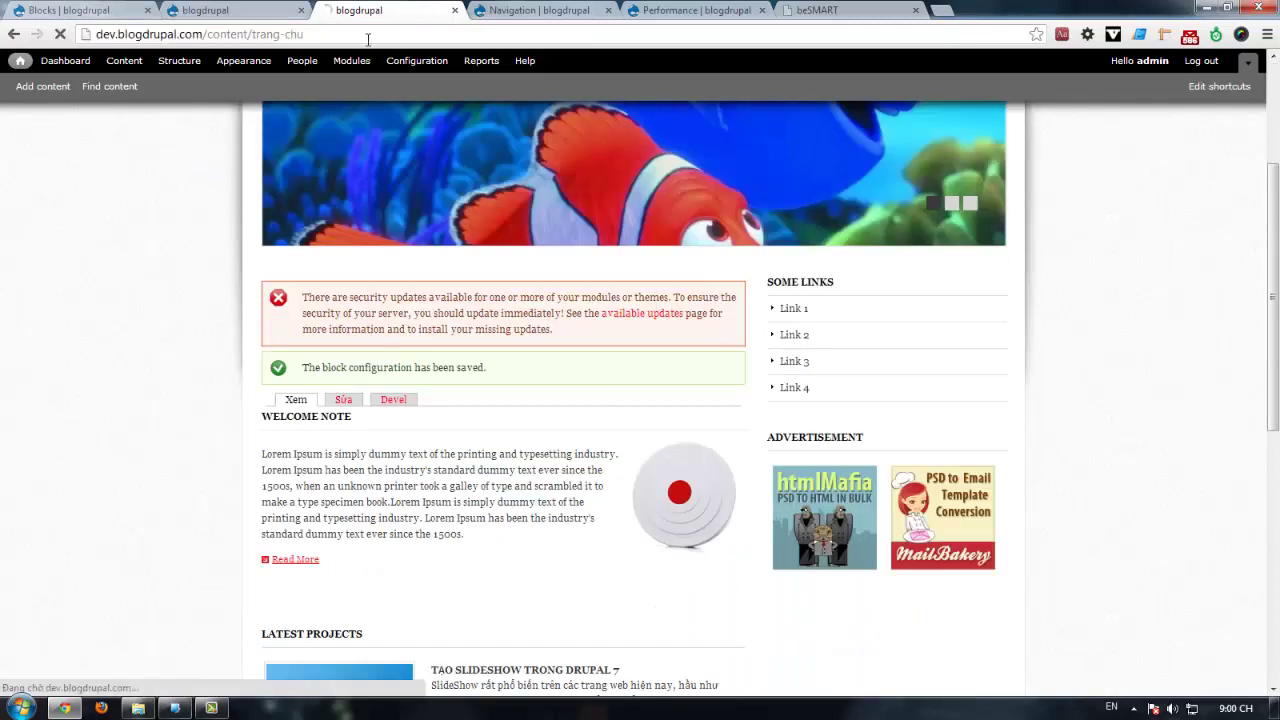
scroll(1140, 395, down, 5)
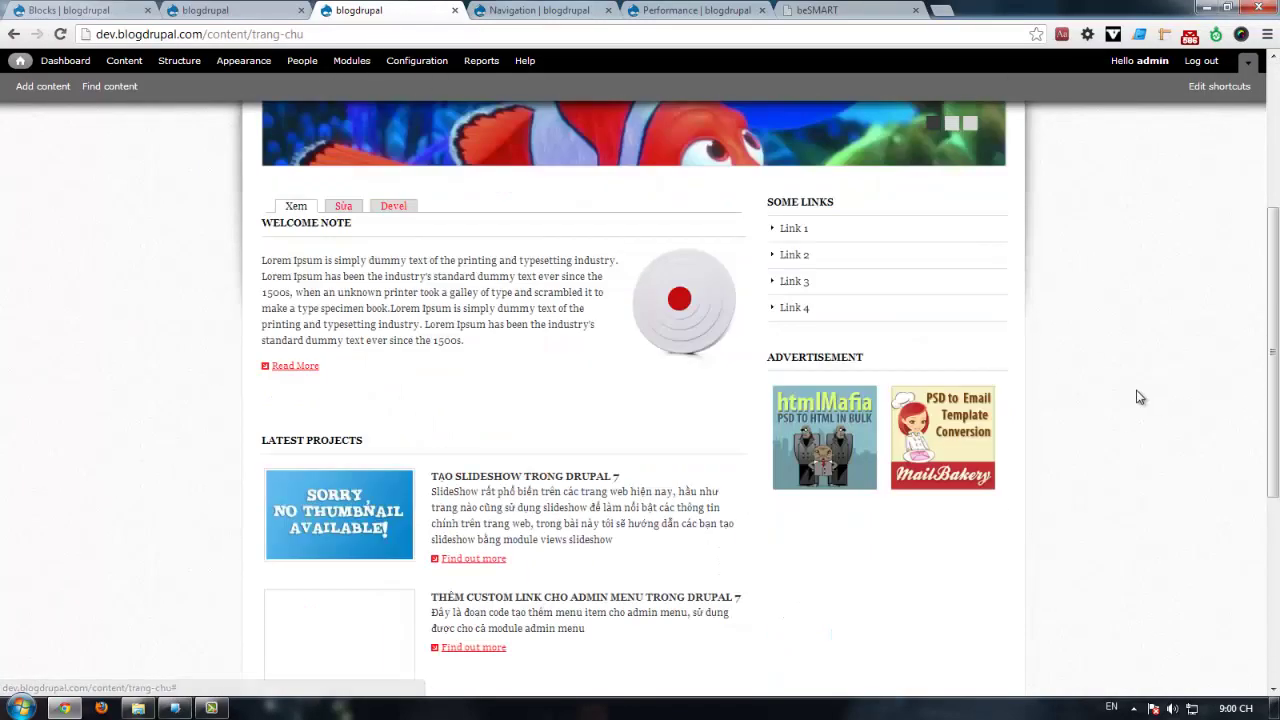
click(808, 8)
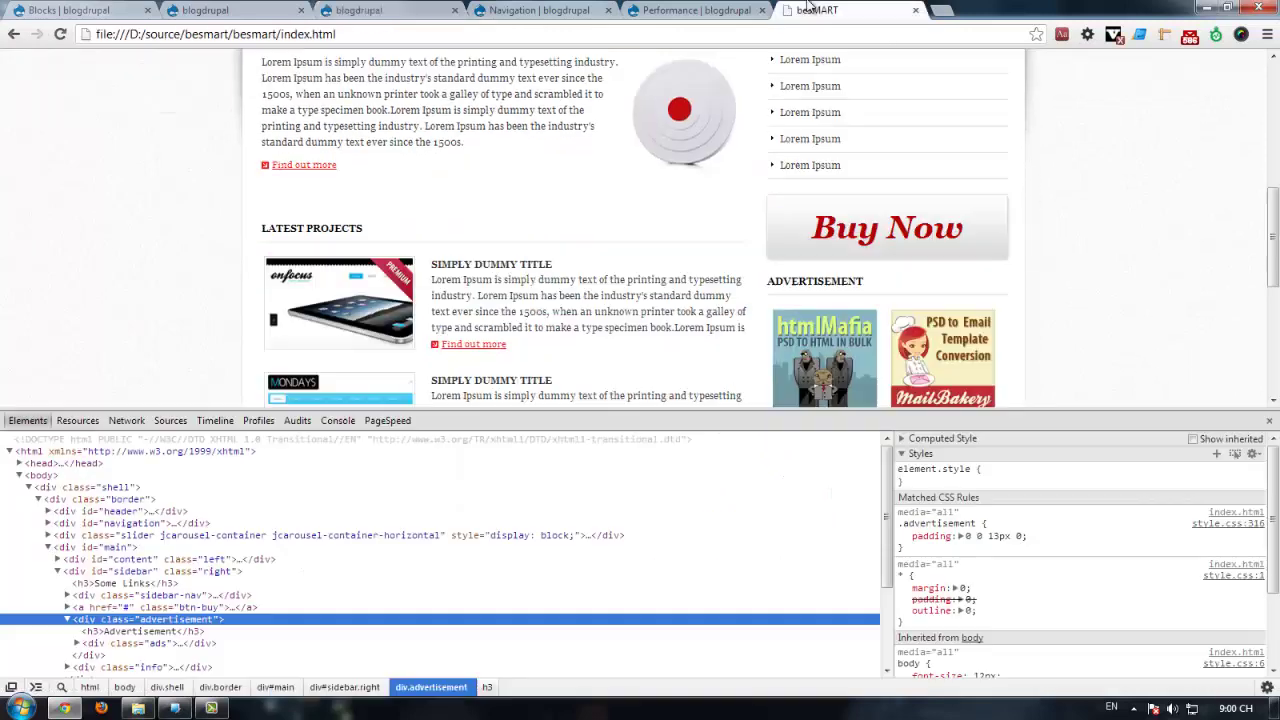
click(1270, 418)
scroll(1157, 358, down, 2)
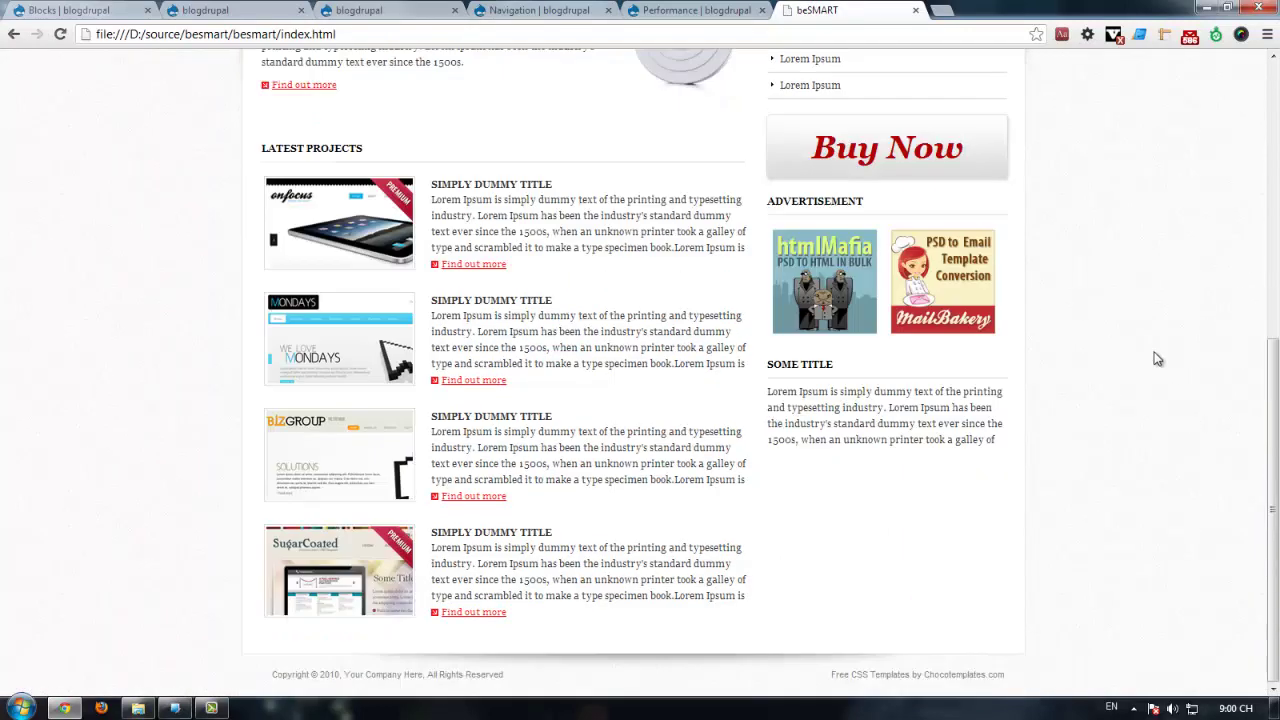
drag(968, 440, 771, 391)
click(205, 9)
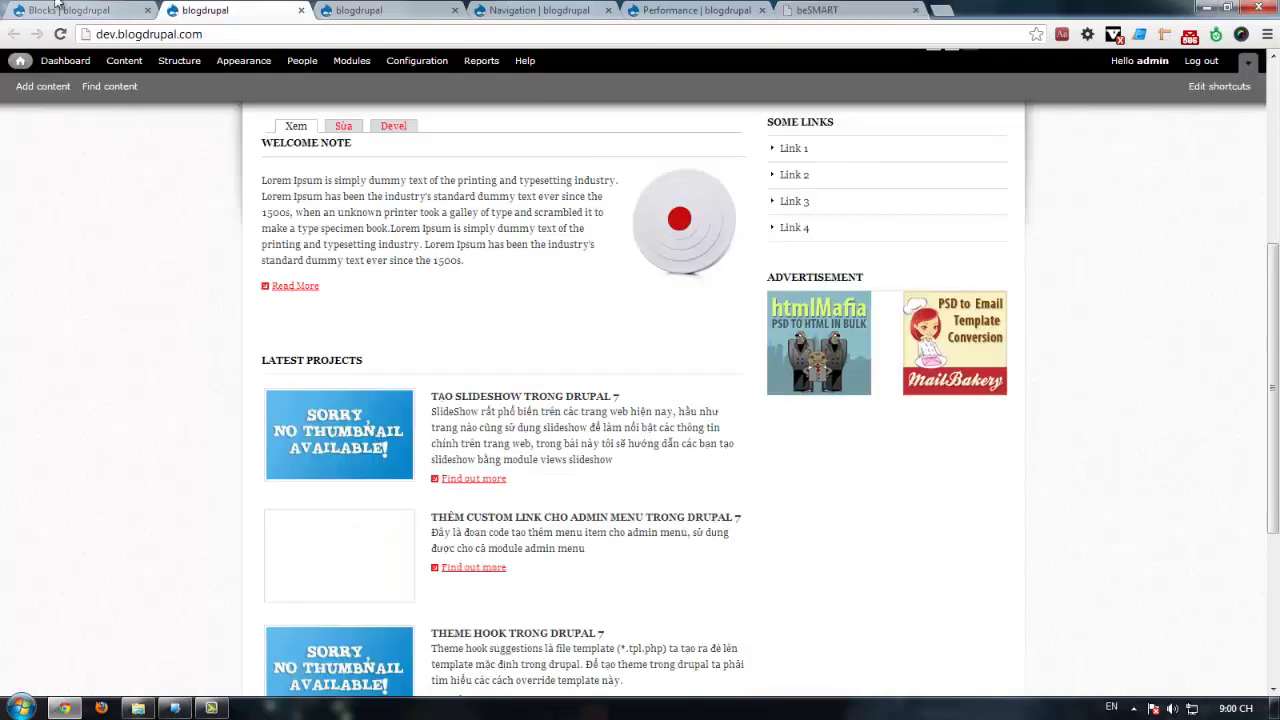
Step: Start a new custom block with its title set to <none>
click(68, 9)
click(108, 365)
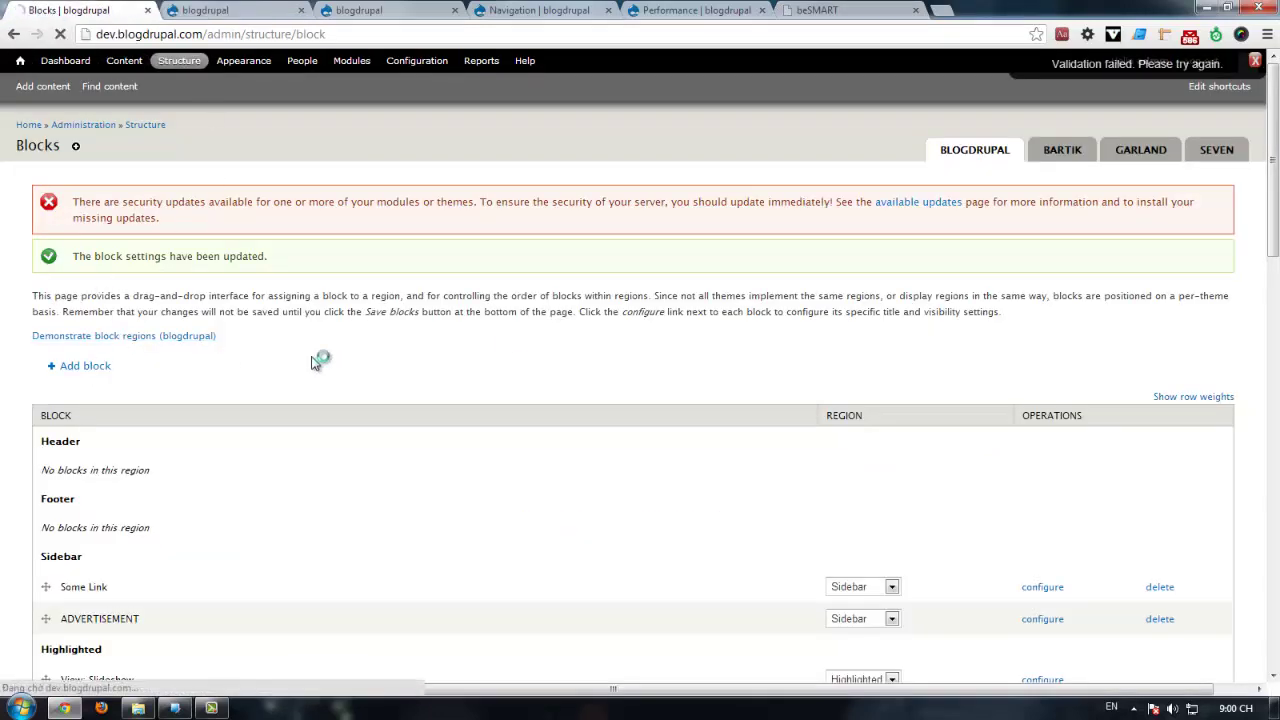
click(112, 301)
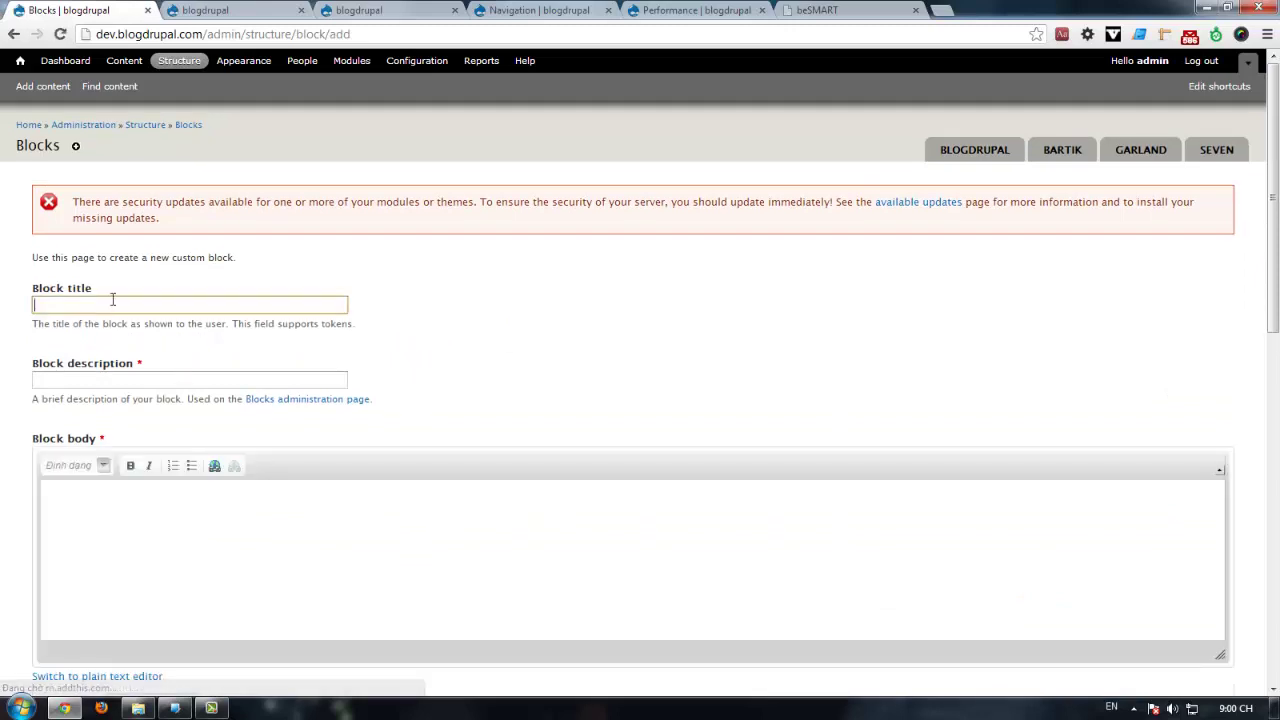
text(<)
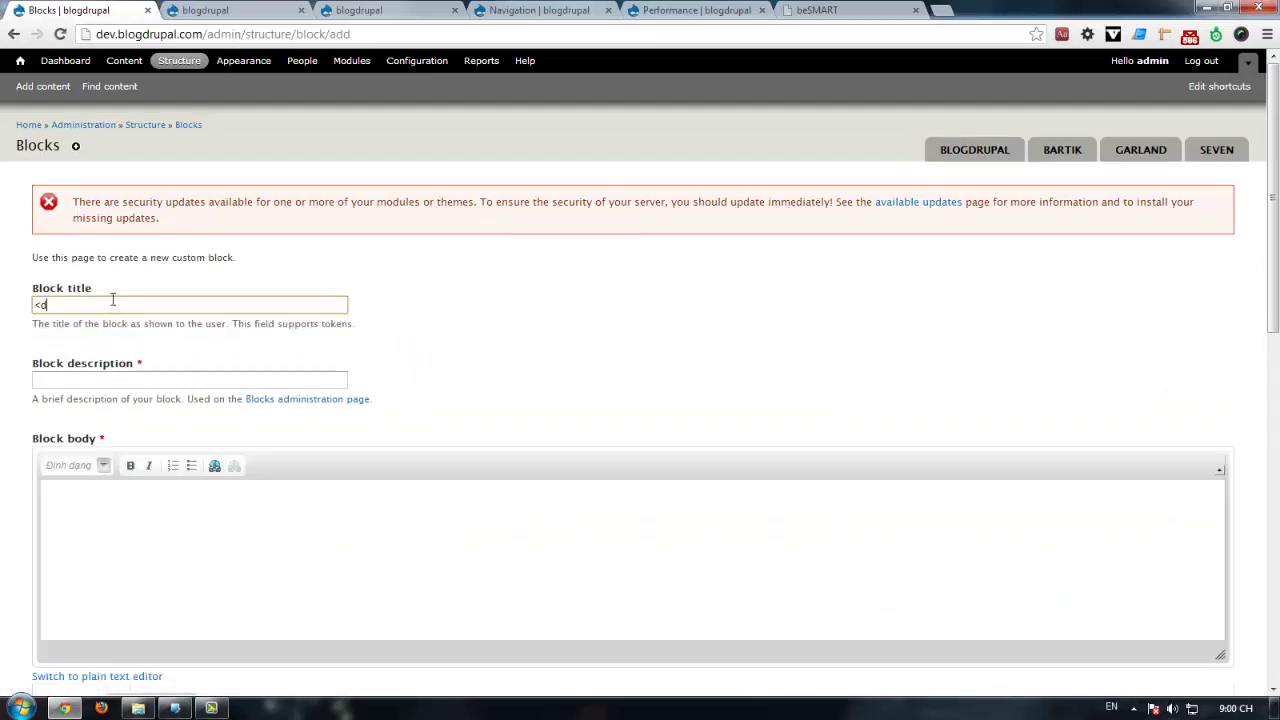
key(Down)
key(Return)
Step: Switch the block body's text format to Full HTML
scroll(200, 581, down, 3)
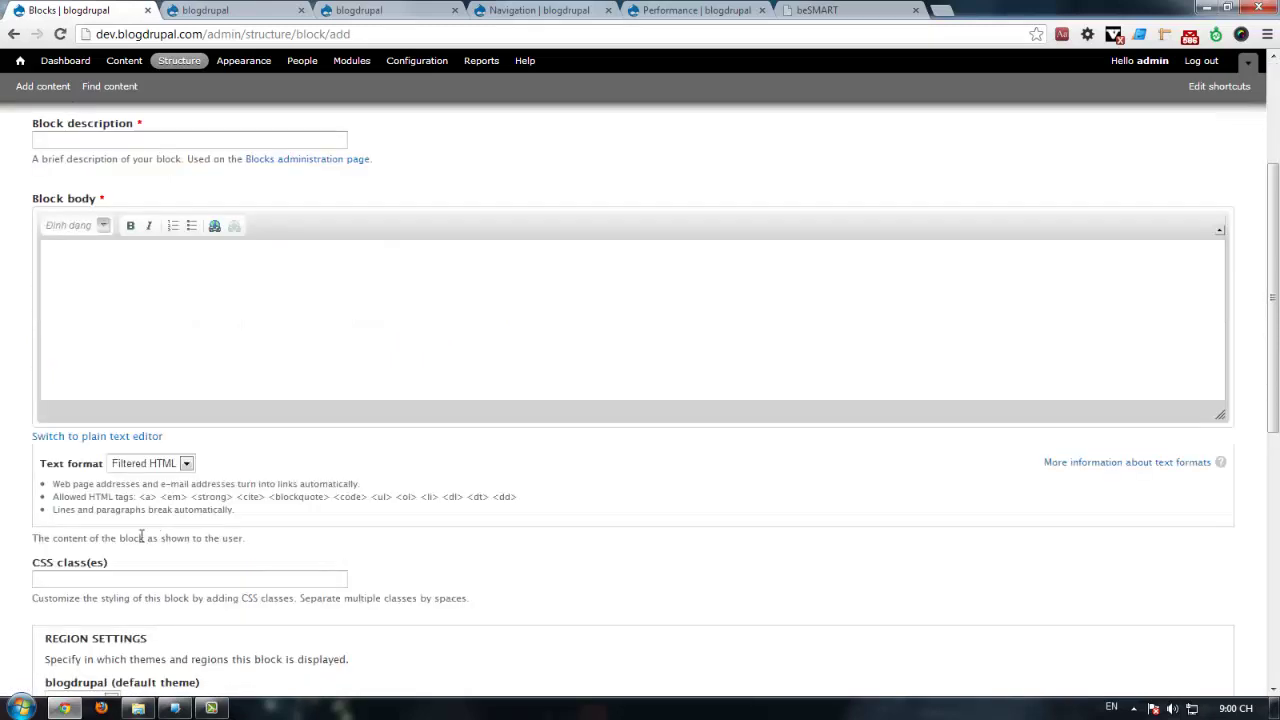
click(150, 463)
click(147, 486)
click(150, 463)
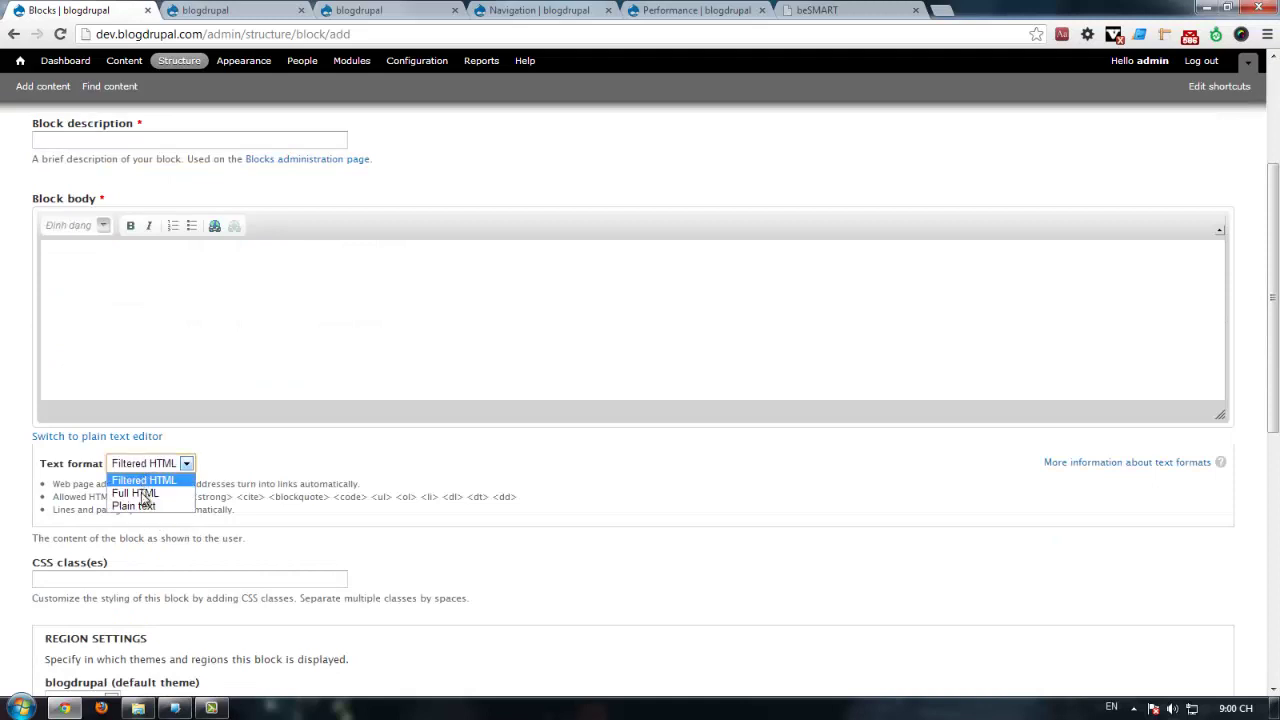
click(145, 491)
Step: Format SOME TITLE in the block body as Heading 3
click(105, 313)
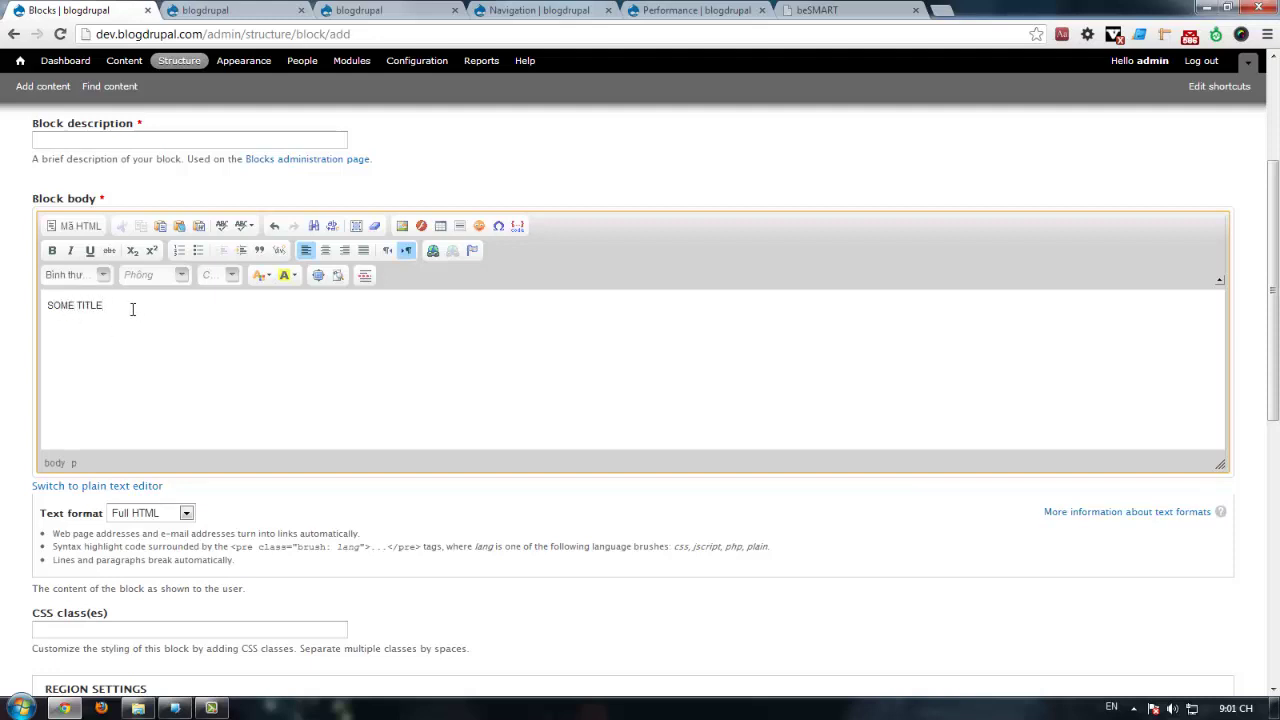
click(55, 276)
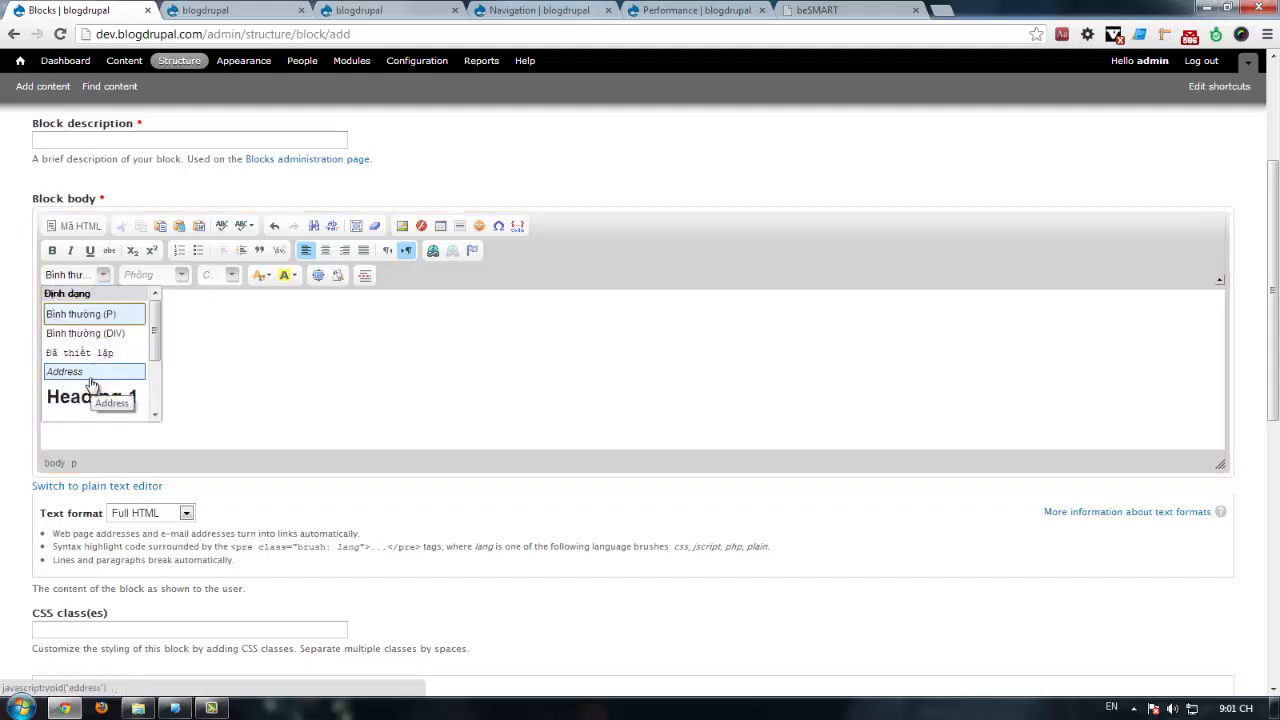
scroll(82, 372, down, 3)
click(82, 372)
click(157, 315)
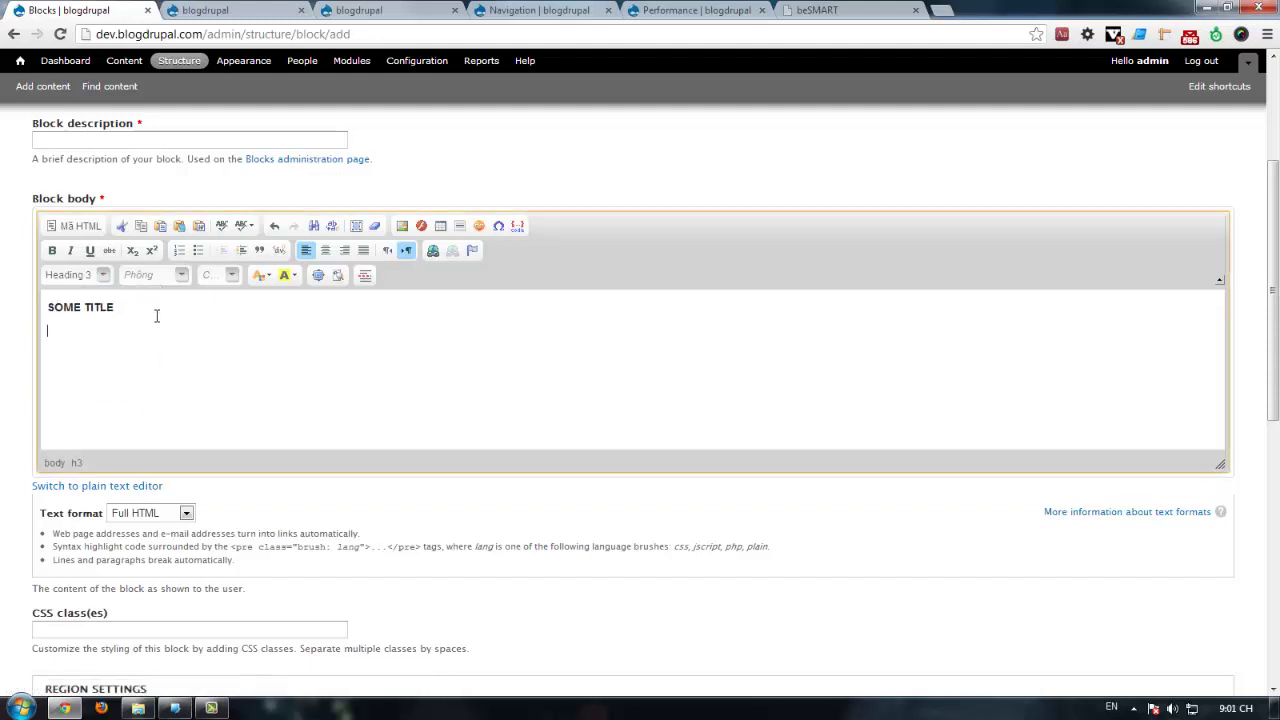
click(810, 10)
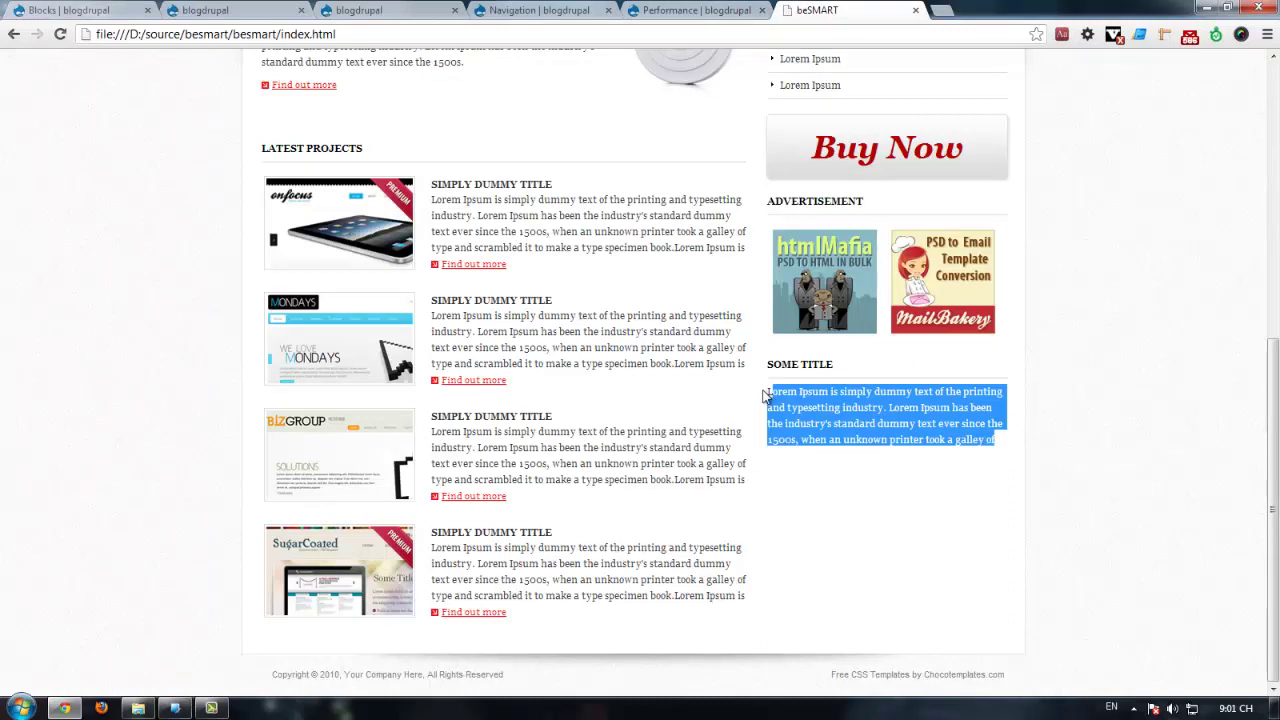
Step: Copy the template's Lorem Ipsum paragraph and paste it below SOME TITLE in the block body
drag(764, 396, 996, 441)
key(ctrl+c)
right_click(840, 386)
click(876, 504)
right_click(814, 366)
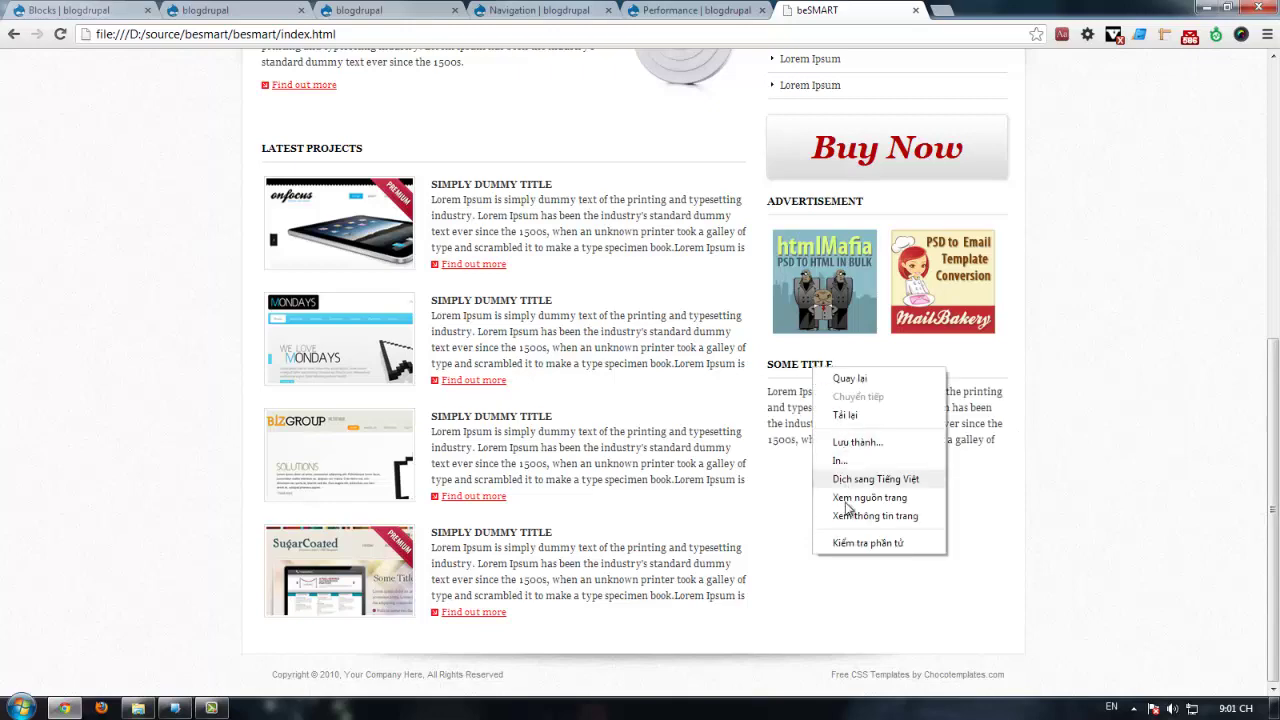
click(851, 543)
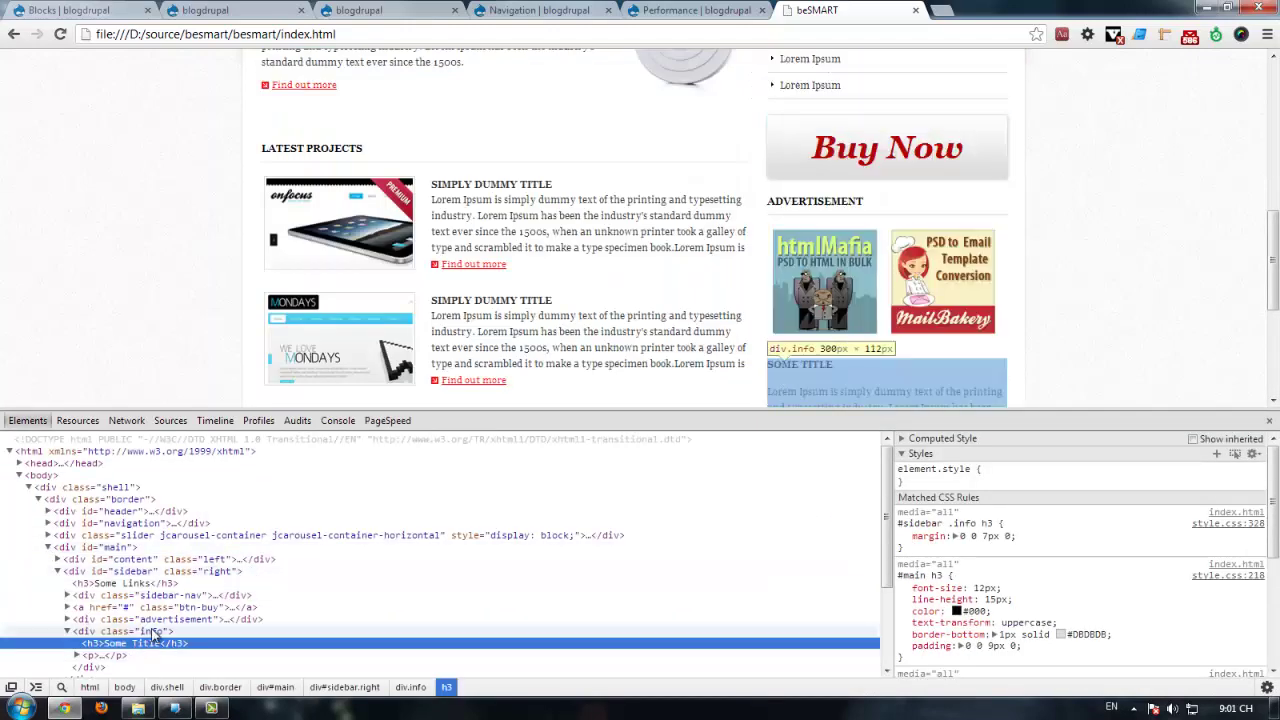
key(ctrl+Tab)
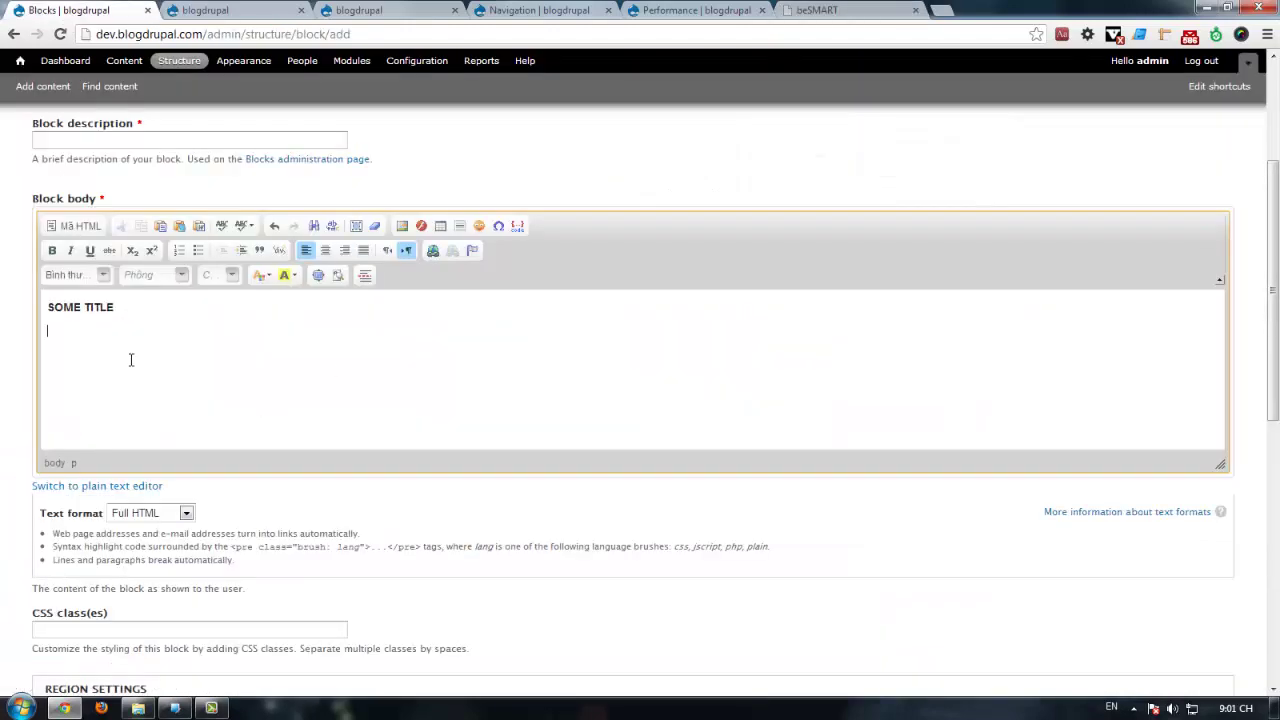
key(ctrl+v)
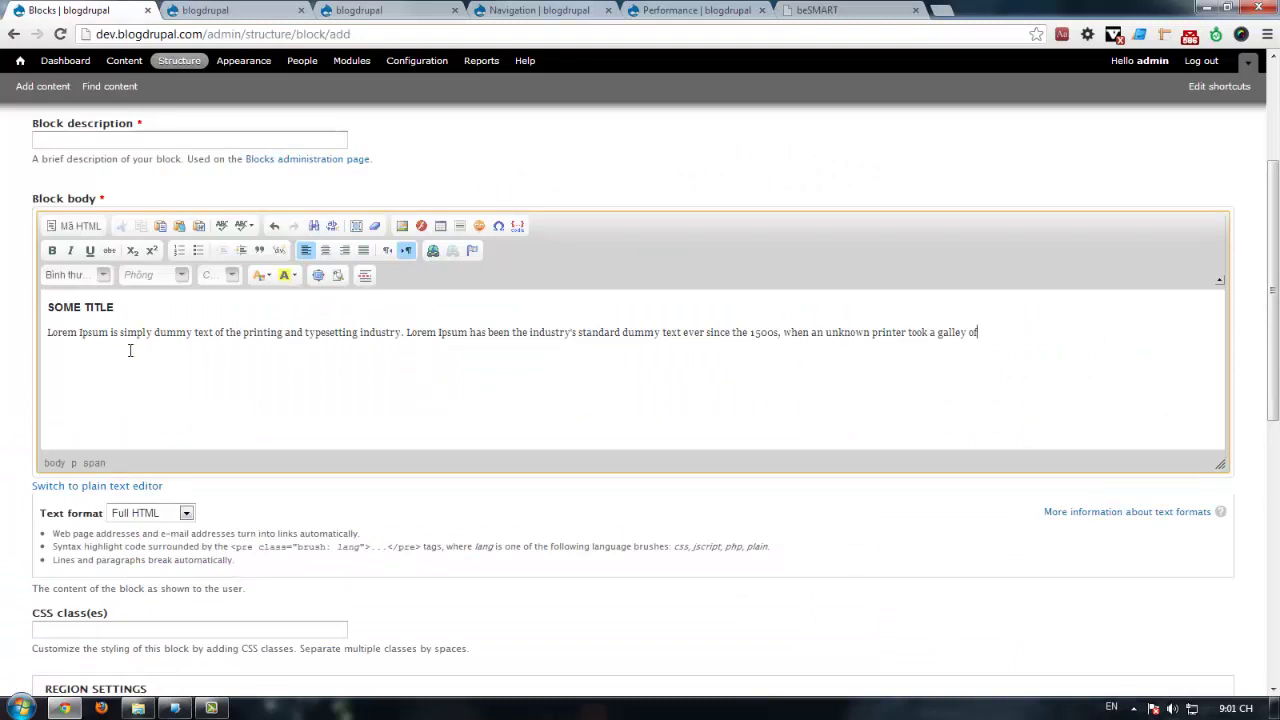
Step: Set CSS class info and description SOME TITLE, then save the new block
click(88, 628)
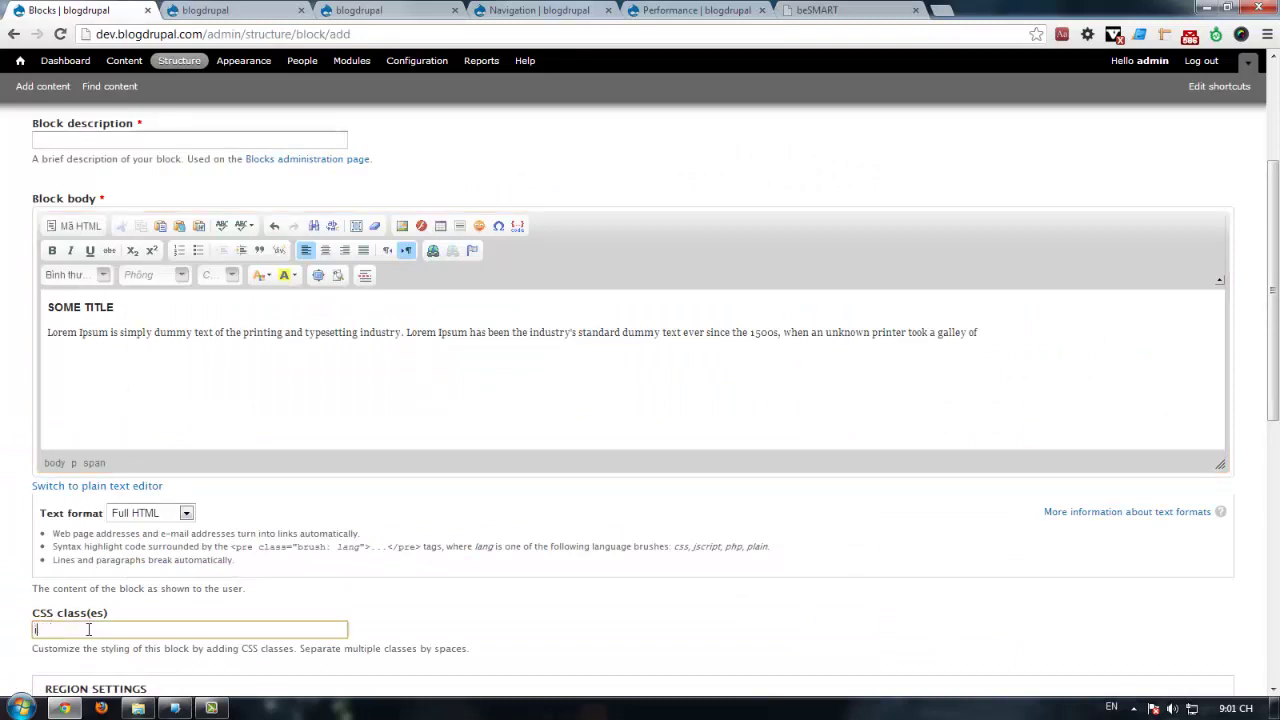
scroll(88, 600, down, 2)
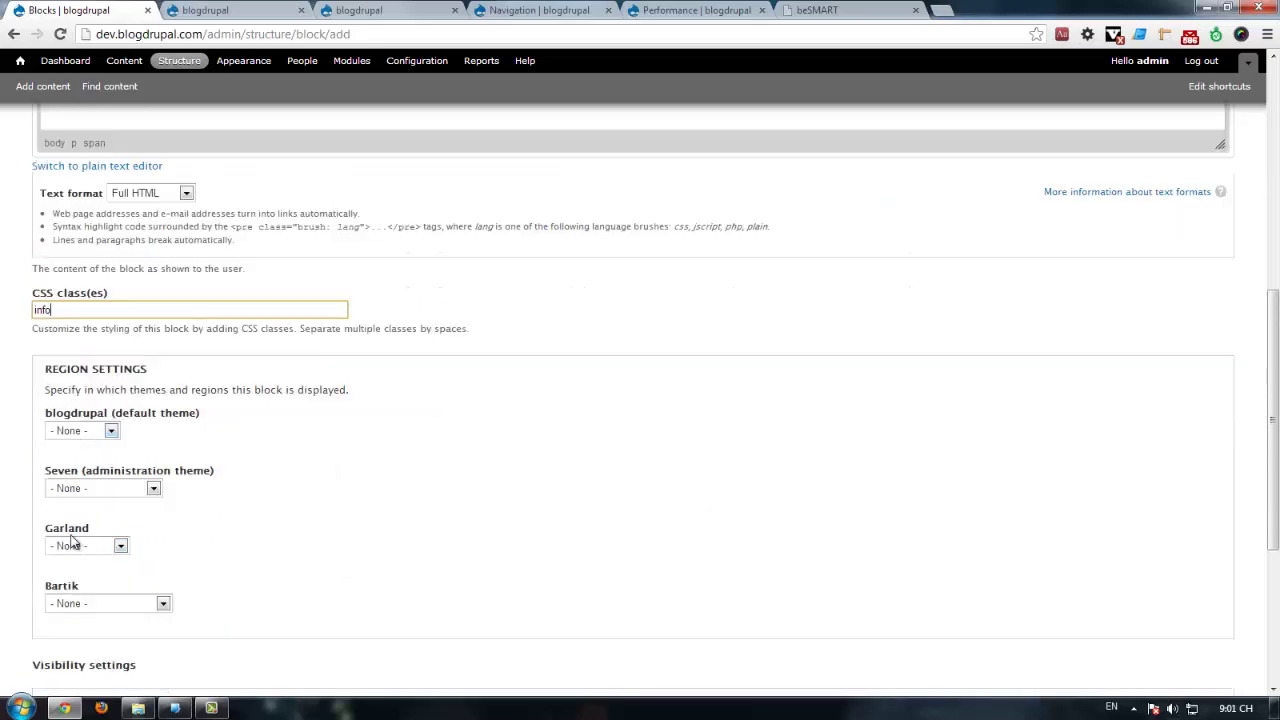
scroll(90, 500, up, 3)
drag(125, 386, 47, 386)
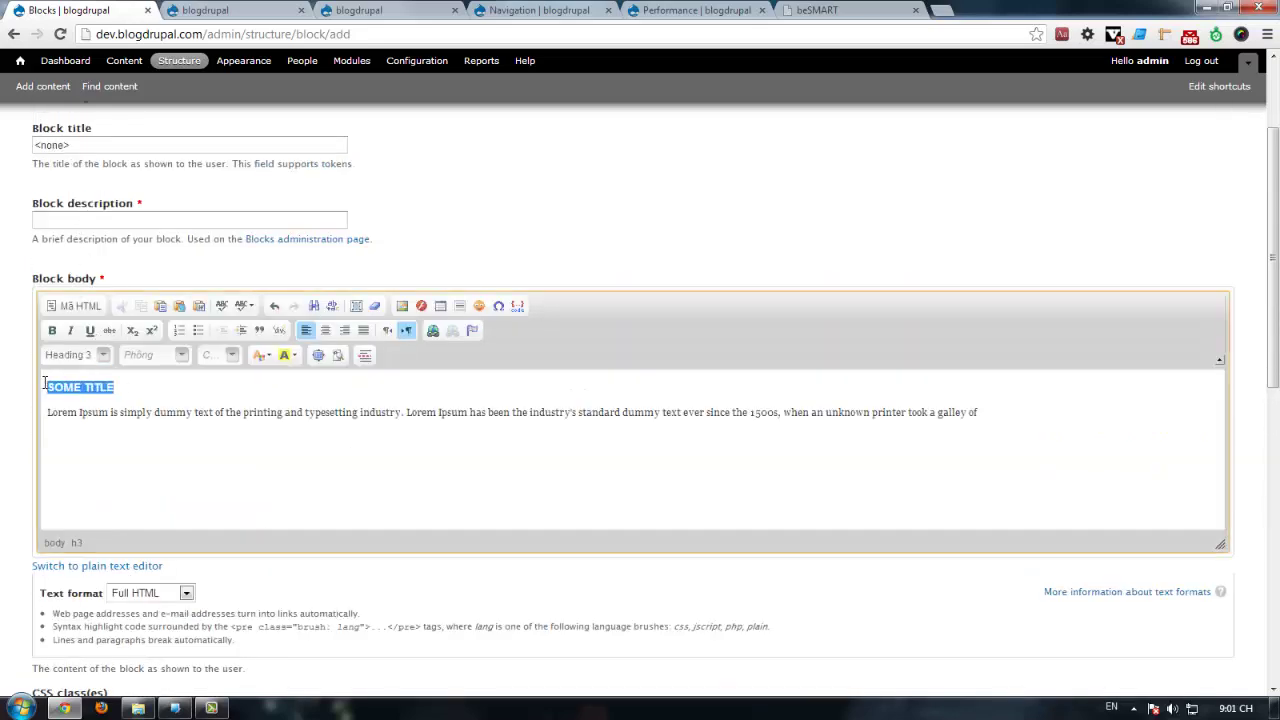
key(ctrl+c)
click(40, 220)
key(ctrl+v)
scroll(140, 450, down, 10)
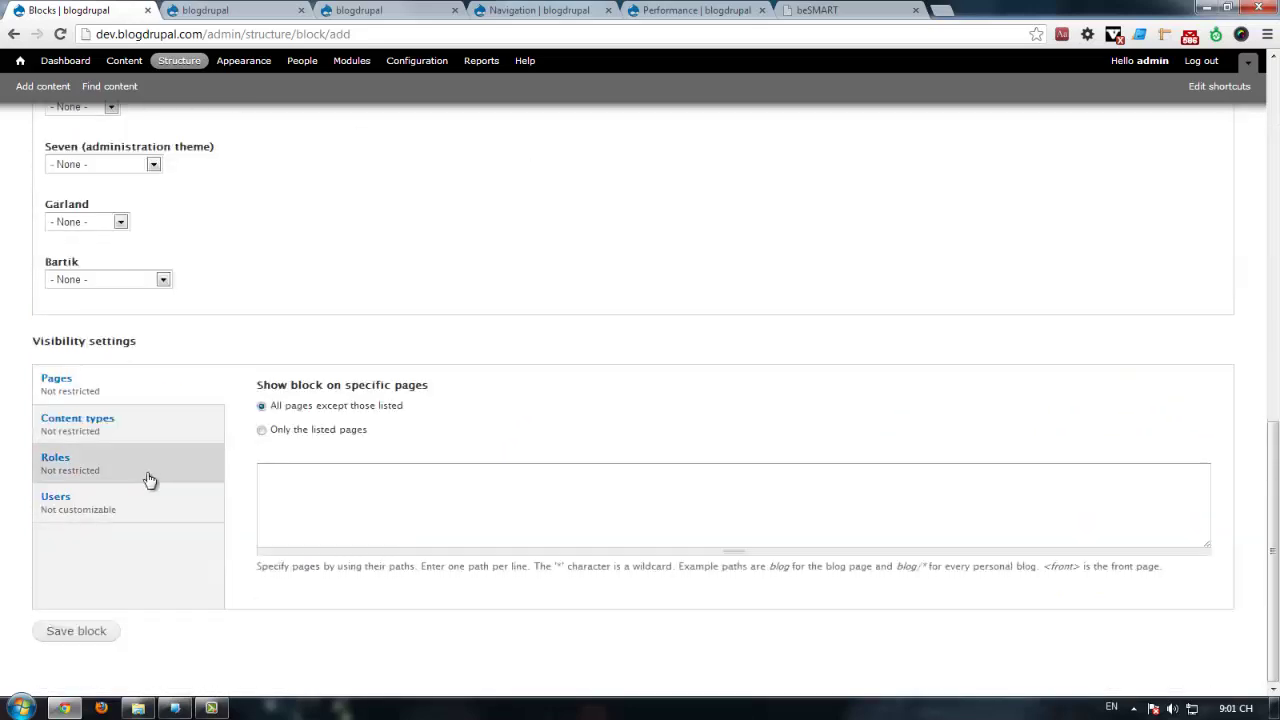
click(94, 629)
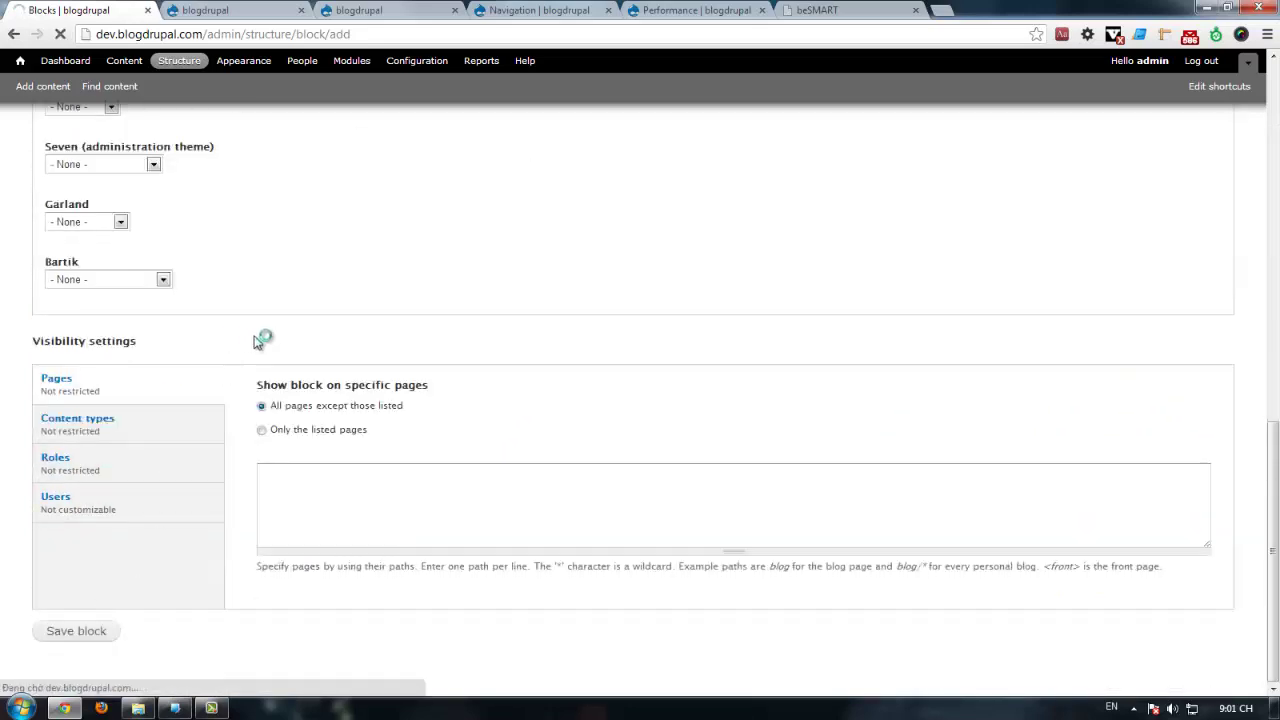
Step: Assign the SOME TITLE block to Sidebar, save blocks, and reload the front page
scroll(320, 323, down, 3)
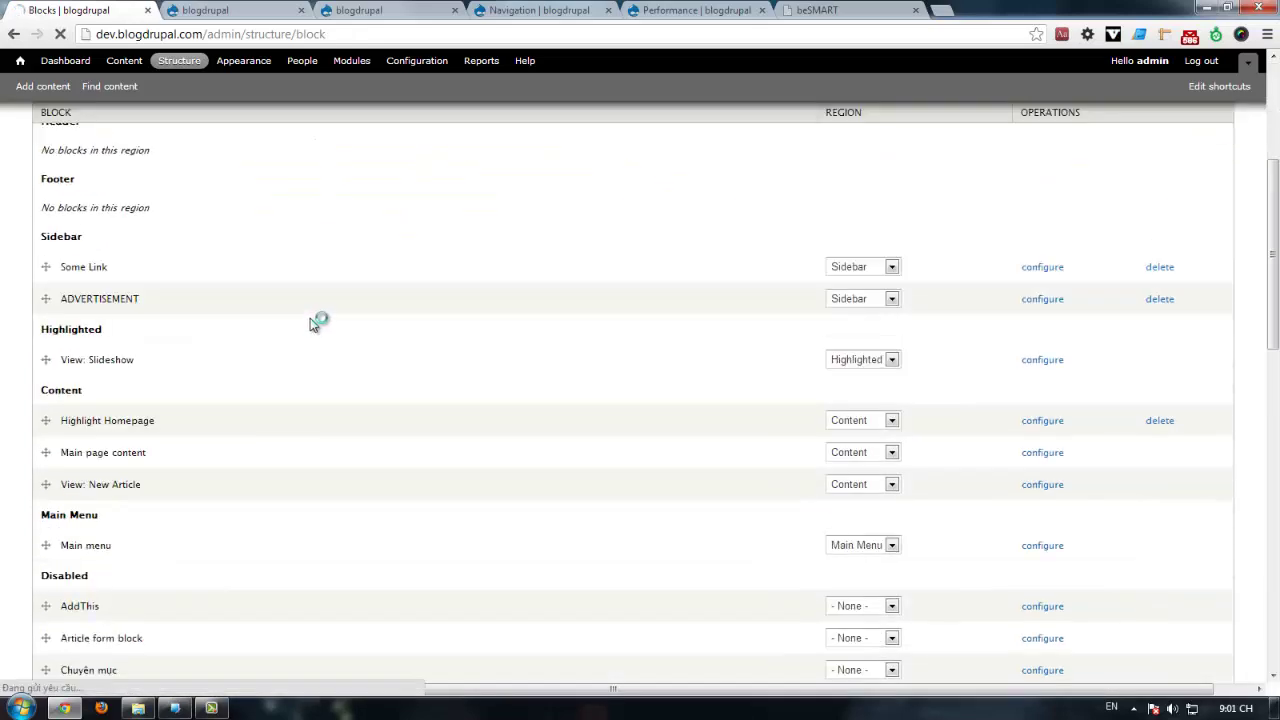
scroll(317, 335, down, 4)
scroll(317, 335, down, 5)
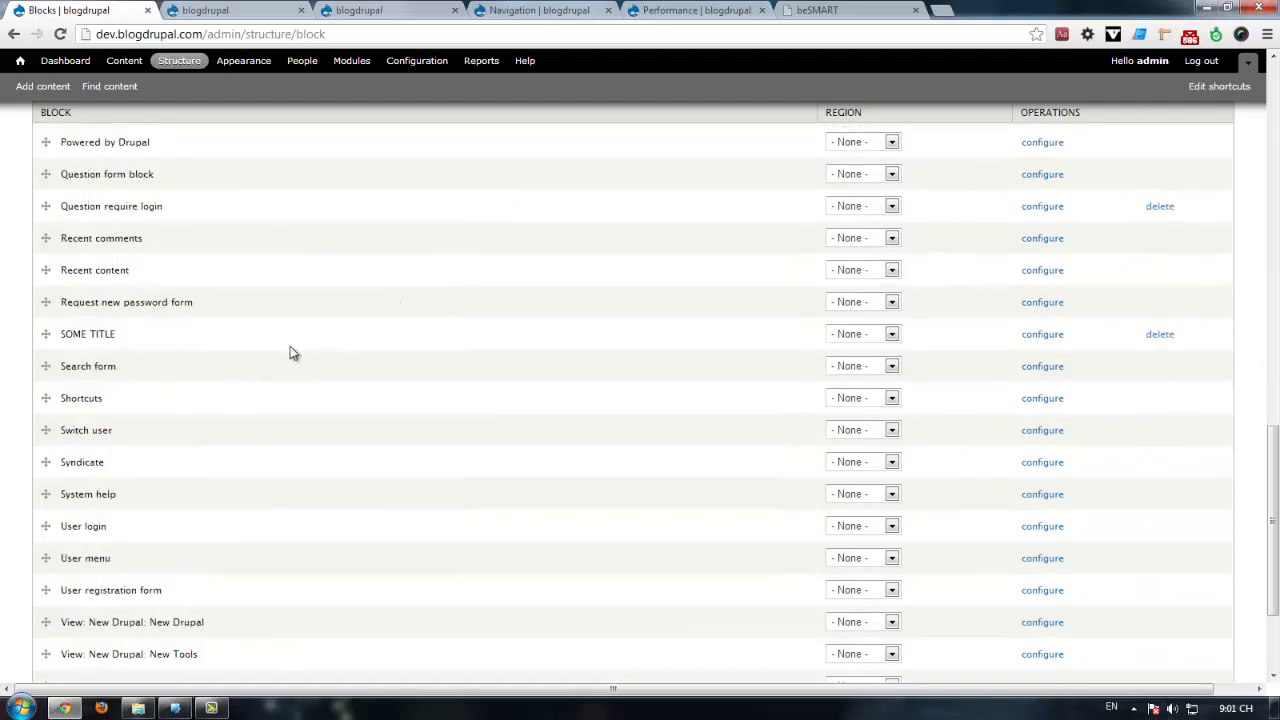
click(861, 338)
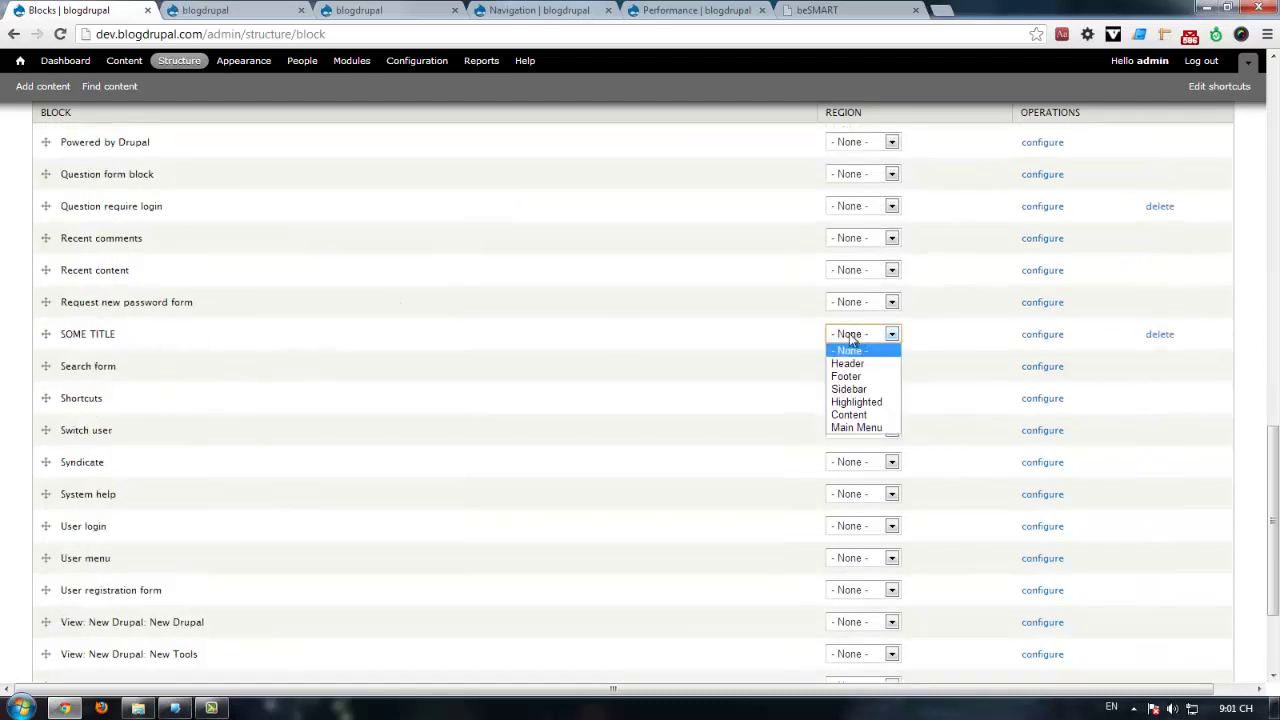
click(589, 328)
click(45, 333)
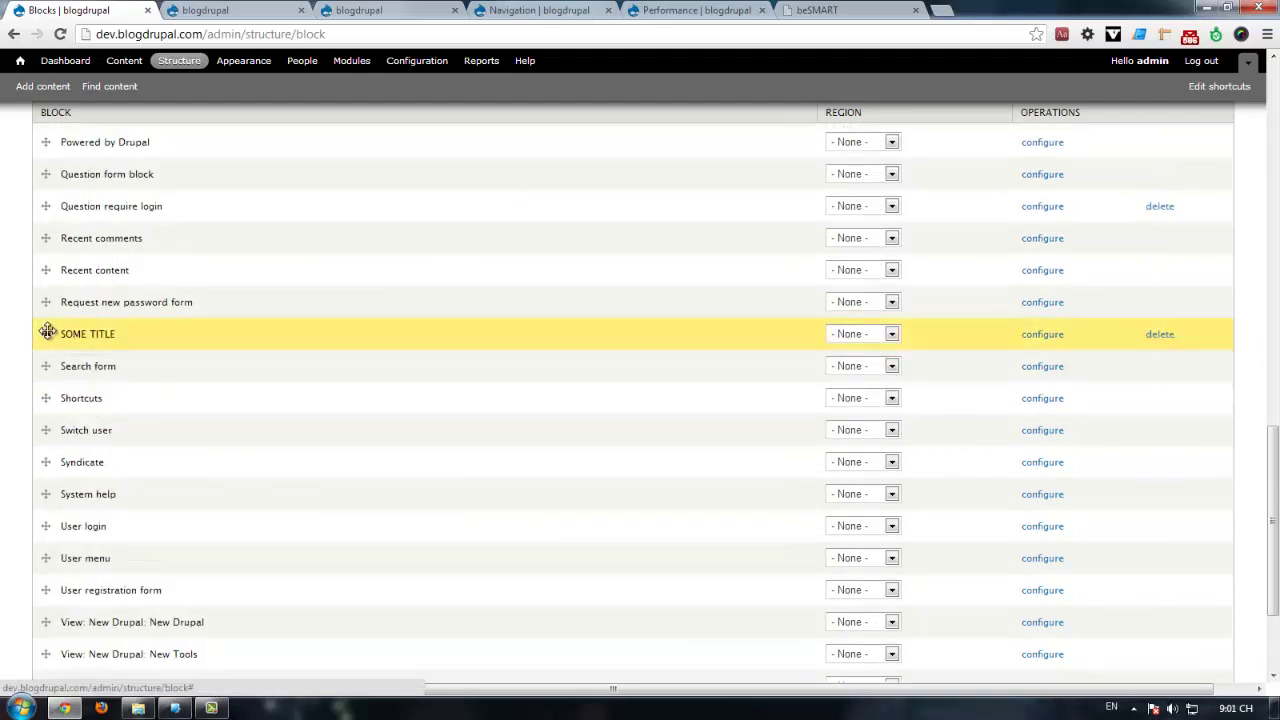
click(840, 338)
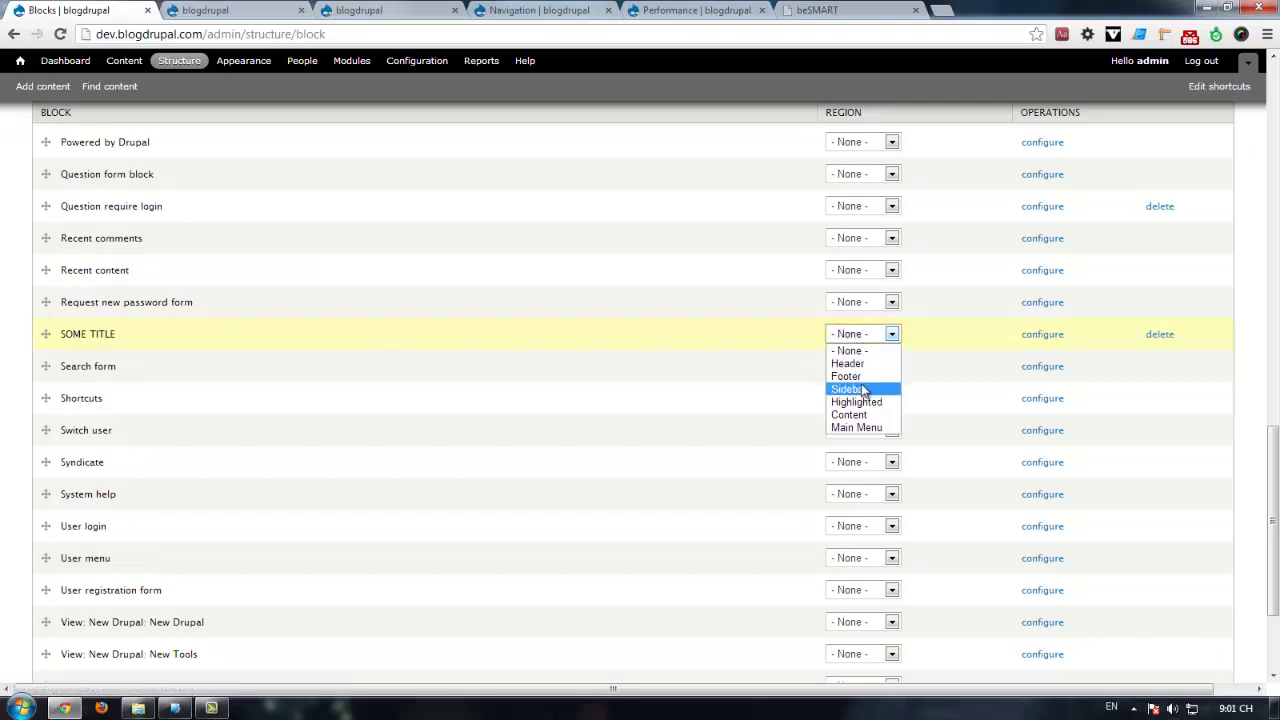
click(864, 390)
scroll(220, 537, down, 3)
click(90, 620)
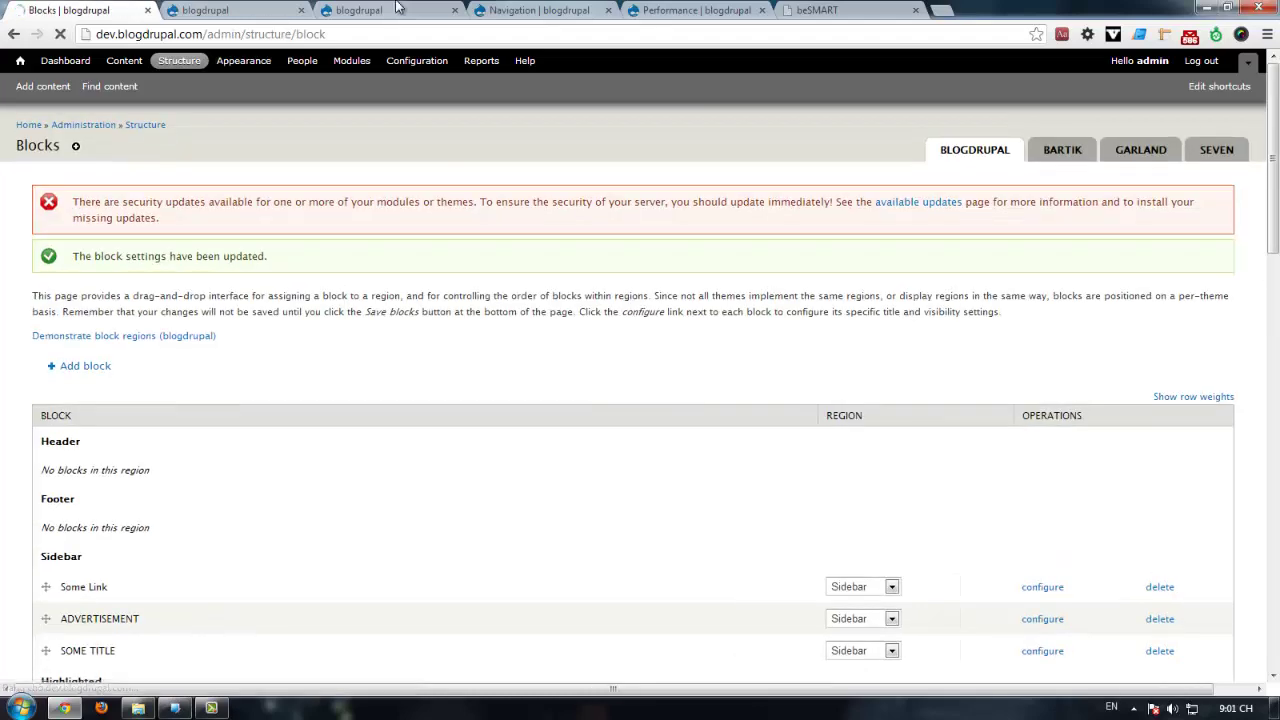
click(397, 11)
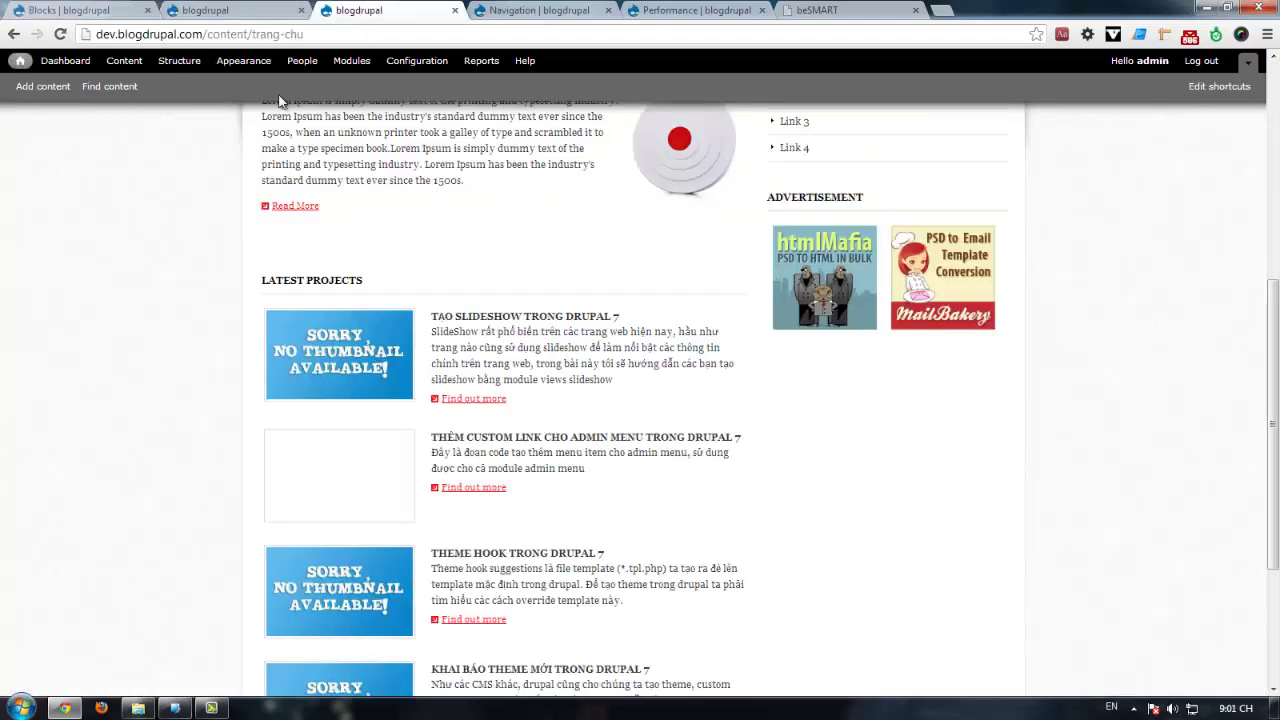
Step: Reload the Drupal front page to show the new SOME TITLE block under Advertisement
key(F5)
scroll(186, 271, down, 3)
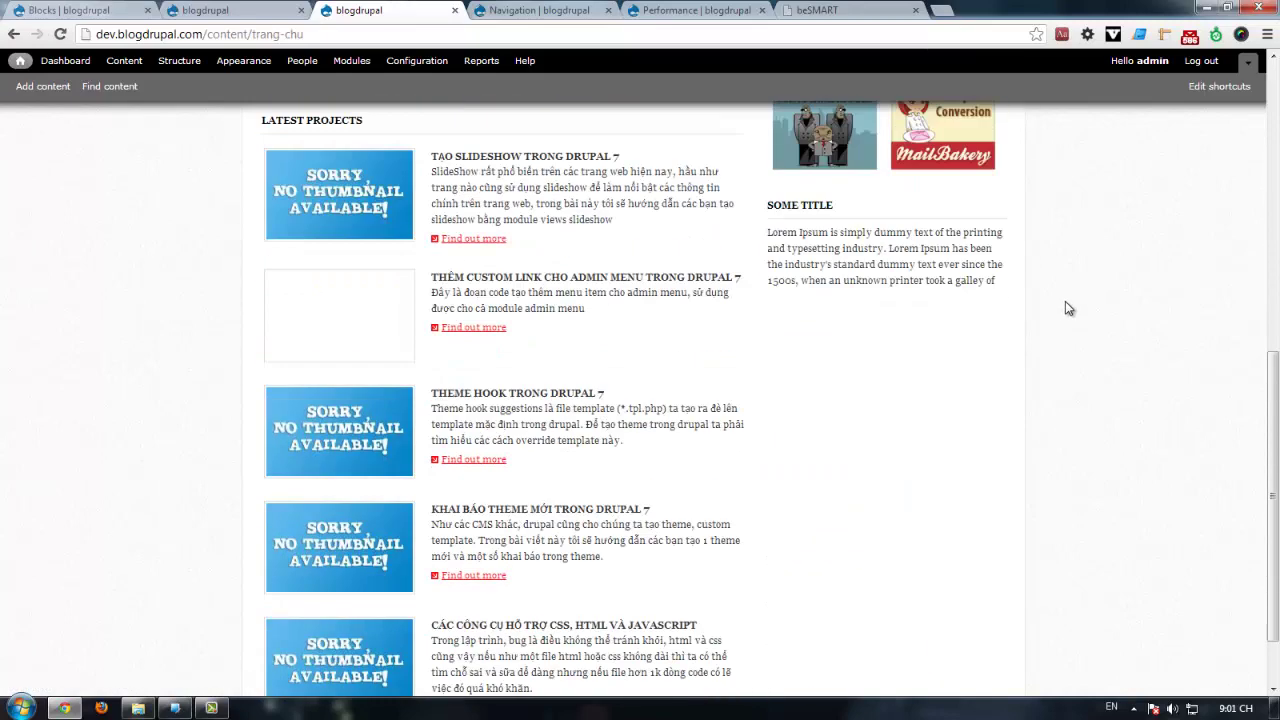
scroll(1066, 301, up, 4)
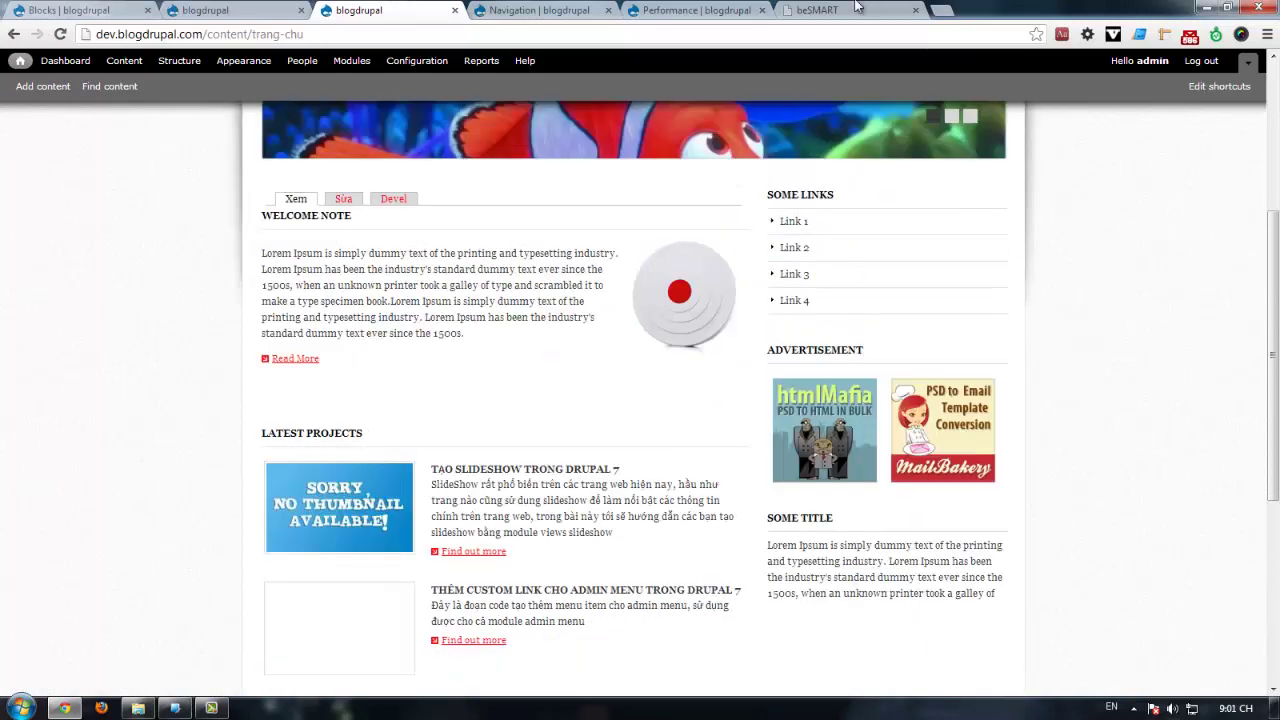
Step: Bring up the beSMART template tab, close its developer tools, and browse the page
click(830, 9)
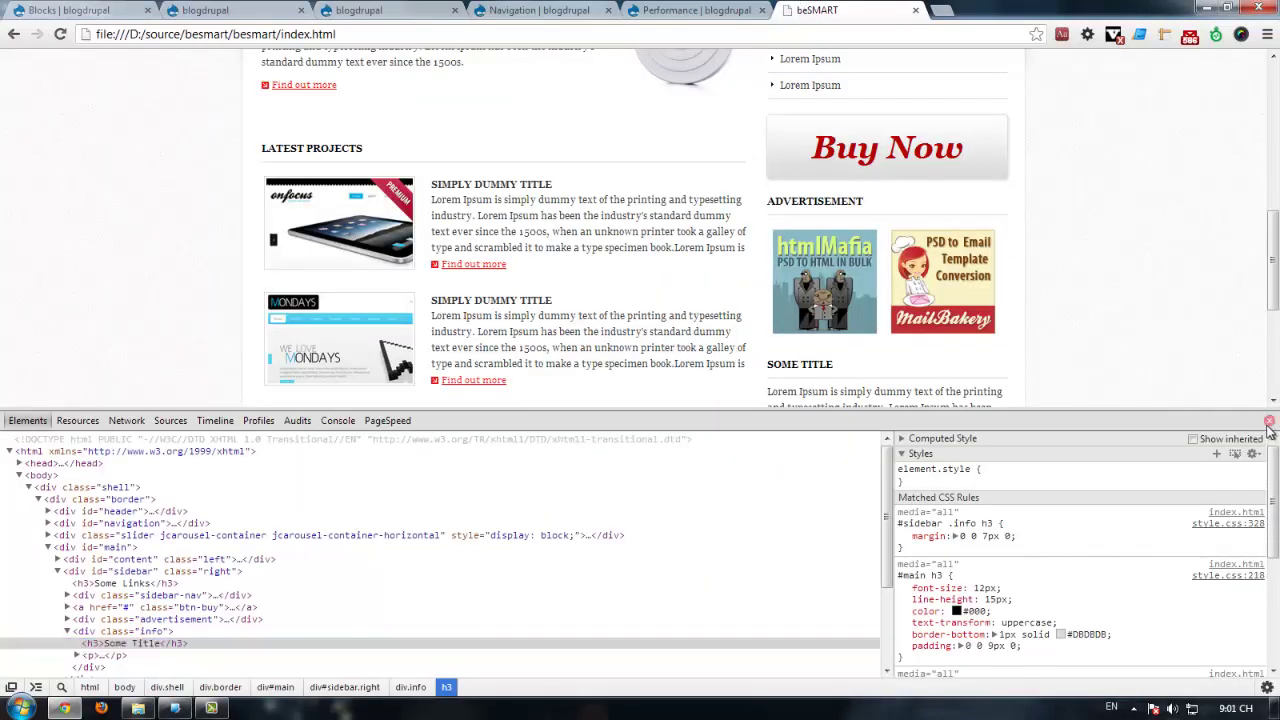
click(1269, 421)
scroll(1151, 349, up, 3)
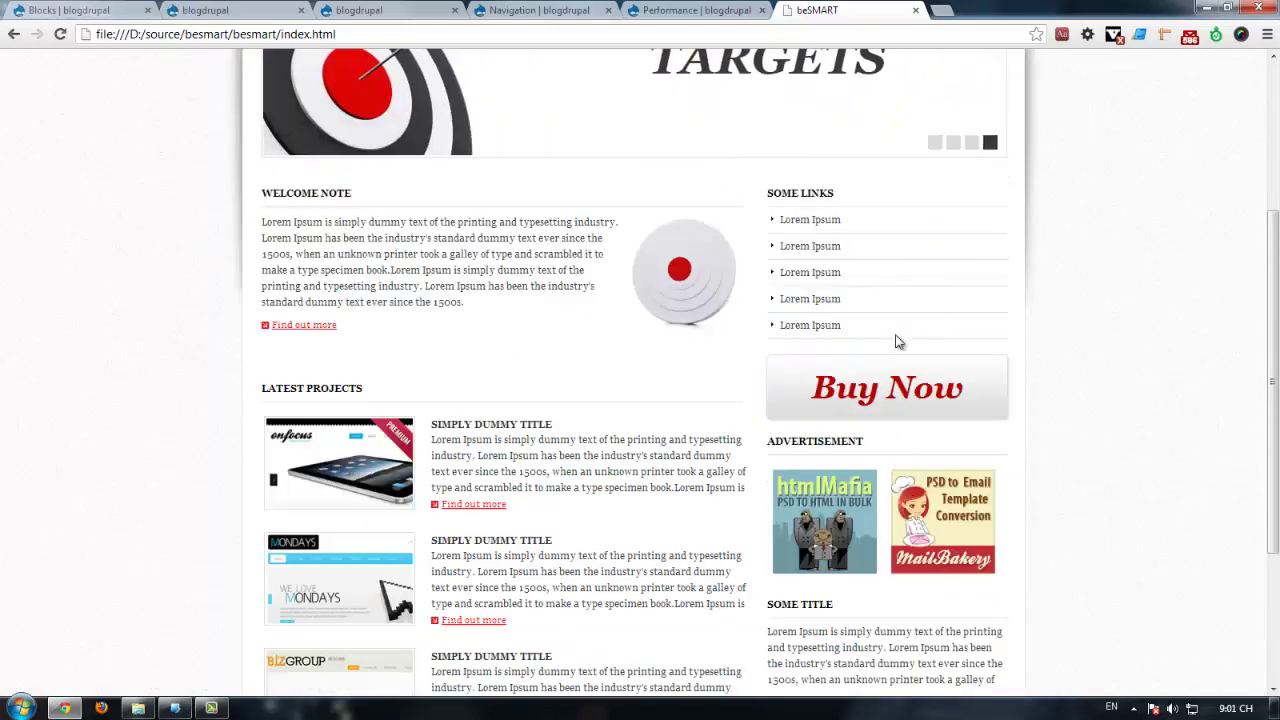
scroll(900, 400, down, 3)
scroll(905, 455, up, 2)
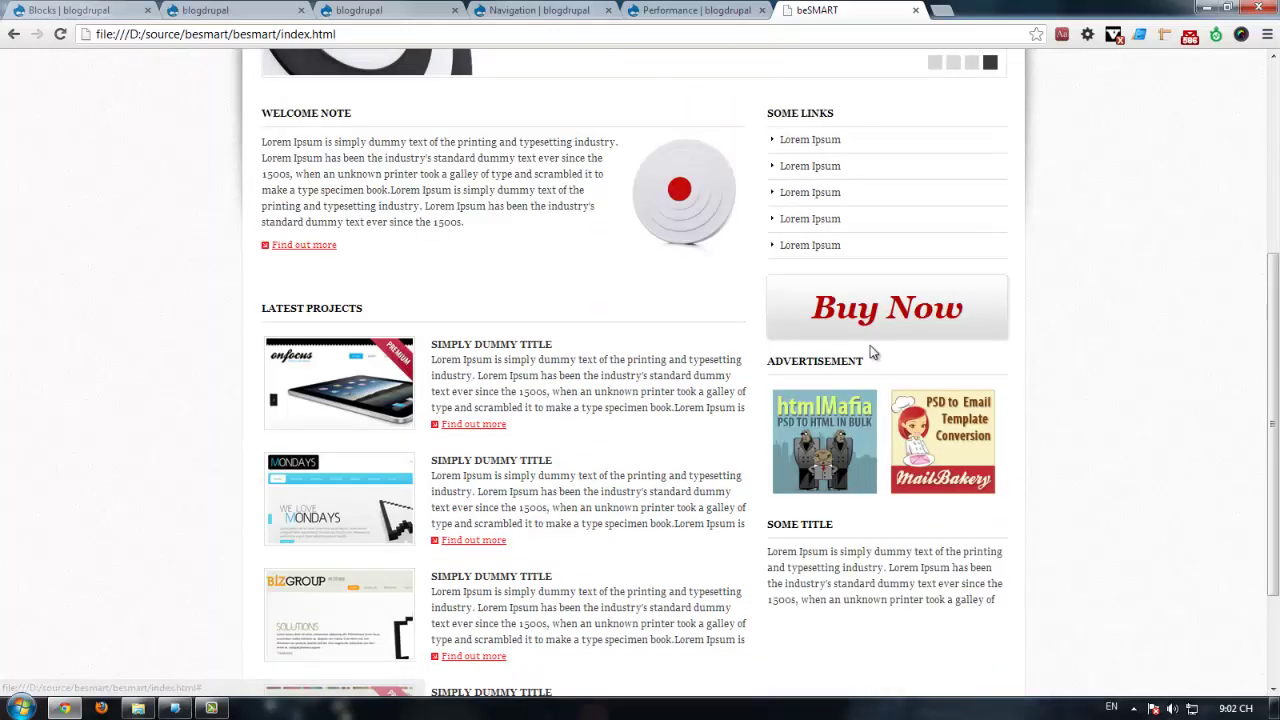
scroll(881, 516, up, 1)
scroll(497, 363, down, 3)
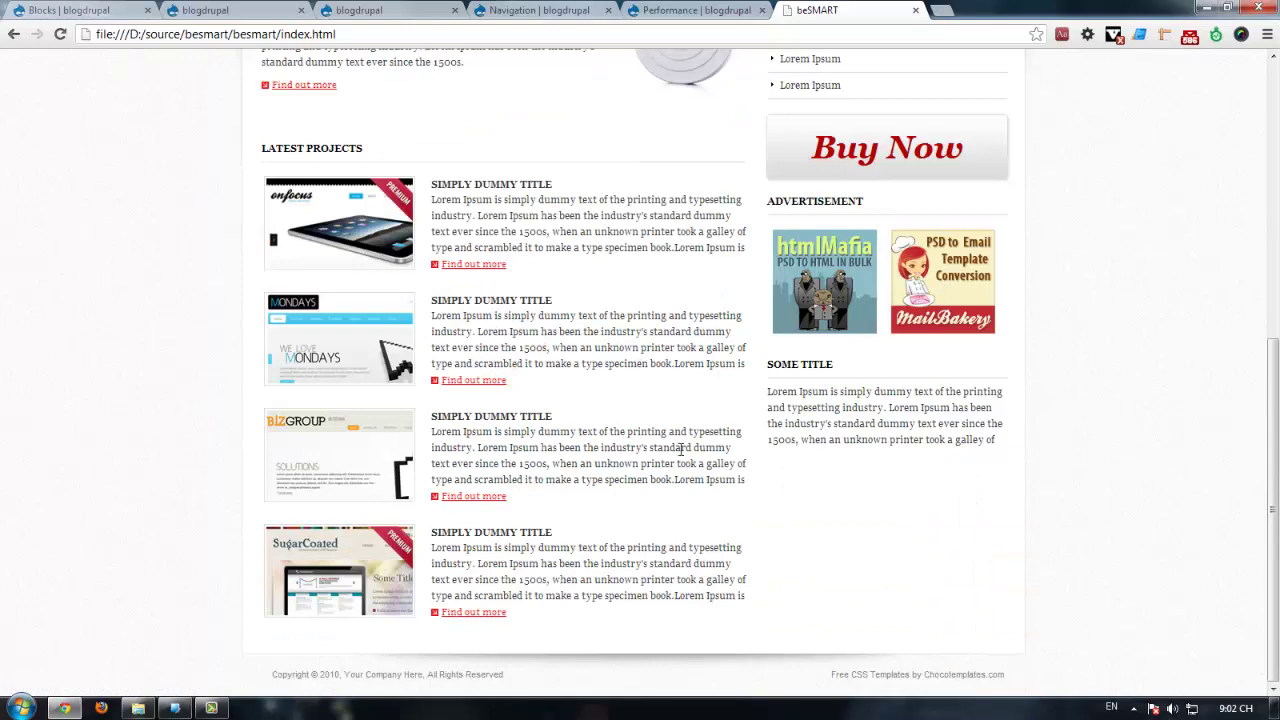
scroll(681, 449, up, 4)
scroll(349, 423, down, 3)
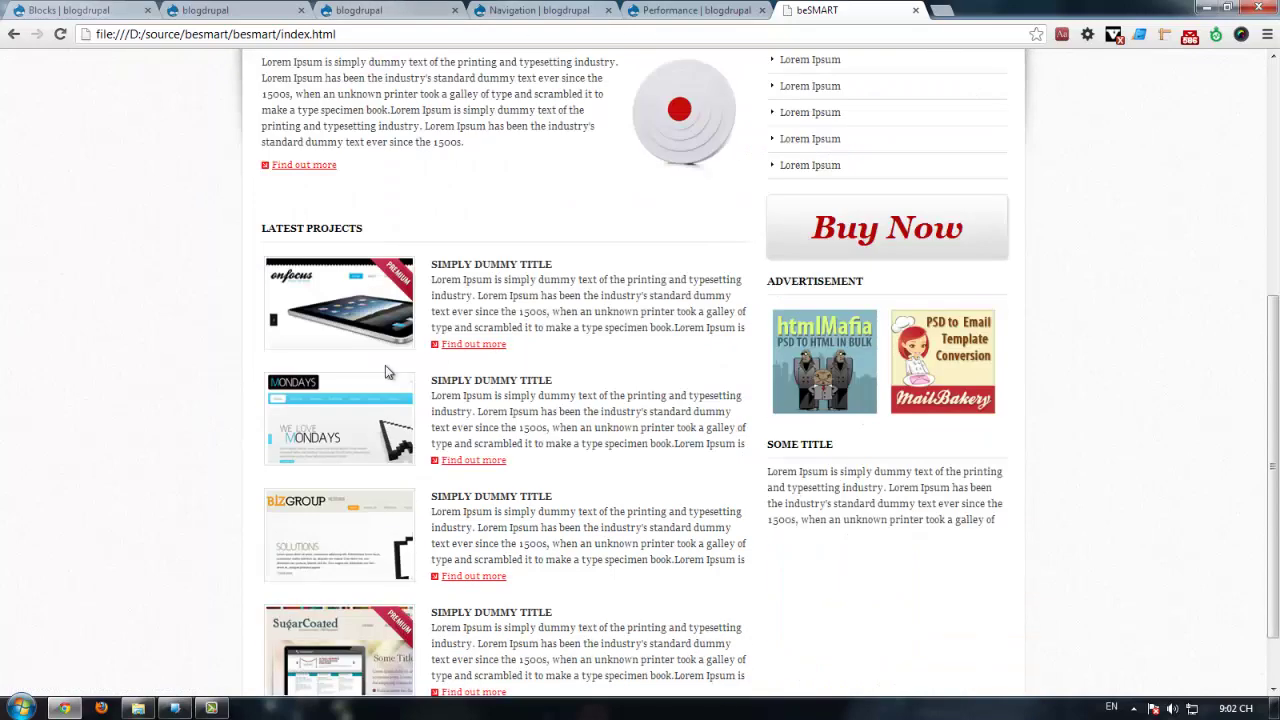
scroll(433, 344, down, 1)
scroll(518, 276, up, 4)
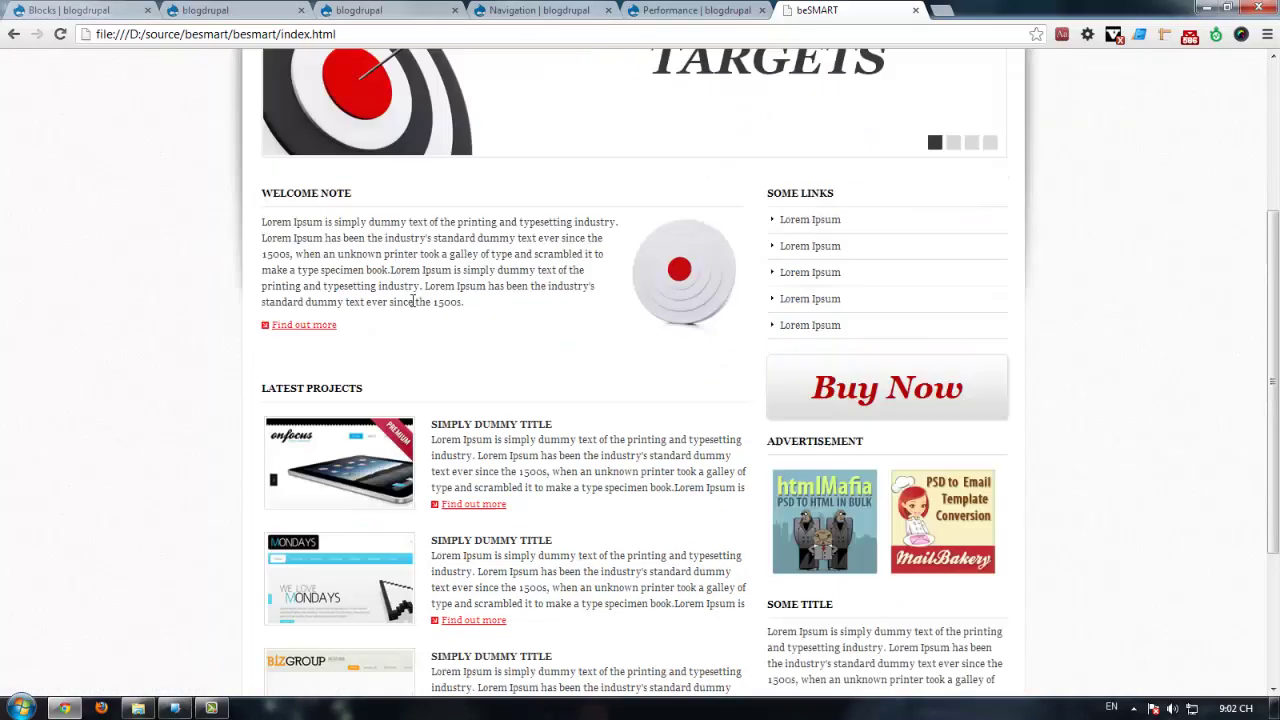
Step: Return to the Drupal front page past the Performance and Navigation admin tabs and browse it
click(697, 10)
click(539, 10)
click(440, 14)
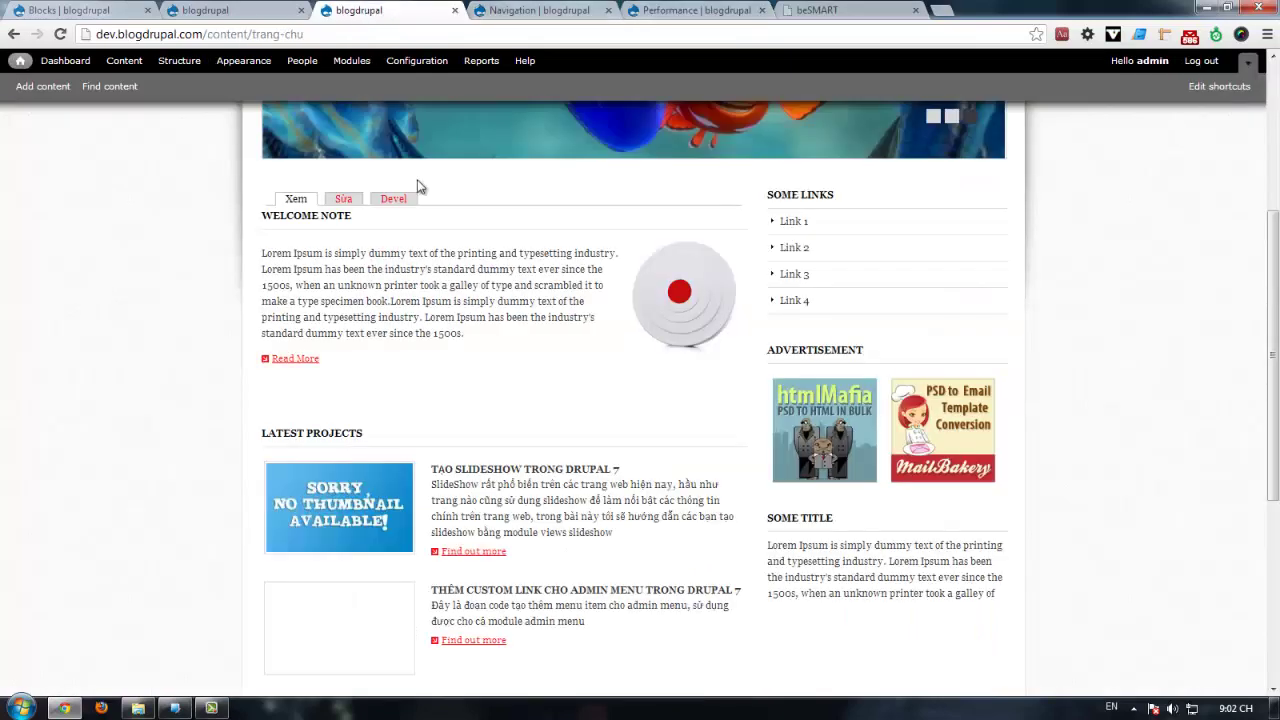
scroll(351, 426, down, 3)
scroll(396, 474, up, 3)
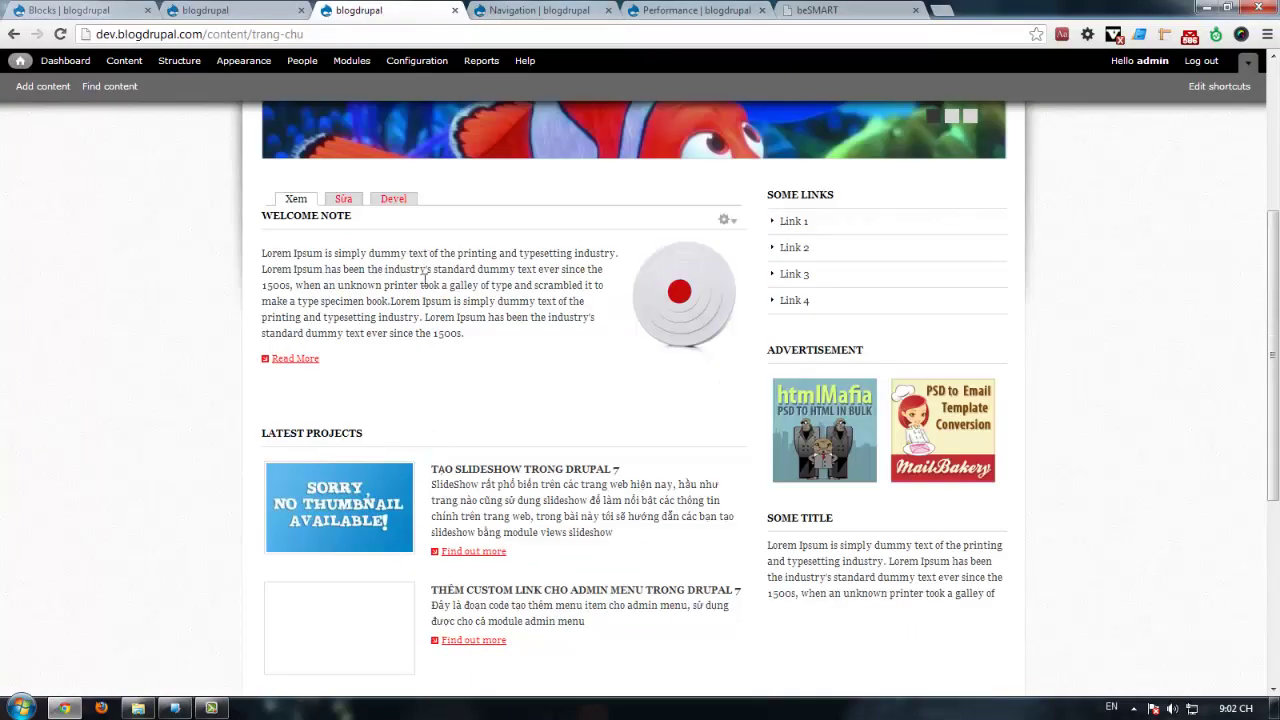
scroll(628, 450, down, 1)
scroll(672, 424, up, 4)
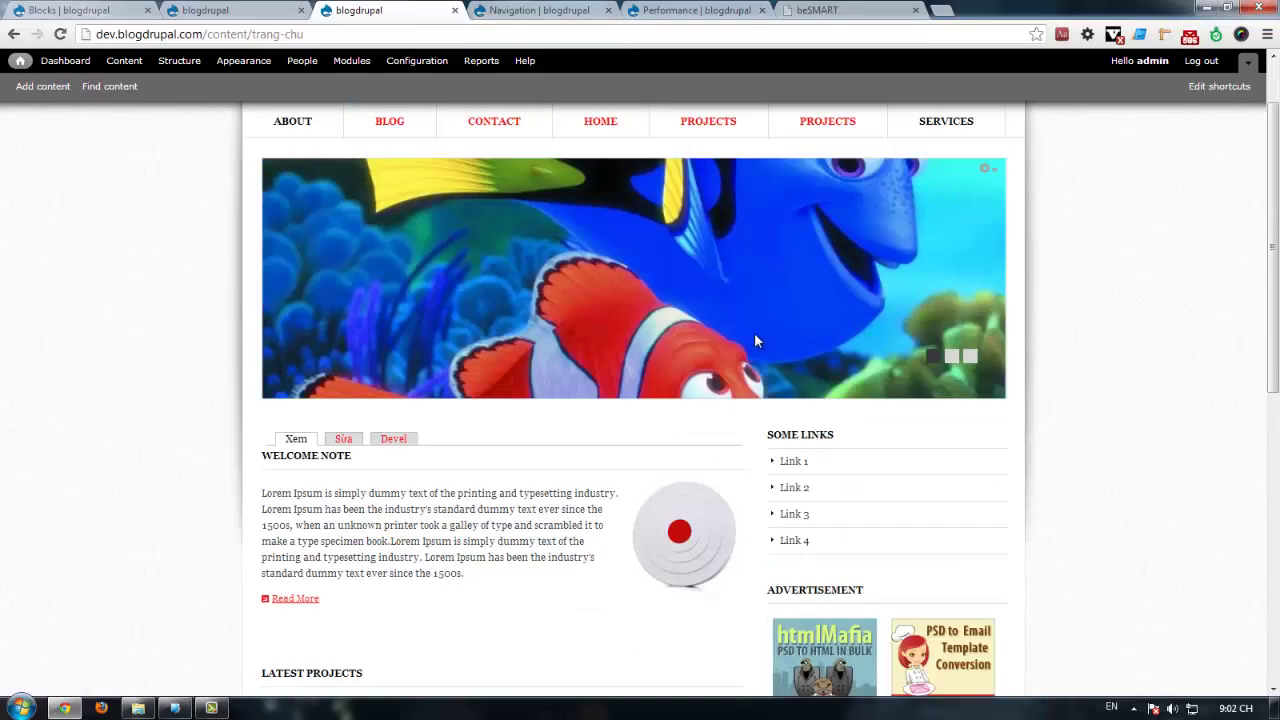
scroll(755, 341, up, 1)
scroll(960, 280, down, 6)
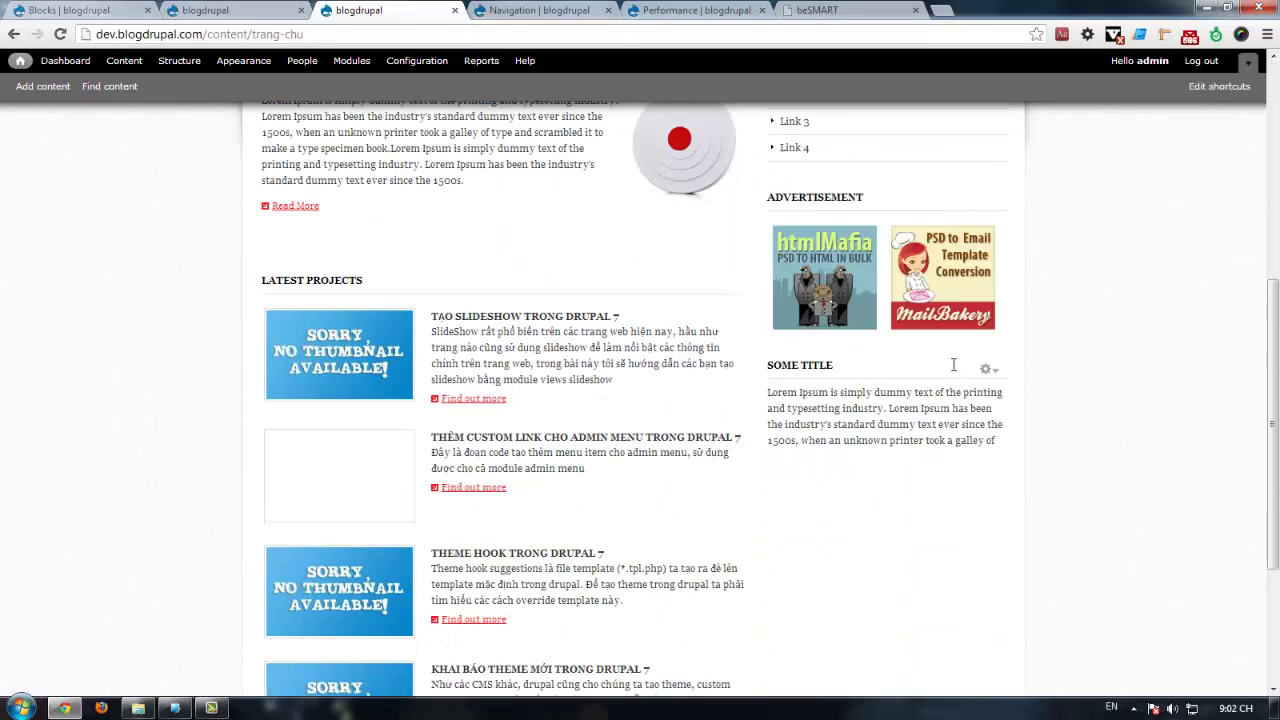
scroll(953, 360, down, 3)
scroll(950, 340, up, 3)
Step: Compare the beSMART template against the Drupal homepage in both site tabs
click(866, 8)
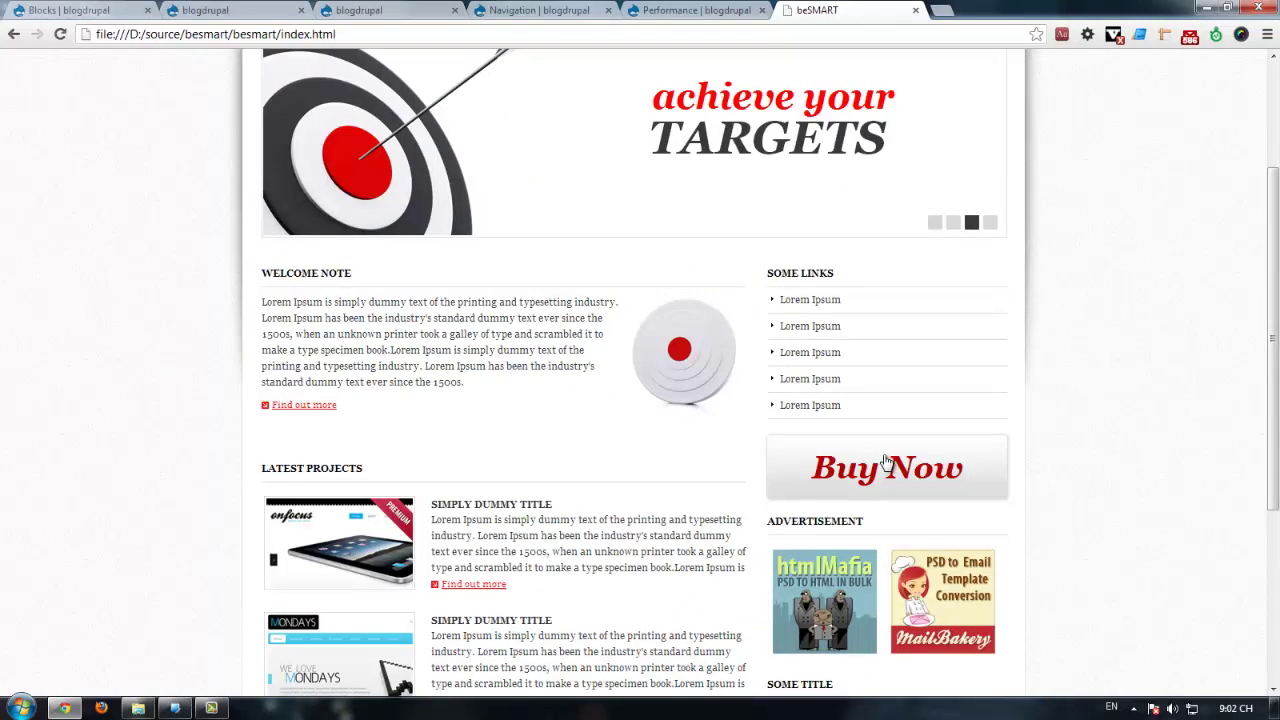
scroll(845, 449, down, 2)
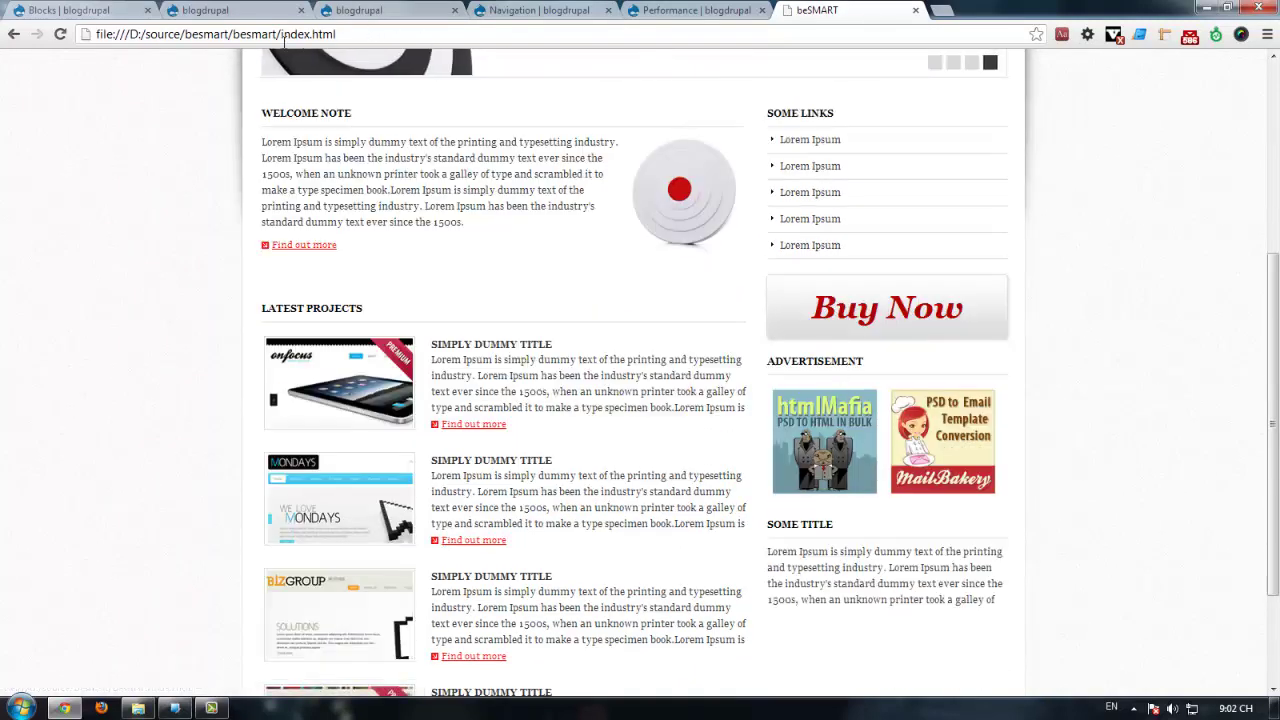
click(190, 11)
scroll(937, 445, up, 1)
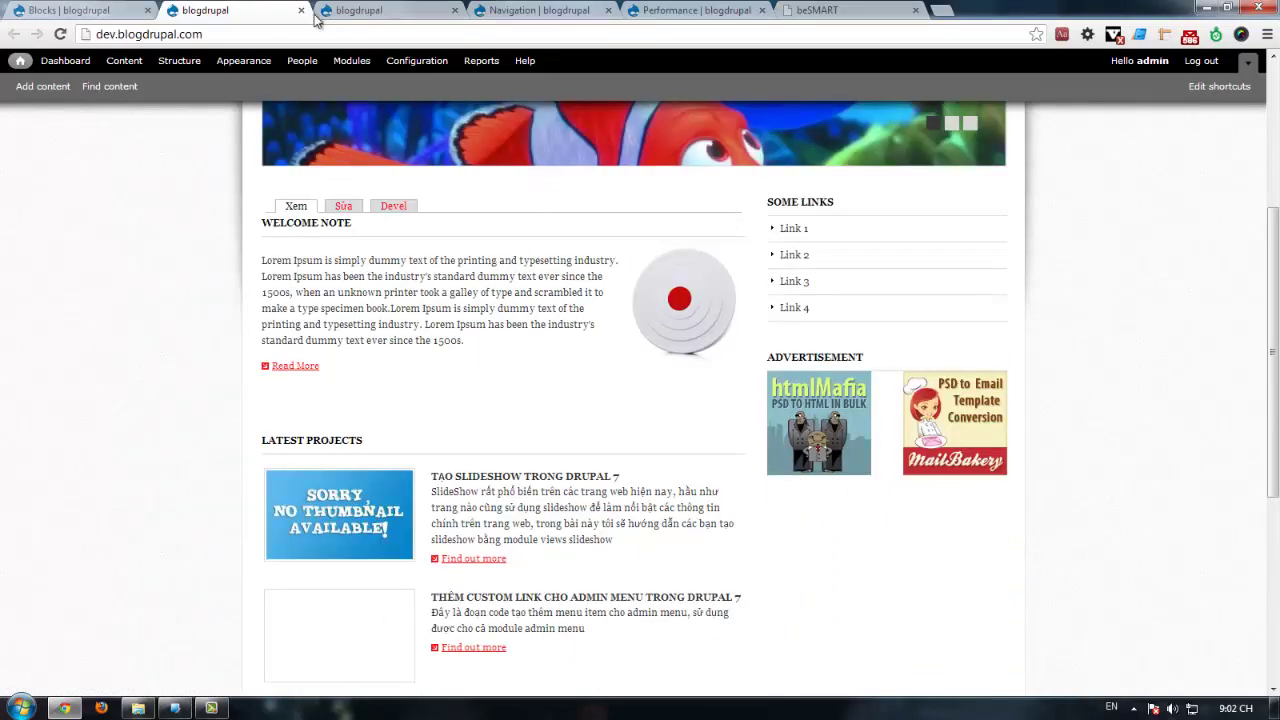
click(372, 9)
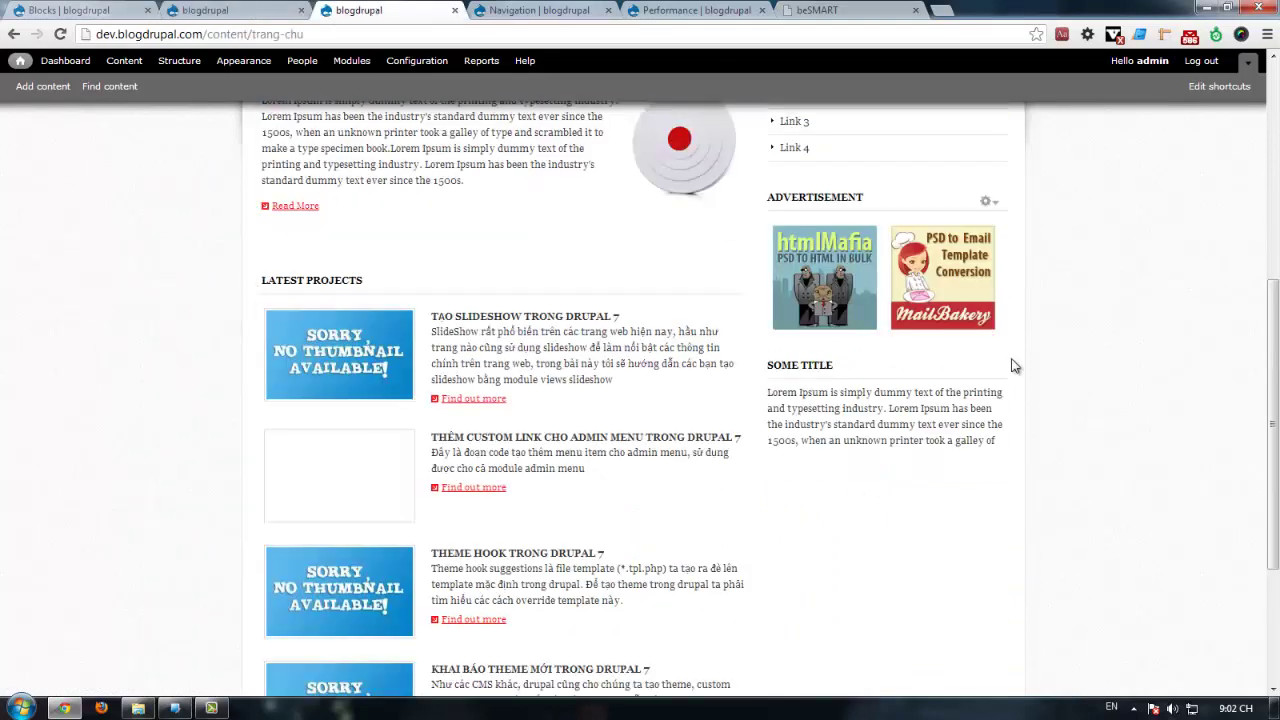
scroll(1066, 472, up, 1)
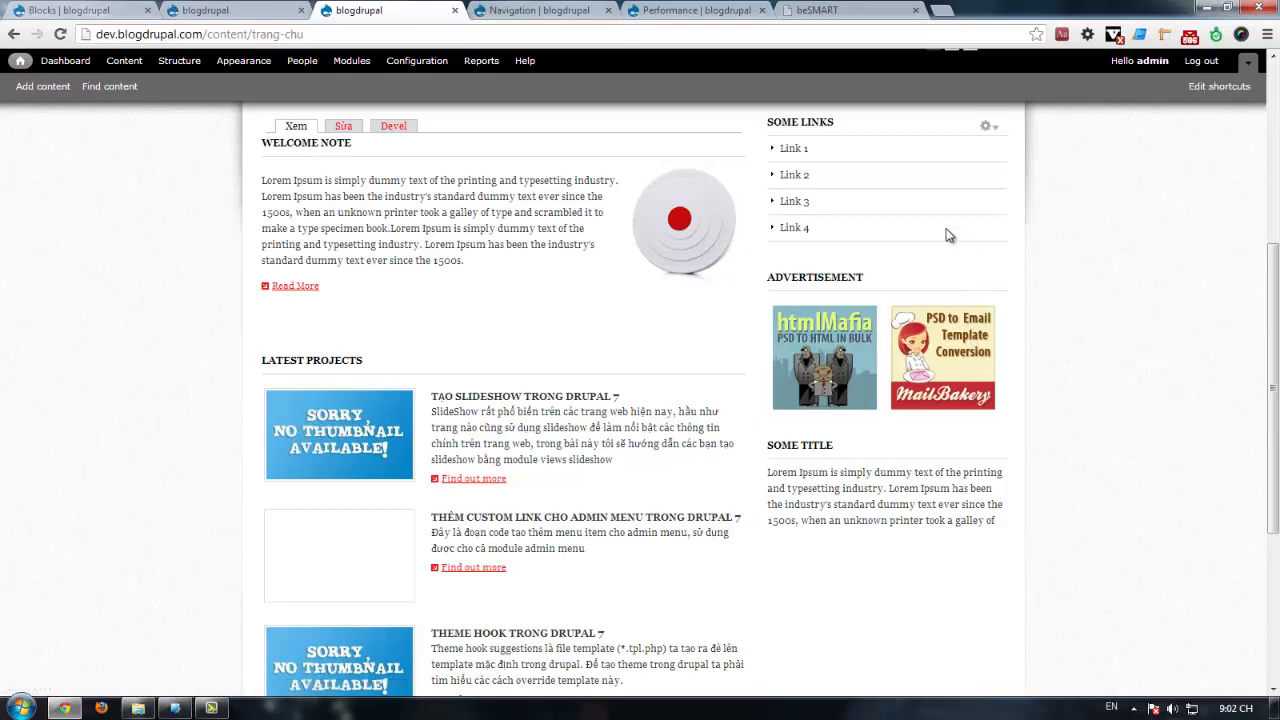
scroll(1099, 364, up, 3)
scroll(1081, 403, up, 2)
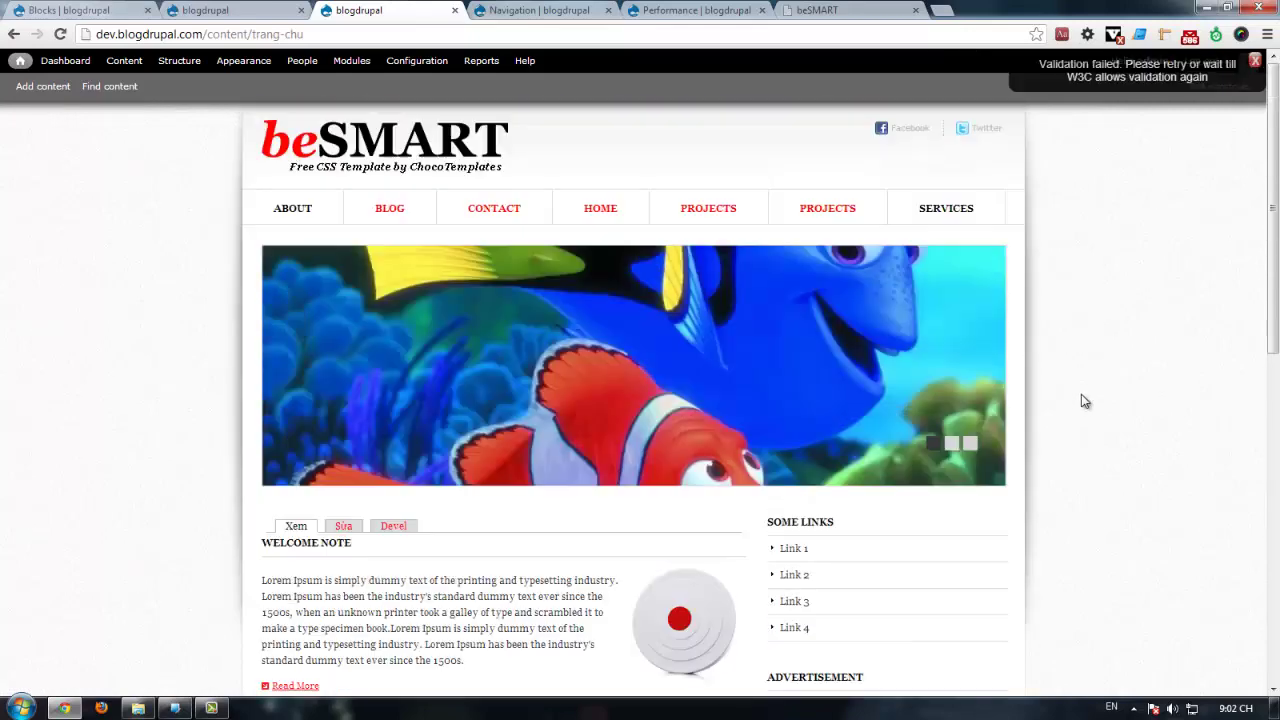
Step: Advance the homepage banner slideshow, then scroll the beSMART template down to its footer
click(957, 445)
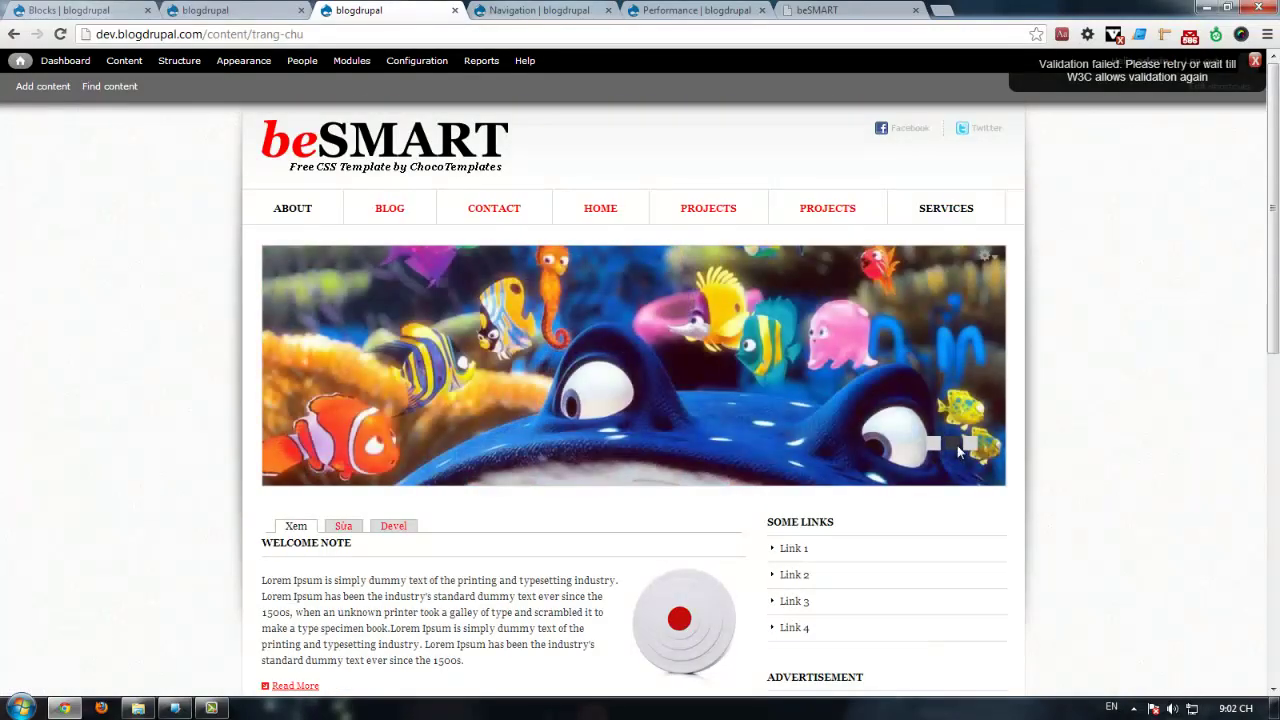
scroll(1075, 430, down, 9)
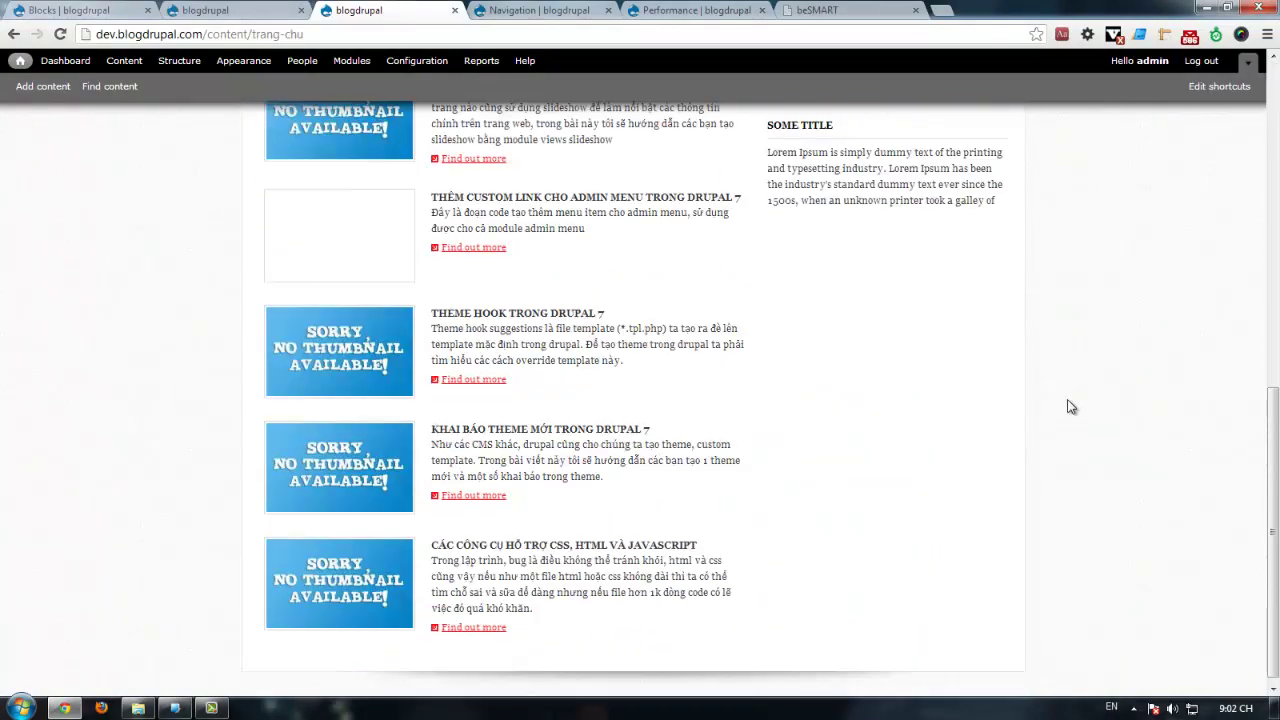
click(808, 22)
scroll(398, 556, down, 3)
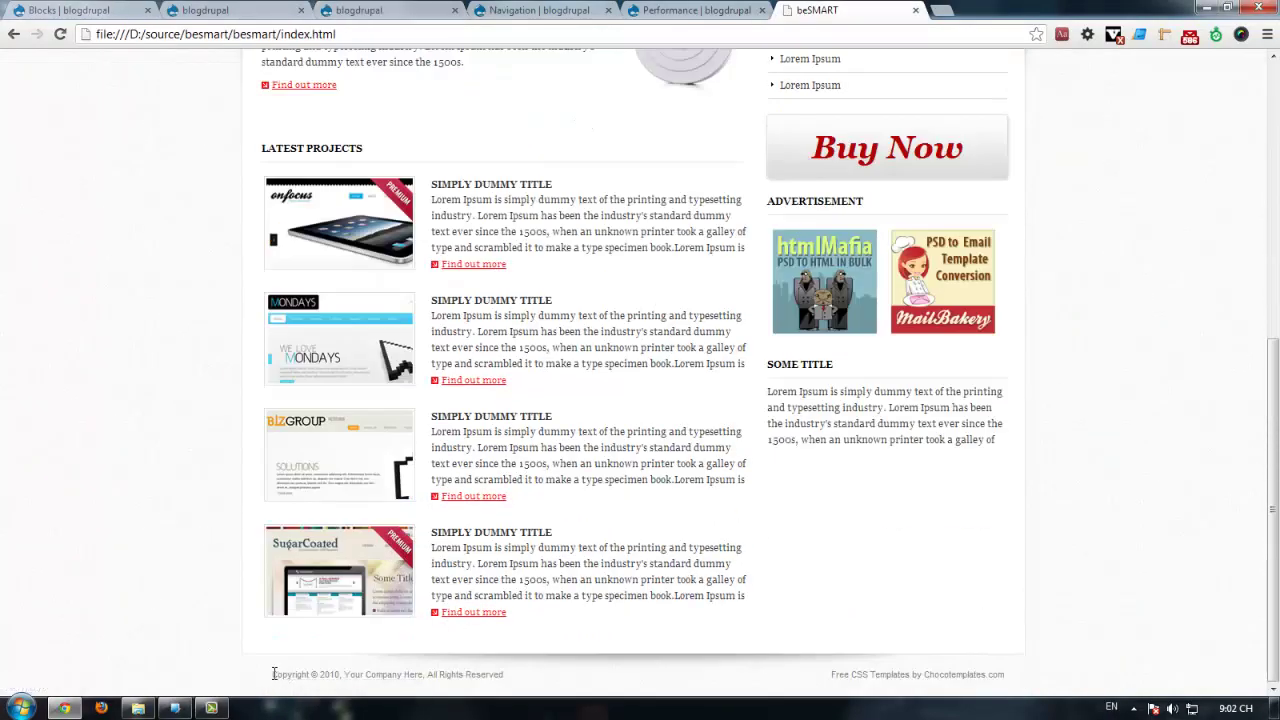
Step: Inspect the selected footer text, expanding div#footer and p.right to show the two credit links
drag(273, 674, 1032, 634)
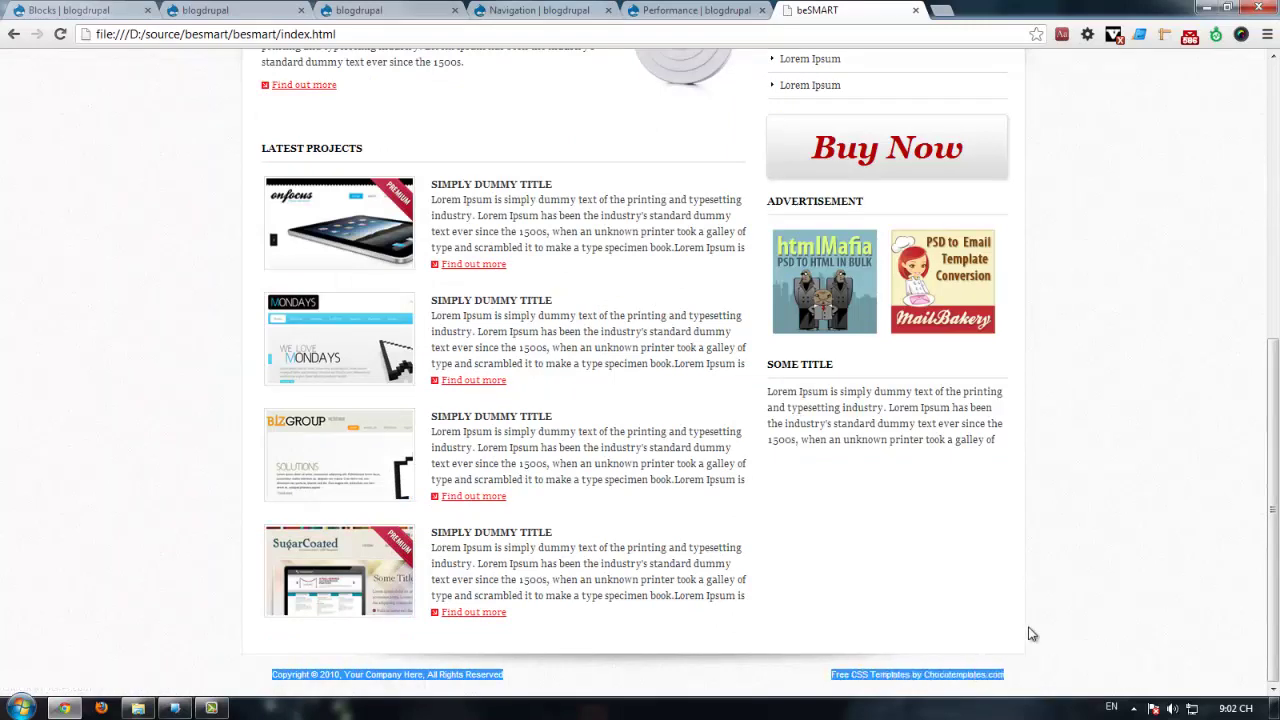
right_click(463, 689)
click(551, 669)
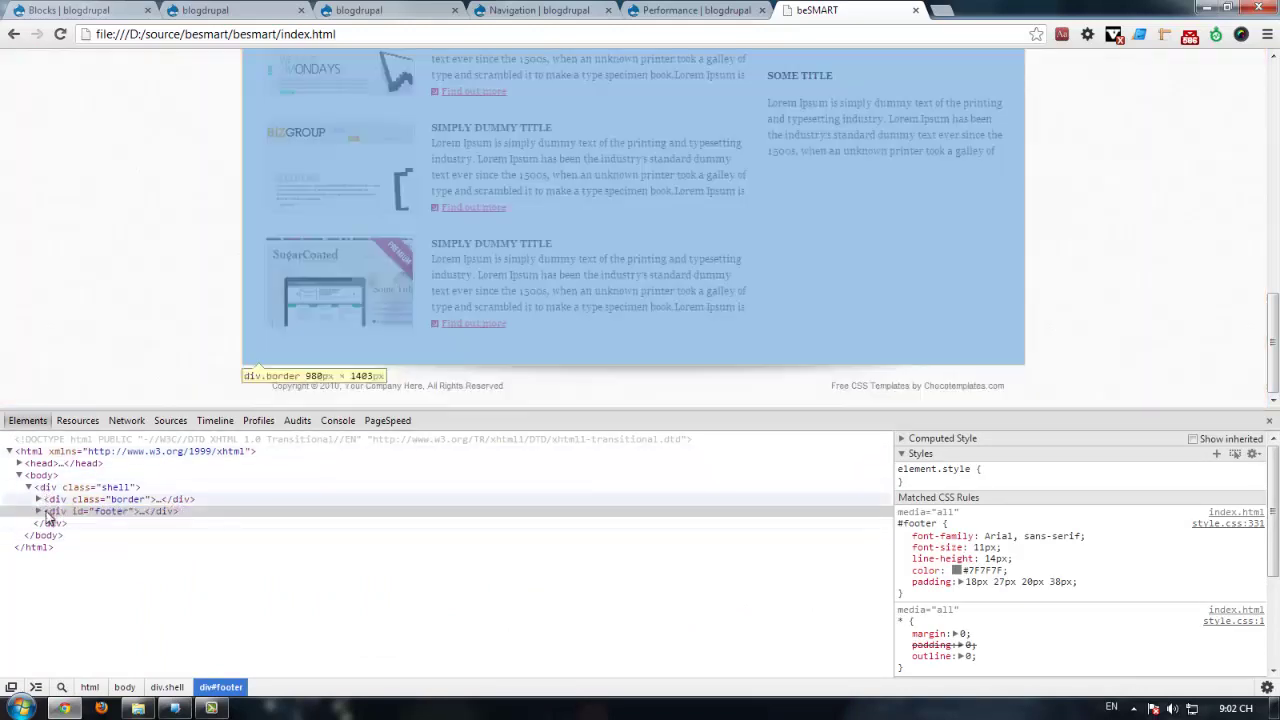
click(39, 511)
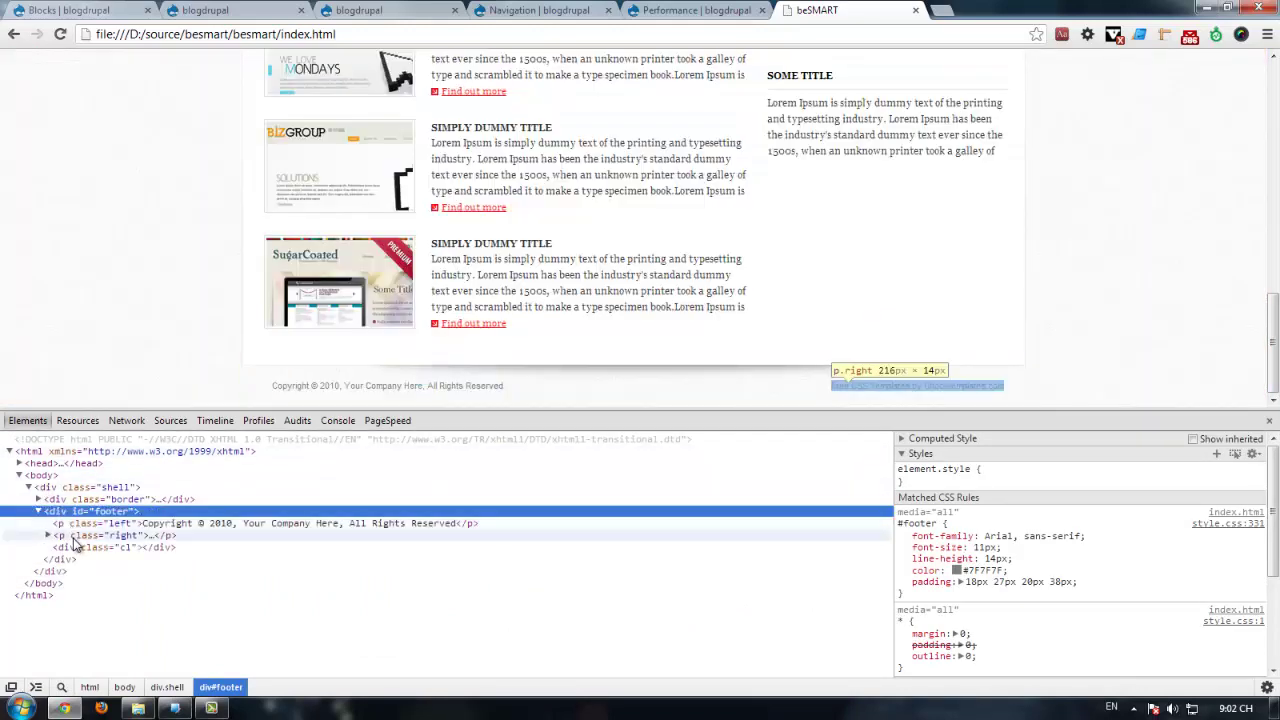
click(47, 536)
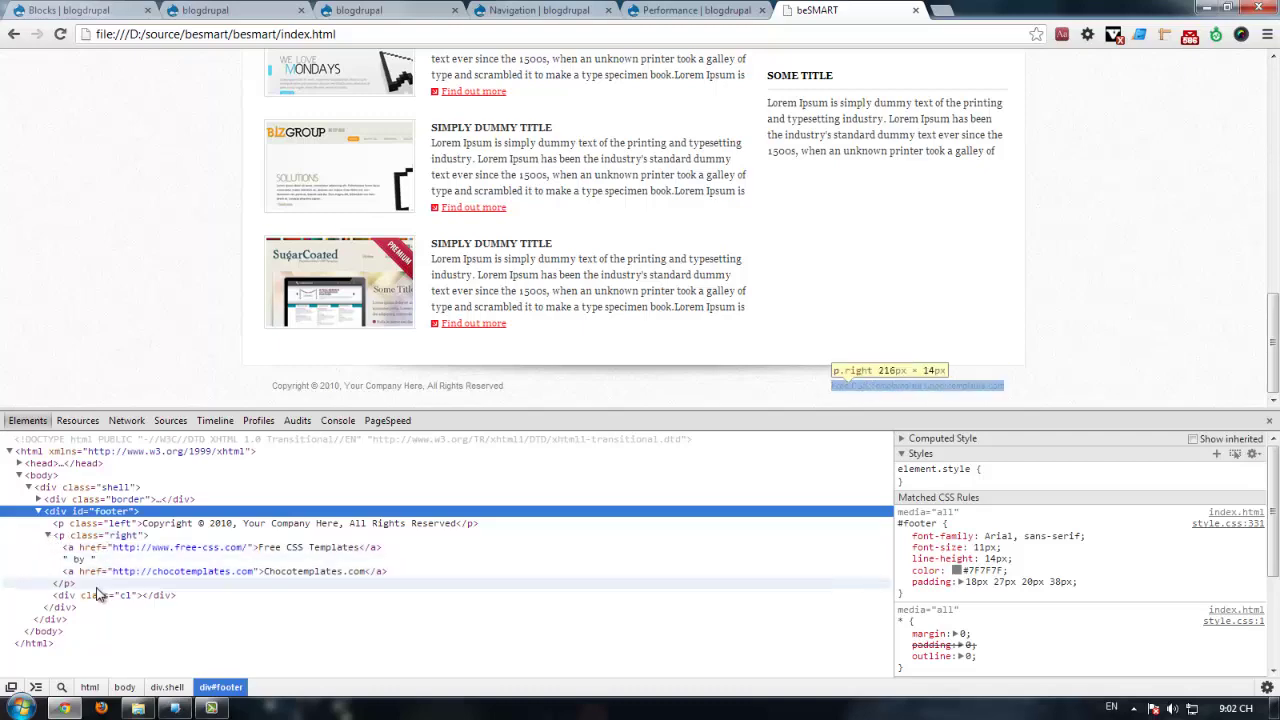
scroll(260, 368, down, 8)
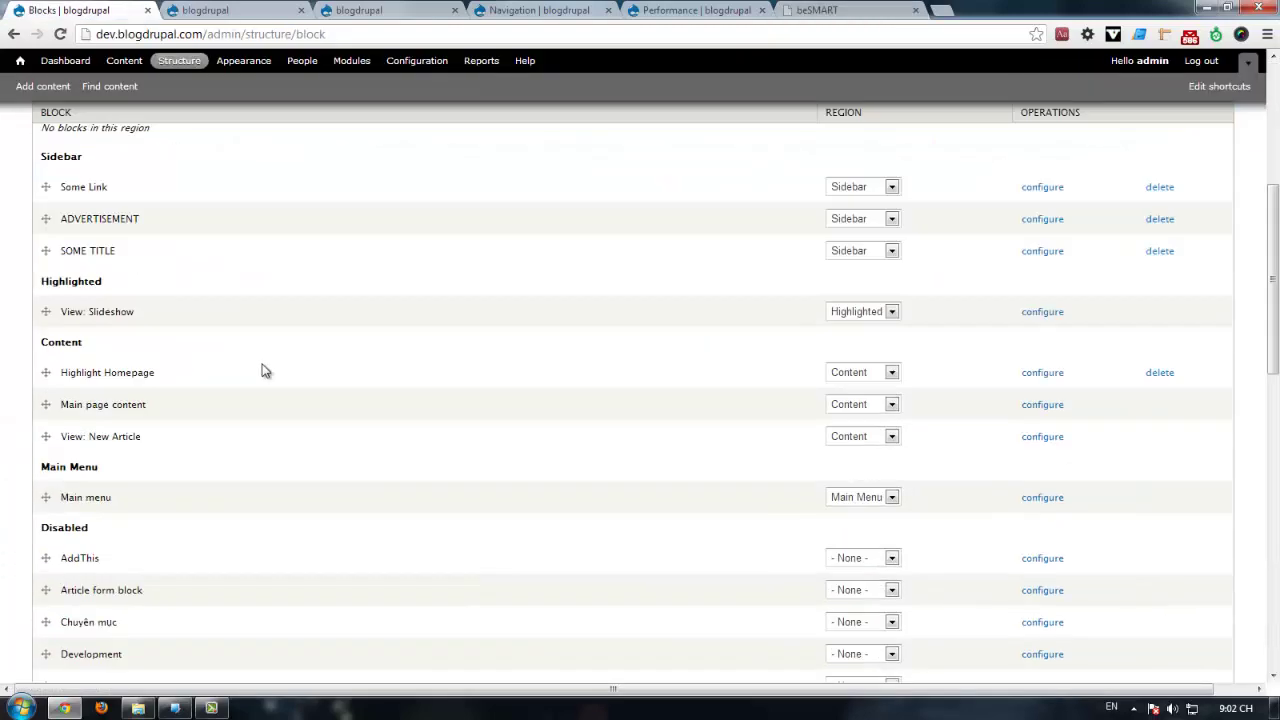
Step: Add a new custom block with title <none> and the description 'Copy right'
scroll(254, 364, up, 4)
scroll(230, 373, up, 5)
click(88, 287)
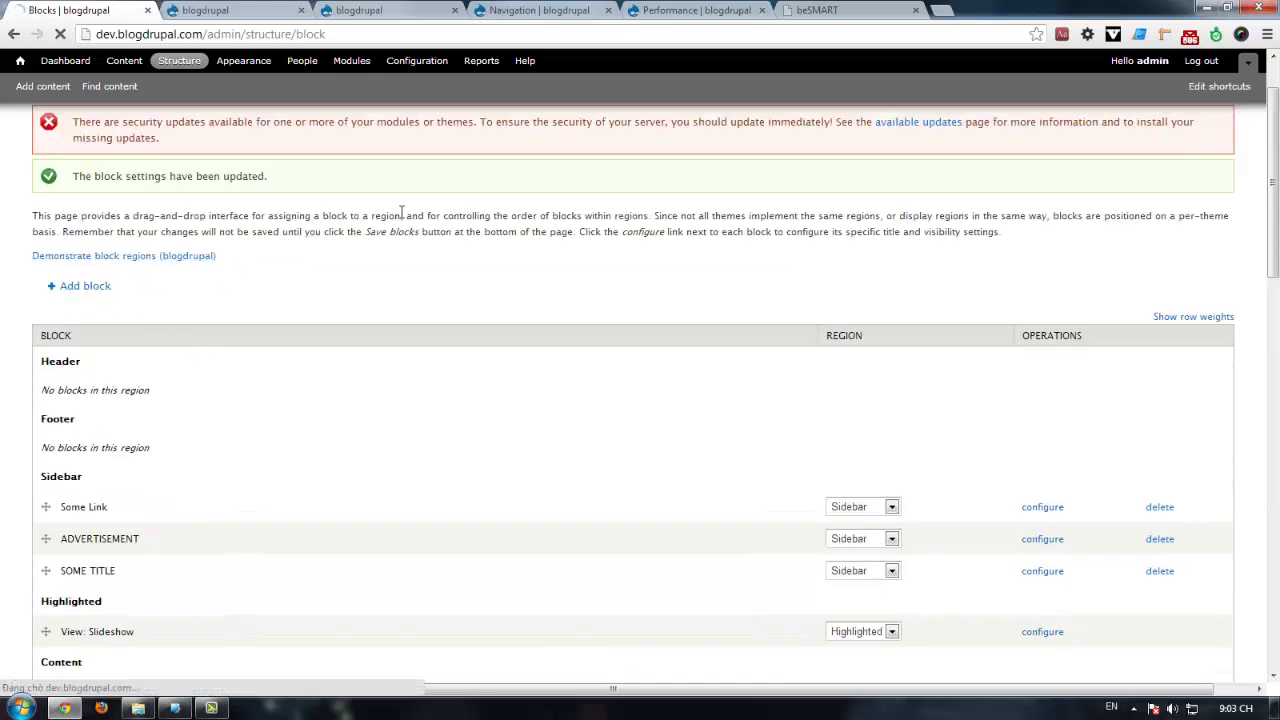
click(93, 304)
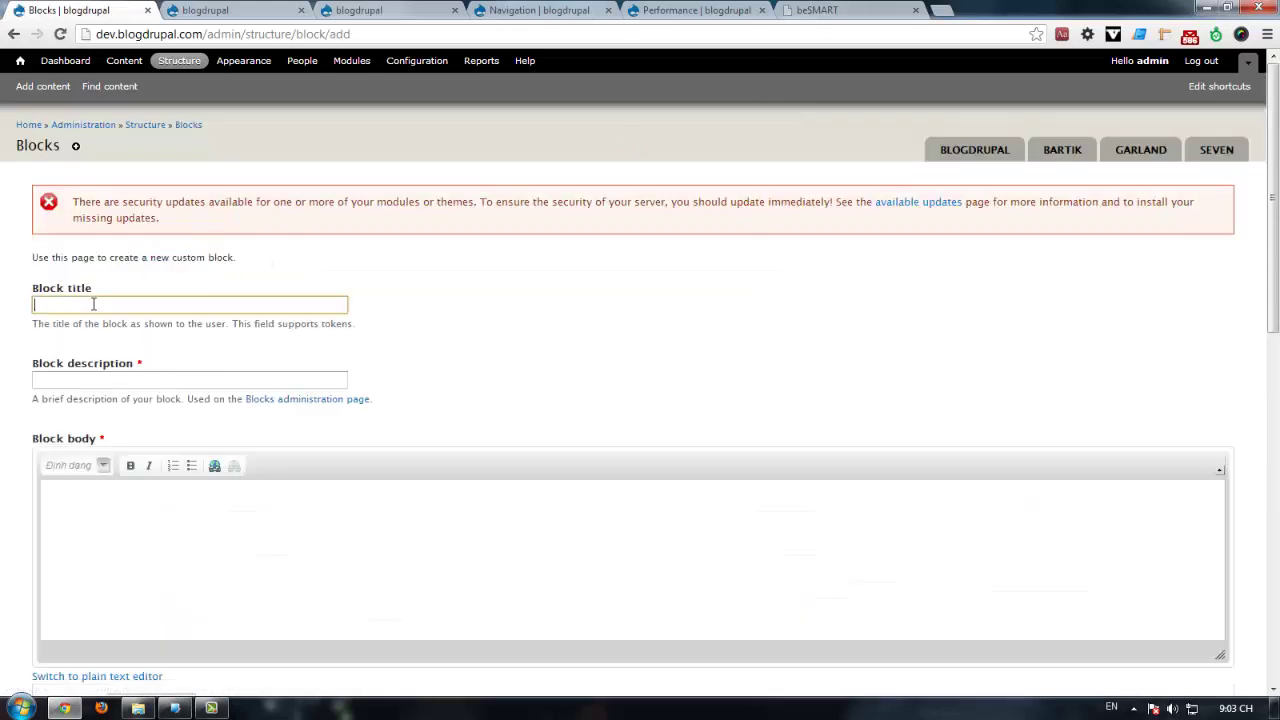
text(<none>)
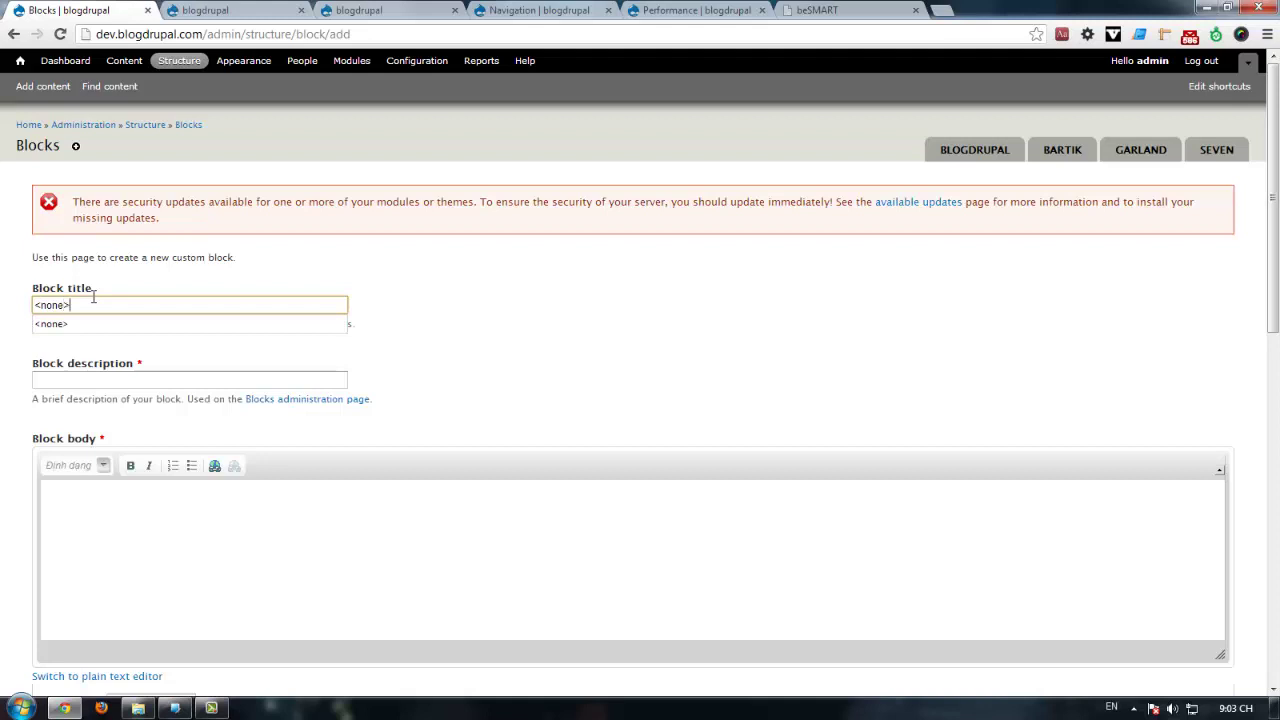
click(113, 380)
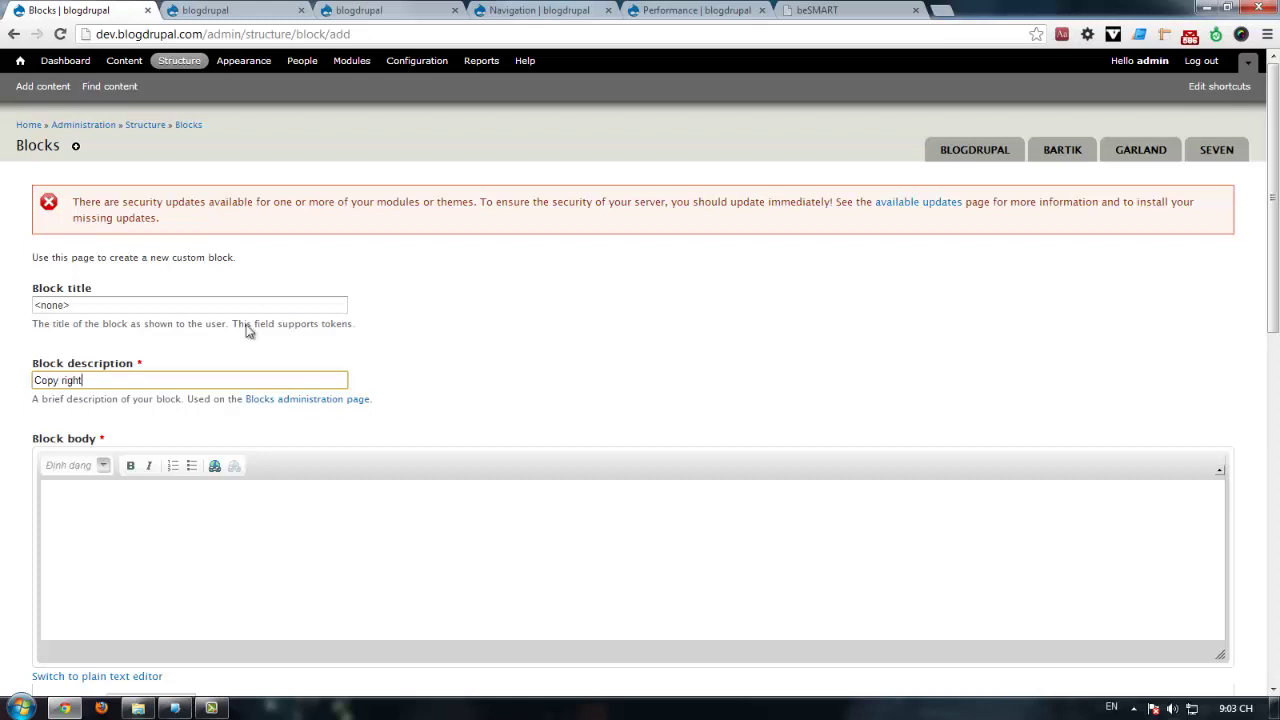
click(840, 10)
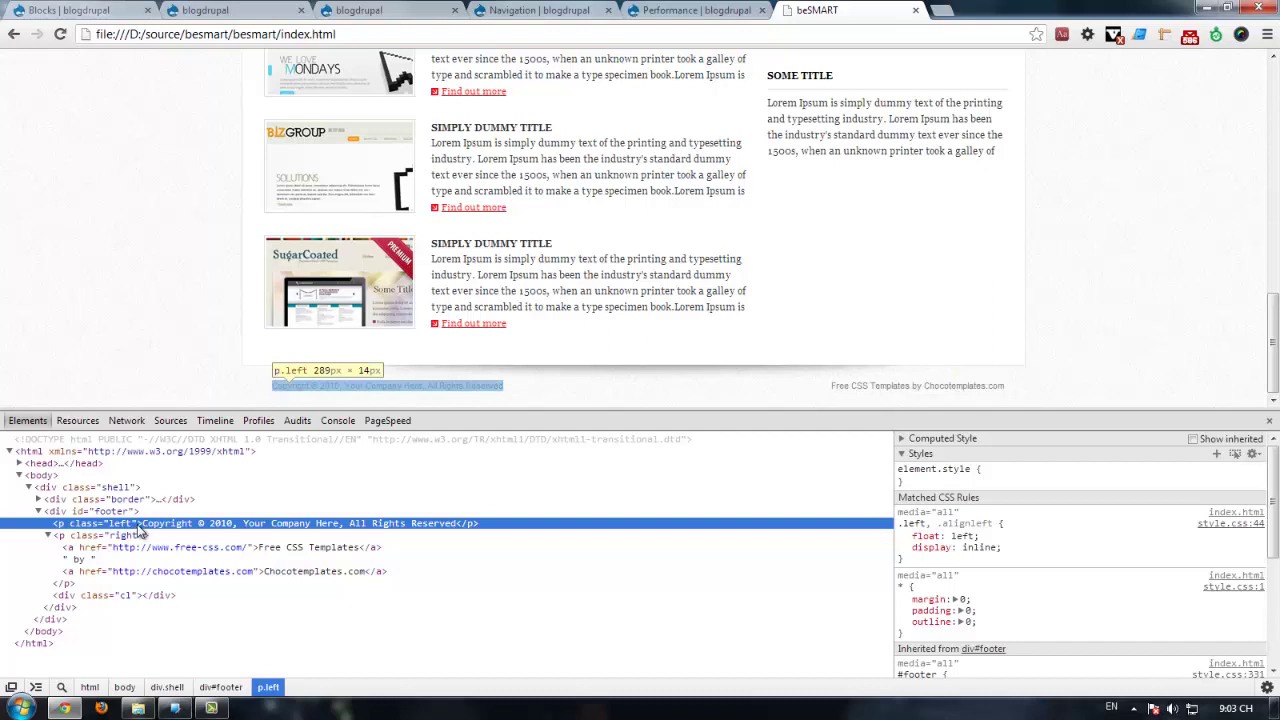
Step: Paste the template's copyright paragraph HTML into the block body using the Full HTML format
right_click(139, 527)
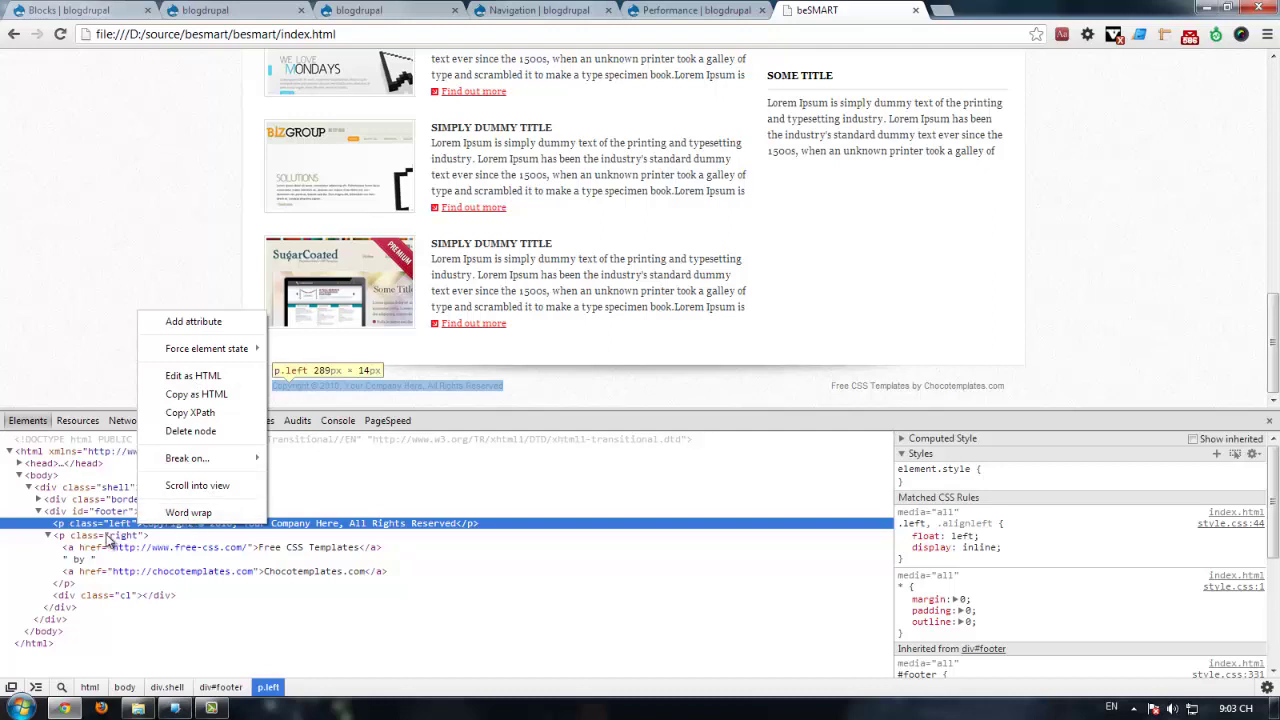
click(200, 396)
click(107, 10)
click(120, 484)
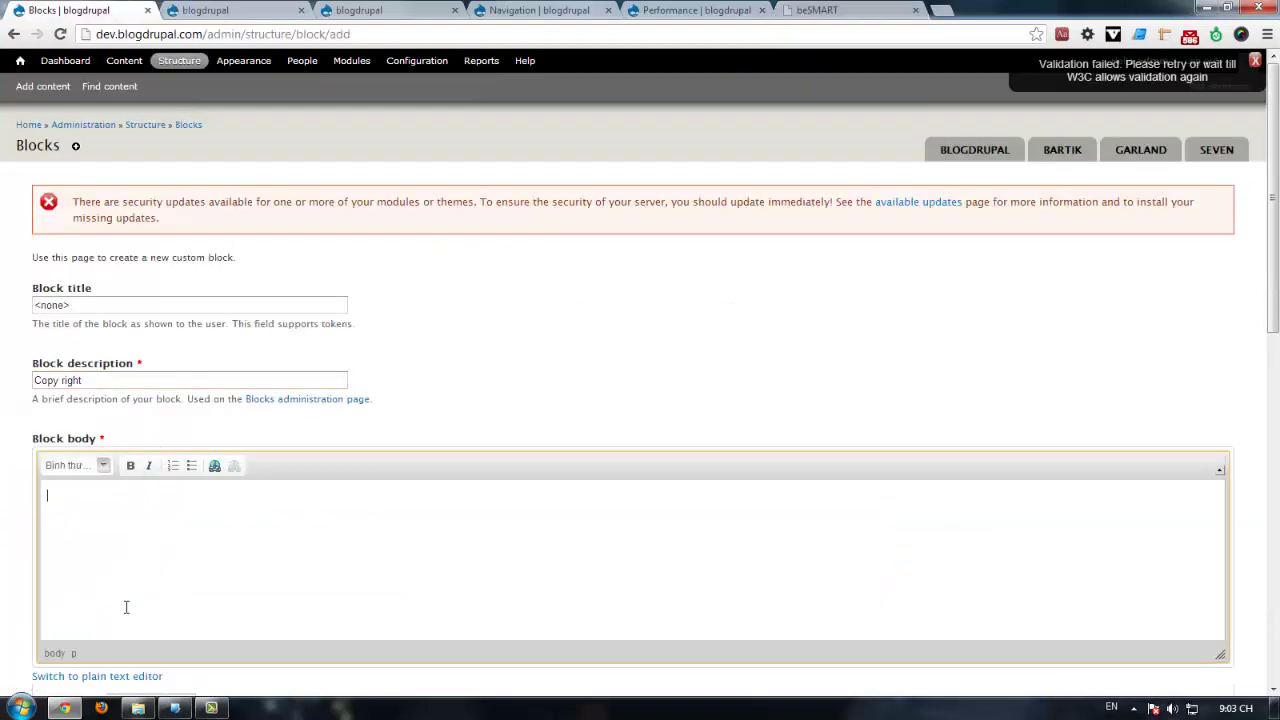
scroll(126, 603, down, 3)
click(150, 463)
click(147, 492)
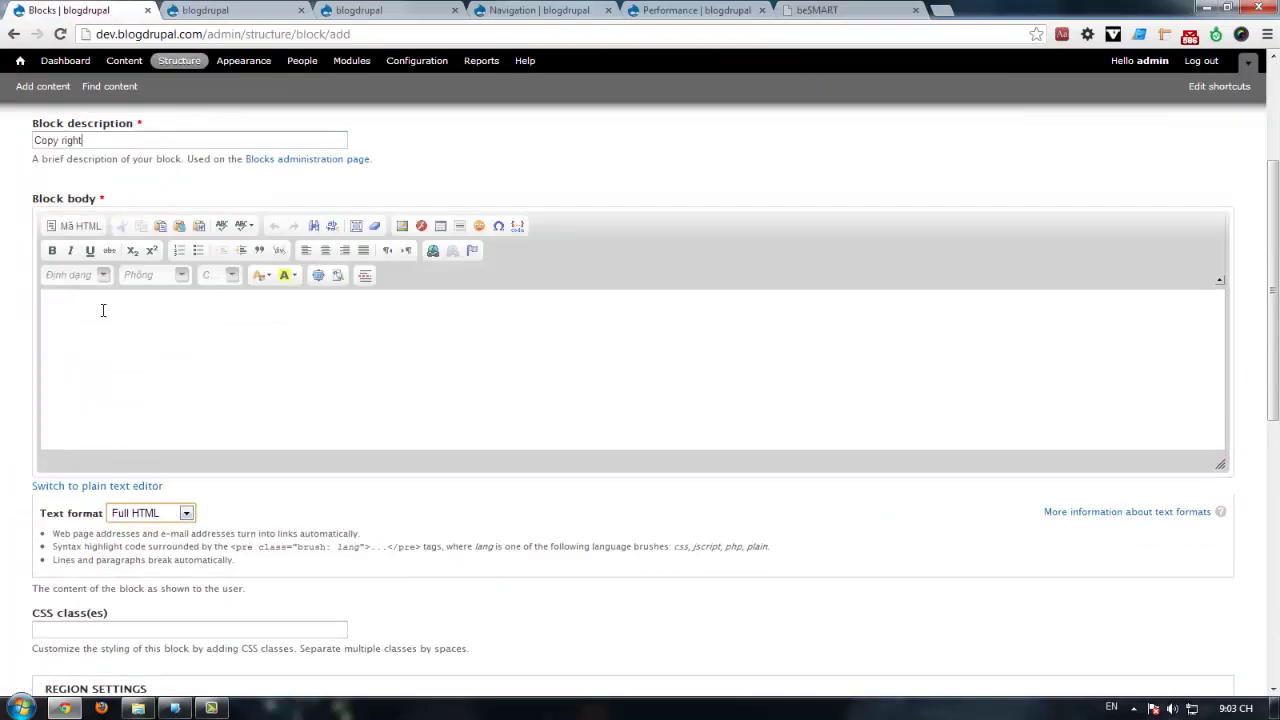
click(103, 306)
key(ctrl+v)
Step: Paste the right credit-links paragraph HTML on a new line below the copyright line
click(910, 10)
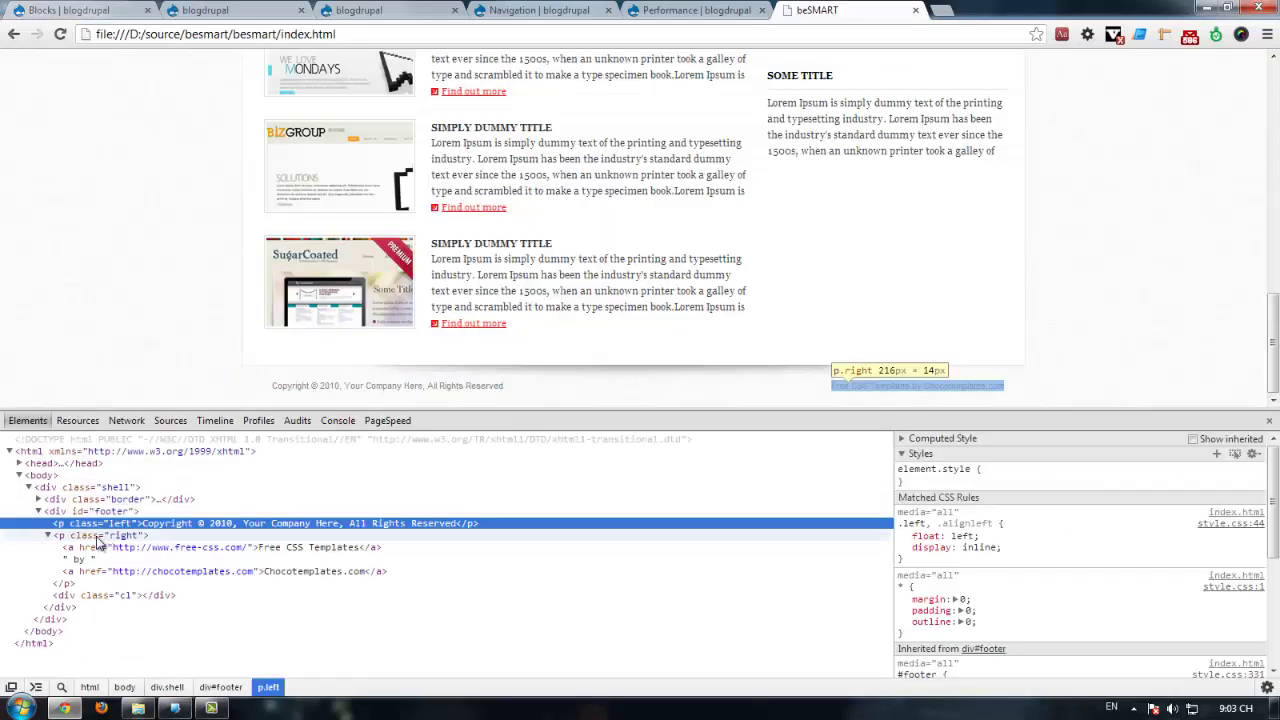
click(98, 537)
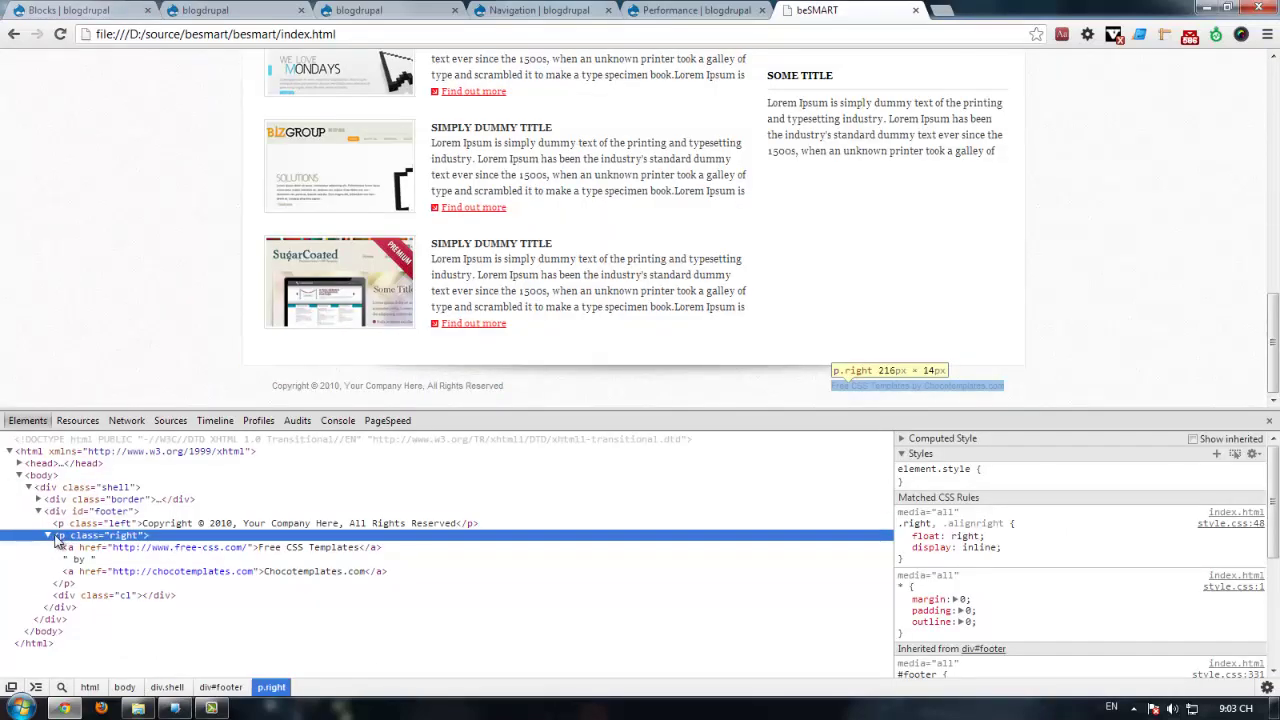
click(49, 537)
right_click(88, 540)
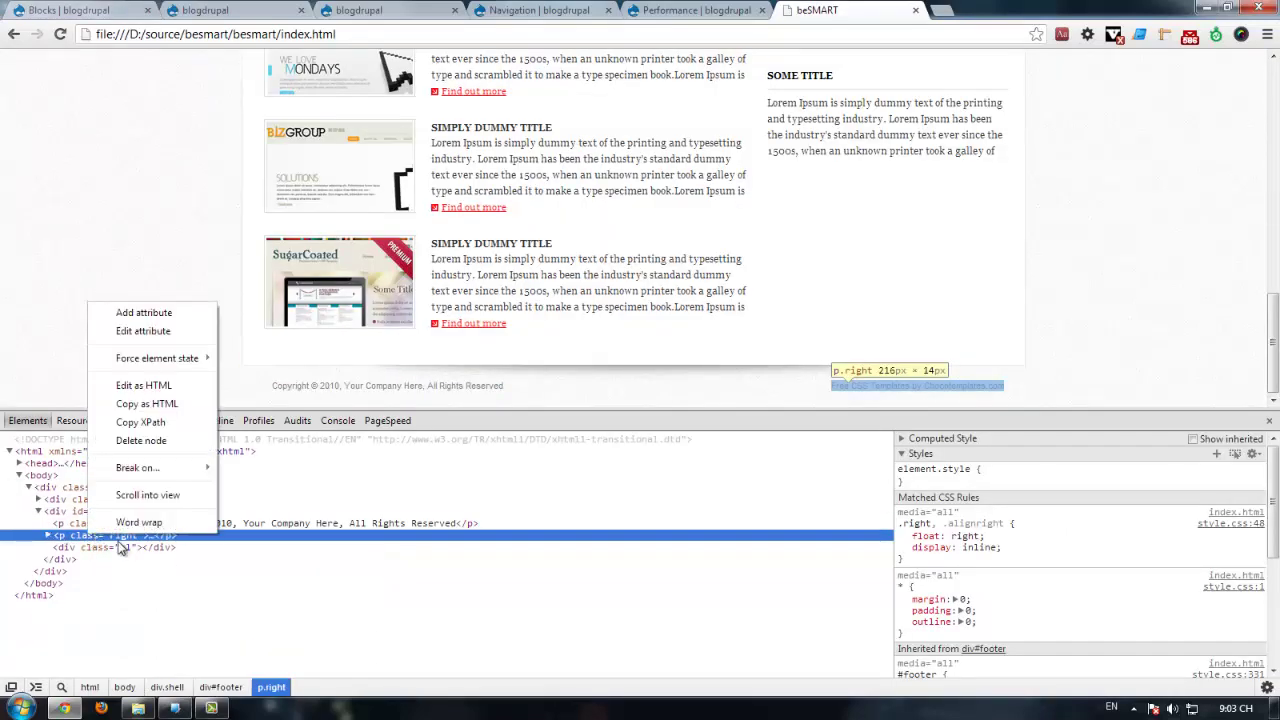
click(155, 403)
key(ctrl+1)
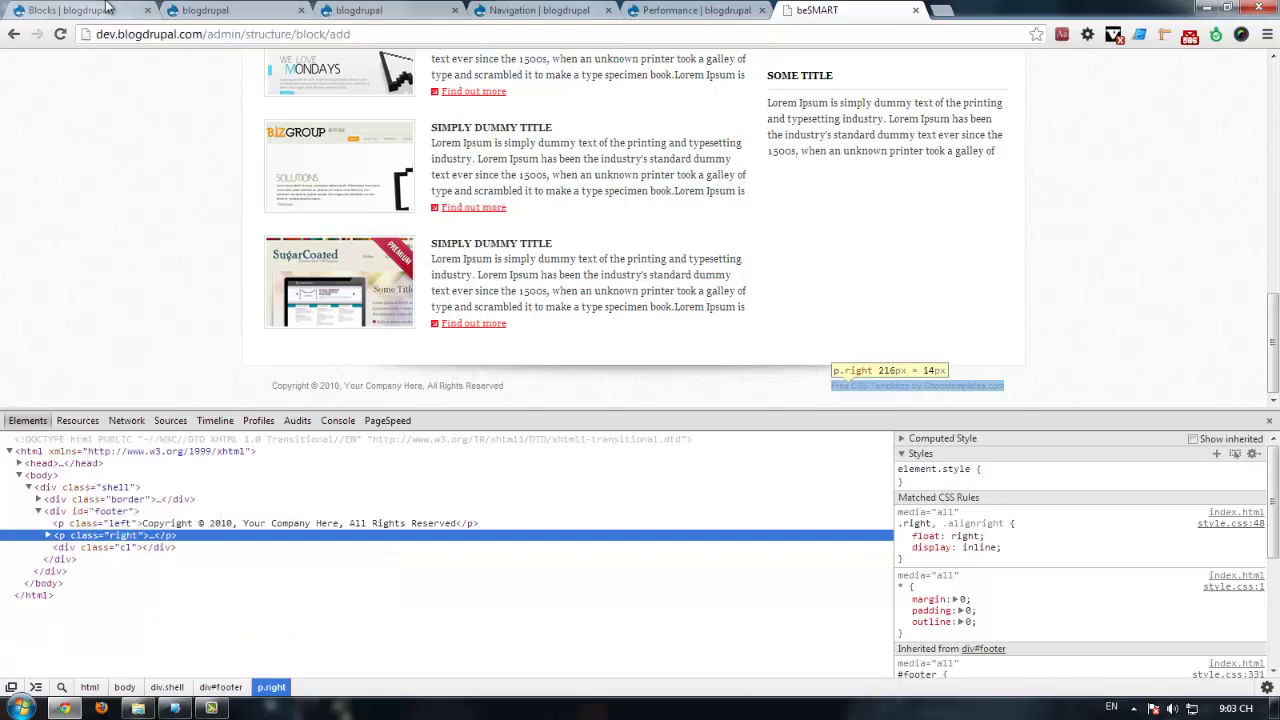
key(Return)
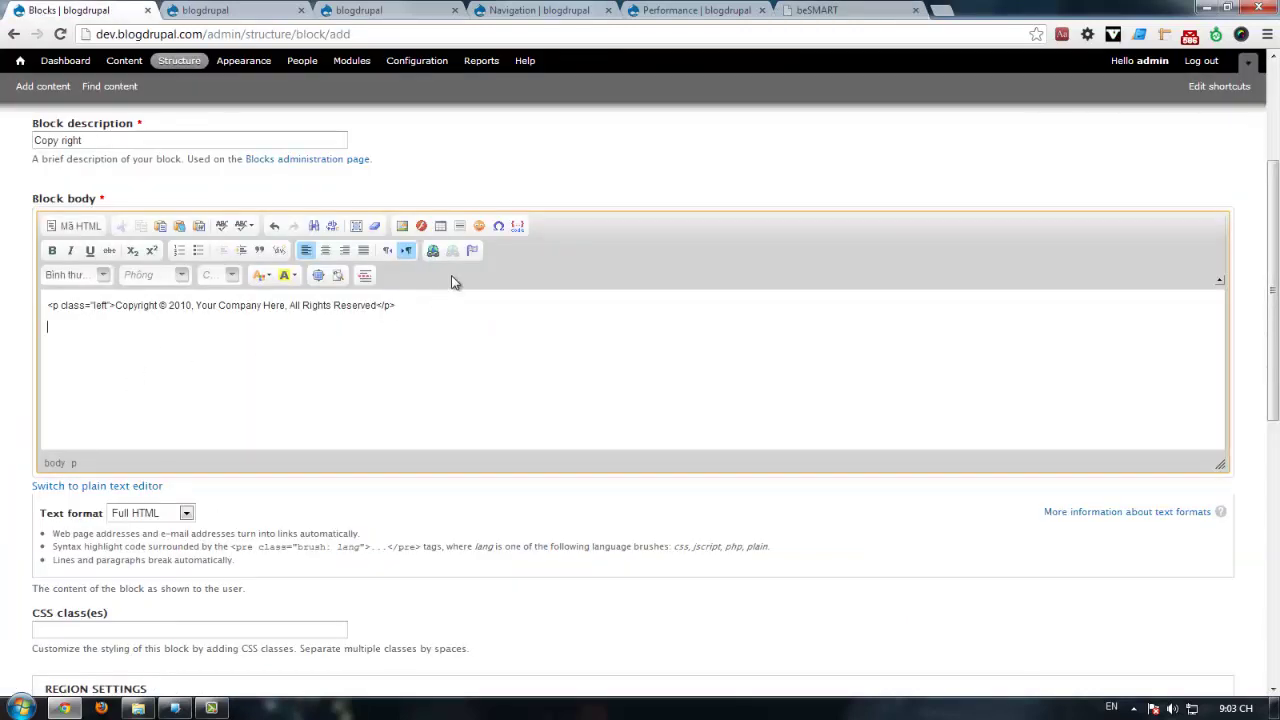
key(ctrl+v)
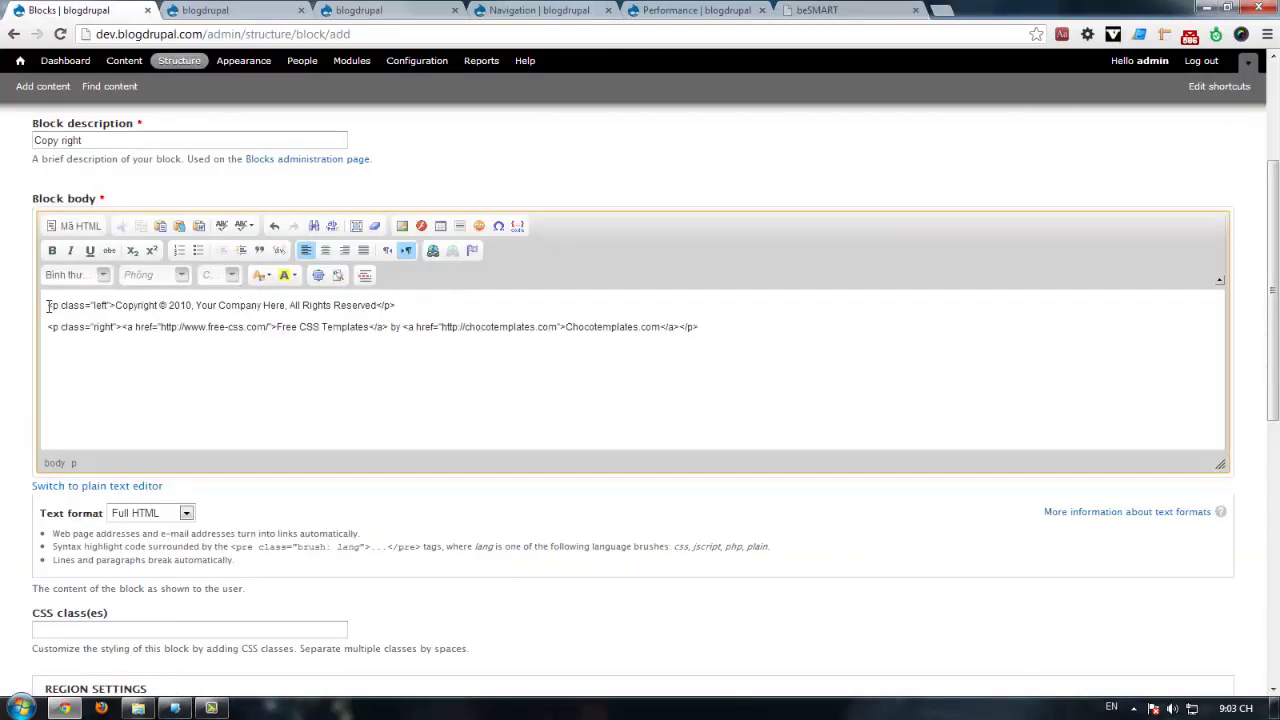
Step: Replace the block body's escaped HTML source with the clean footer markup
key(ctrl+a)
click(73, 226)
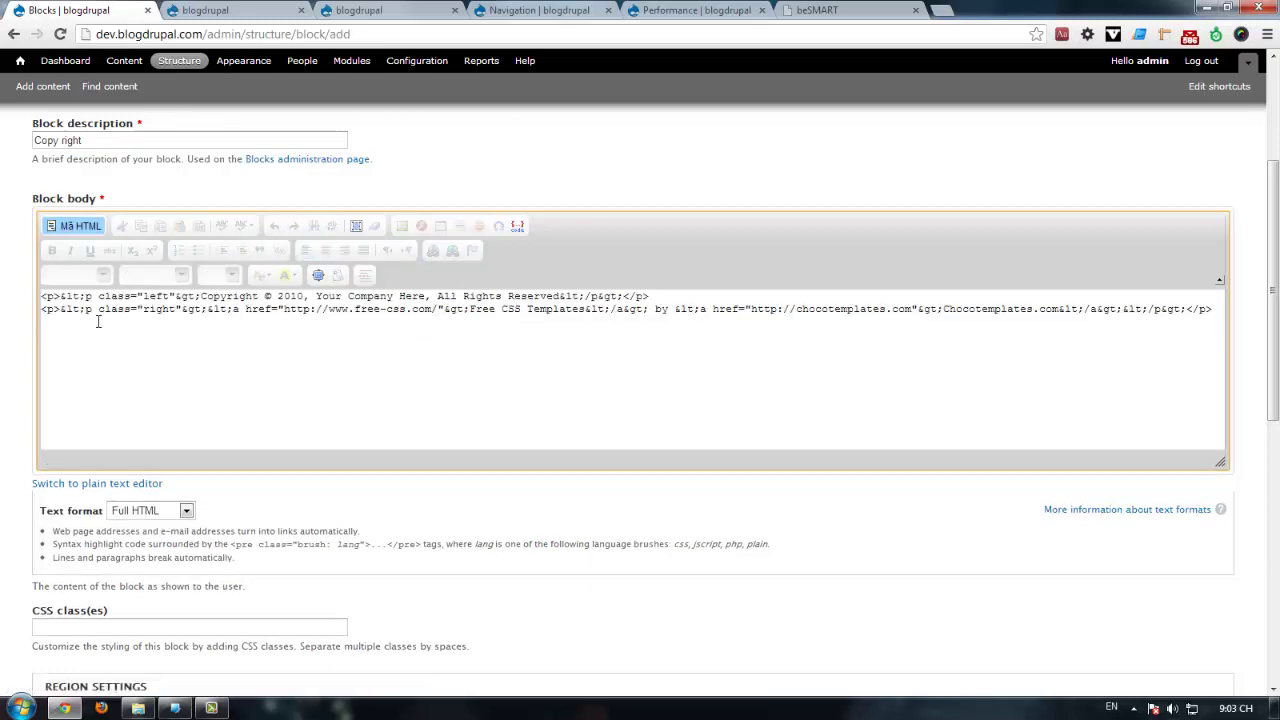
key(ctrl+a)
key(ctrl+v)
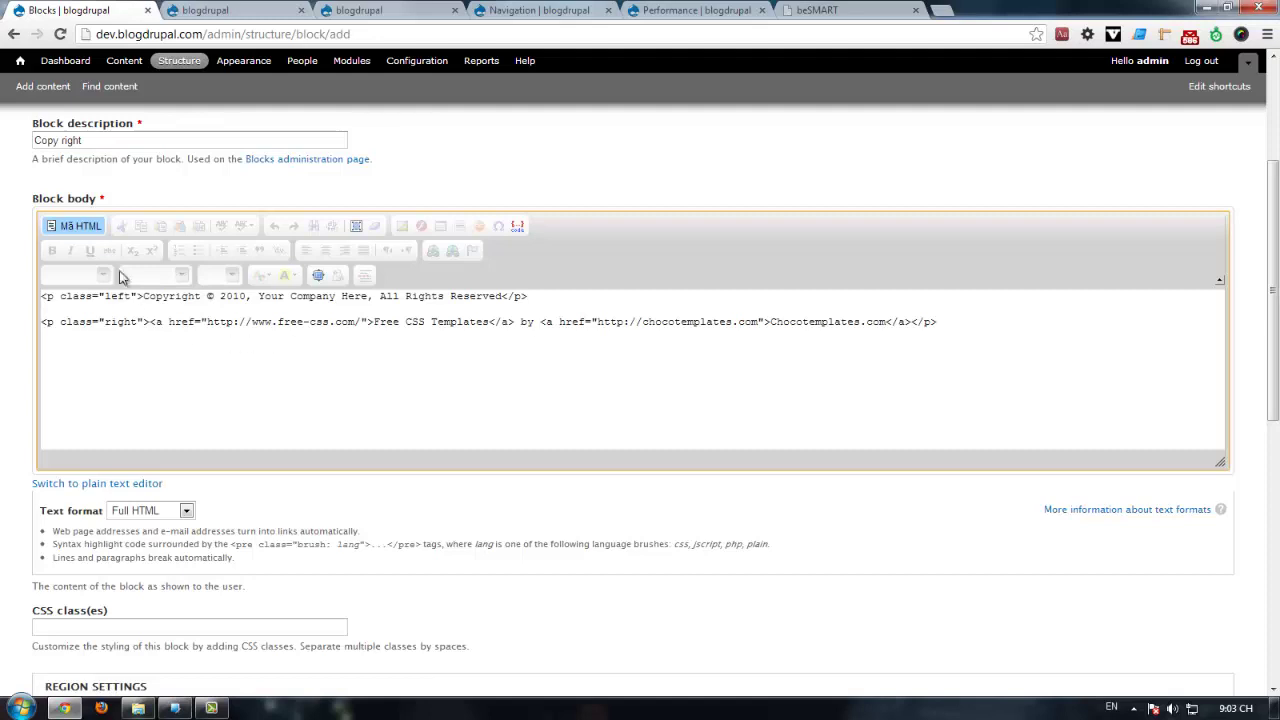
click(73, 226)
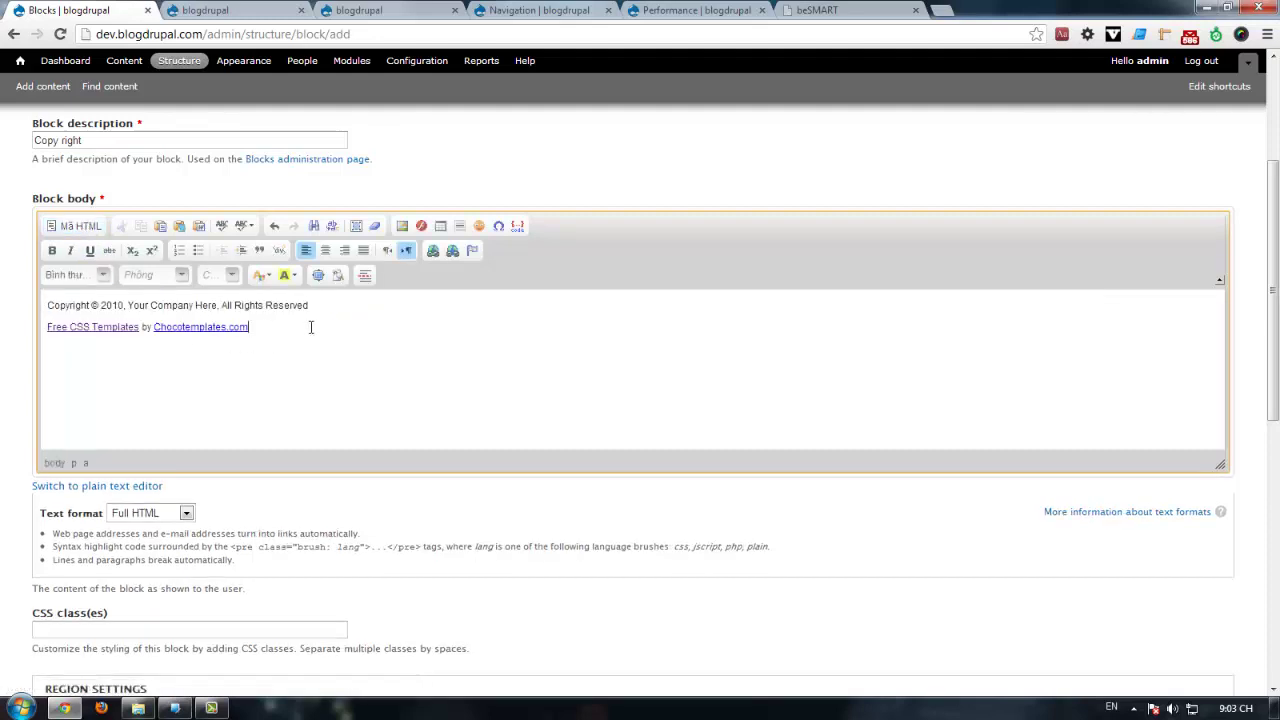
Step: Replace the empty third-line <p class="right"> in the source with the copied div.cl clearing div
click(815, 10)
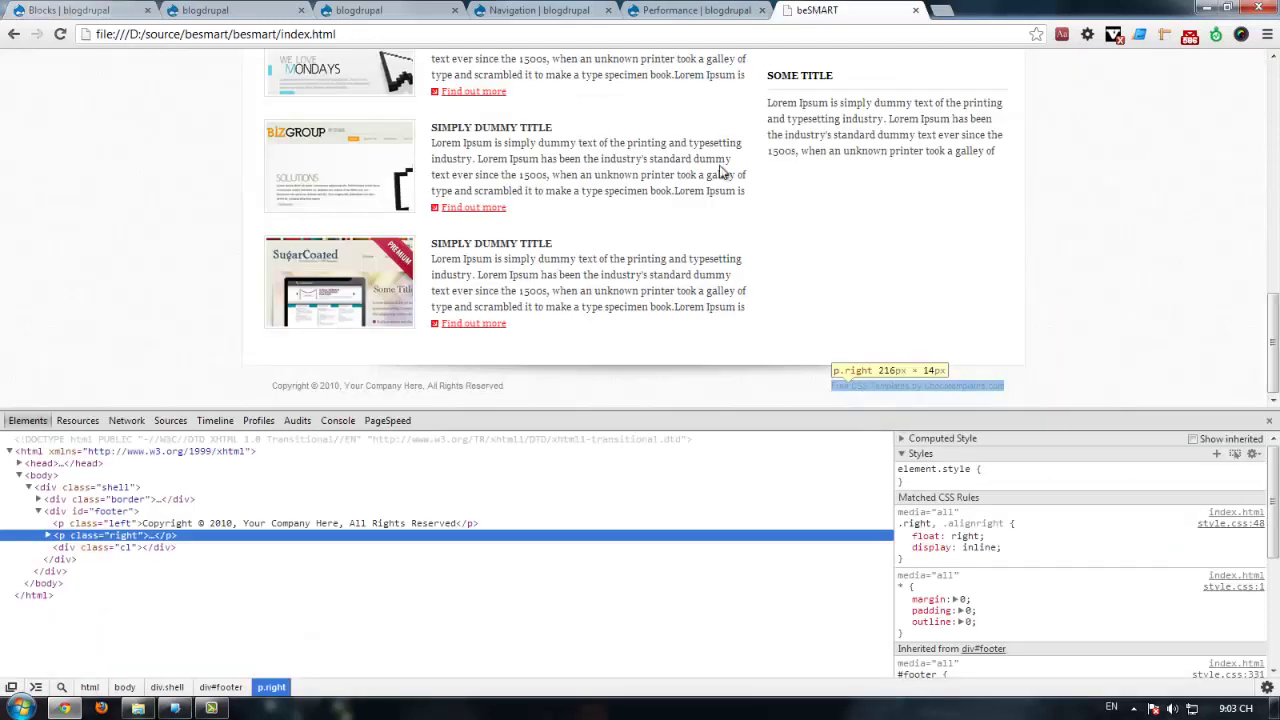
click(152, 548)
right_click(152, 548)
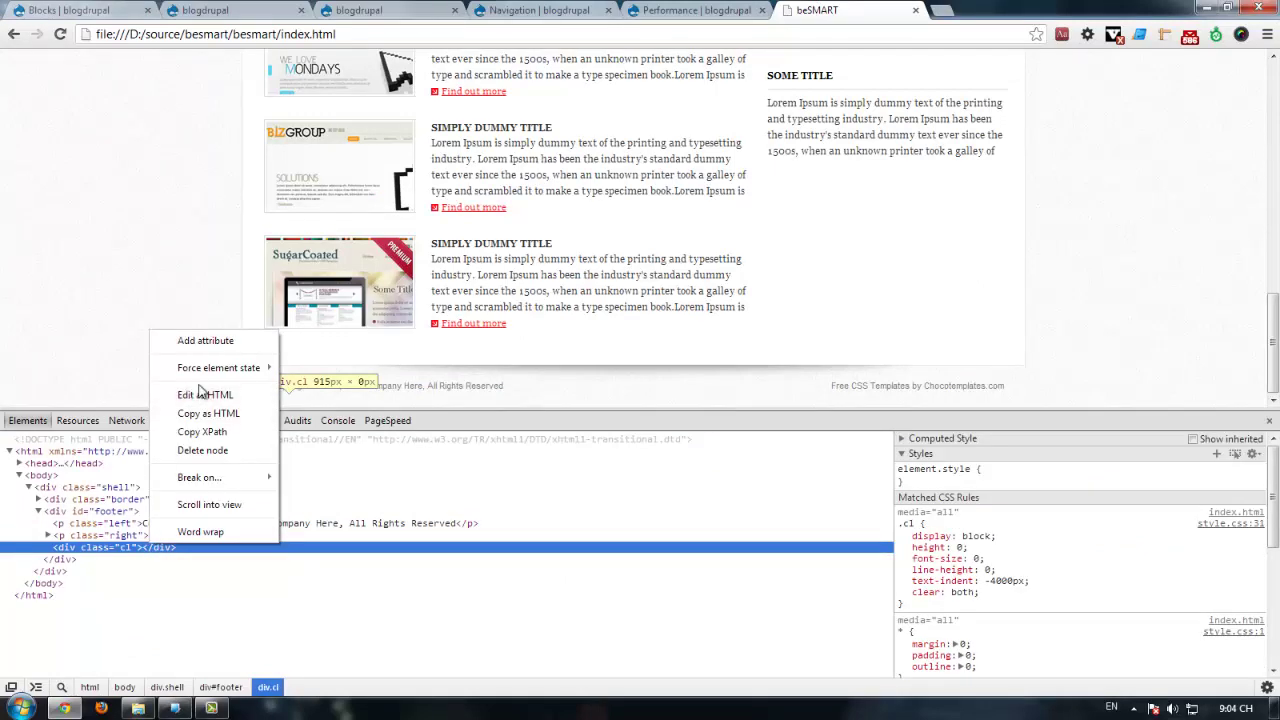
key(Escape)
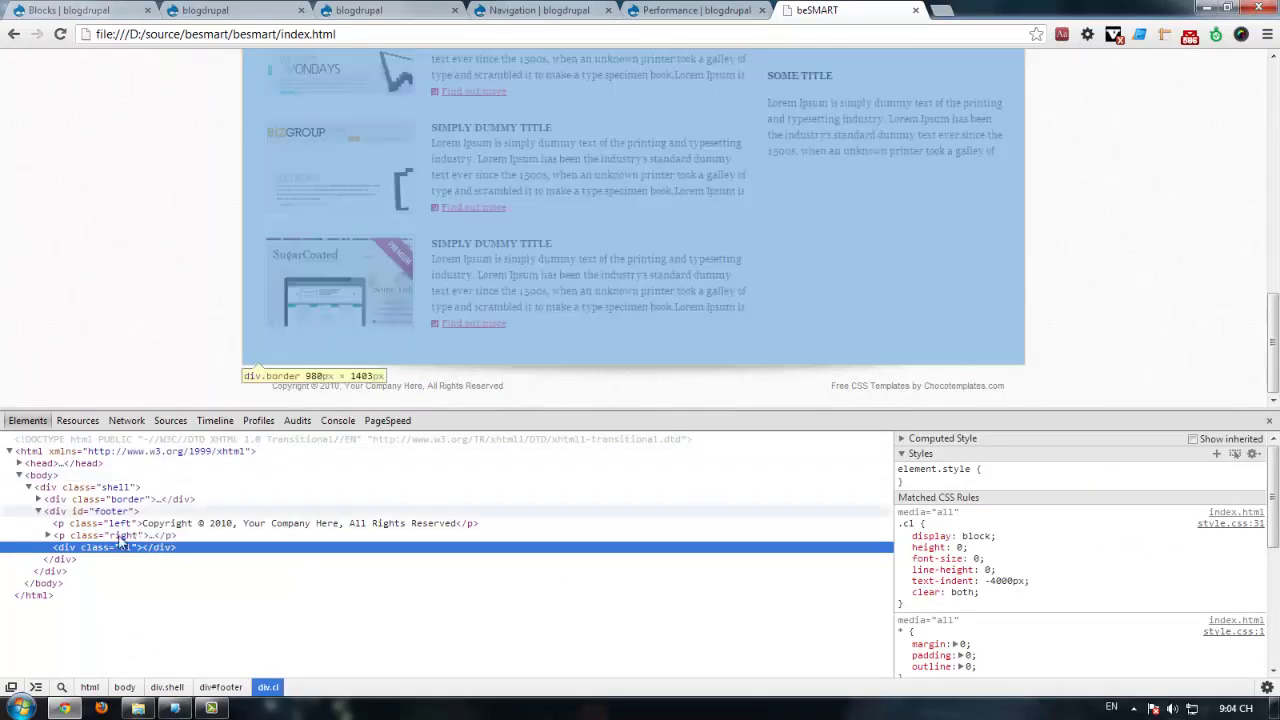
click(60, 559)
key(ctrl+1)
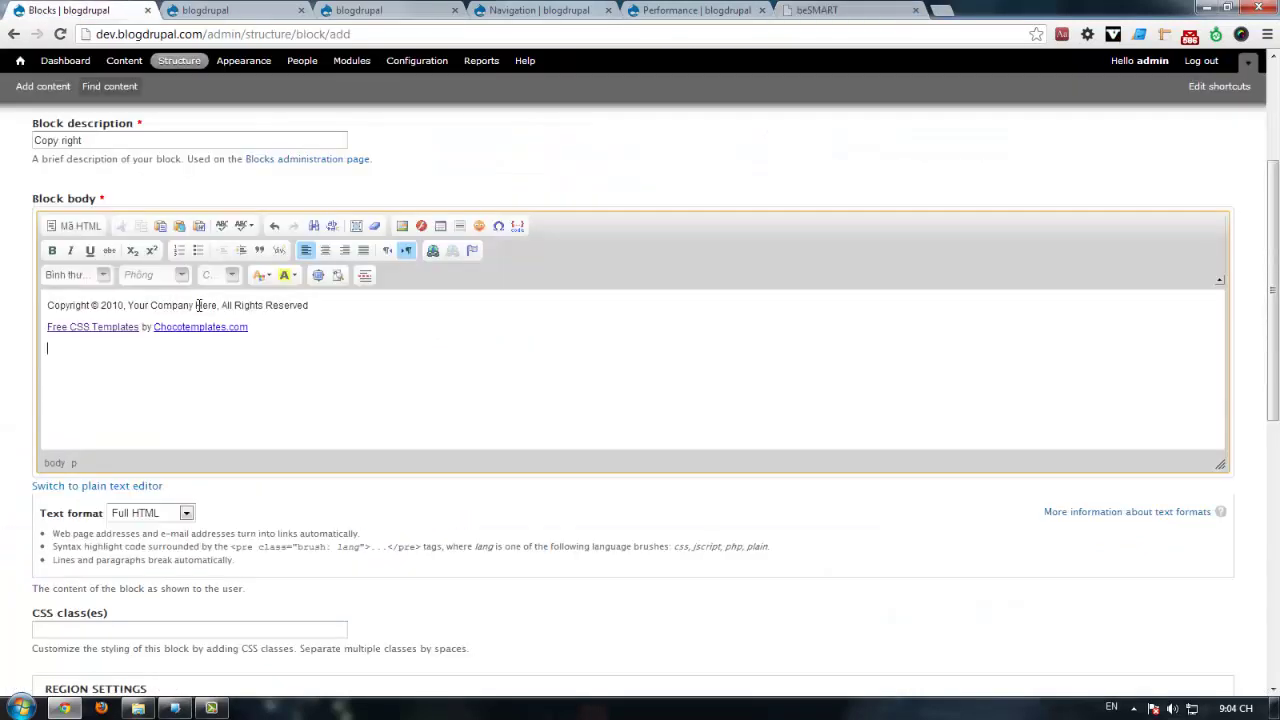
click(163, 374)
key(ctrl+v)
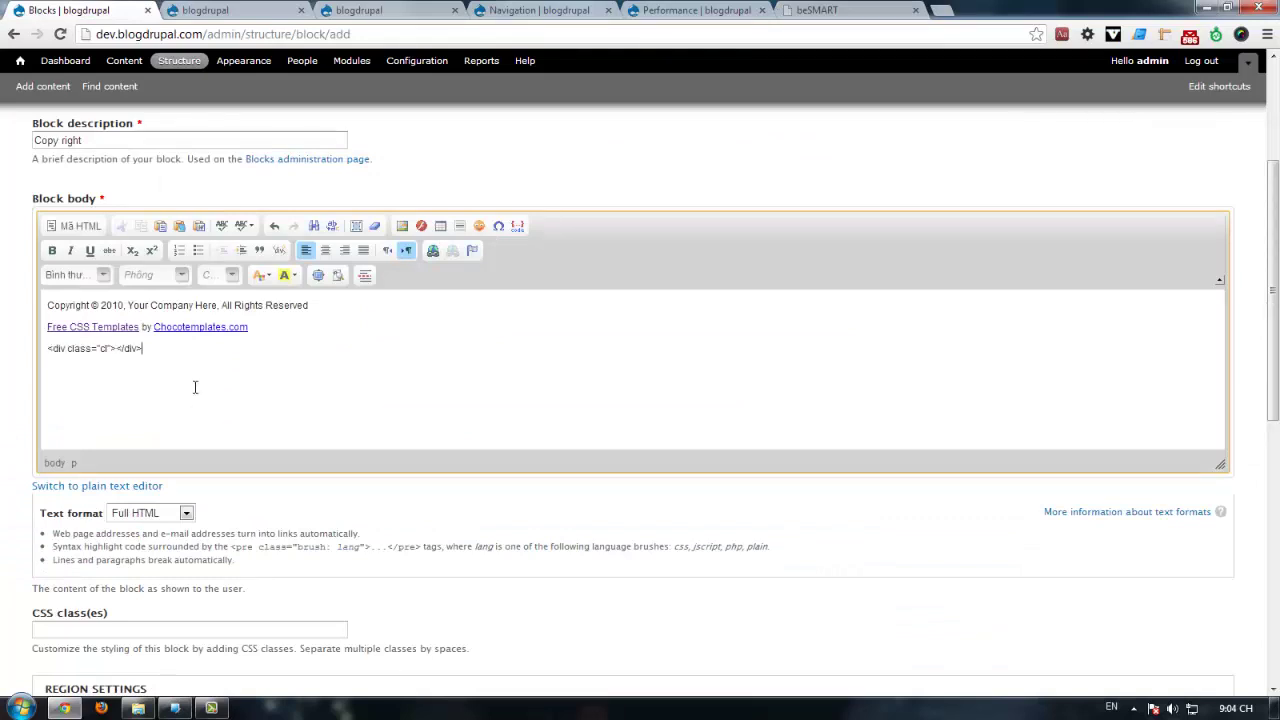
key(ctrl+z)
click(80, 225)
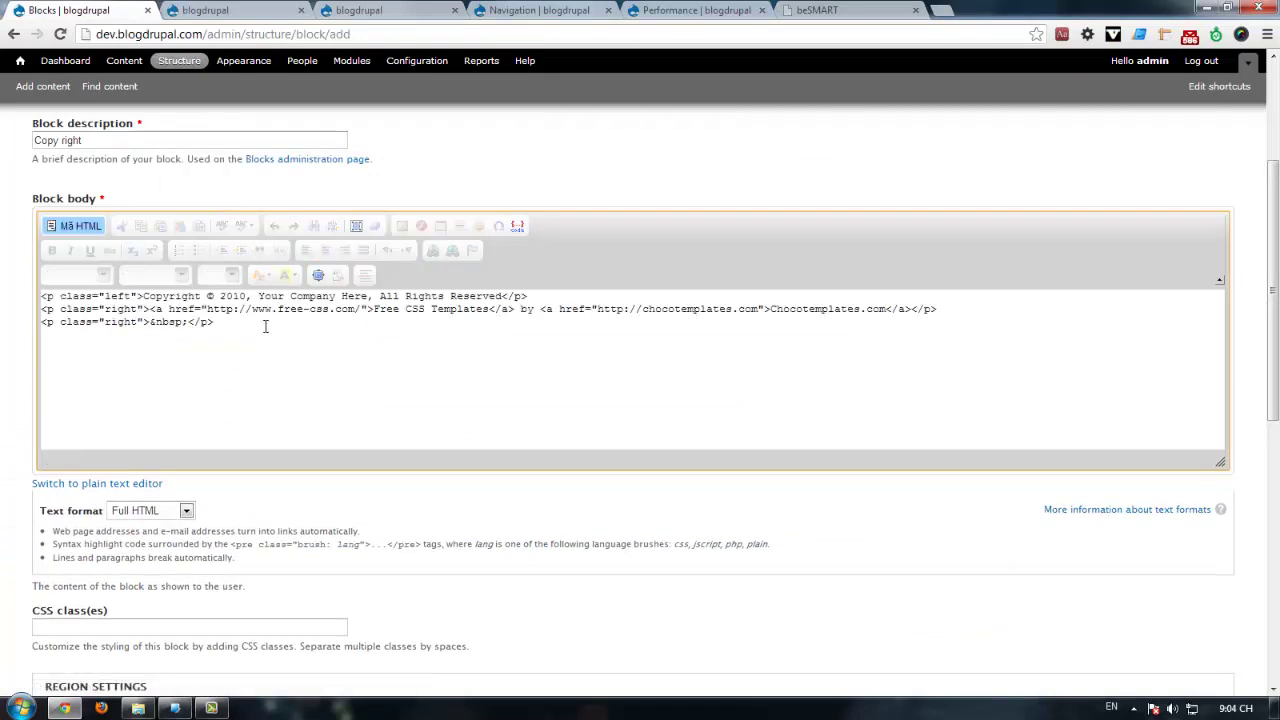
drag(265, 326, 5, 332)
key(ctrl+v)
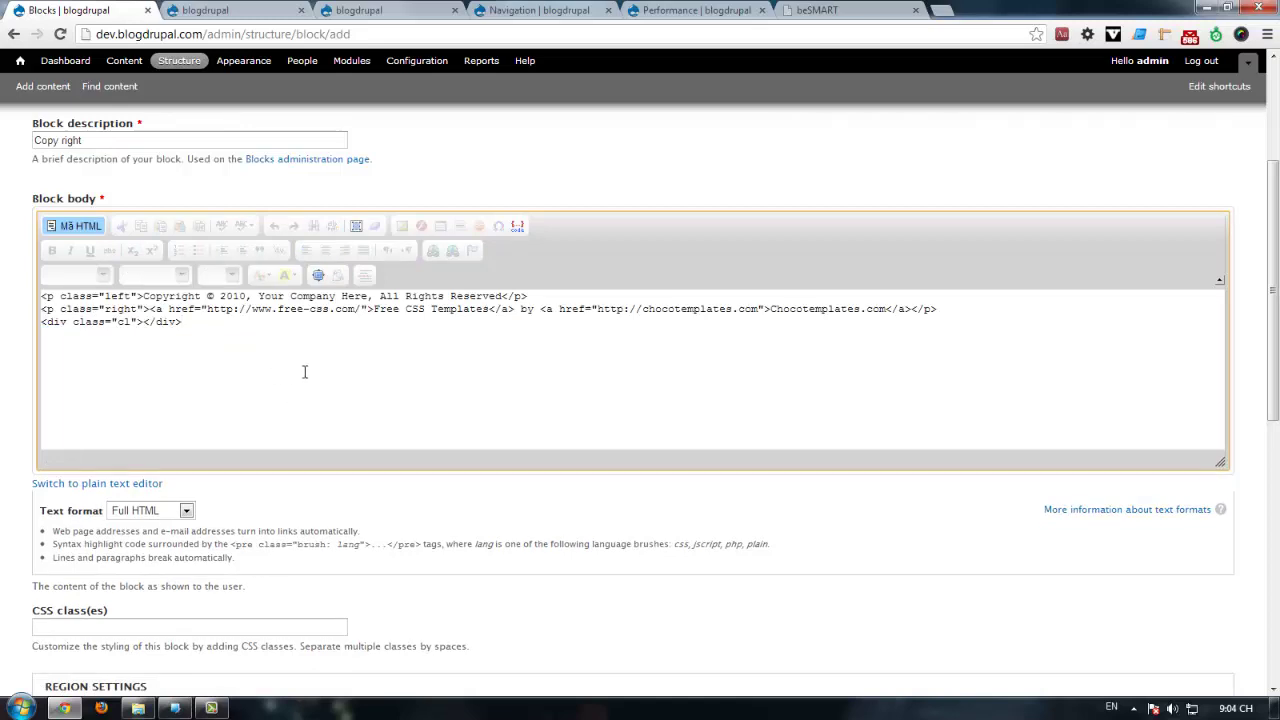
scroll(296, 405, down, 3)
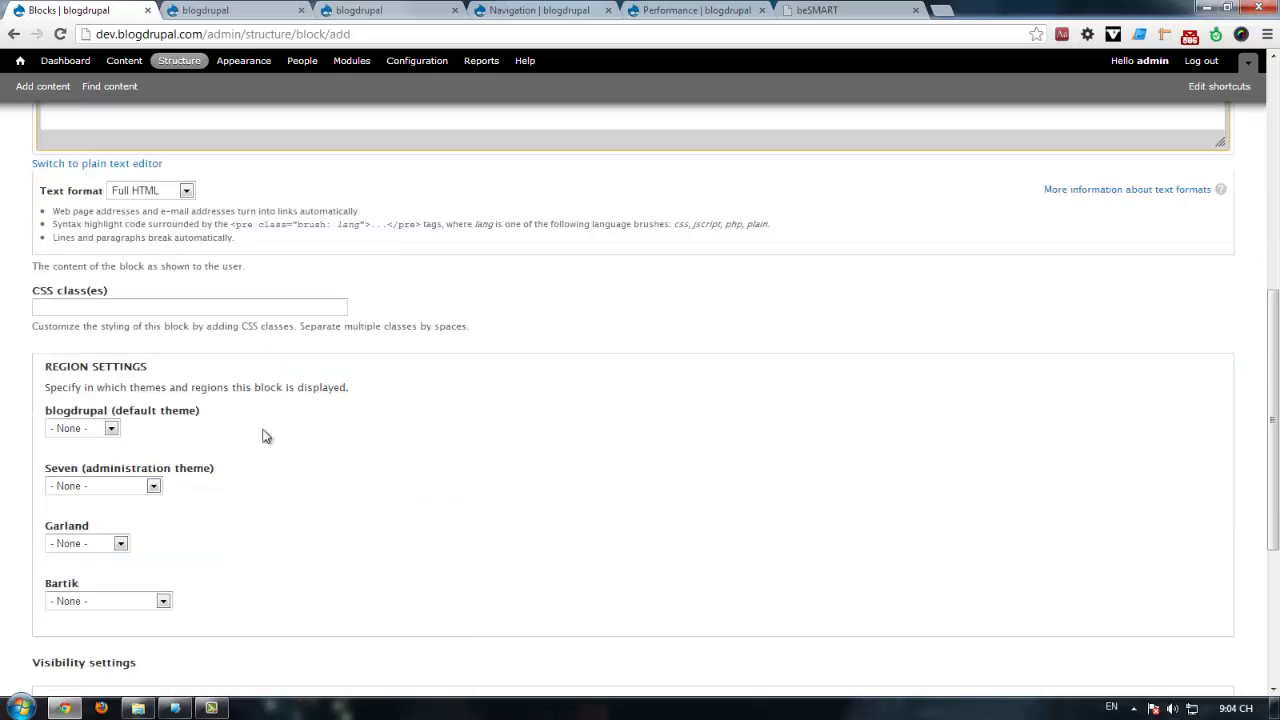
Step: Place the block in the blogdrupal theme's Footer region and save it
click(97, 428)
click(85, 471)
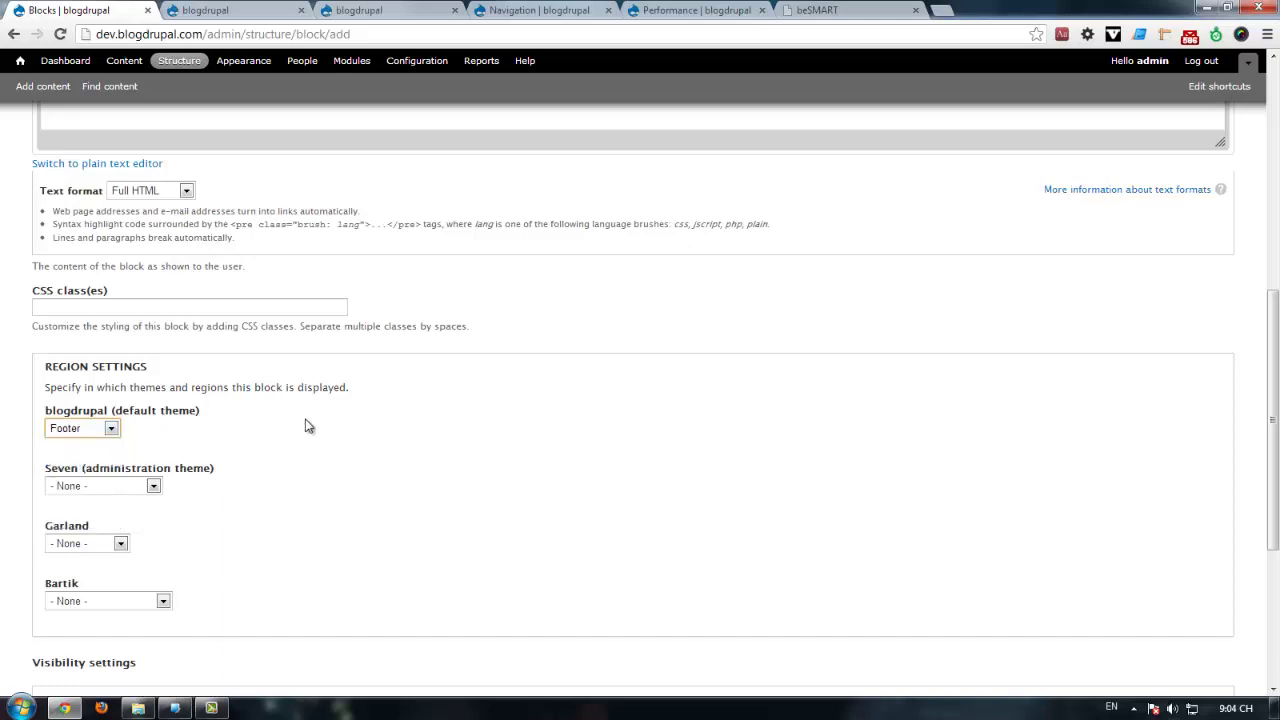
scroll(229, 557, down, 3)
click(86, 631)
scroll(303, 228, up, 1)
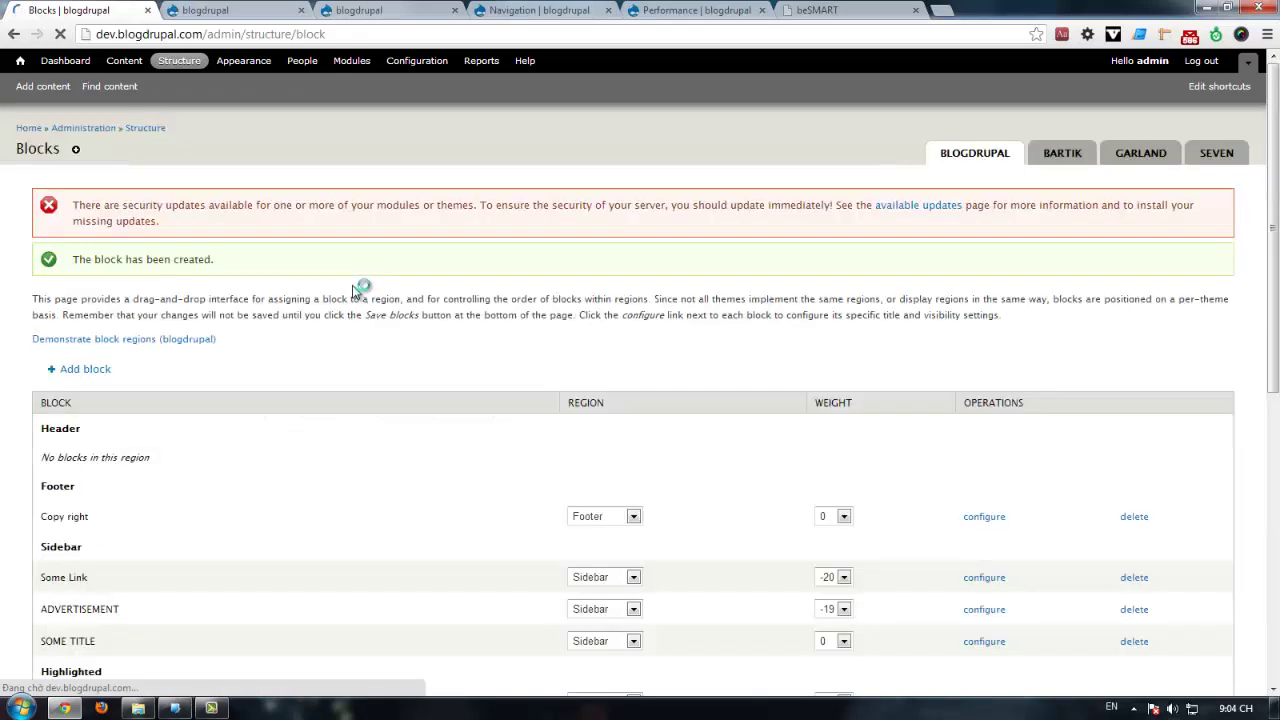
Step: Reload the front page to check its footer, then return to the Blocks page
key(ctrl+Tab)
key(F5)
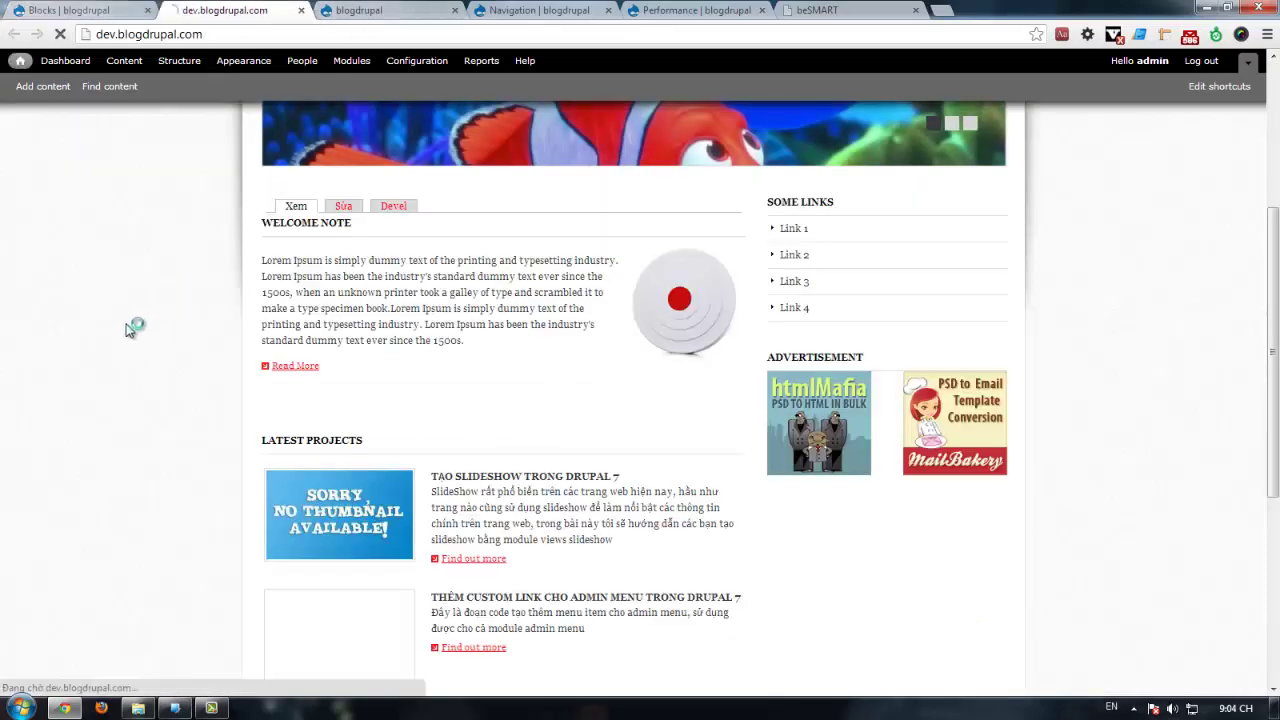
scroll(120, 290, down, 4)
scroll(185, 406, down, 4)
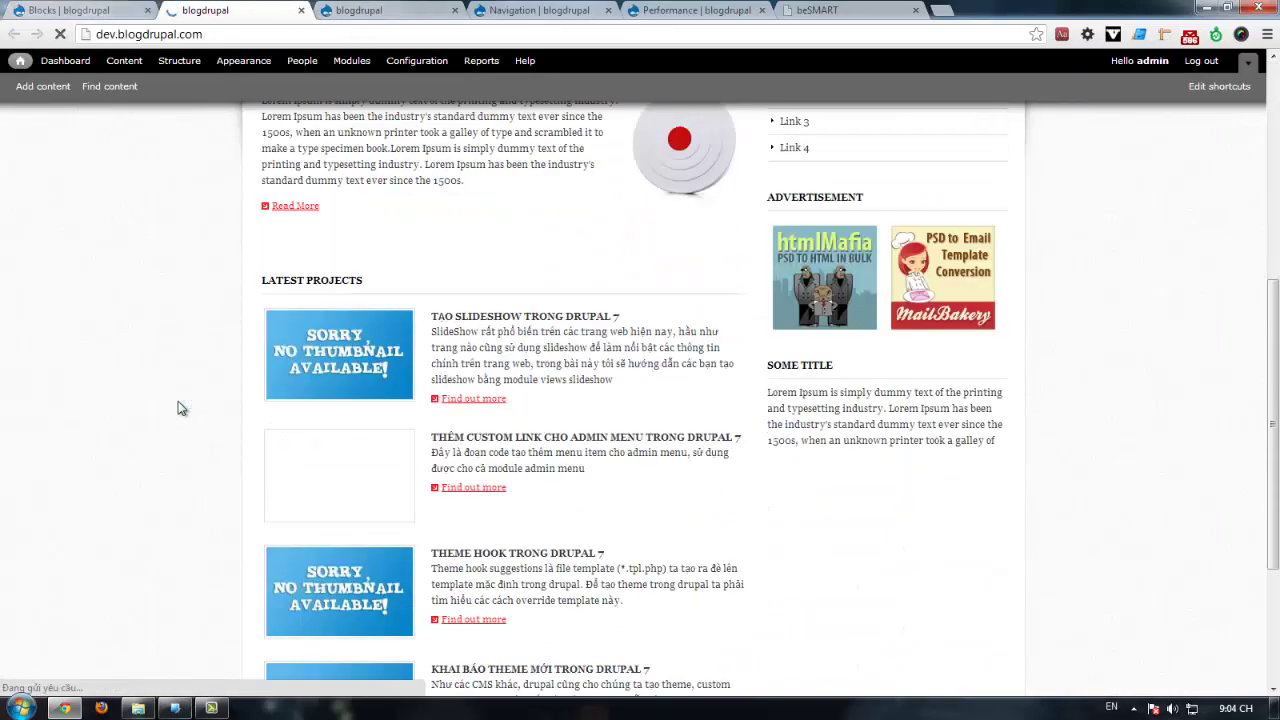
scroll(180, 400, down, 2)
key(ctrl+shift+Tab)
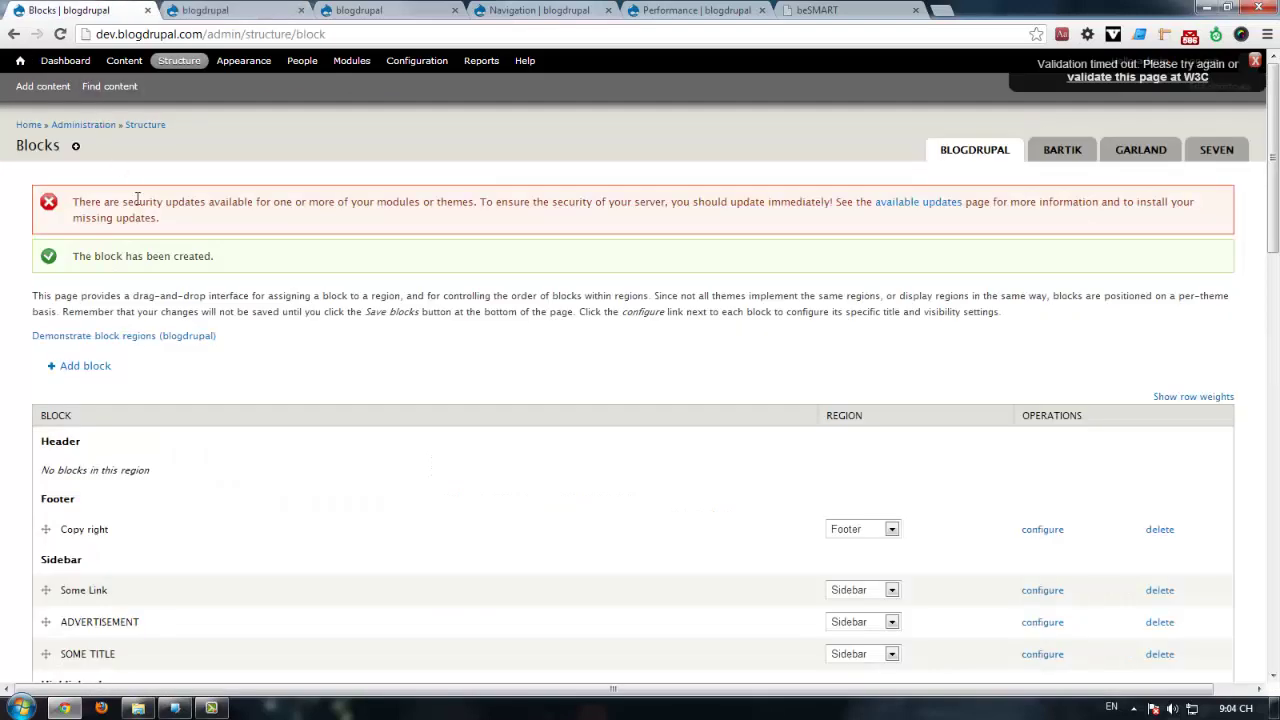
scroll(212, 348, down, 2)
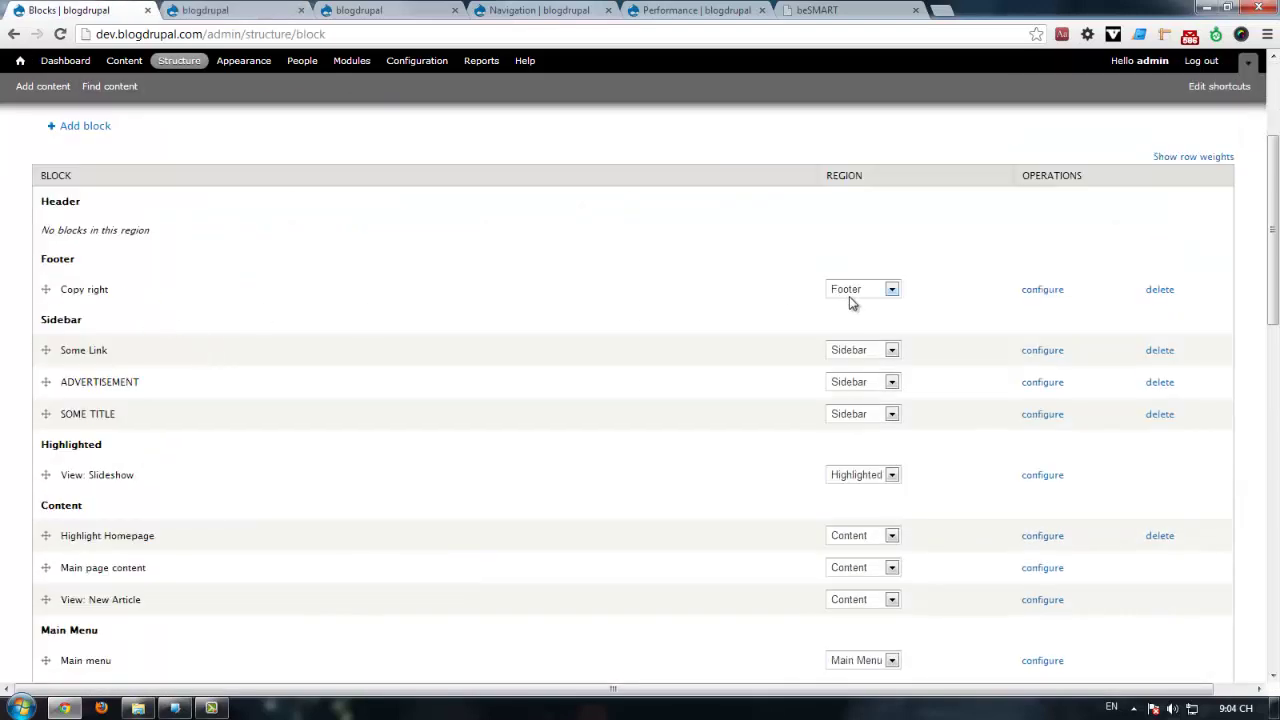
click(314, 6)
Step: Inspect the reloaded front page's footer element, then bring up page.tpl.php in phpDesigner
key(F5)
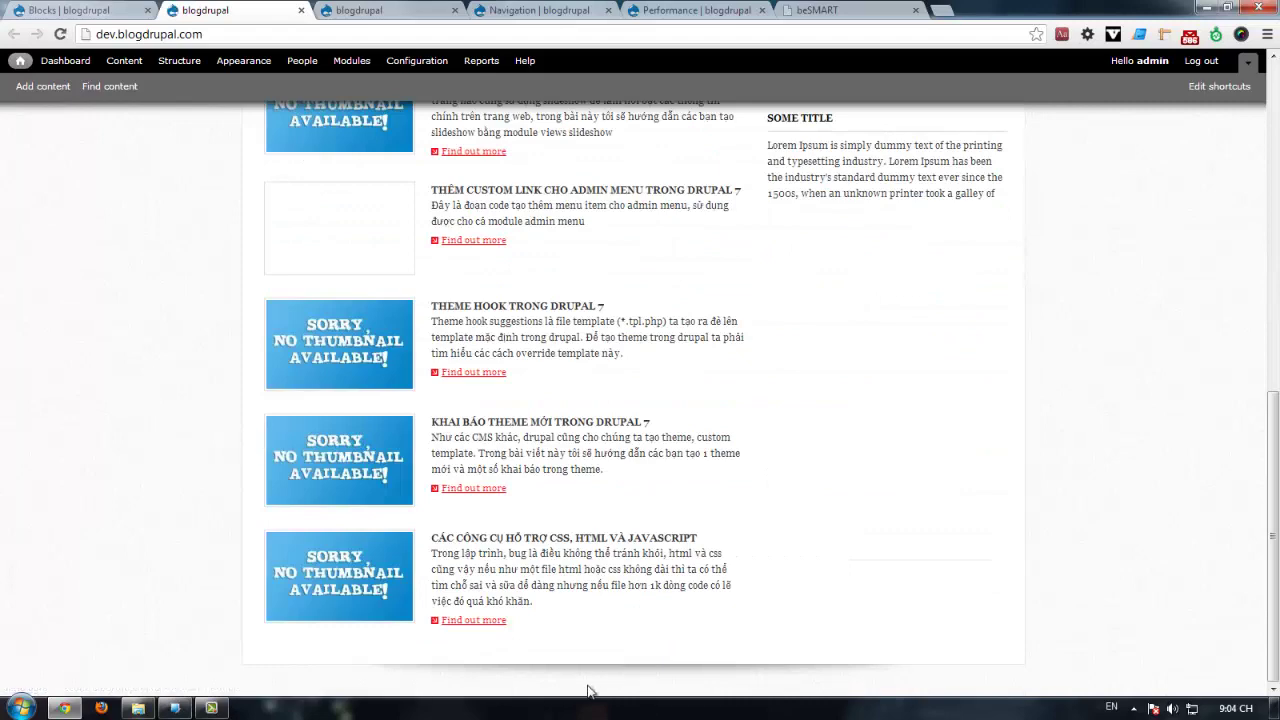
right_click(587, 688)
click(628, 674)
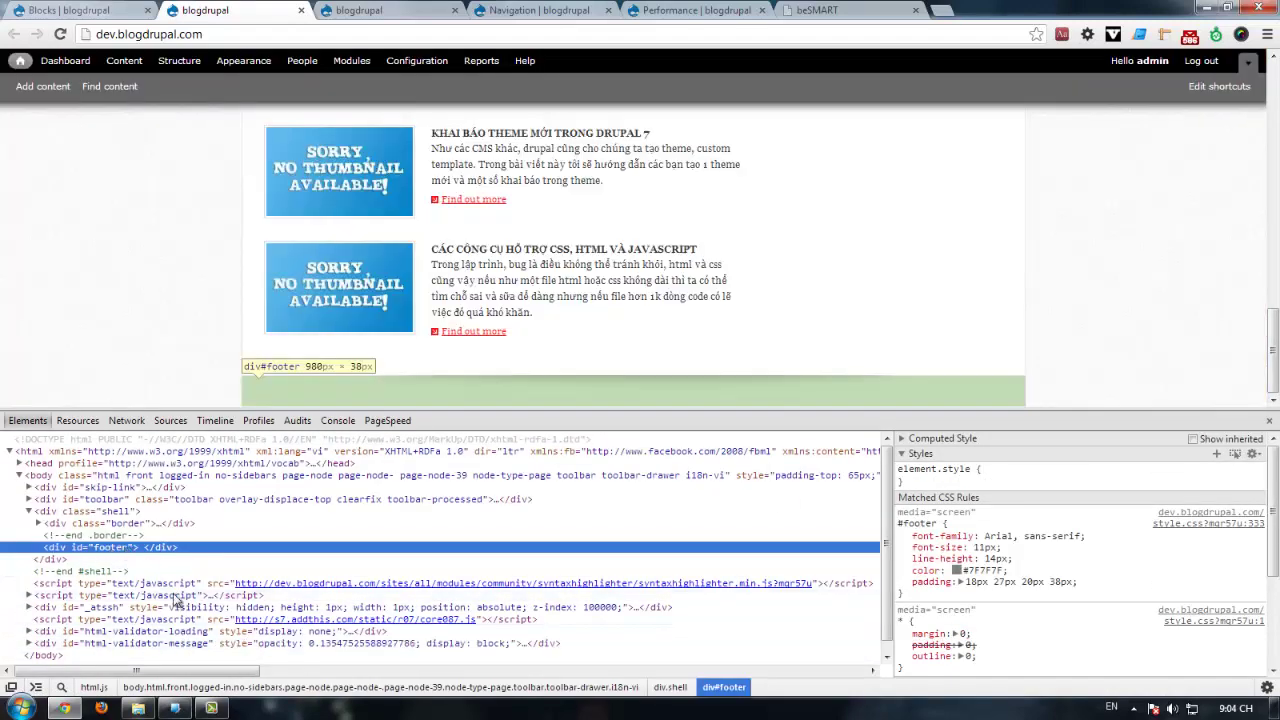
click(173, 708)
click(143, 52)
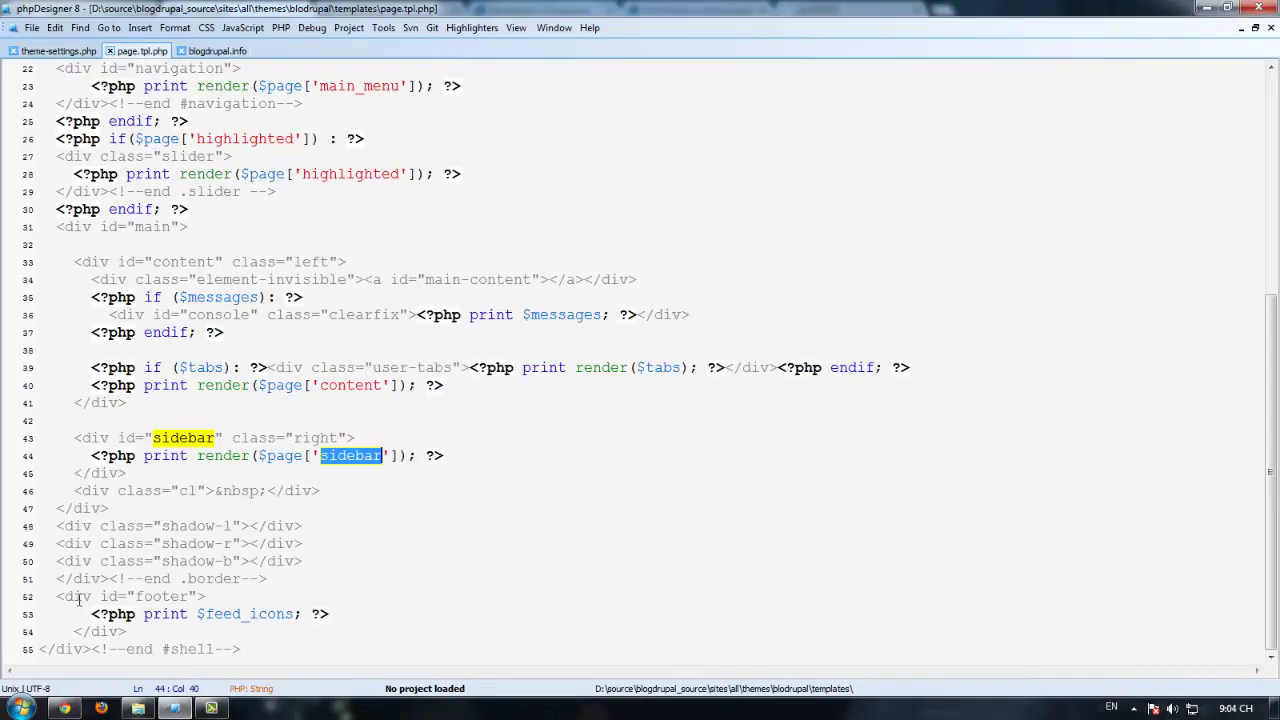
Step: Replace $feed_icons on line 53 with render($page['footer']), save, and reload the site
click(257, 613)
drag(199, 613, 296, 613)
text(render)
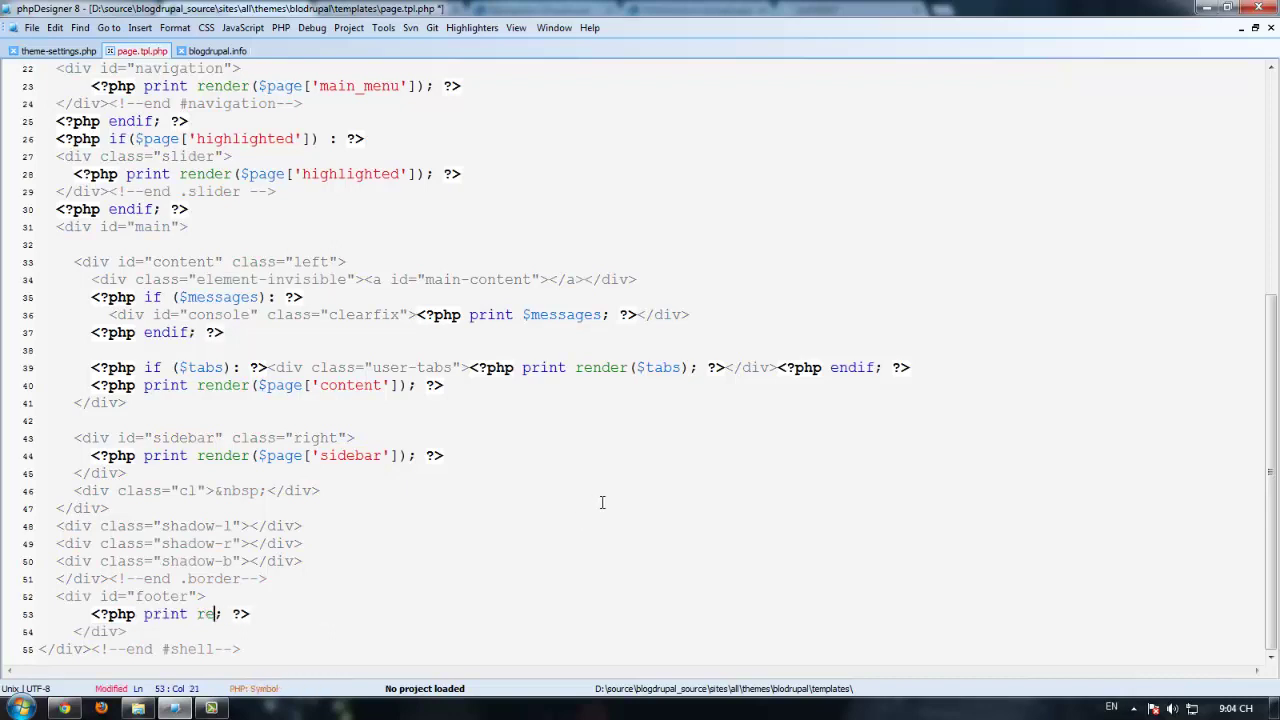
text(()
text($page)
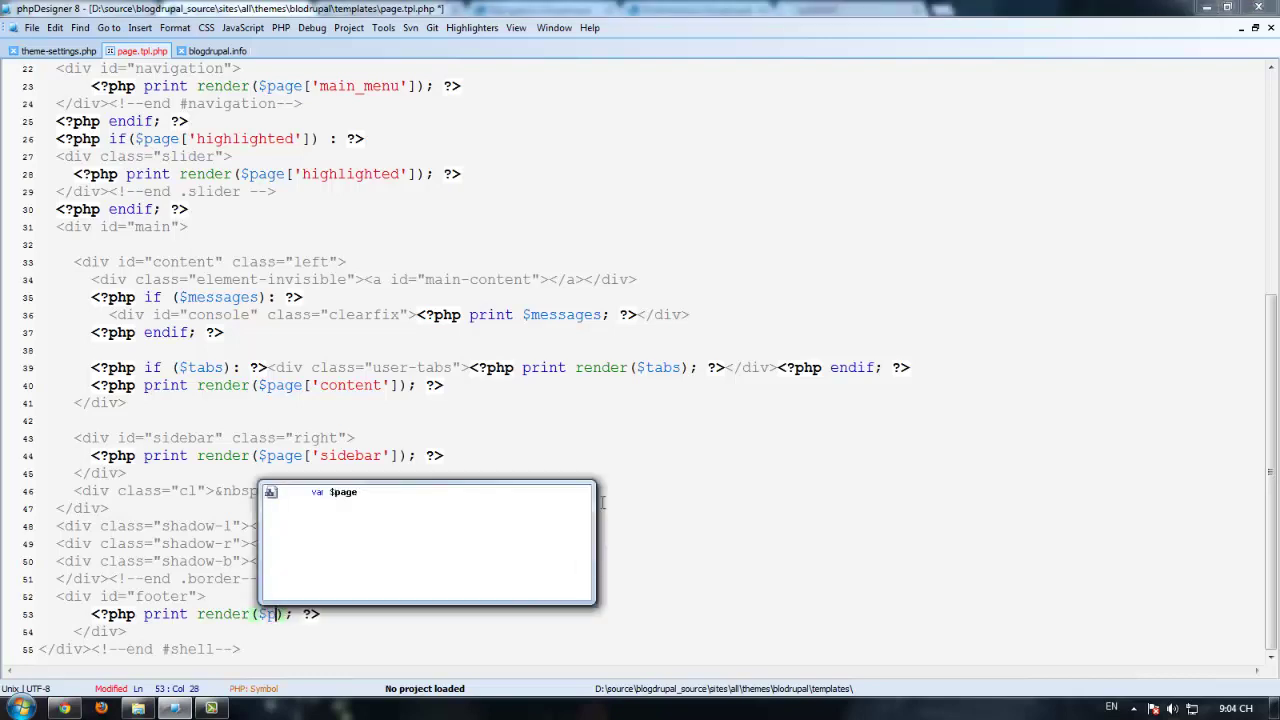
text([')
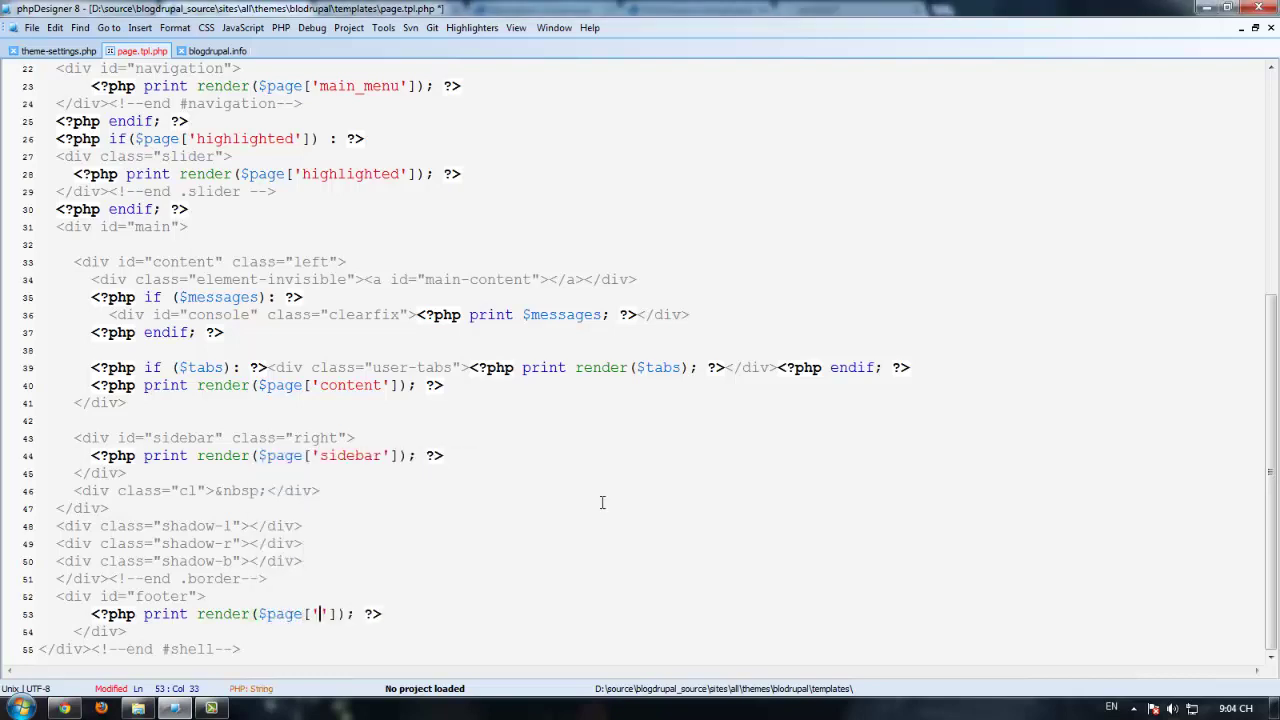
text(footer']))
key(ctrl+s)
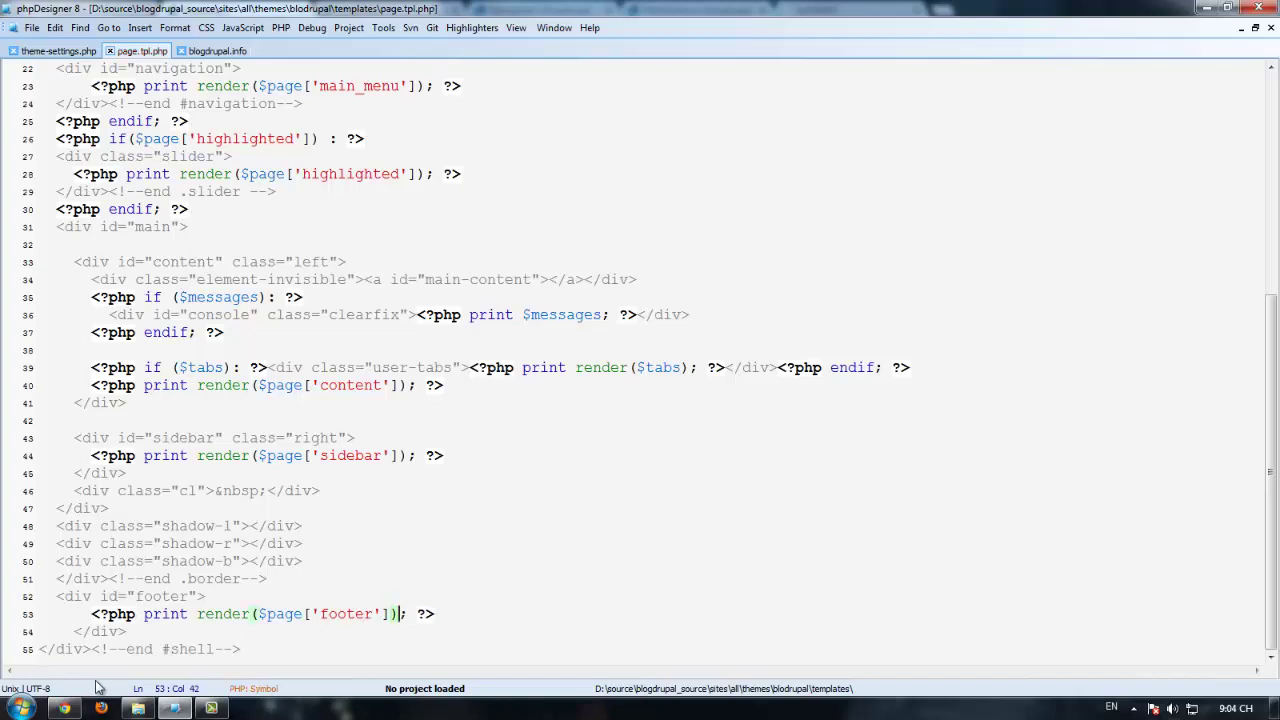
click(63, 708)
key(F5)
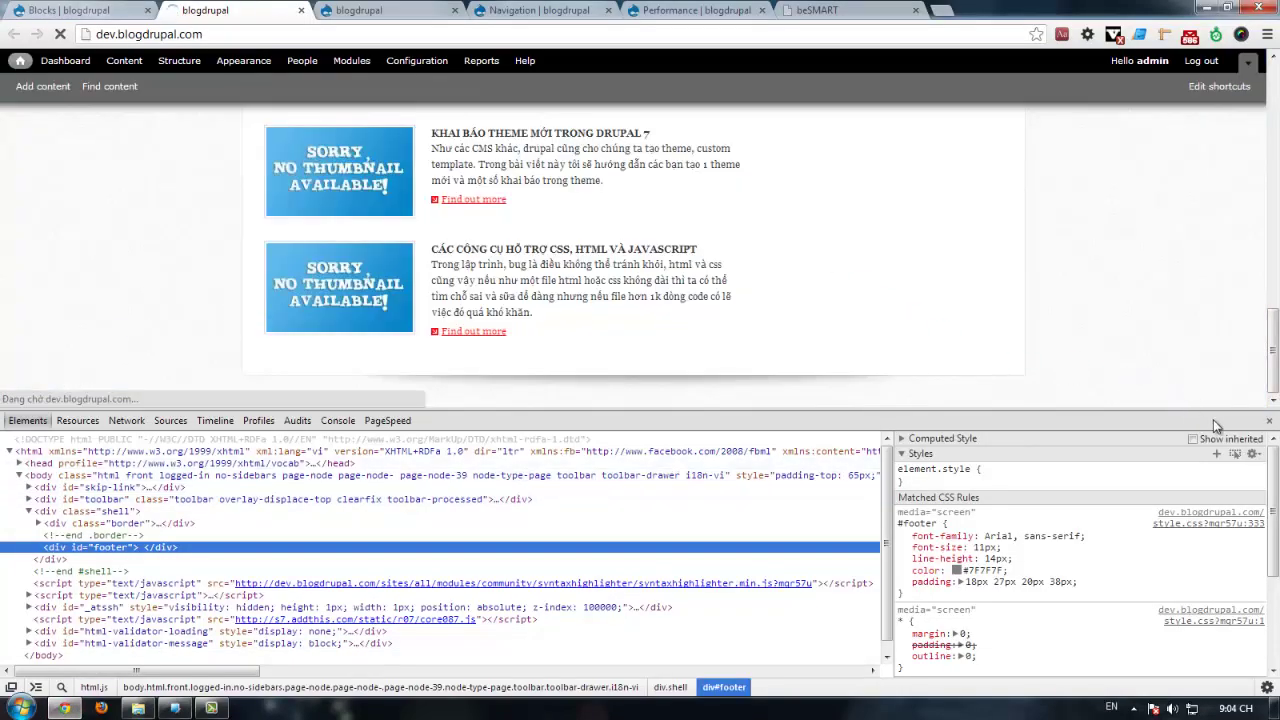
Step: Close DevTools and reload to see the copyright line and Free CSS Templates credit in the footer
click(1269, 420)
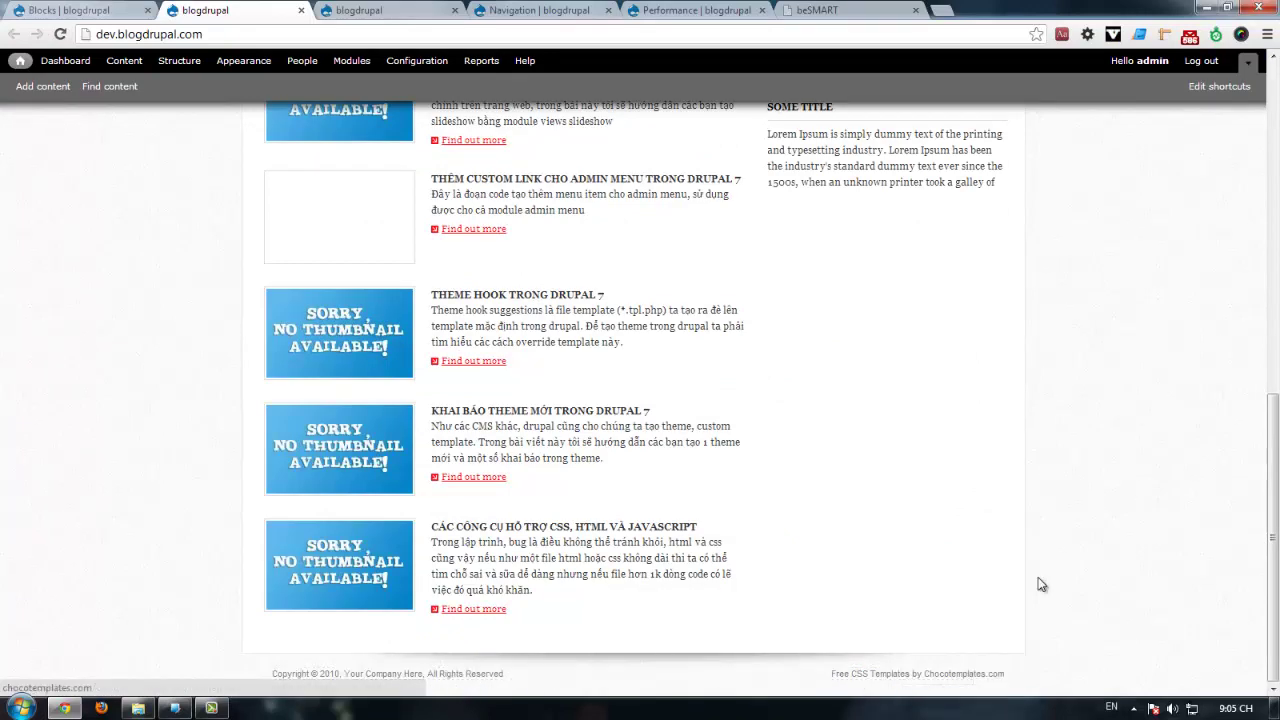
key(F5)
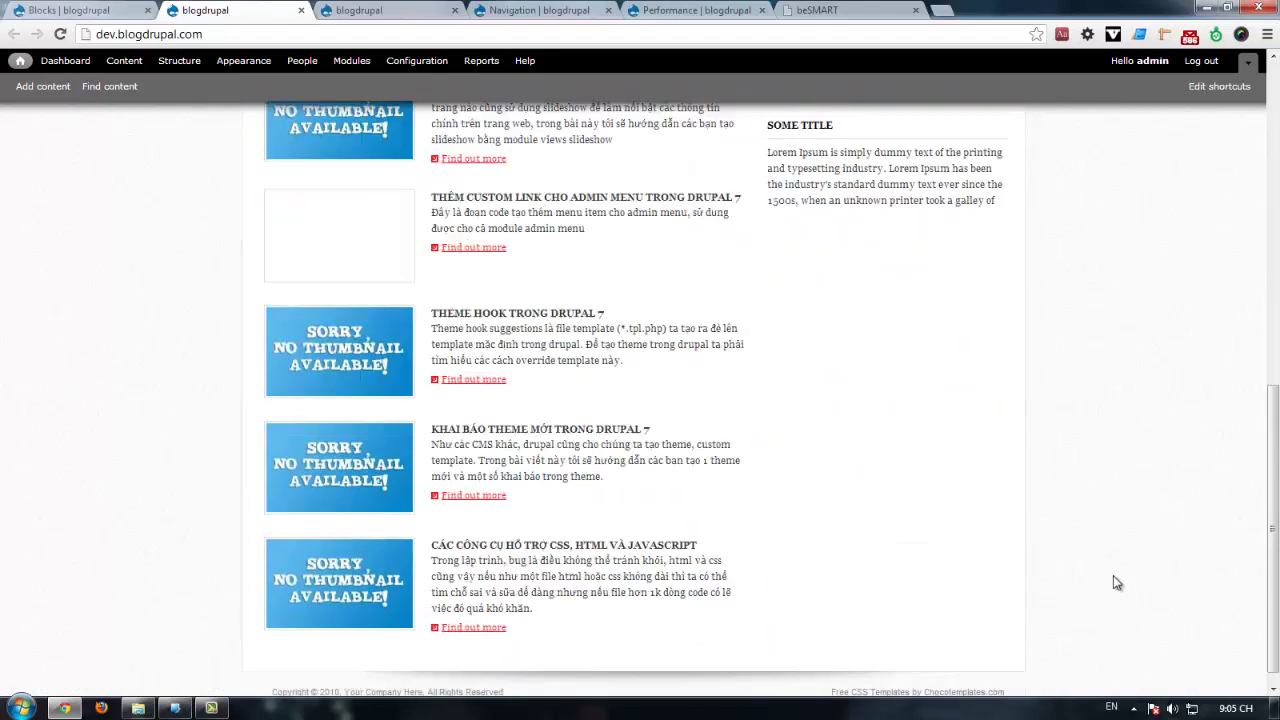
key(F5)
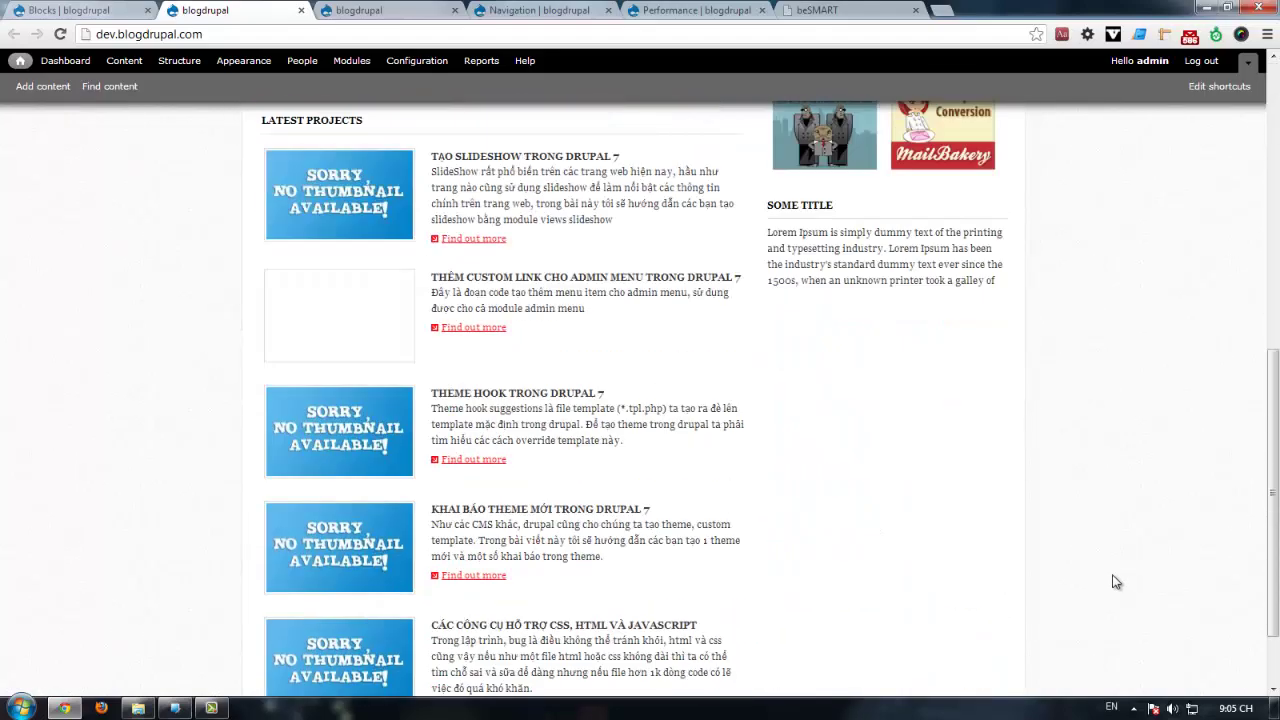
scroll(1110, 573, up, 10)
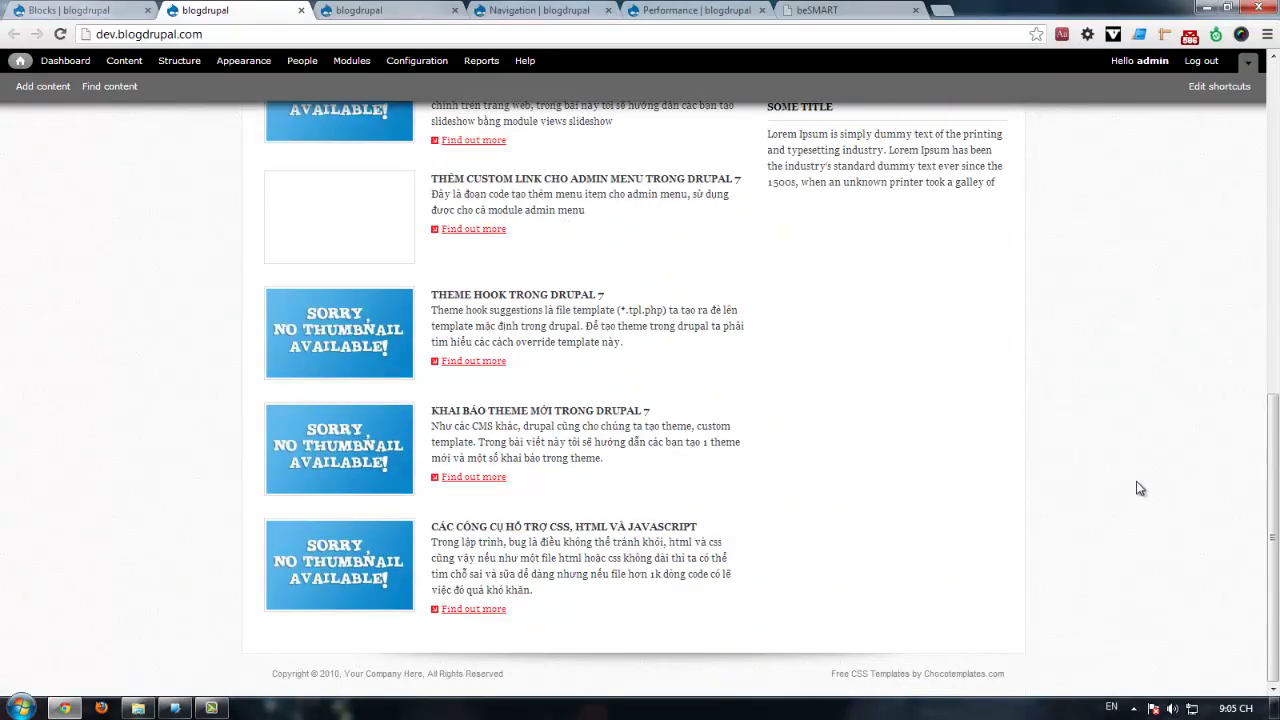
scroll(1086, 381, up, 3)
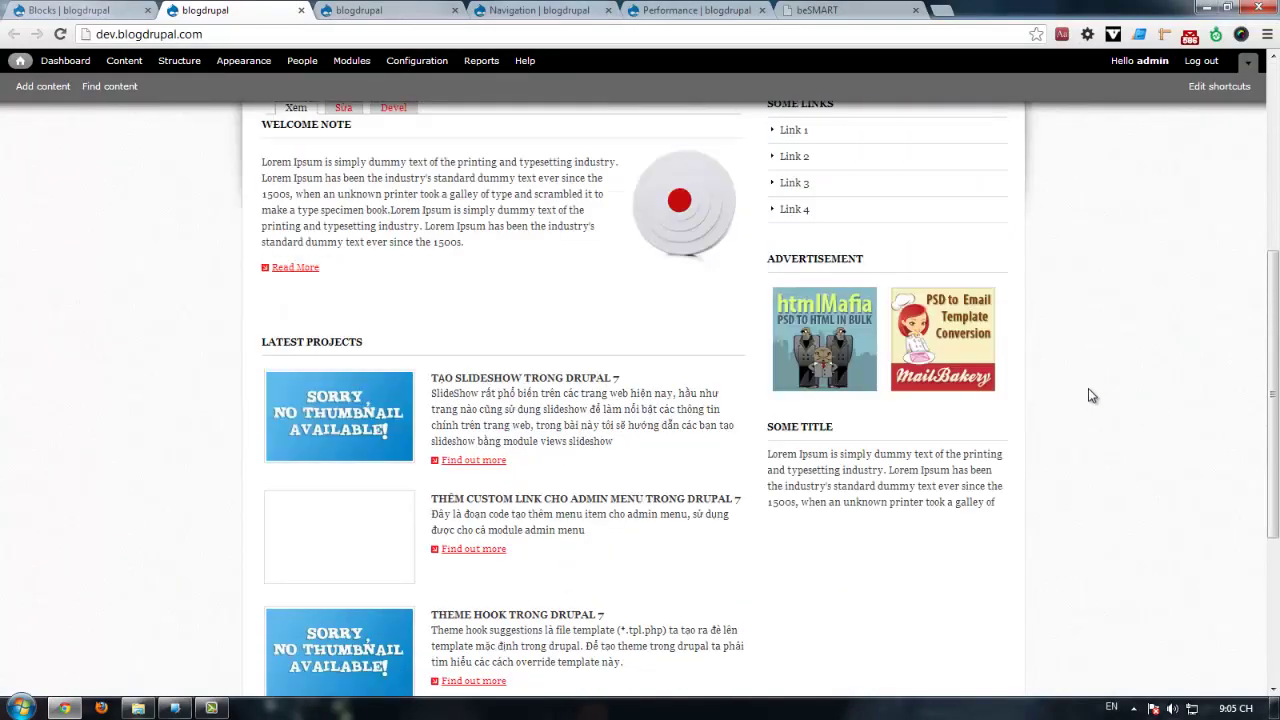
scroll(1095, 410, up, 3)
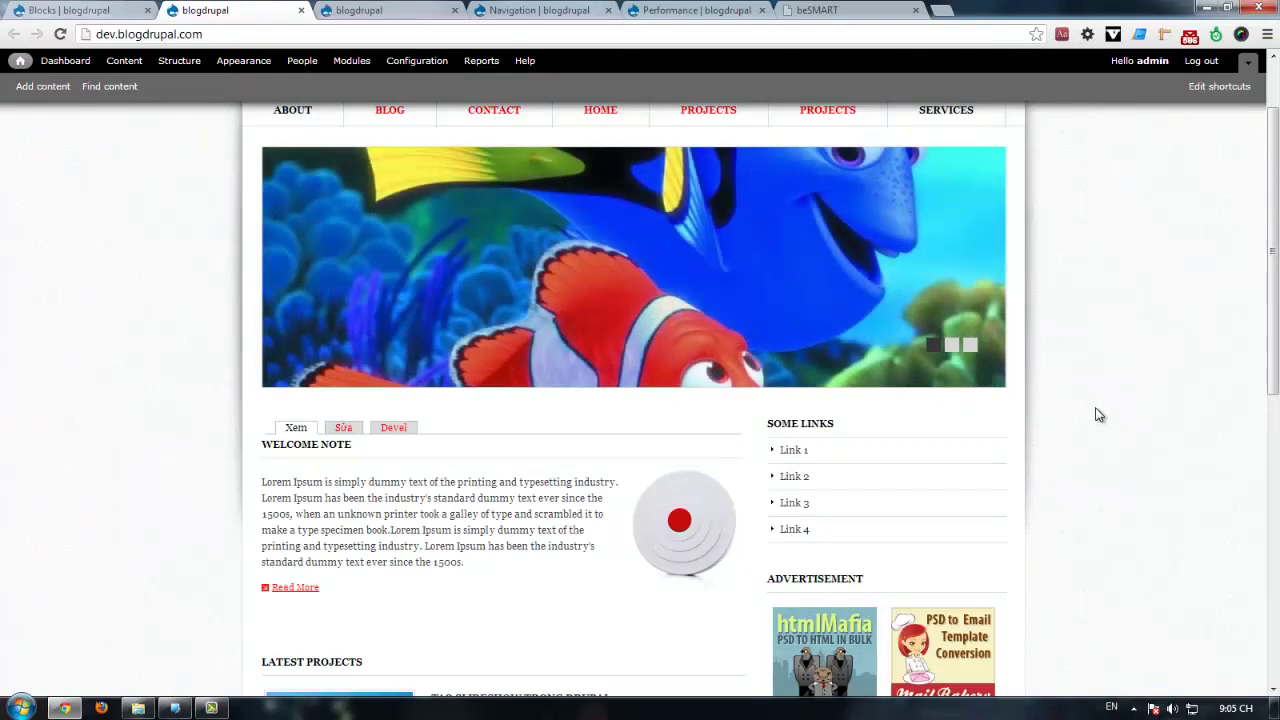
scroll(1098, 410, down, 4)
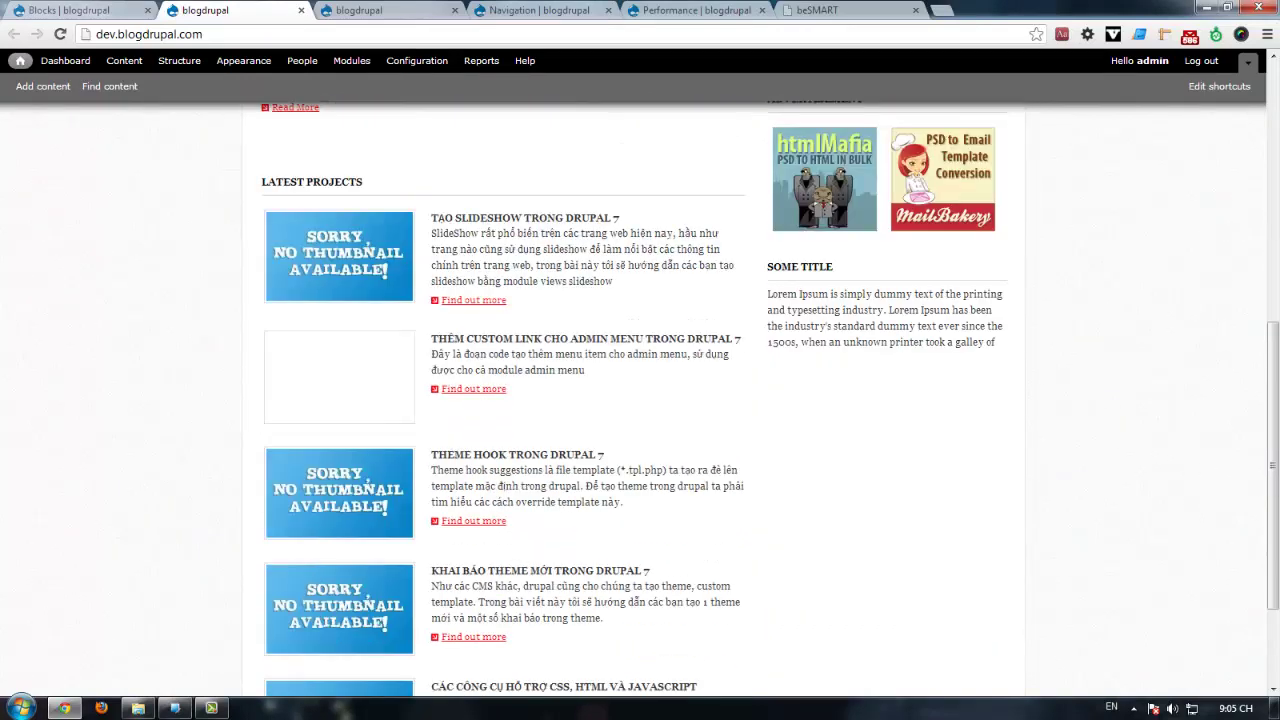